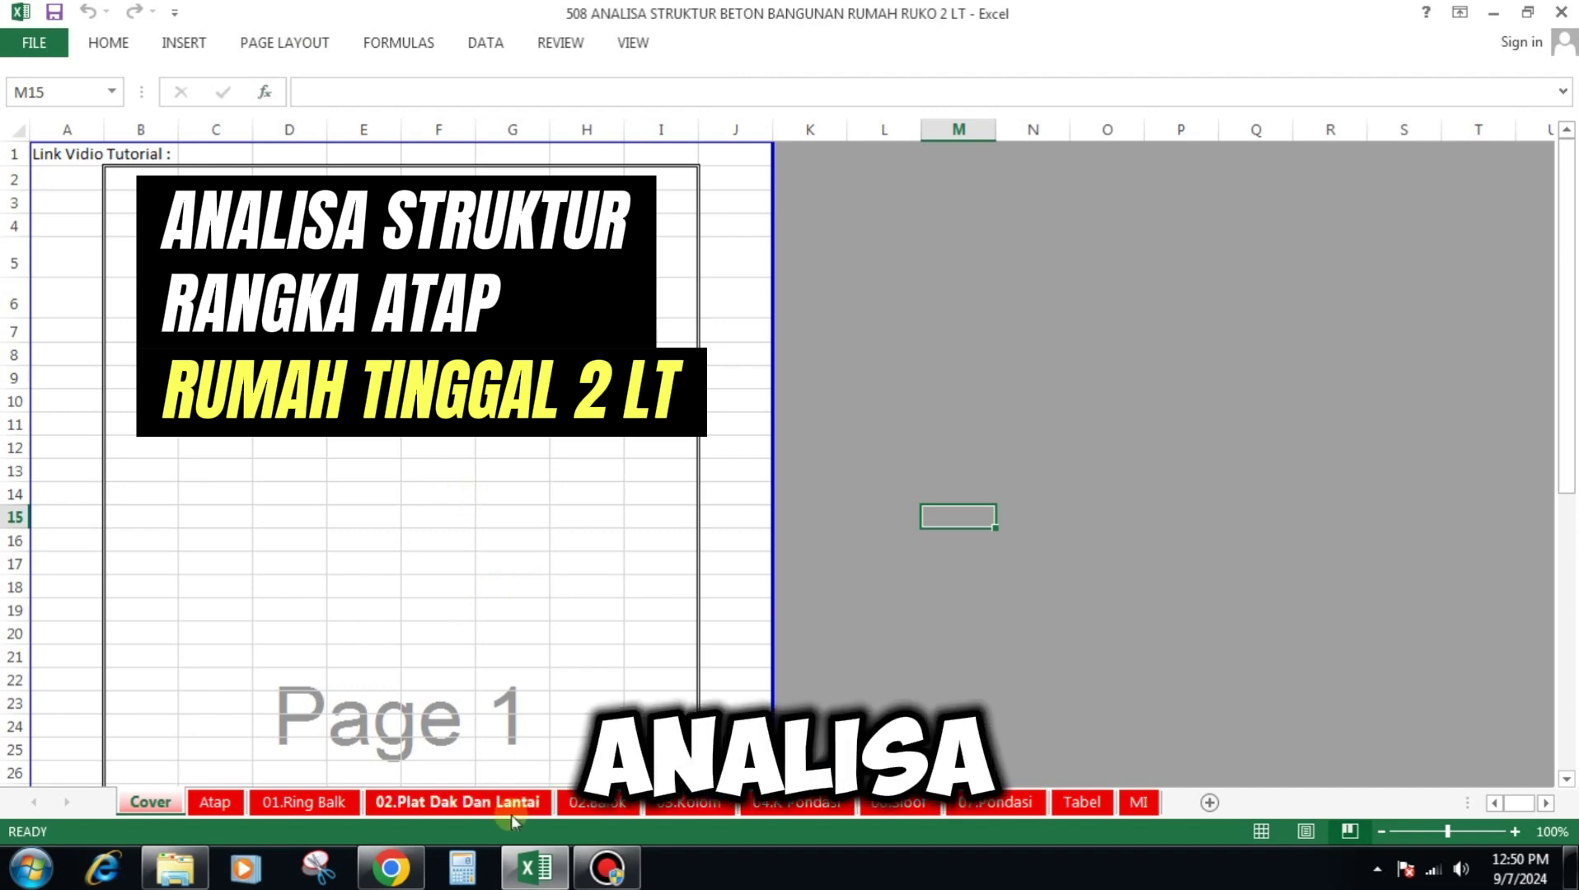
# - Look over the Atap, 01.Ring Balk and Cover sheets, finishing on the Atap sheet
pyautogui.click(214, 801)
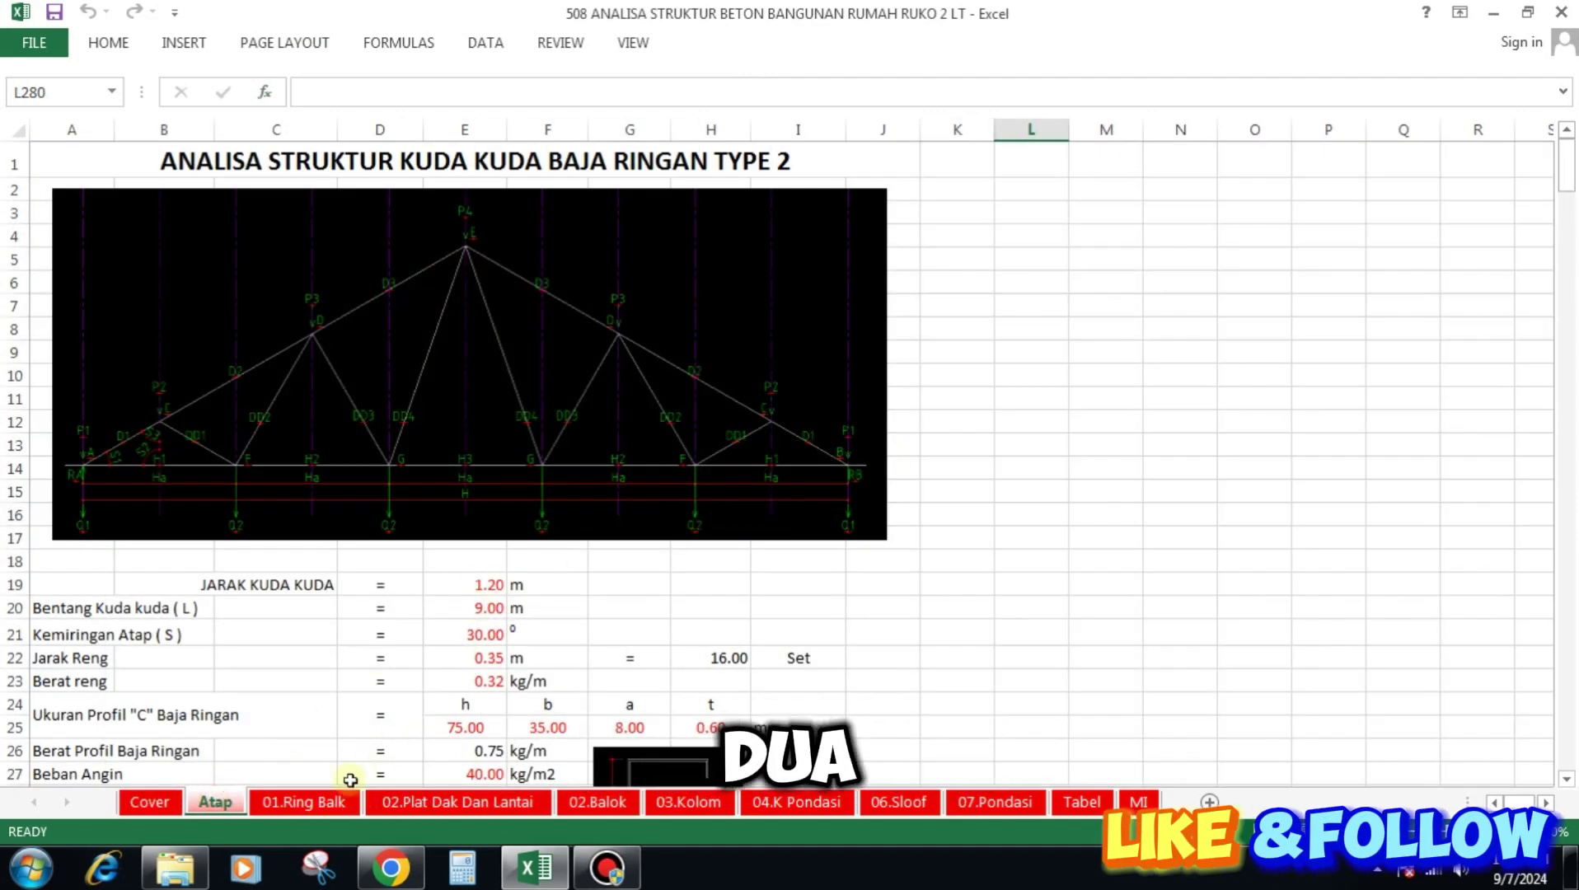
pyautogui.click(315, 802)
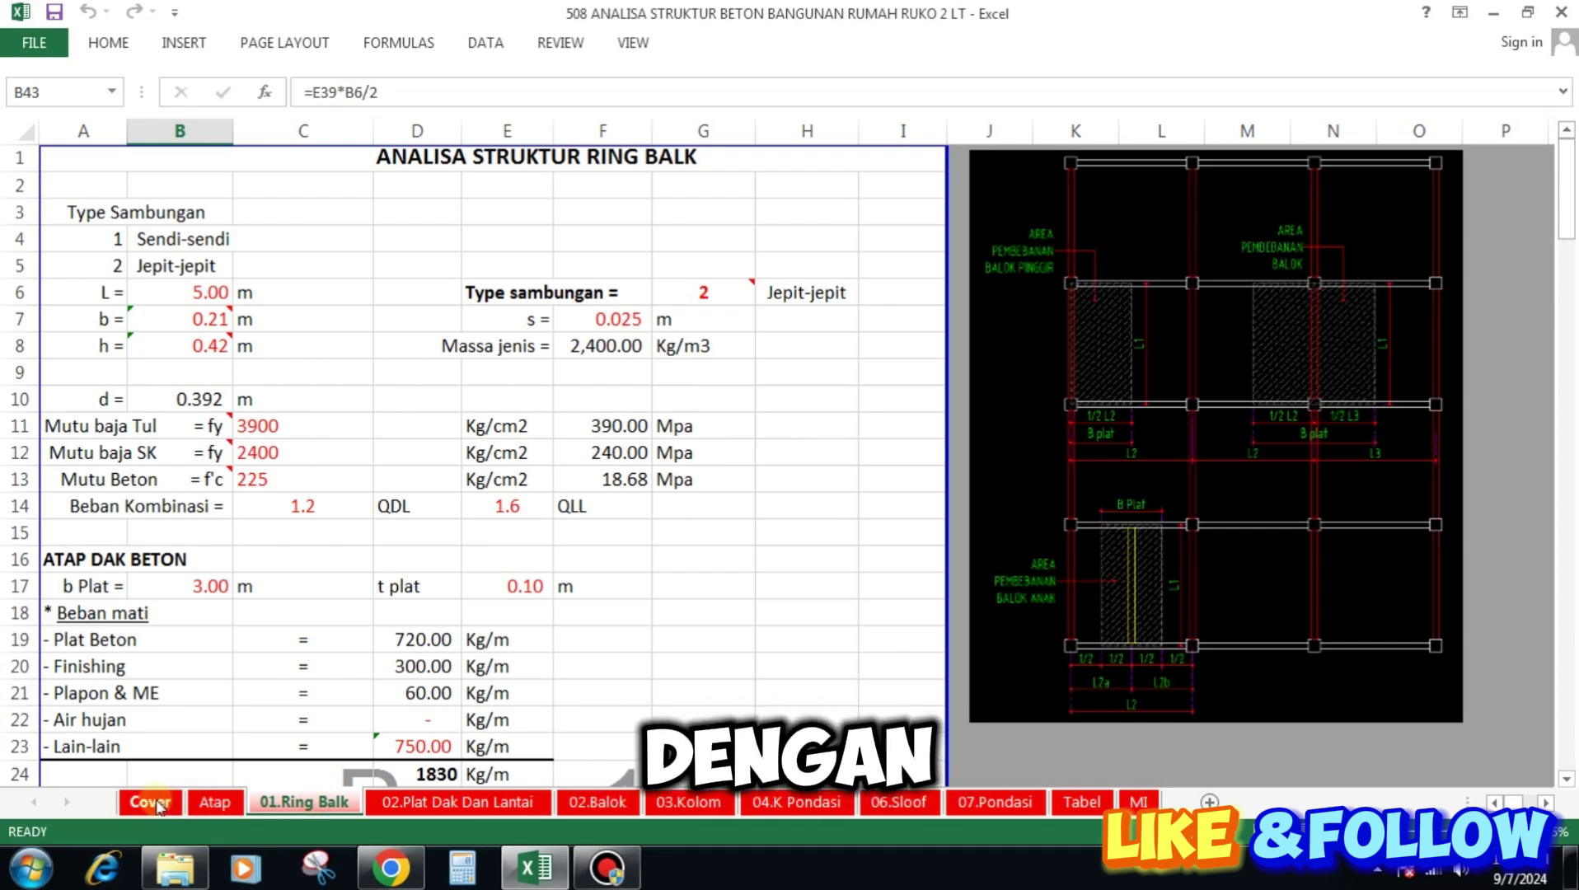
pyautogui.click(154, 802)
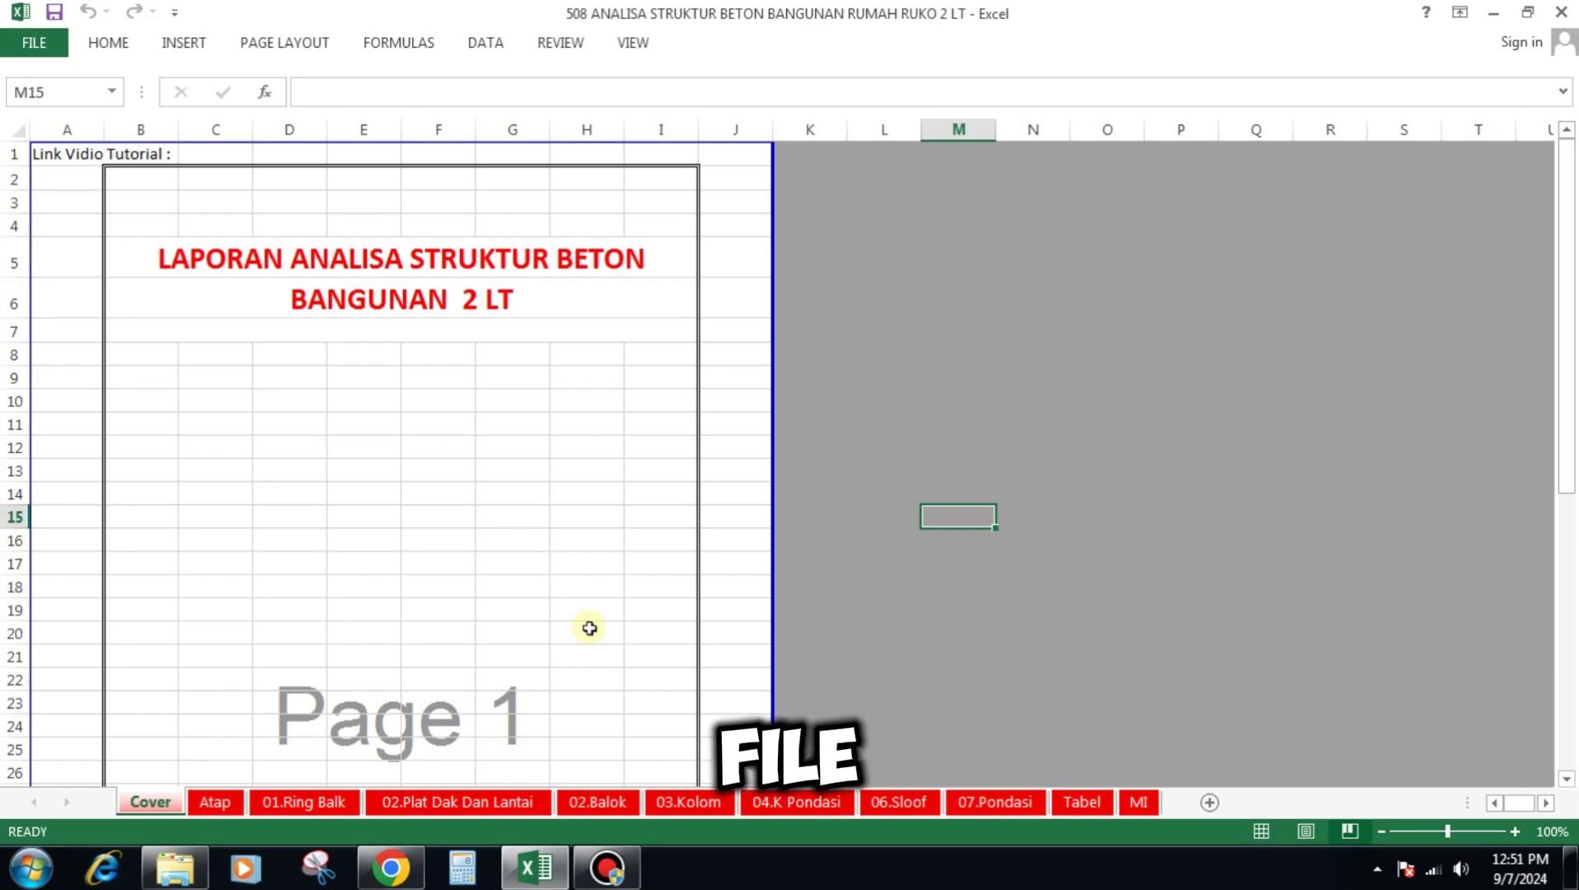
pyautogui.click(215, 802)
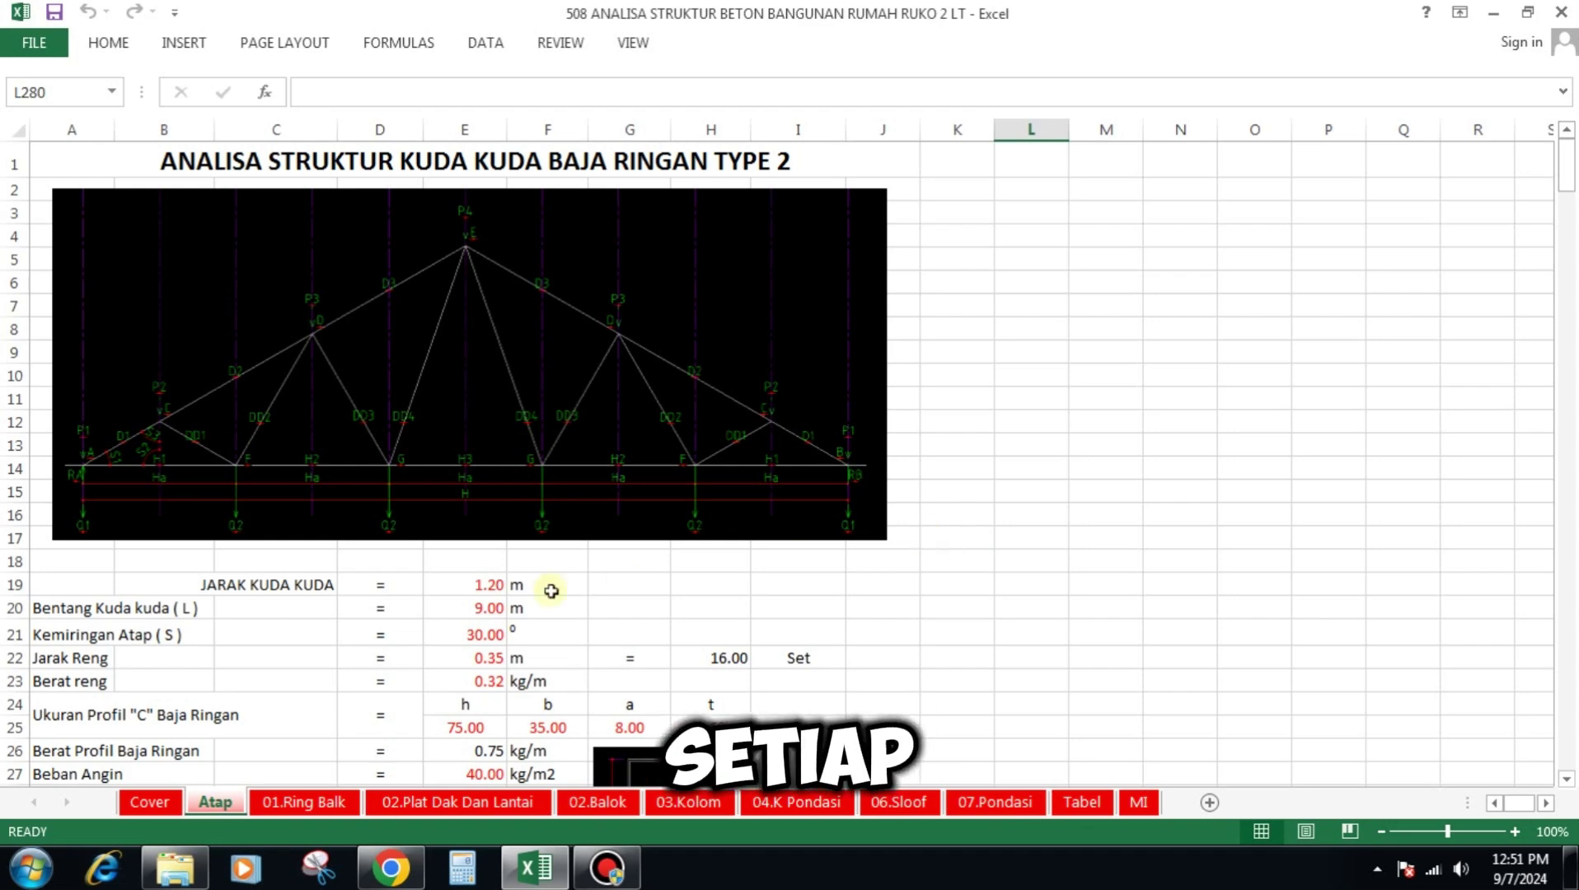
# - Examine the truss spacing, span and roof slope inputs and the formula for the number of battens in H22
pyautogui.click(491, 586)
pyautogui.click(493, 609)
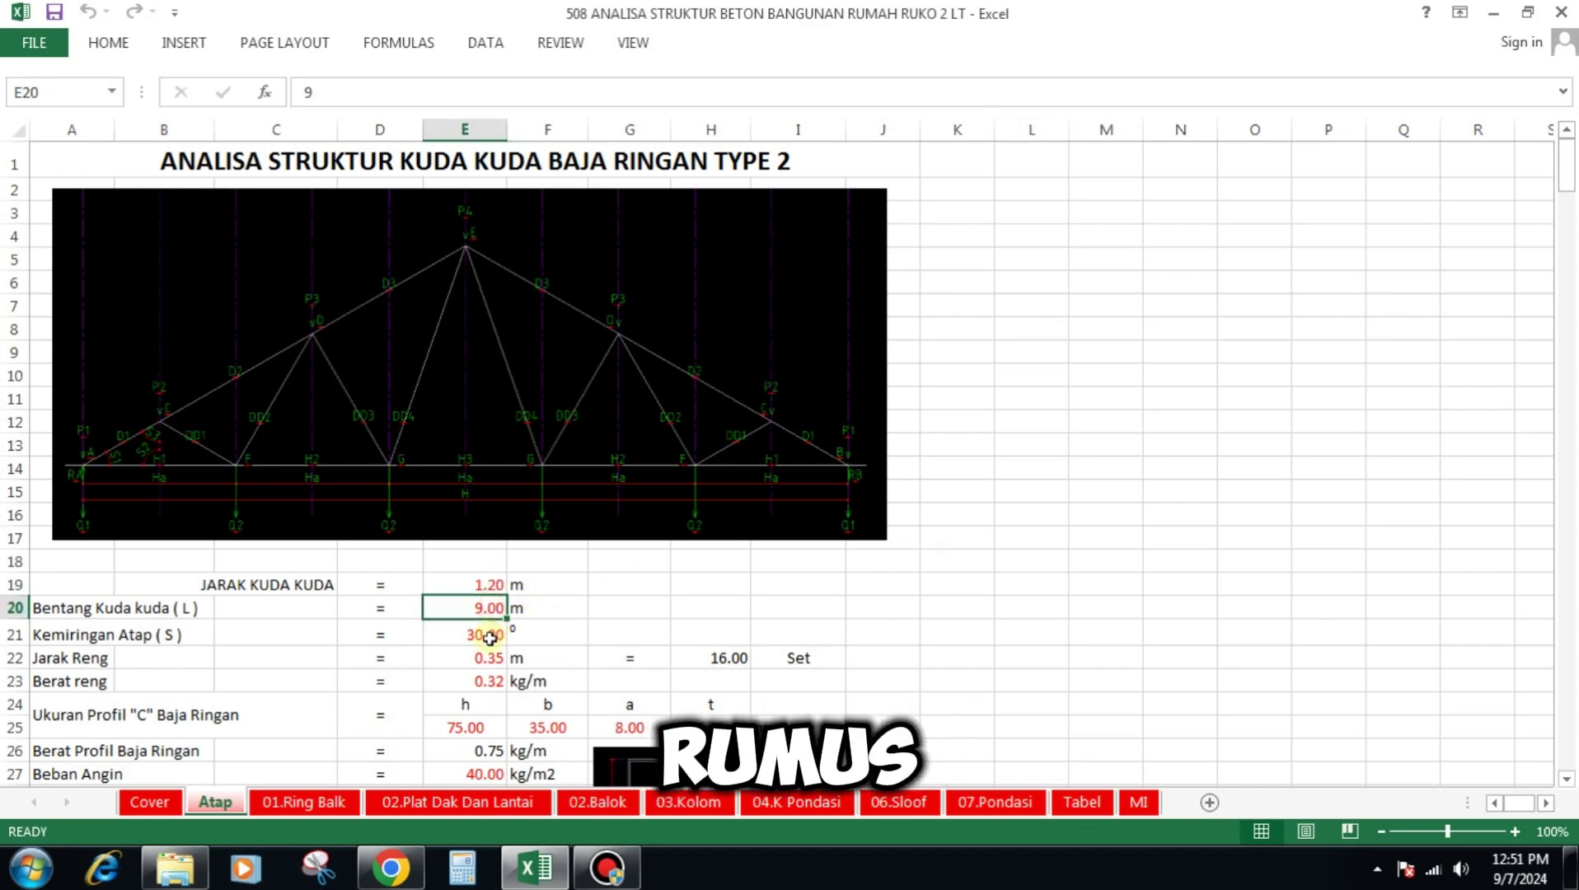
pyautogui.click(488, 635)
pyautogui.click(730, 651)
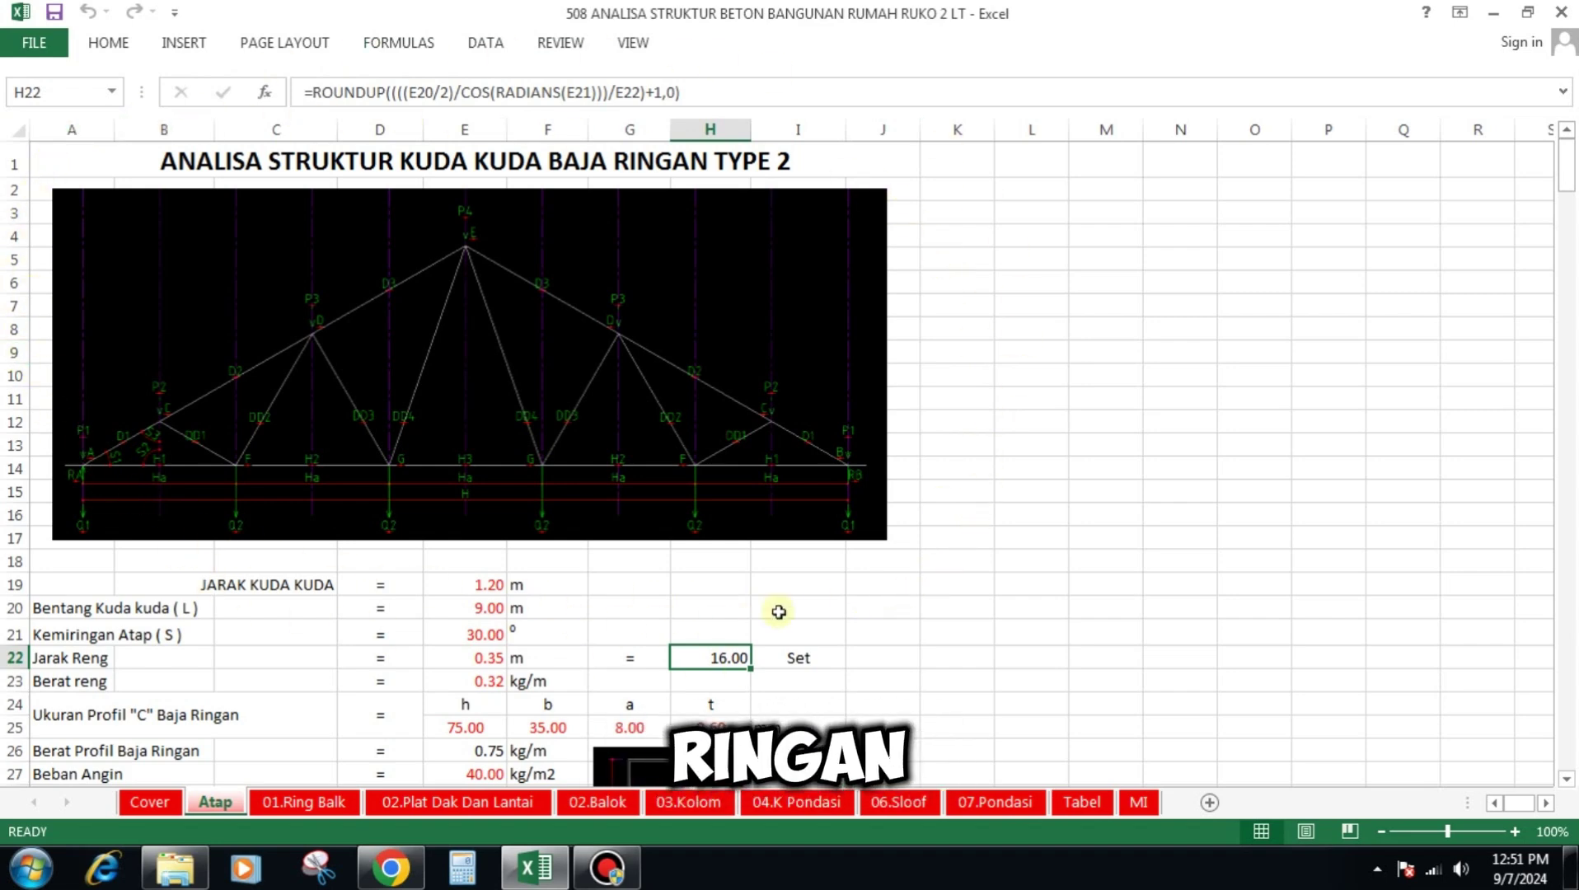
# - Remove "TYPE 2" from the title in A1 so it reads "ANALISA STRUKTUR KUDA KUDA BAJA RINGAN"
pyautogui.doubleClick(543, 161)
pyautogui.moveTo(709, 161); pyautogui.dragTo(870, 155)
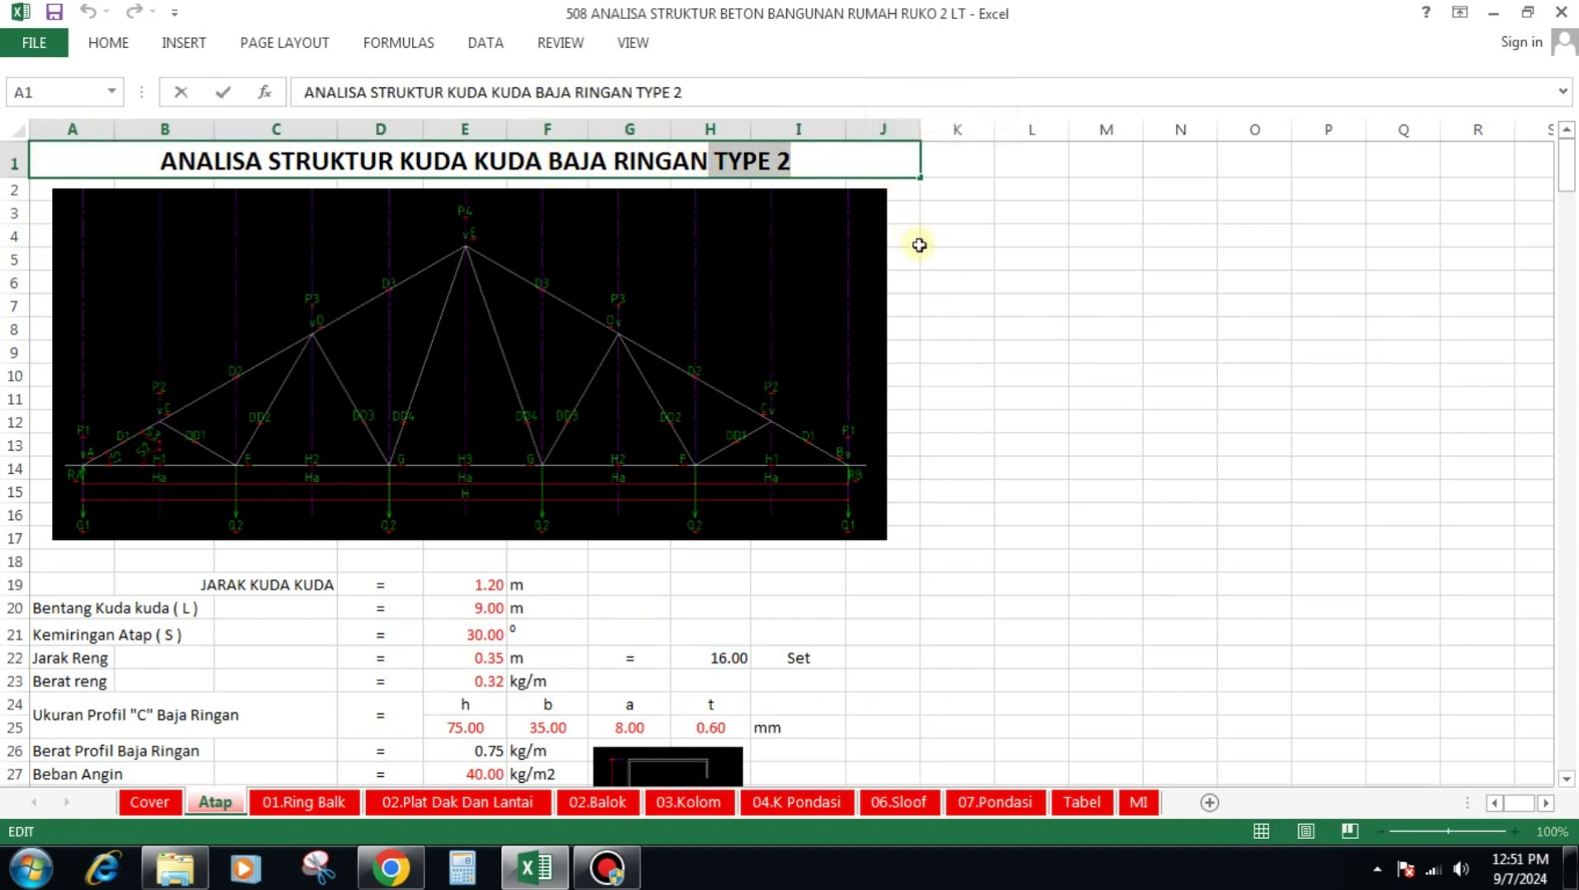
pyautogui.press('Delete')
pyautogui.click(1029, 416)
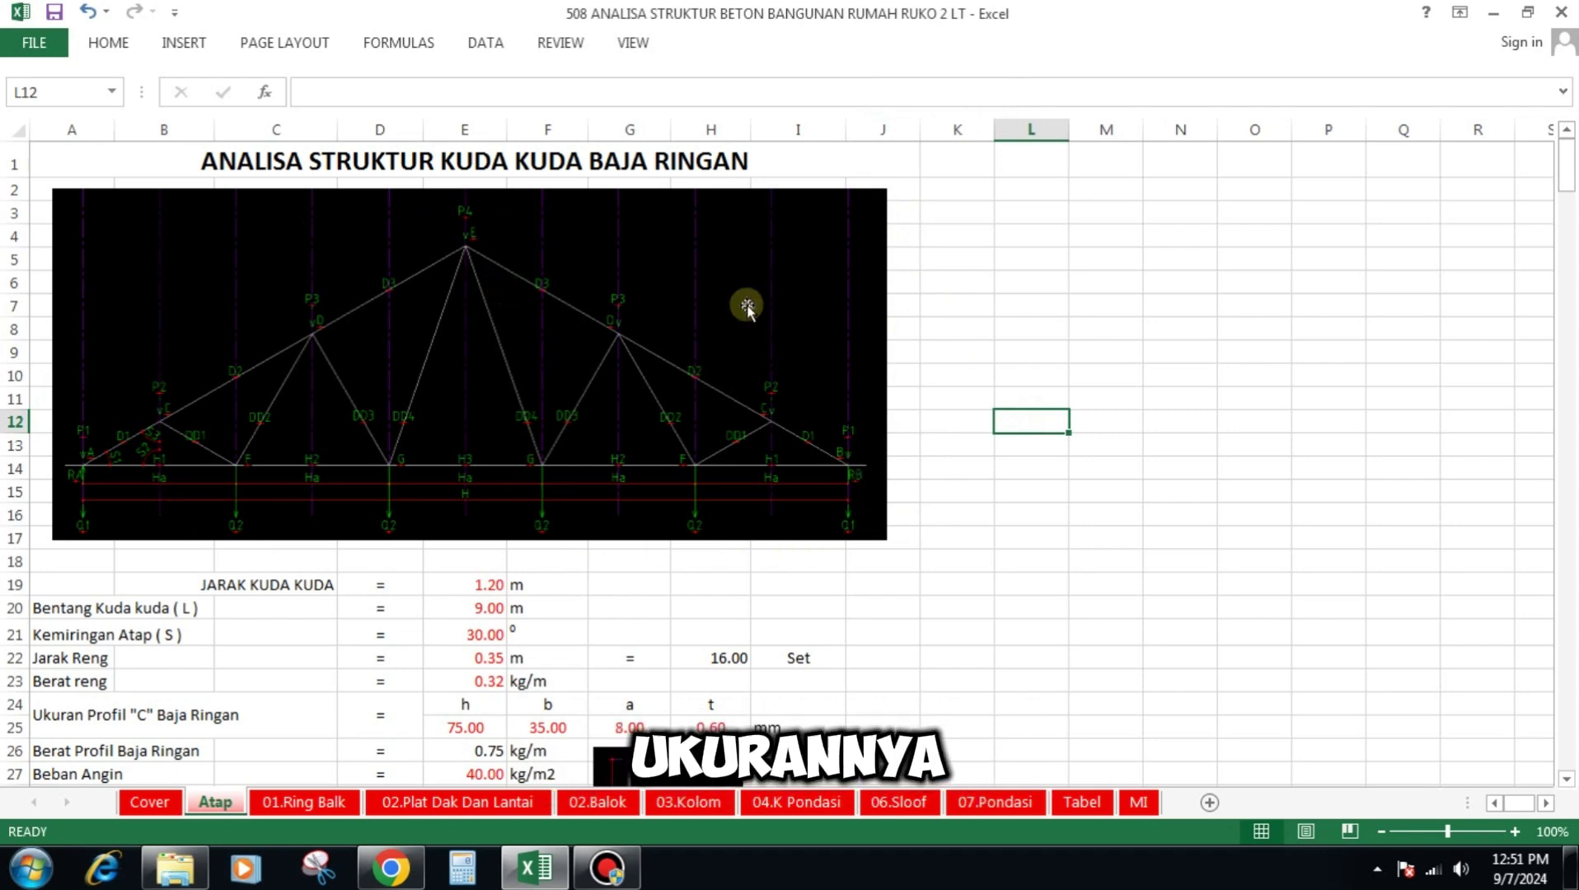
# - Set the truss spacing (JARAK KUDA KUDA) to 1 m and the truss span (Bentang Kuda kuda) to 6 m
pyautogui.scroll(-1, 553, 310)
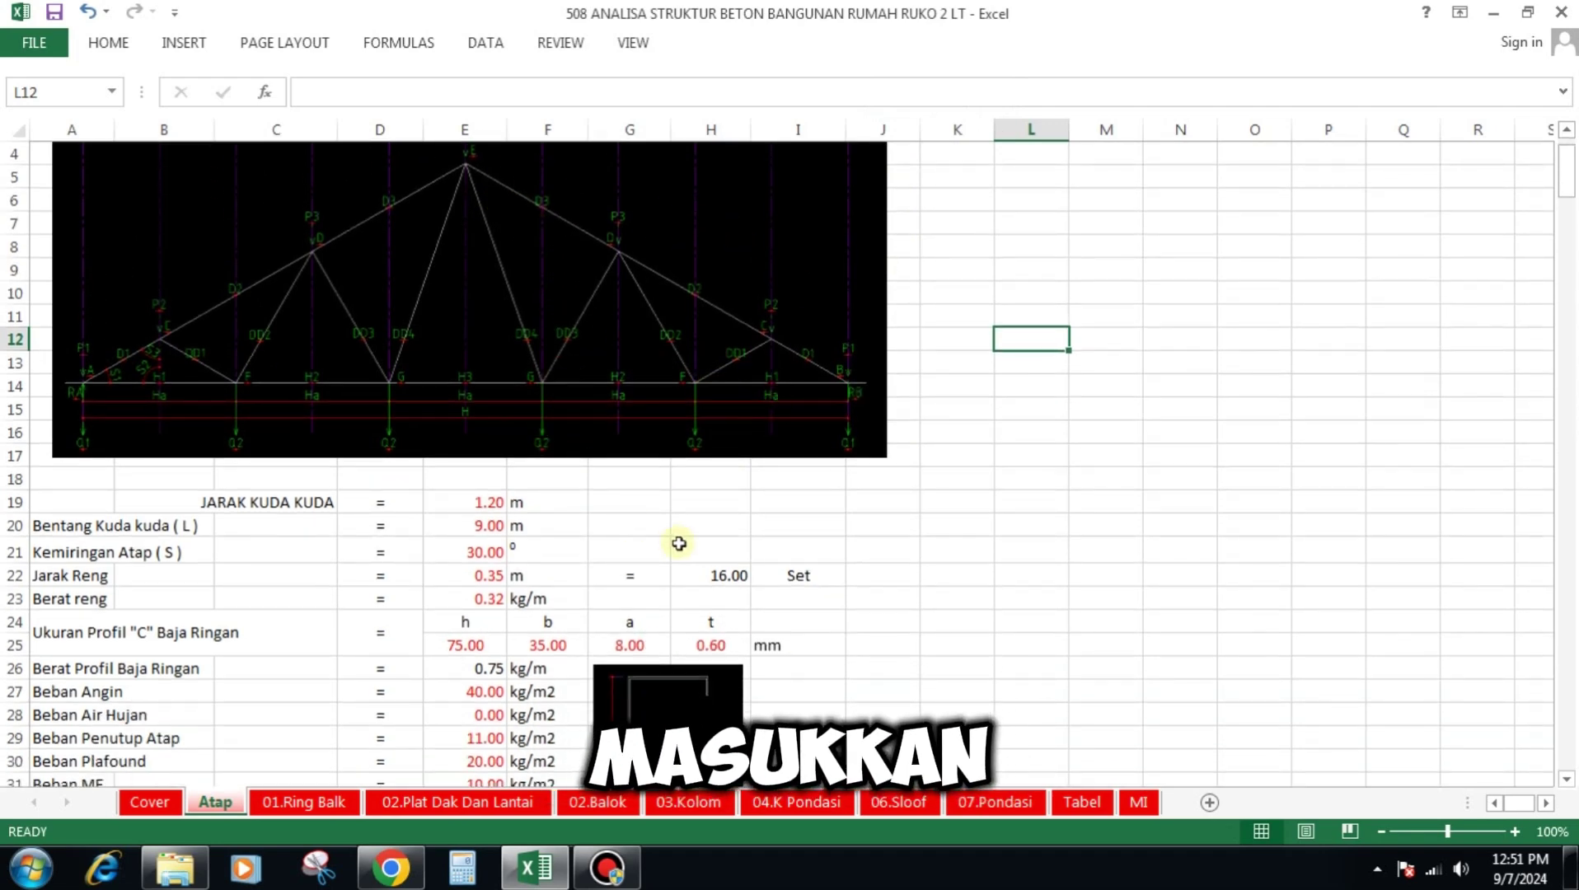
pyautogui.click(487, 505)
pyautogui.write('1')
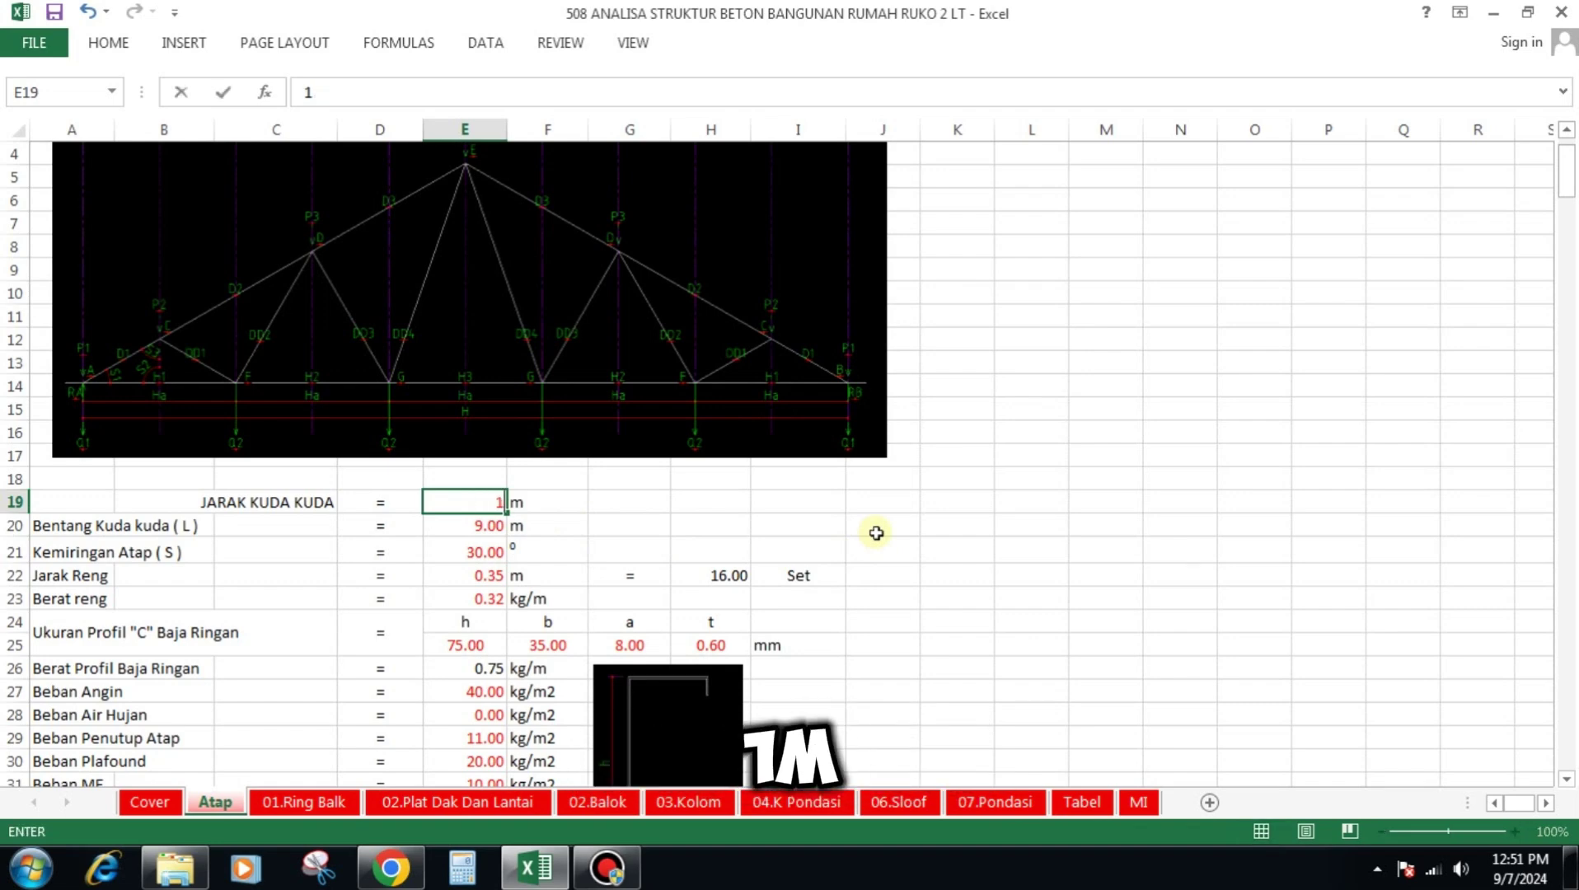
pyautogui.press('Return')
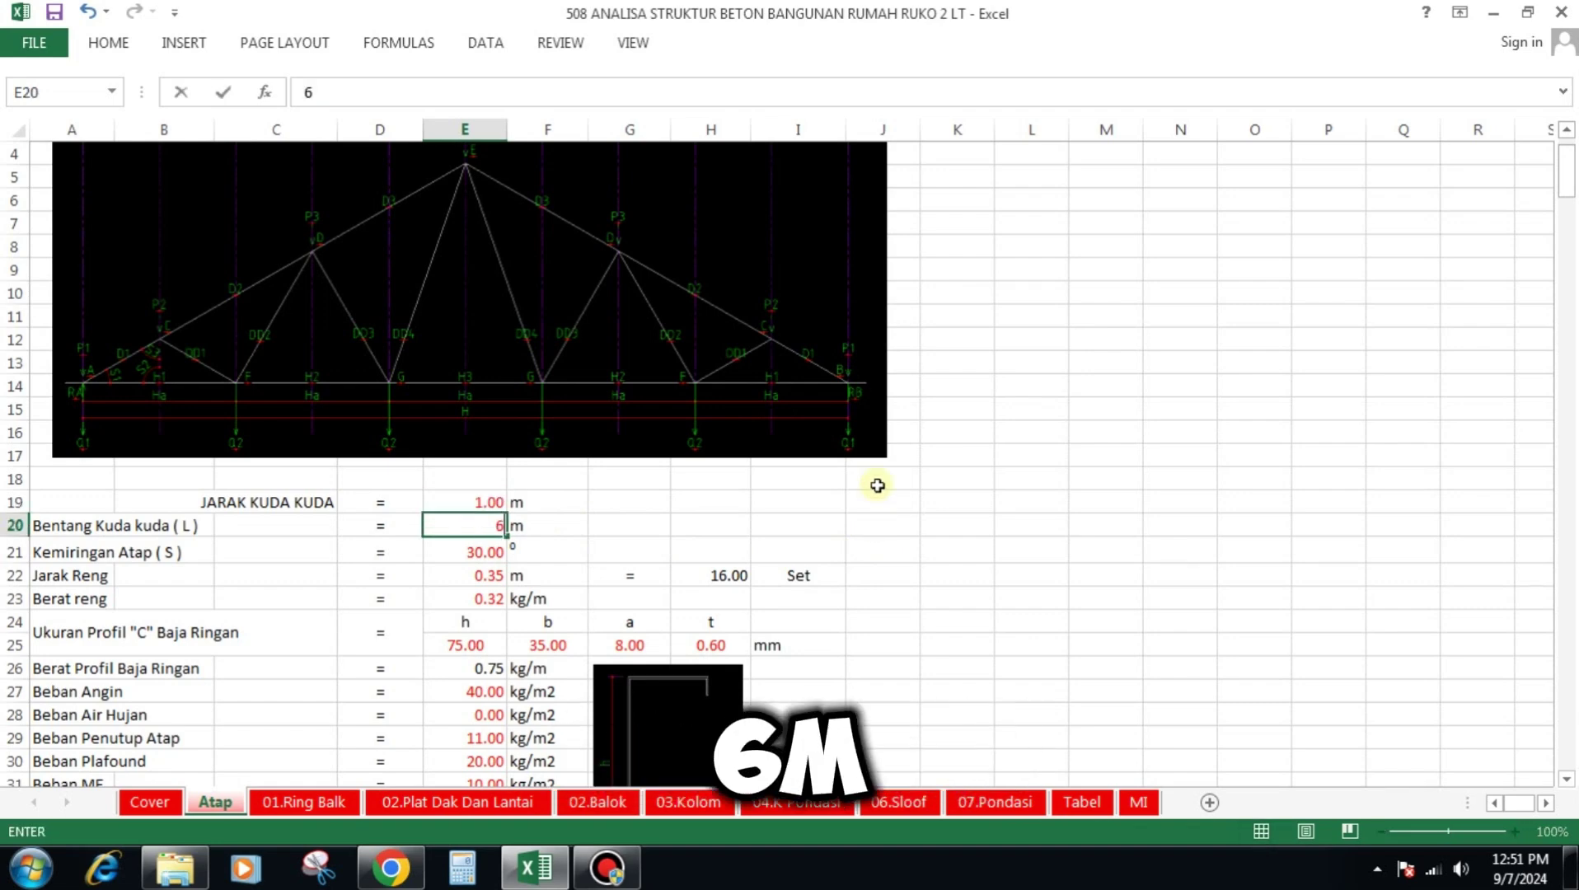
pyautogui.press('Return')
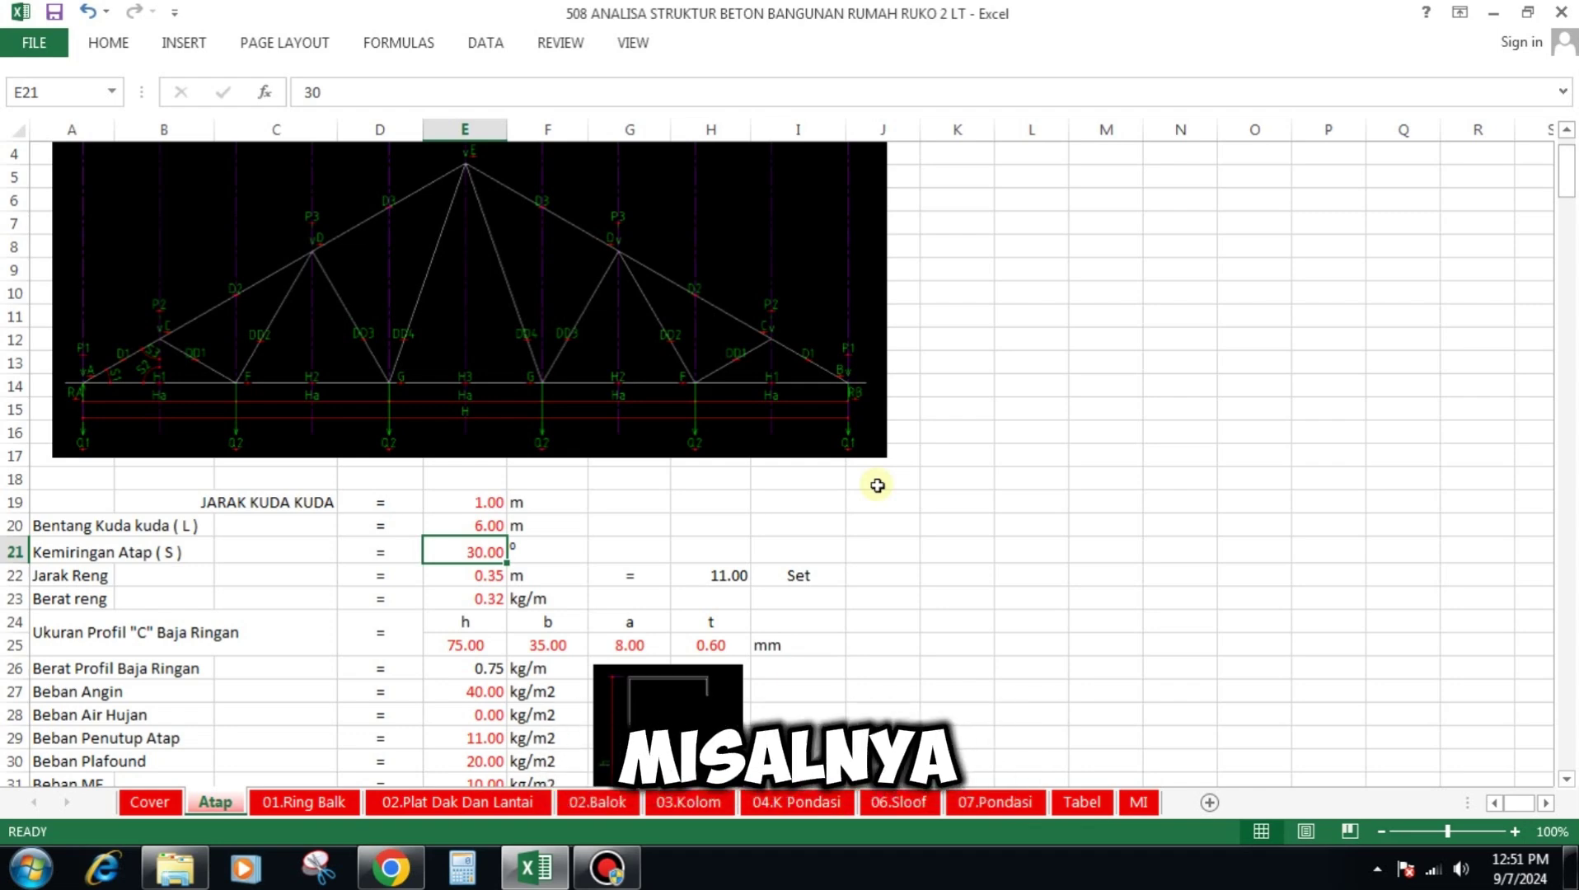
# - Try a roof slope (Kemiringan Atap) of 15 degrees in E21
pyautogui.write('15')
pyautogui.press('Return')
pyautogui.press('Up')
# - Set the roof slope (Kemiringan Atap) to 30 degrees and the batten spacing (Jarak Reng) to 0.35 m
pyautogui.write('30')
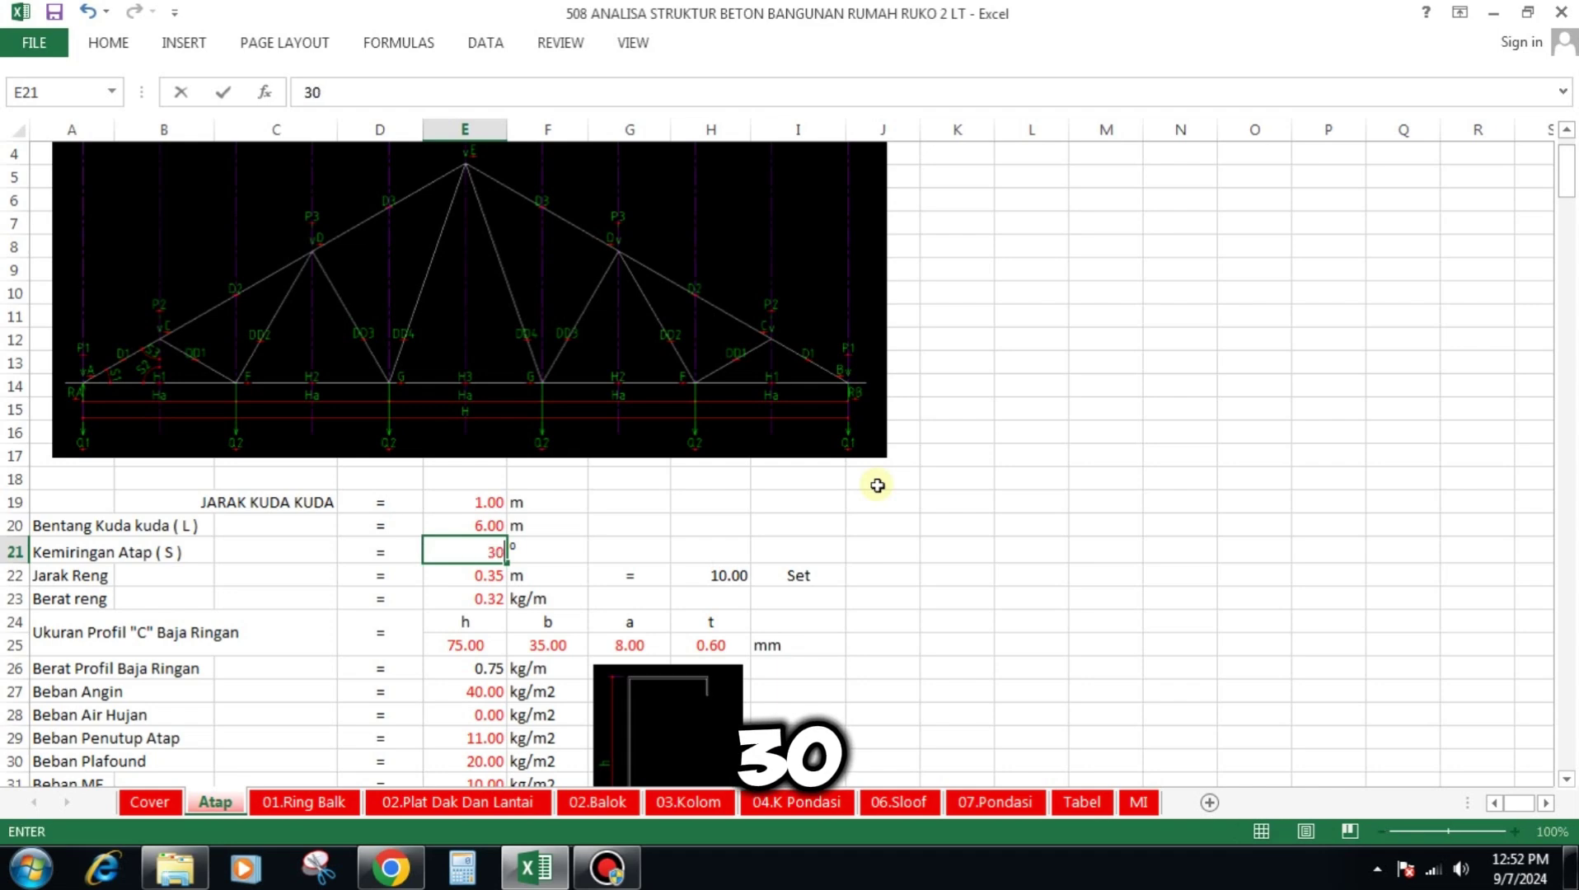
pyautogui.press('Return')
pyautogui.write('0.35')
pyautogui.press('Return')
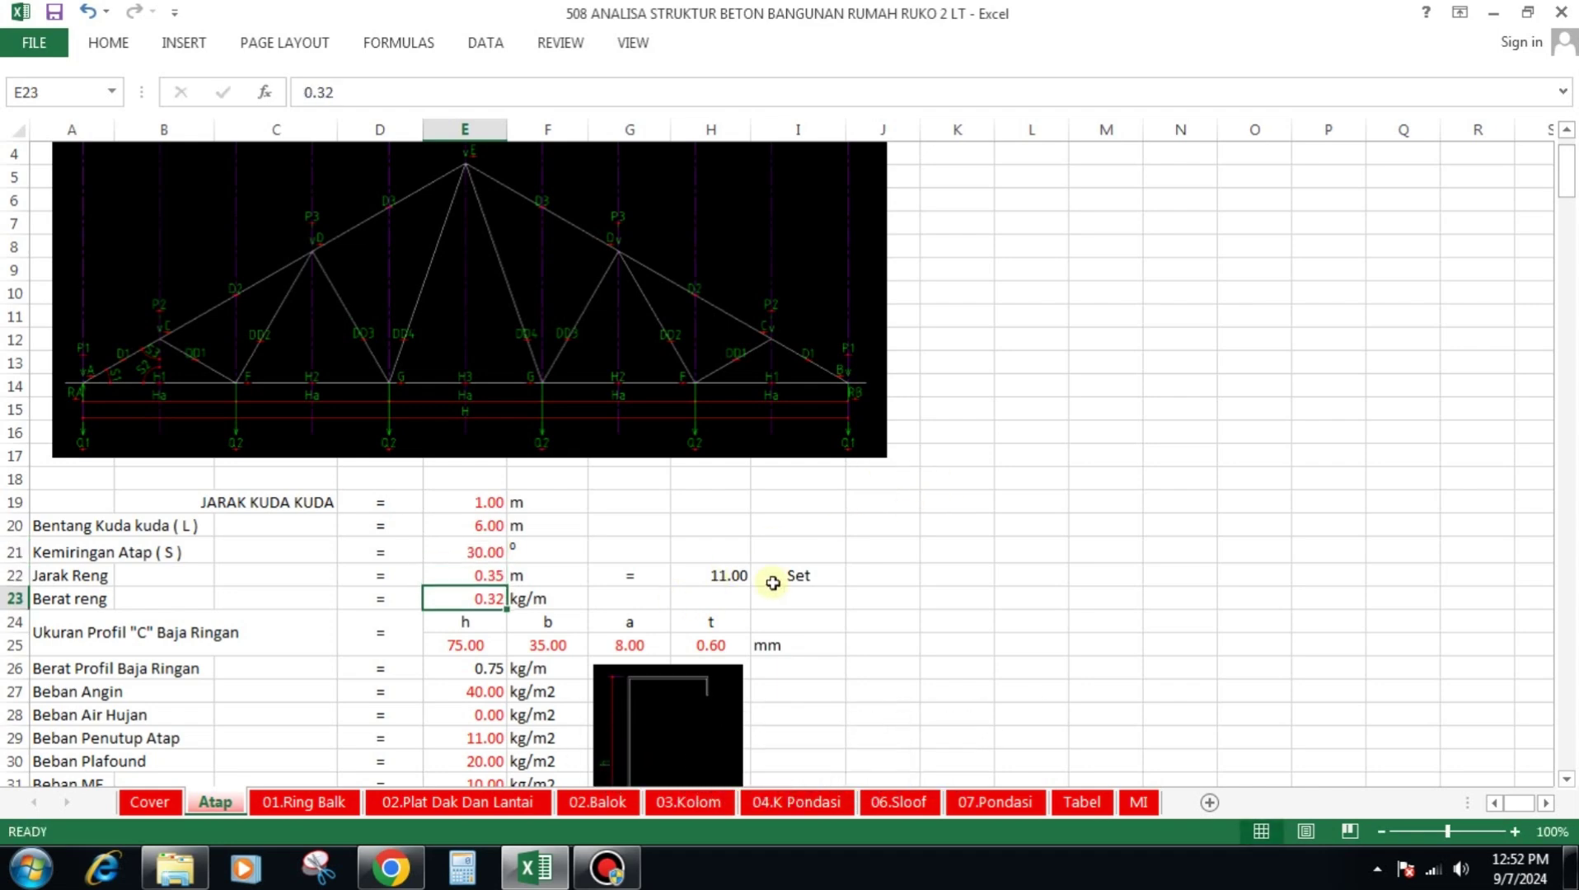
# - Enter 0.32 kg/m as the batten weight (Berat reng) in E23
pyautogui.scroll(-1, 719, 561)
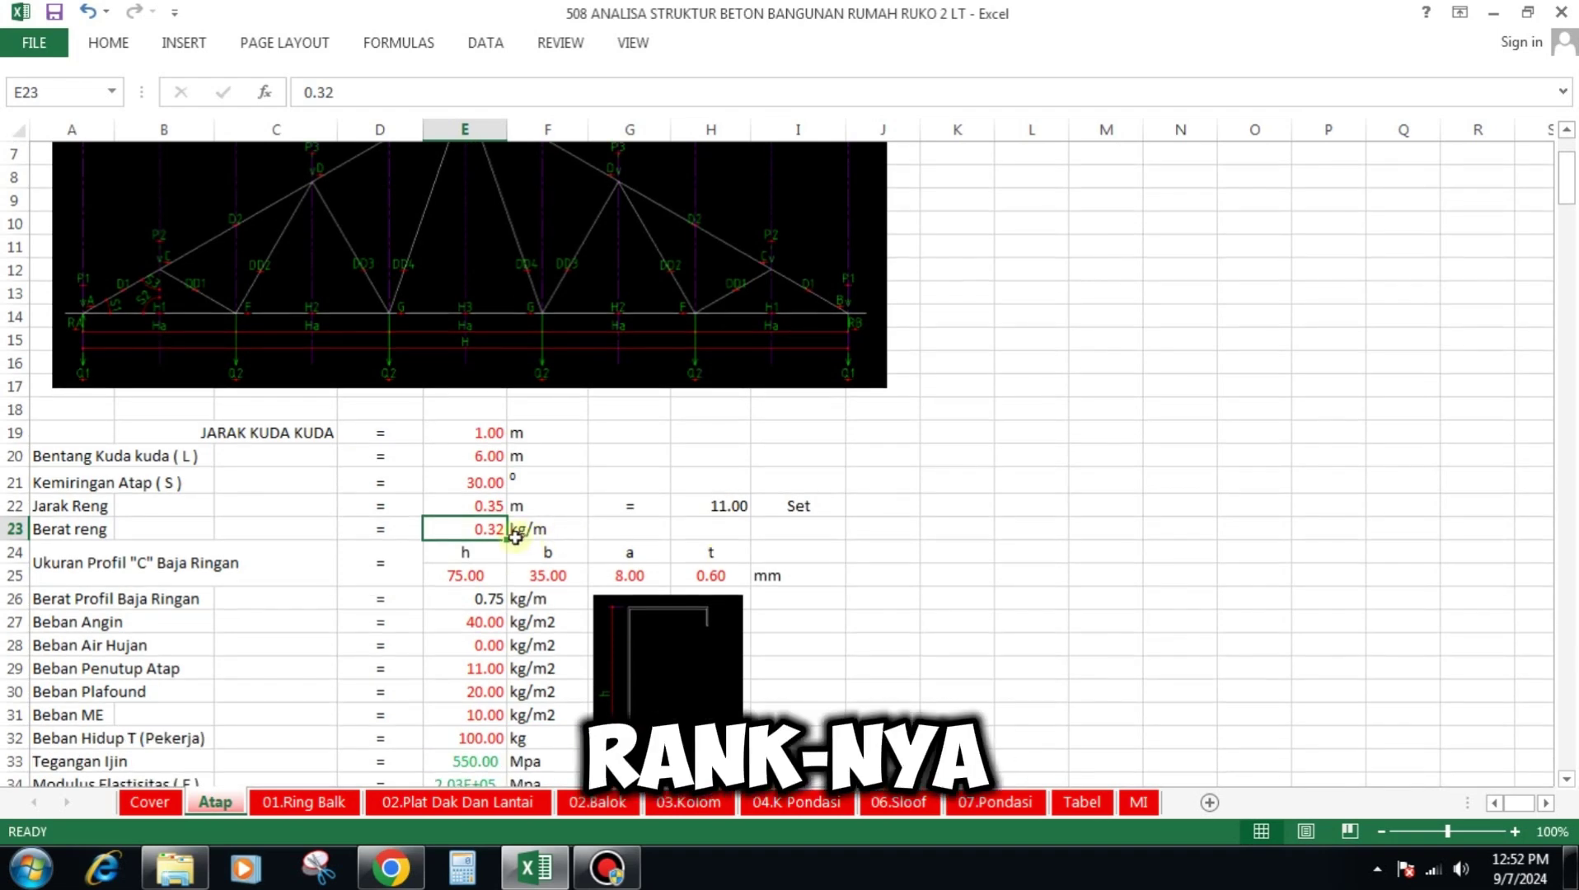
pyautogui.write('0.')
pyautogui.press('Return')
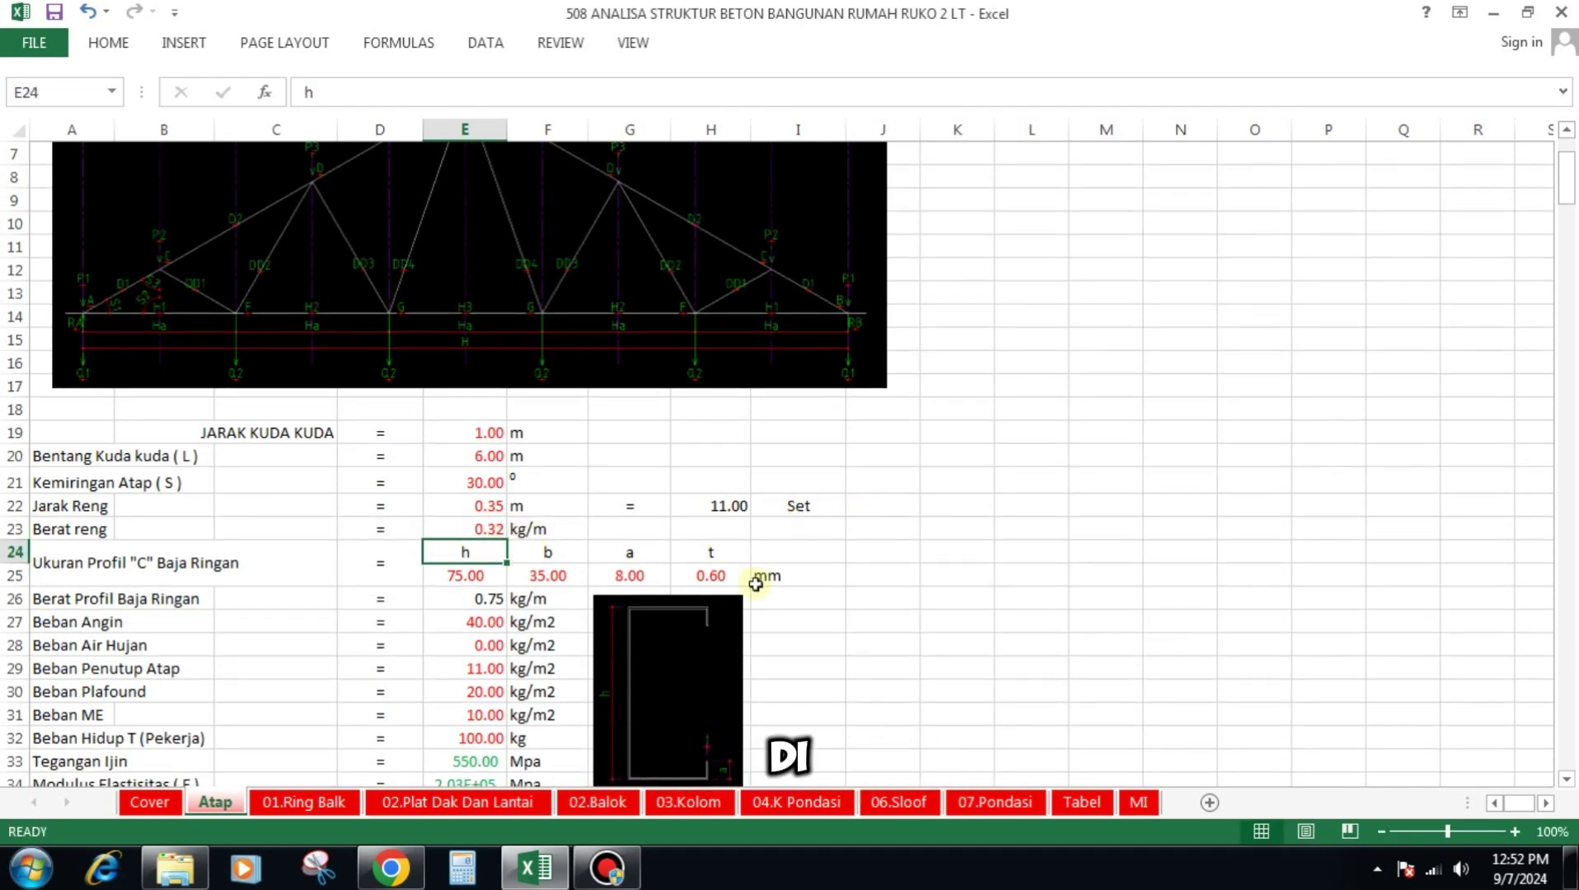
# - Check the formula for the number of battens in H22 and the batten weight in E23
pyautogui.scroll(1, 738, 445)
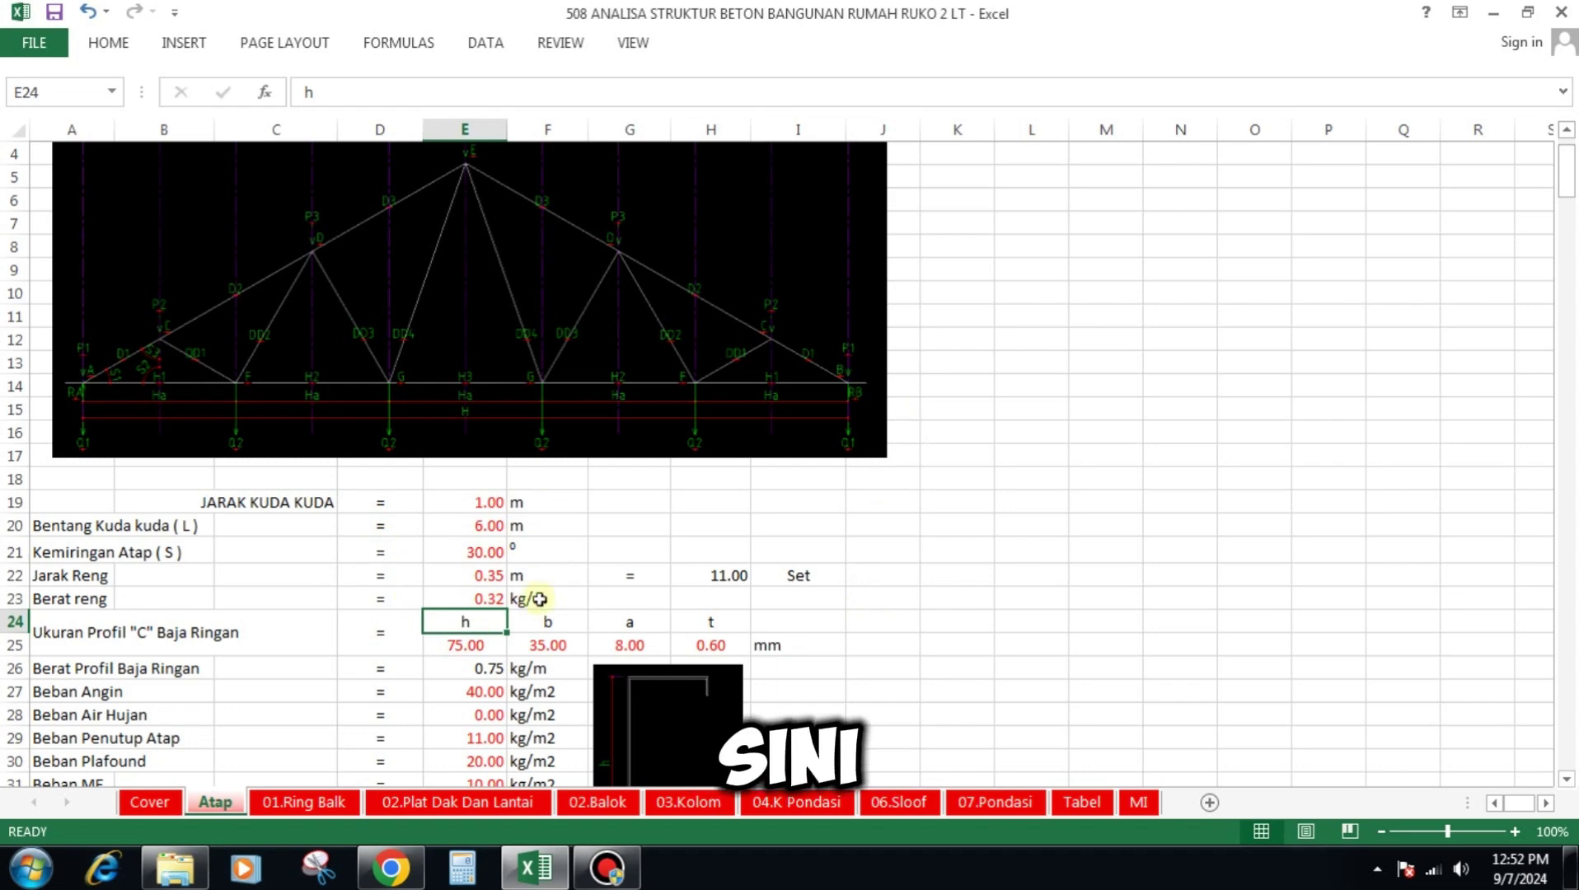
pyautogui.click(729, 575)
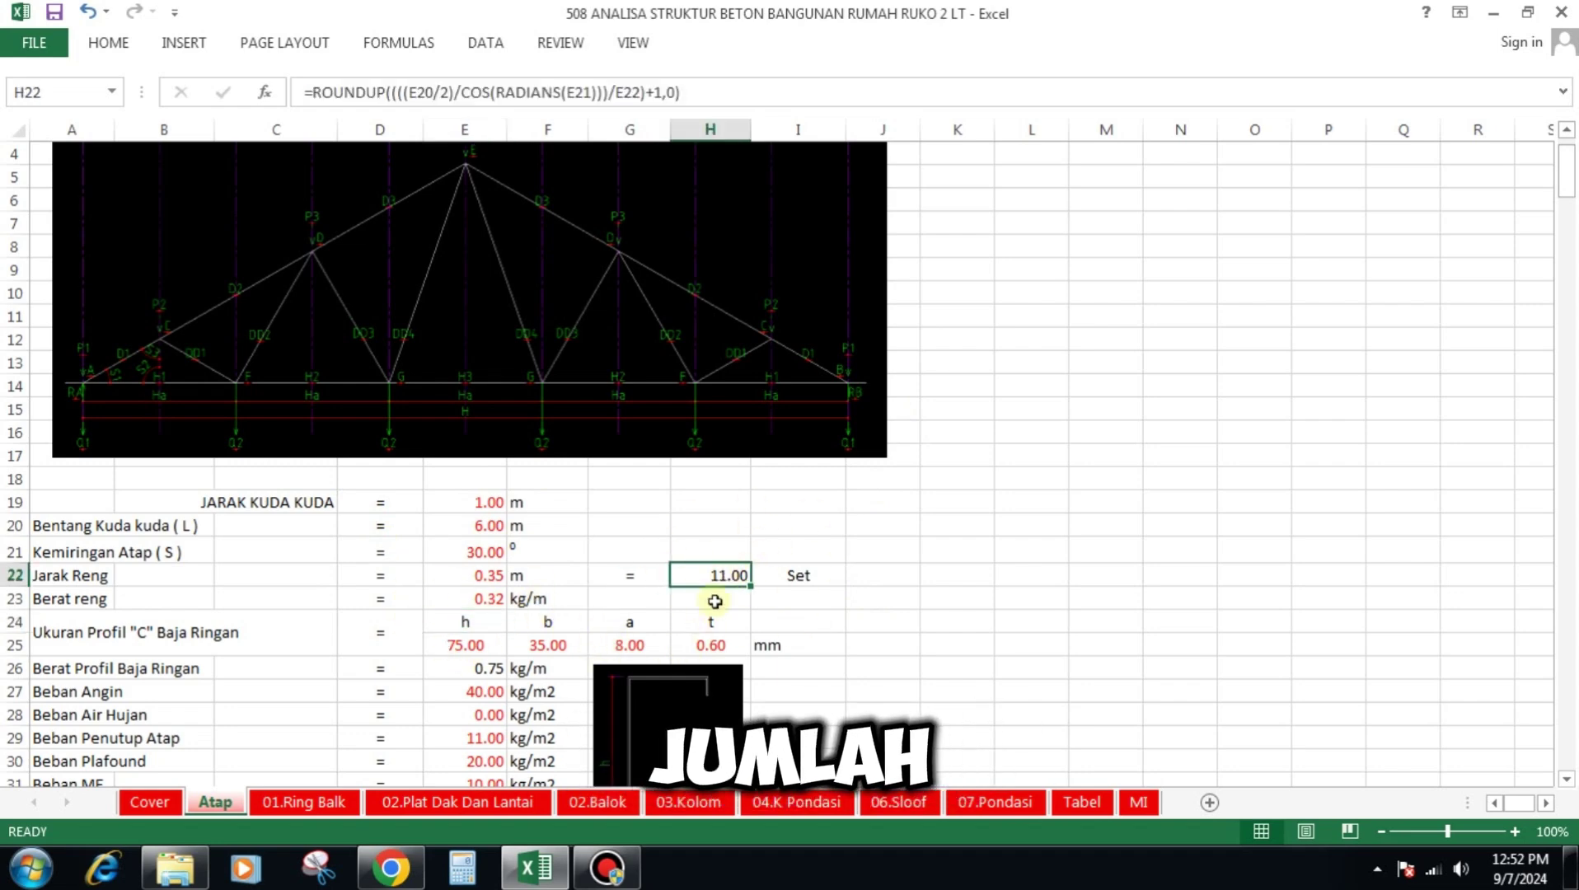
pyautogui.scroll(-1, 845, 451)
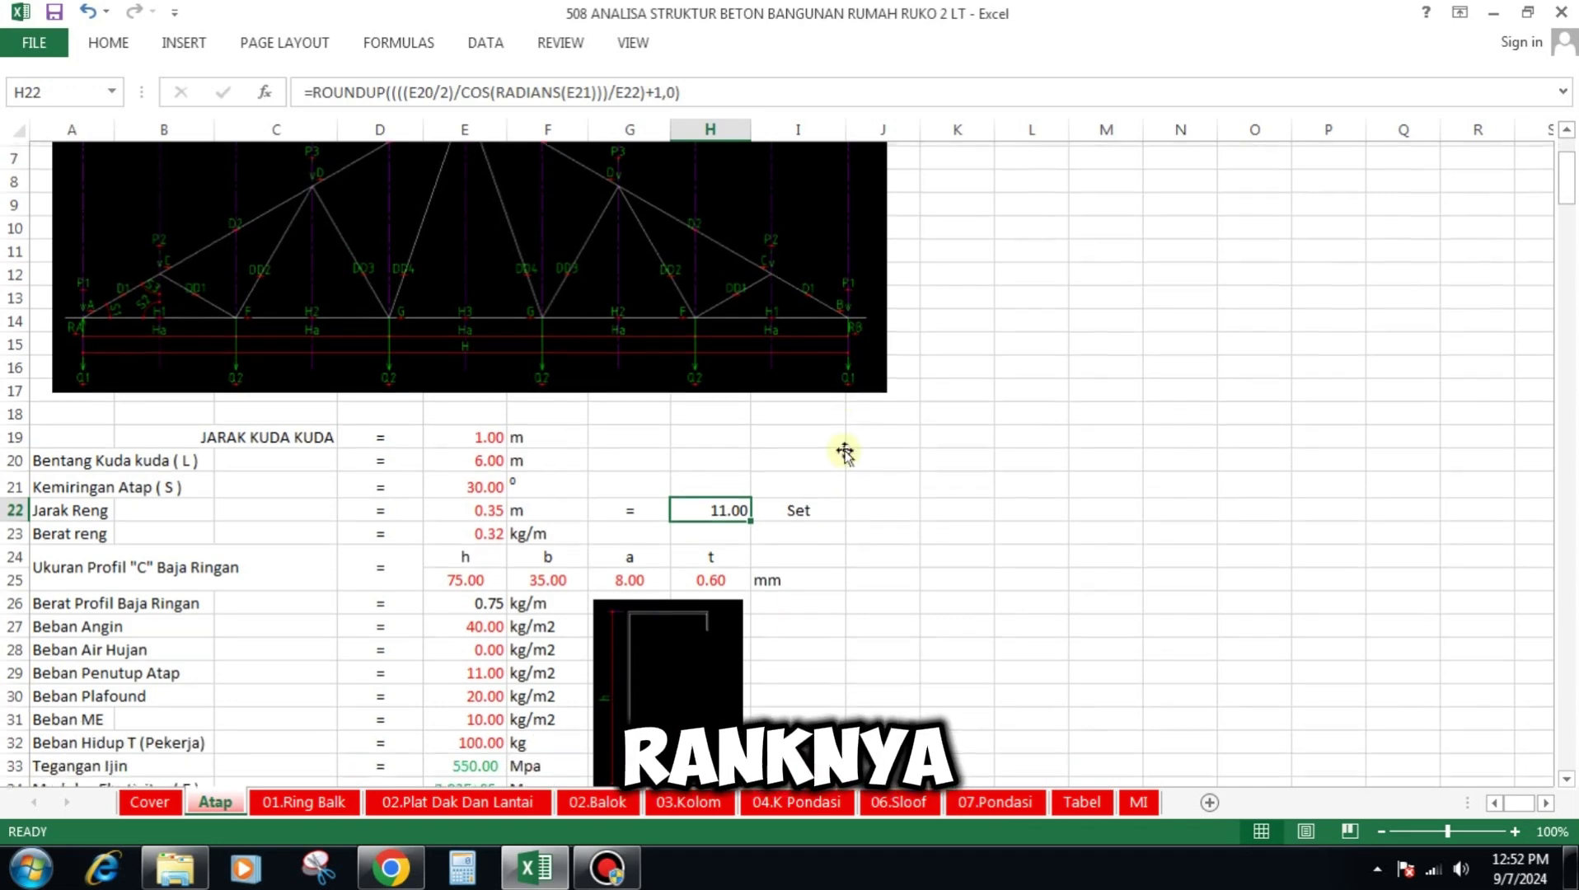
pyautogui.click(488, 531)
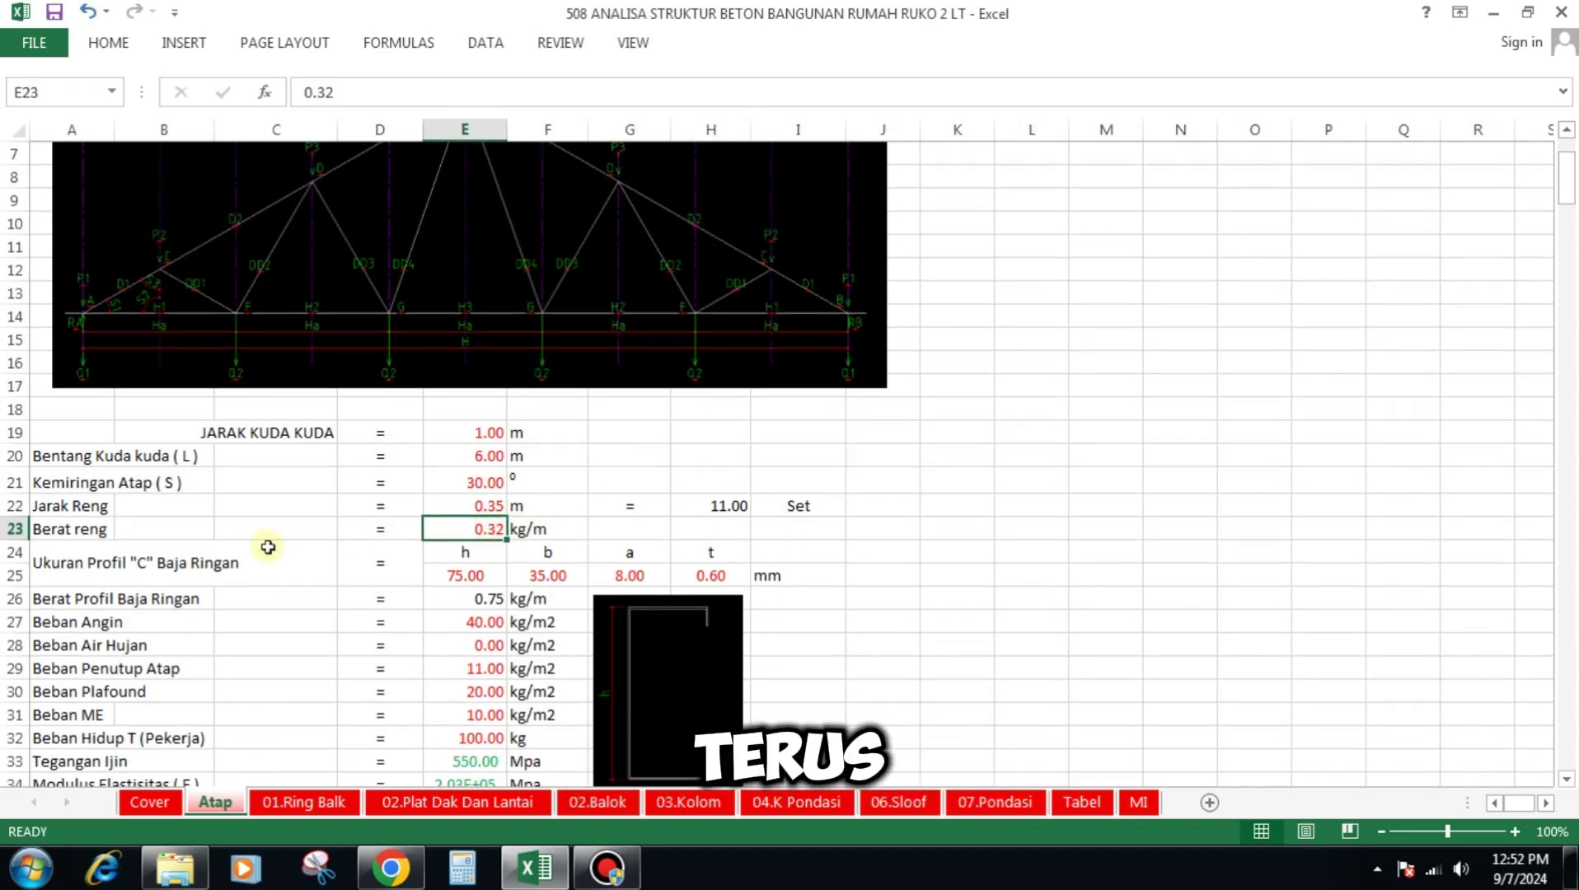
# - Review the light-steel C profile dimensions h, b, a and t in row 25 and the profile weight in E26
pyautogui.scroll(-1, 484, 524)
pyautogui.press('Down')
pyautogui.press('Down')
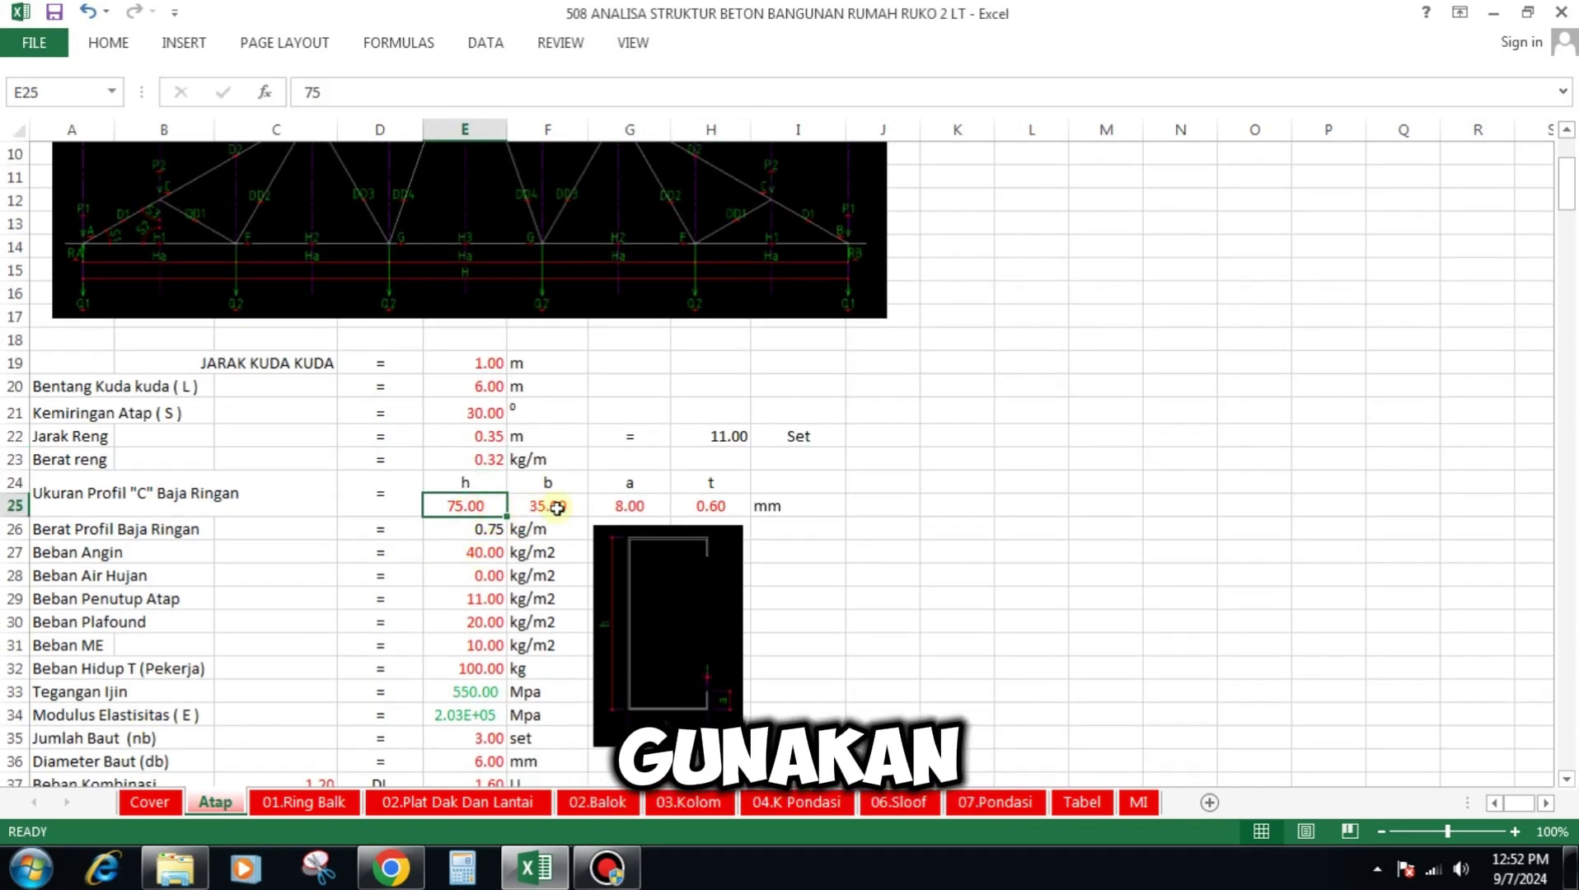
pyautogui.press('Right')
pyautogui.press('Right')
pyautogui.click(706, 501)
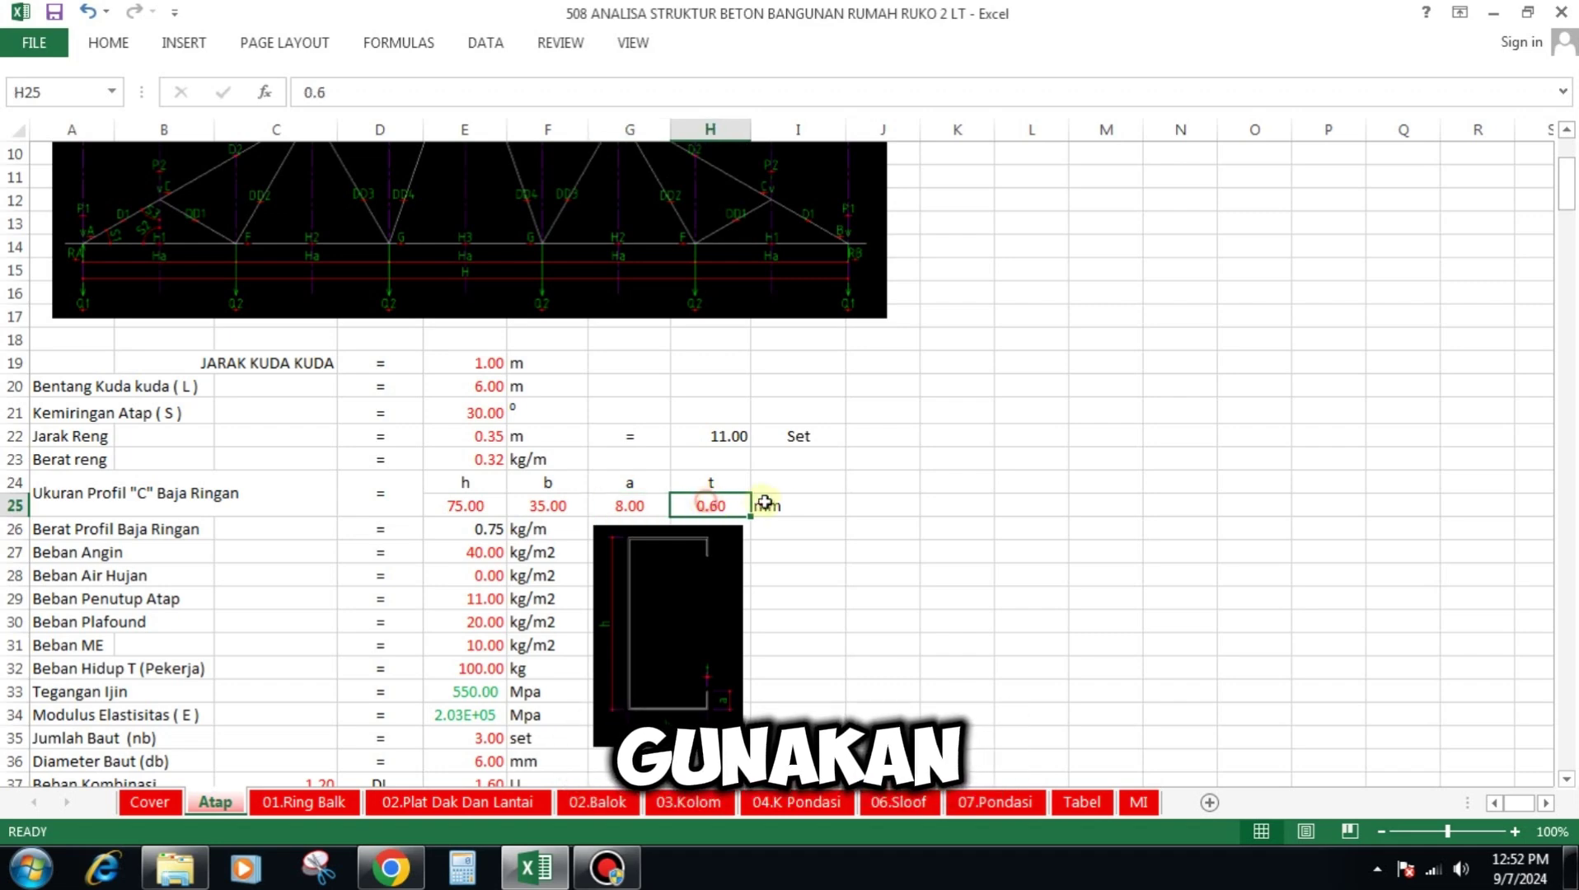
pyautogui.click(483, 530)
# - Review the wind, rainwater, roof covering, ceiling, ME and worker live load inputs in E27 to E32
pyautogui.click(489, 553)
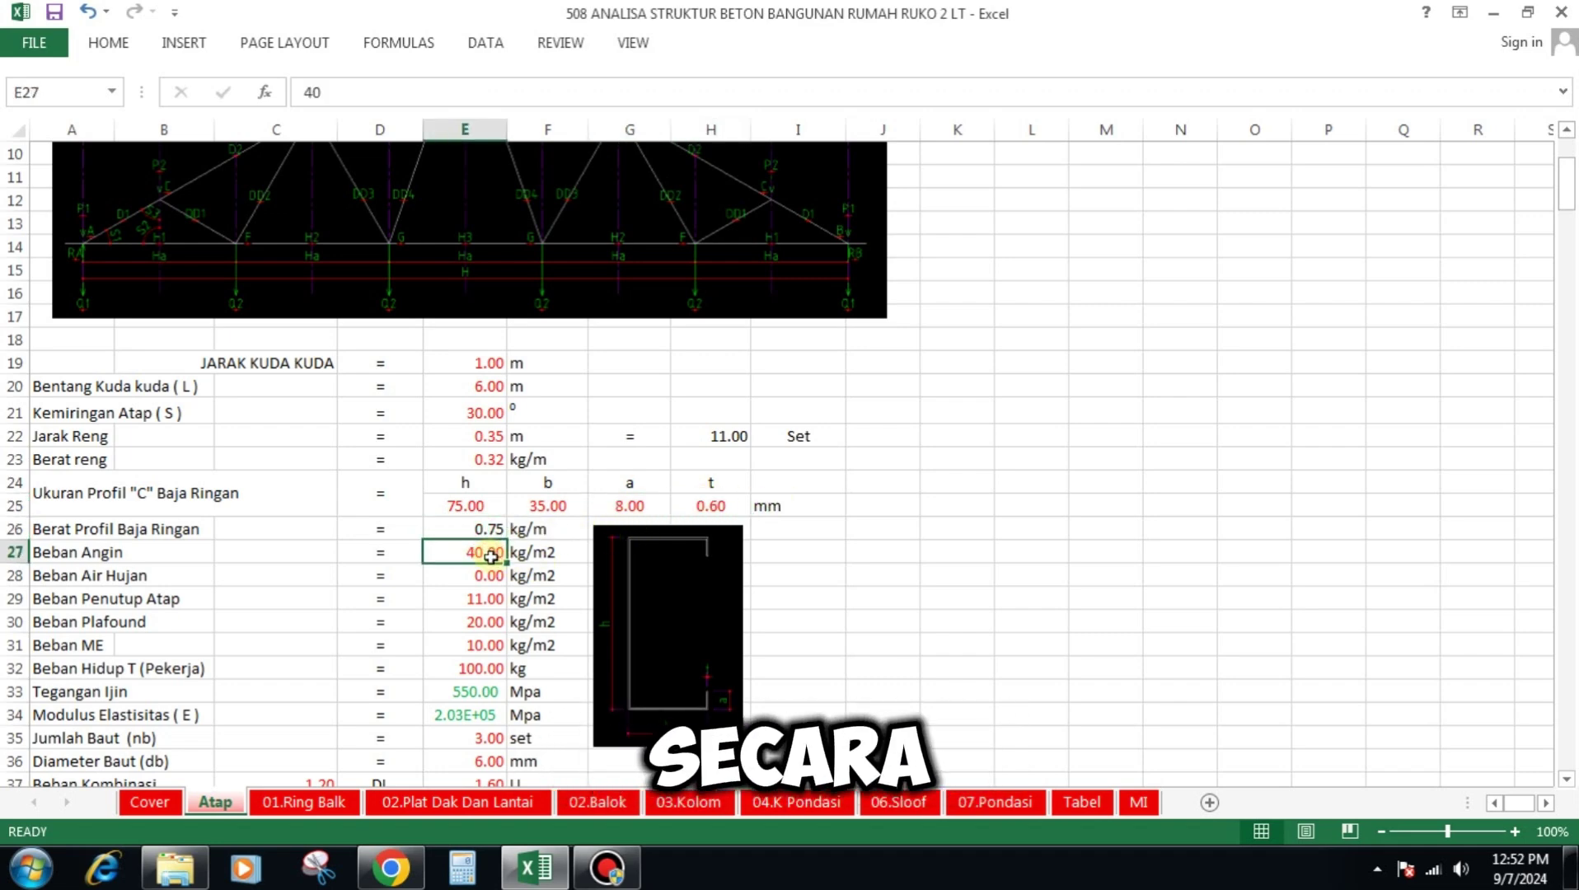
pyautogui.click(492, 576)
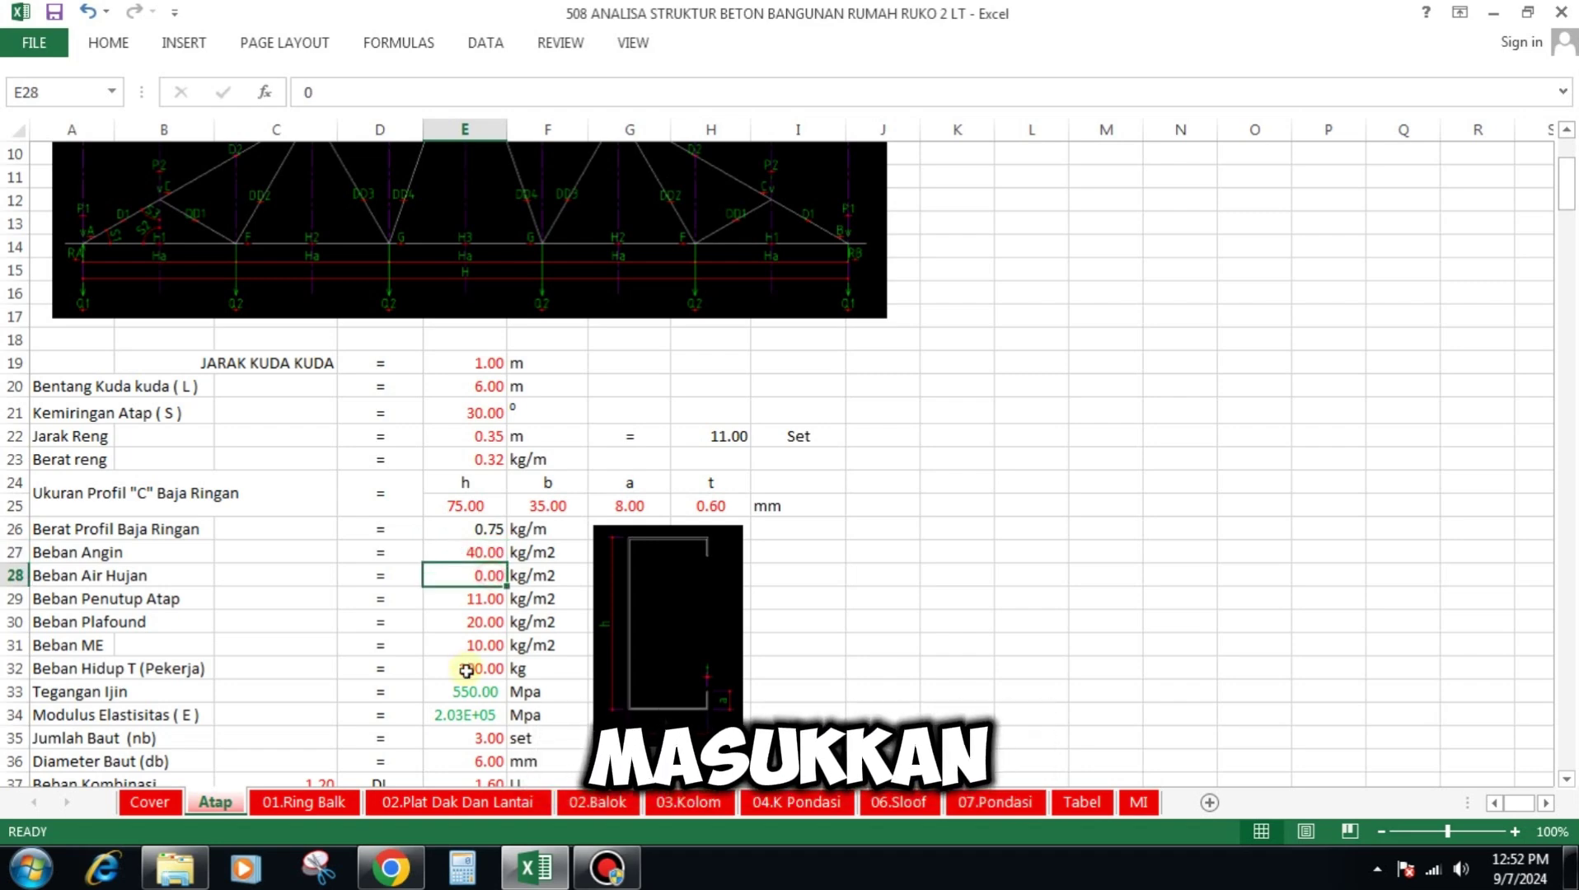
pyautogui.click(488, 600)
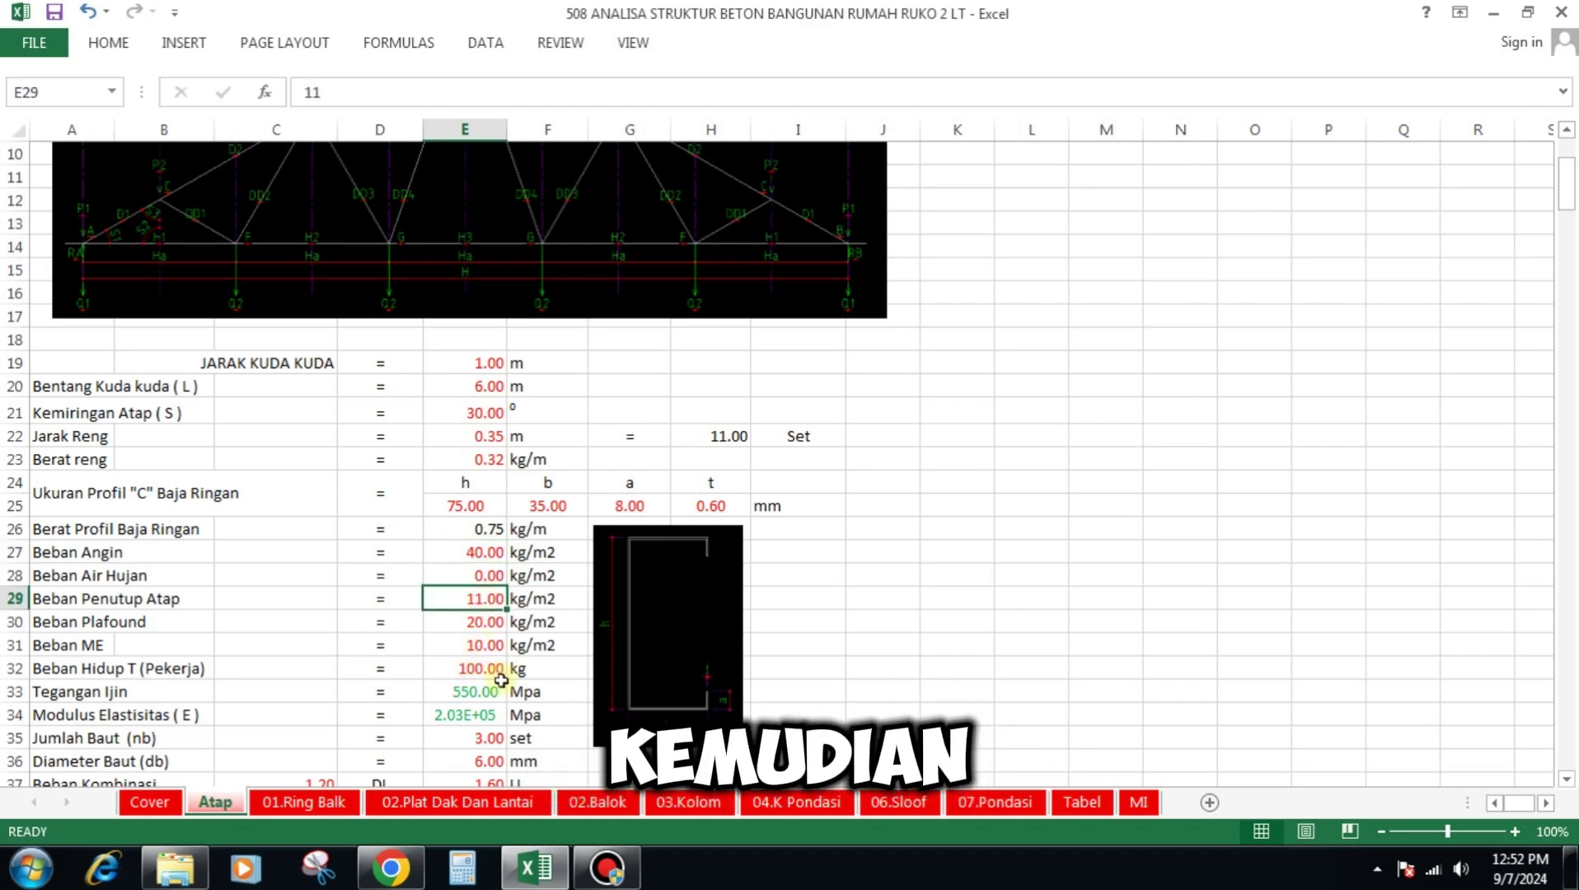
pyautogui.click(489, 627)
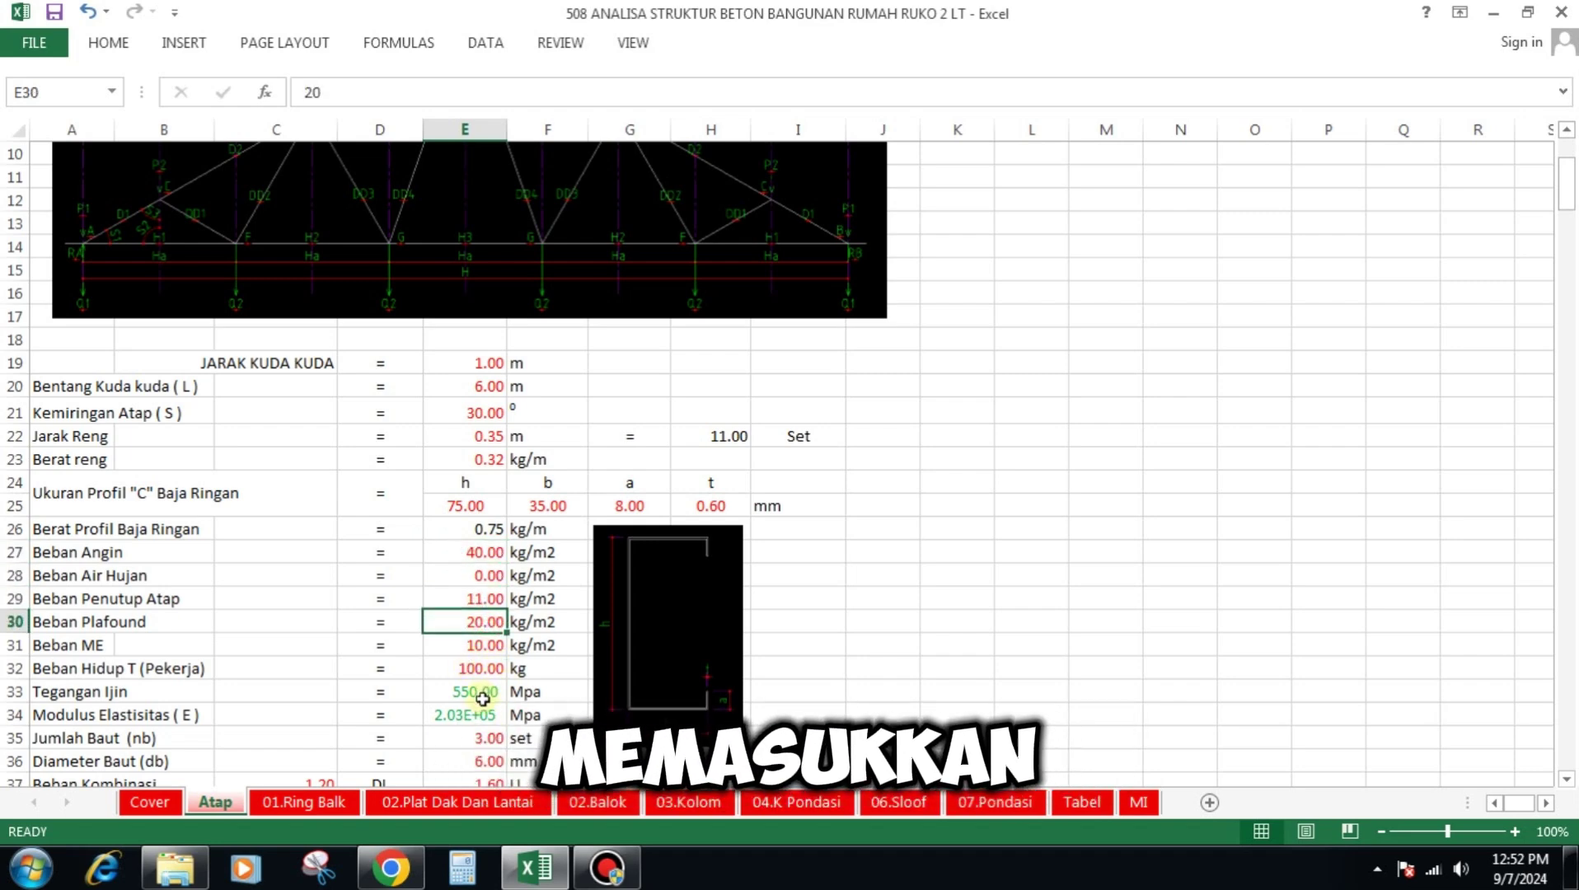
pyautogui.click(487, 649)
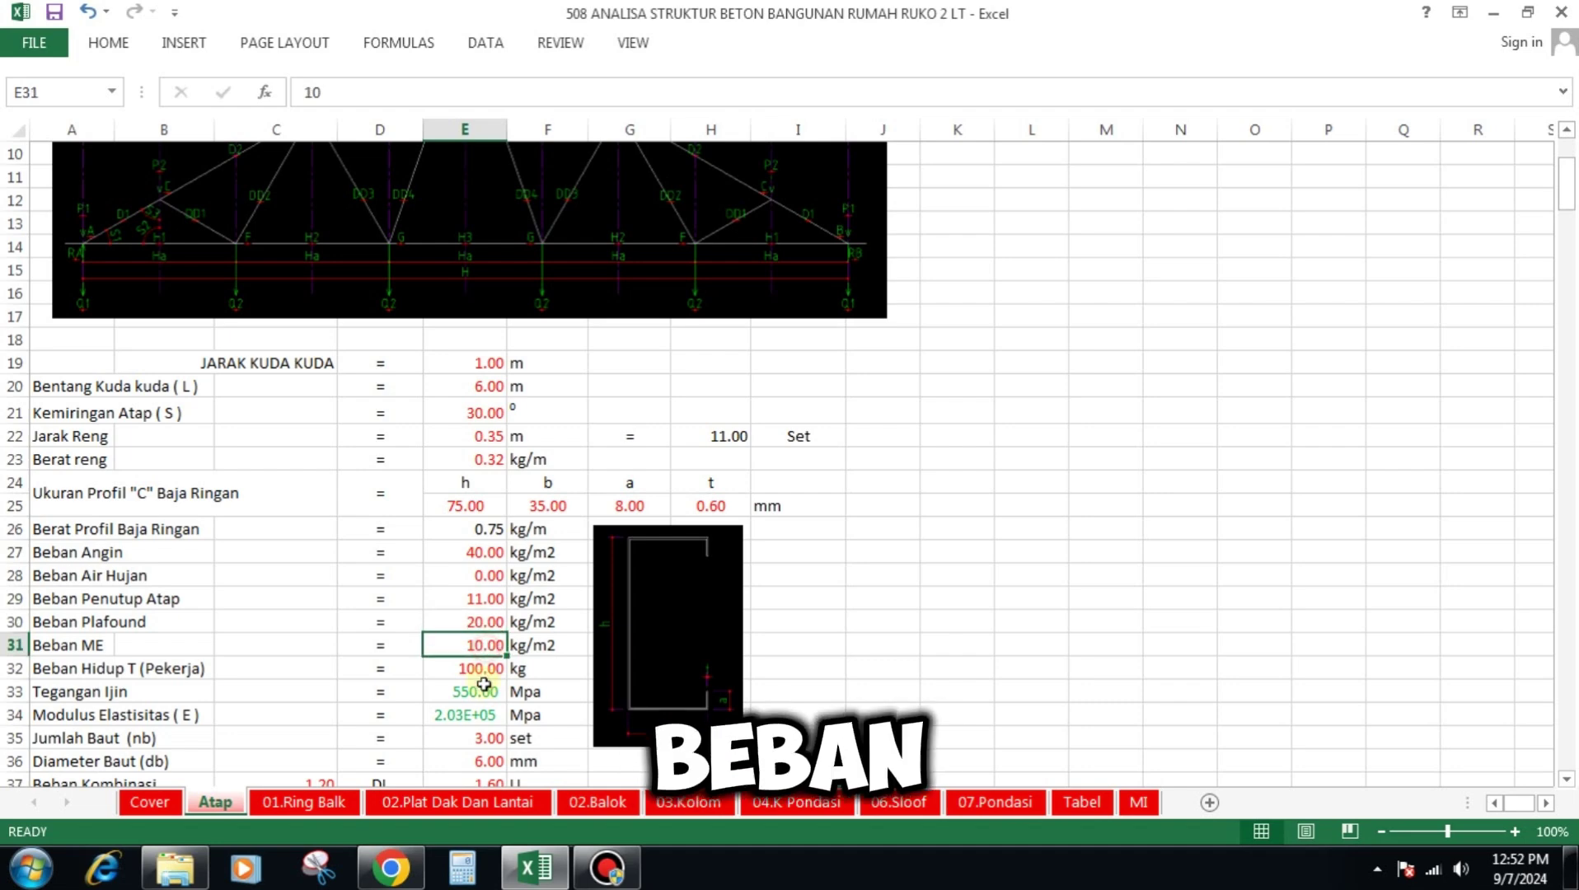
pyautogui.click(484, 671)
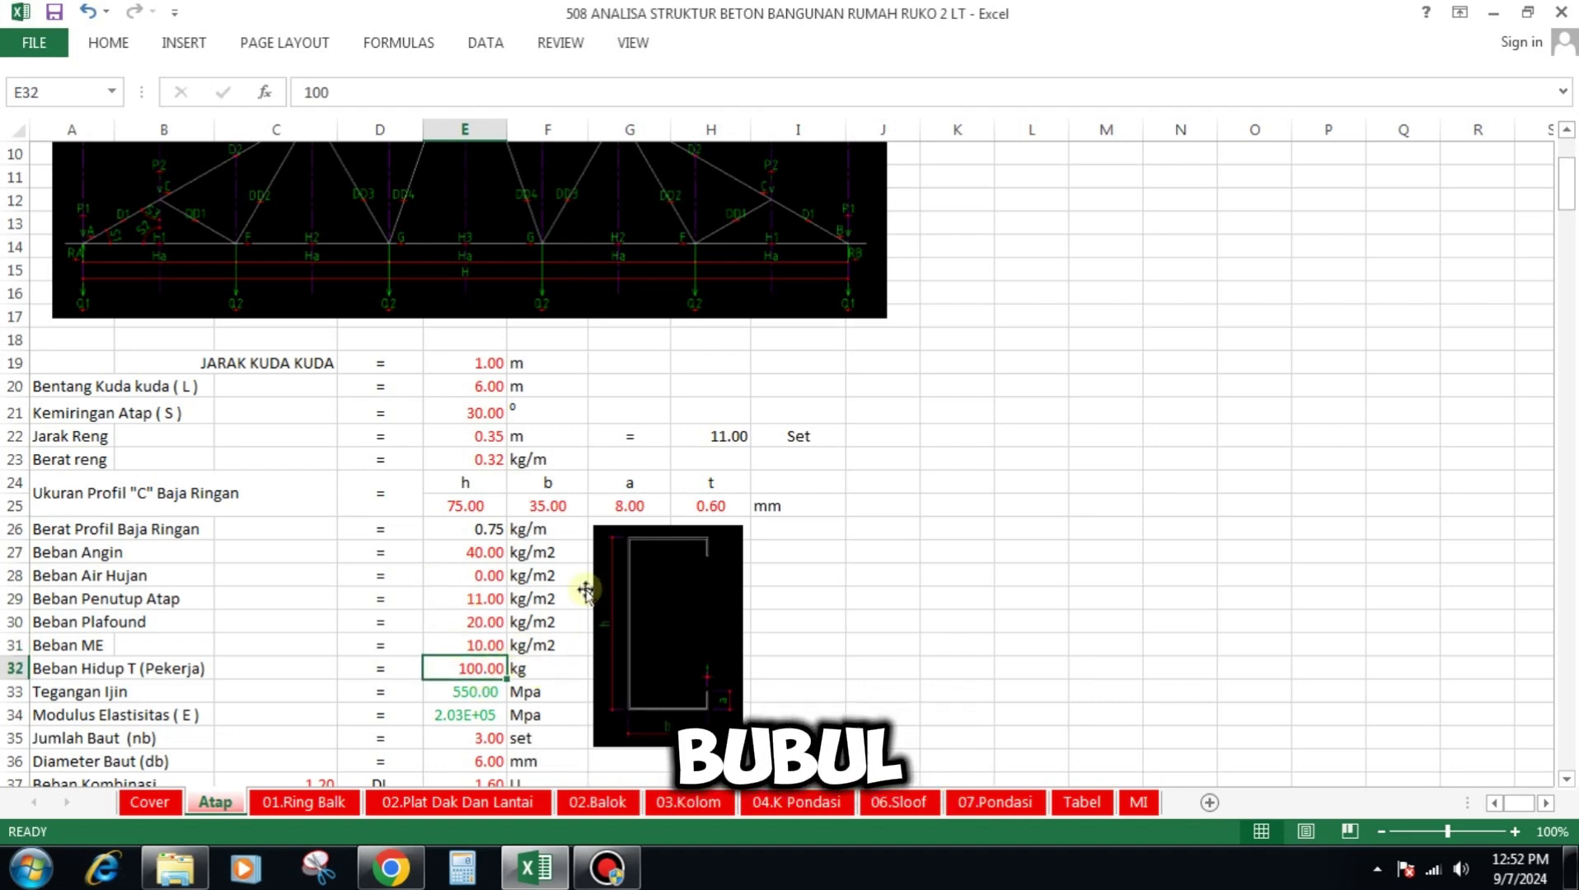
# - Review the allowable stress, modulus of elasticity, bolt count and bolt diameter inputs in E33 to E36
pyautogui.scroll(-1, 586, 593)
pyautogui.click(482, 631)
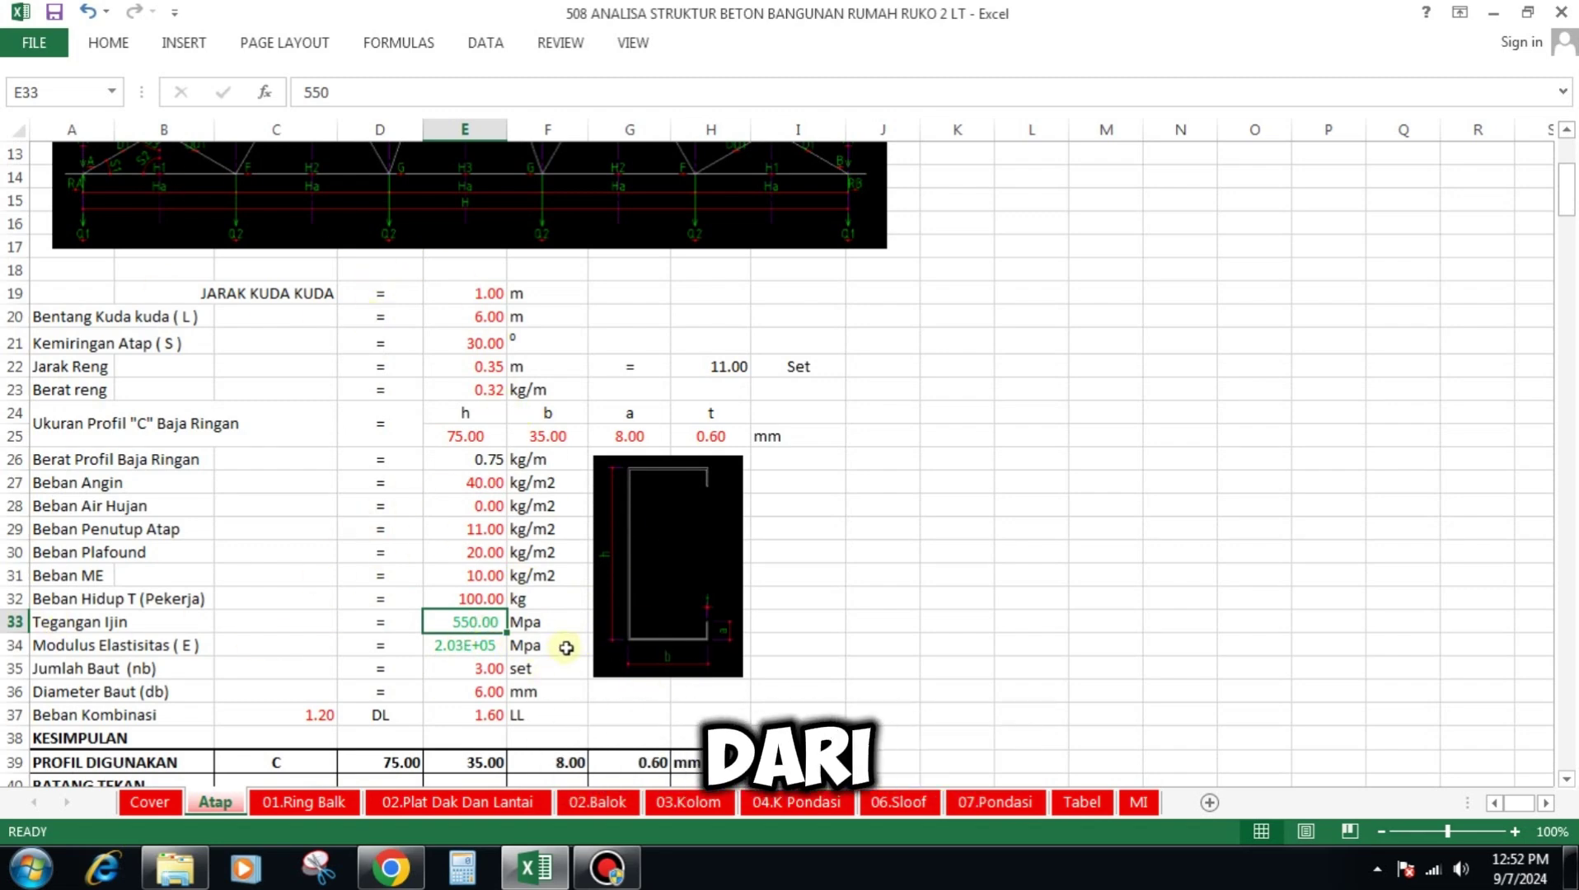
pyautogui.click(487, 645)
pyautogui.scroll(-2, 578, 643)
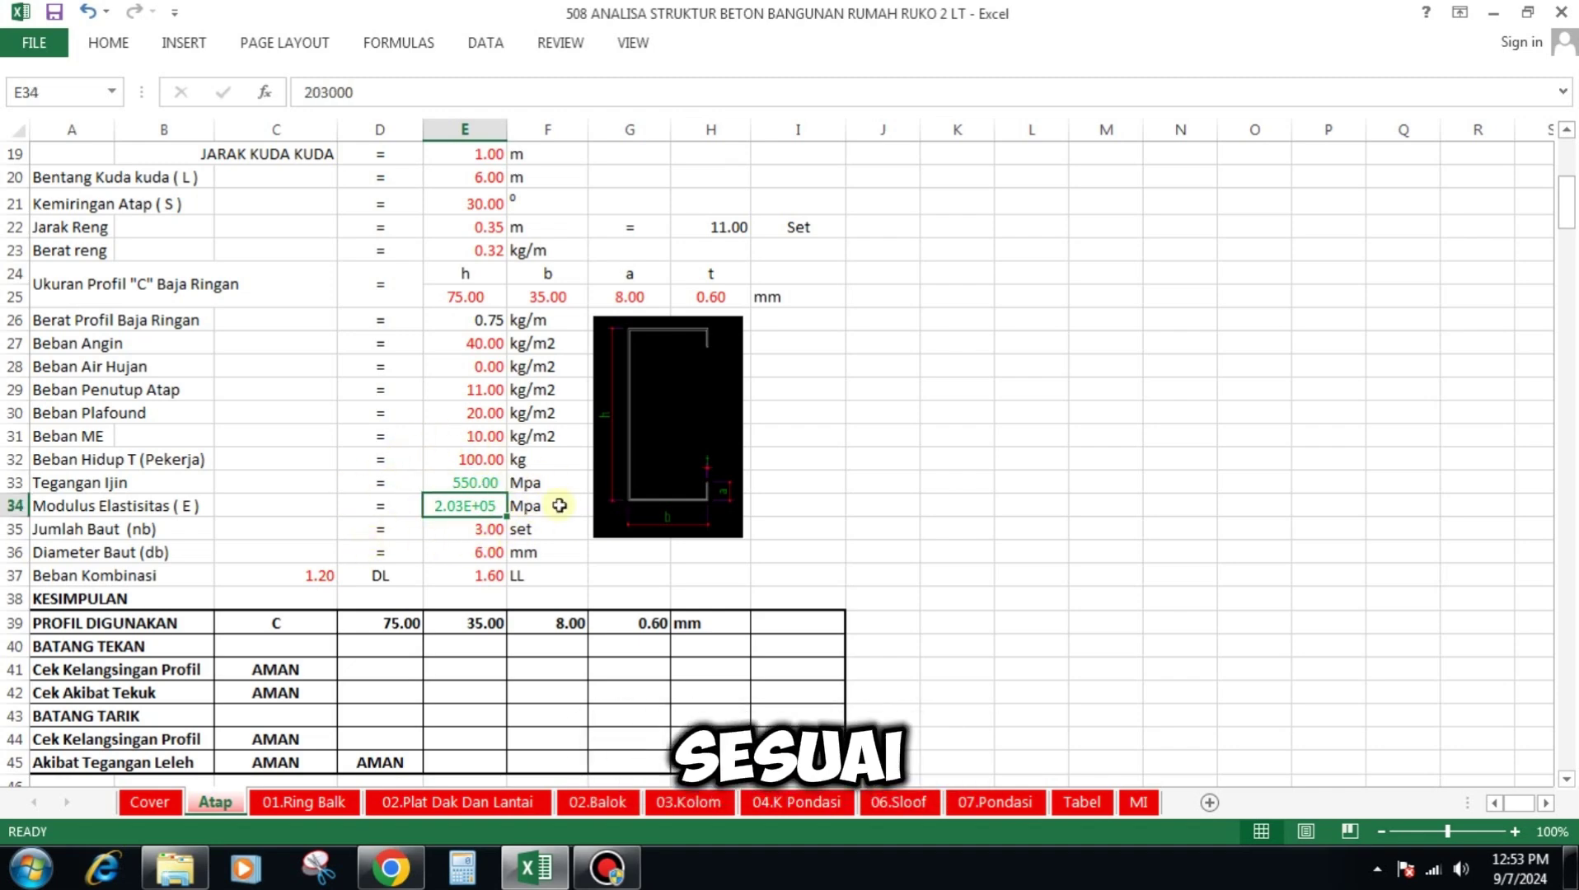
pyautogui.click(475, 531)
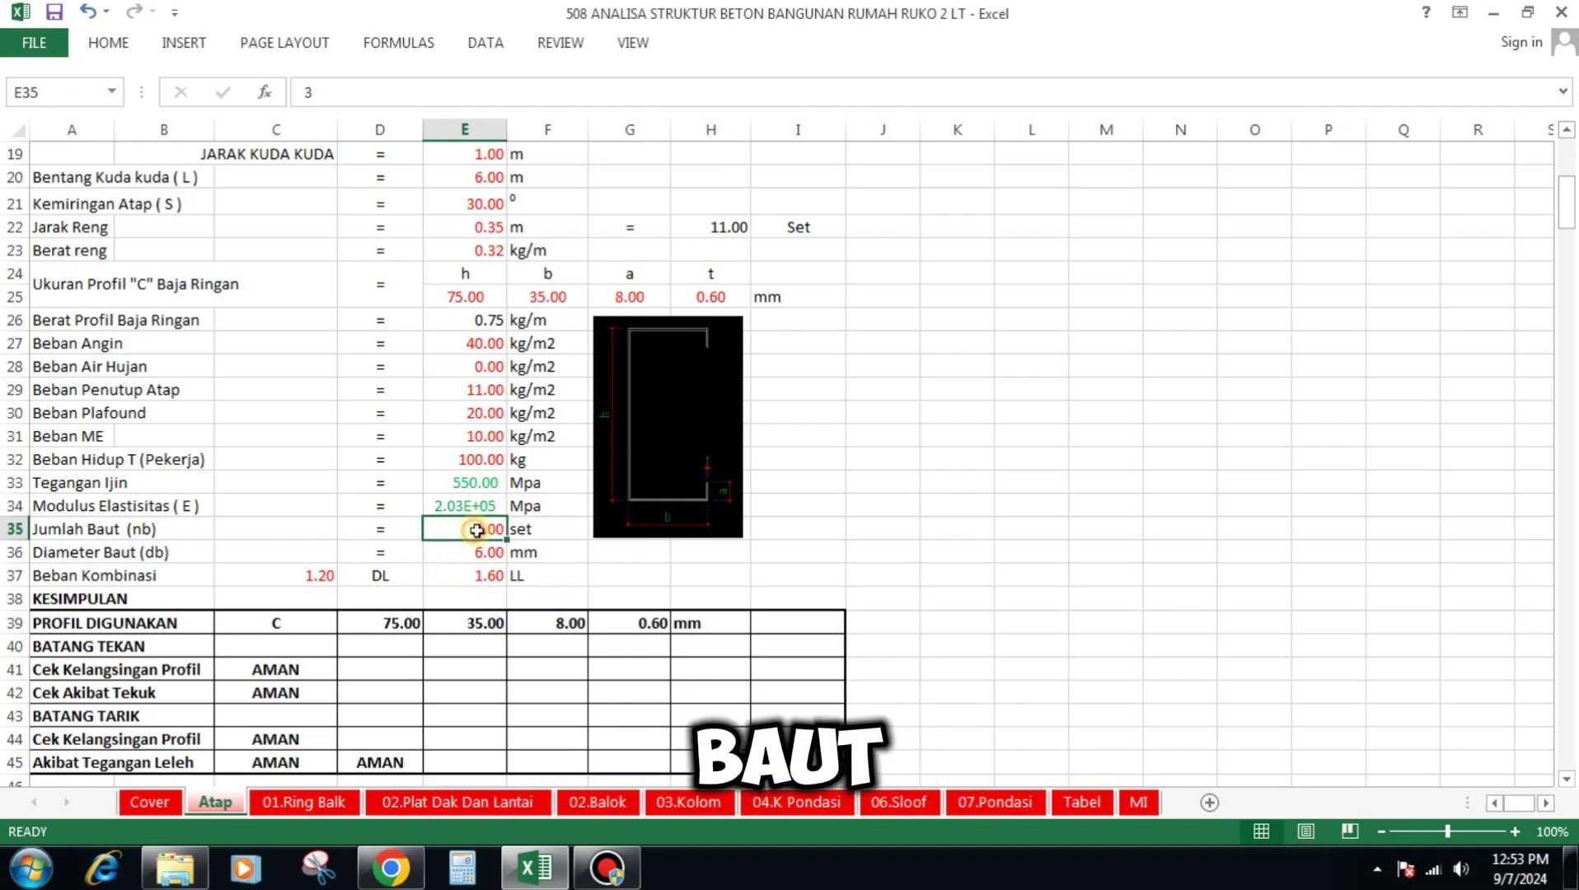
pyautogui.scroll(1, 610, 521)
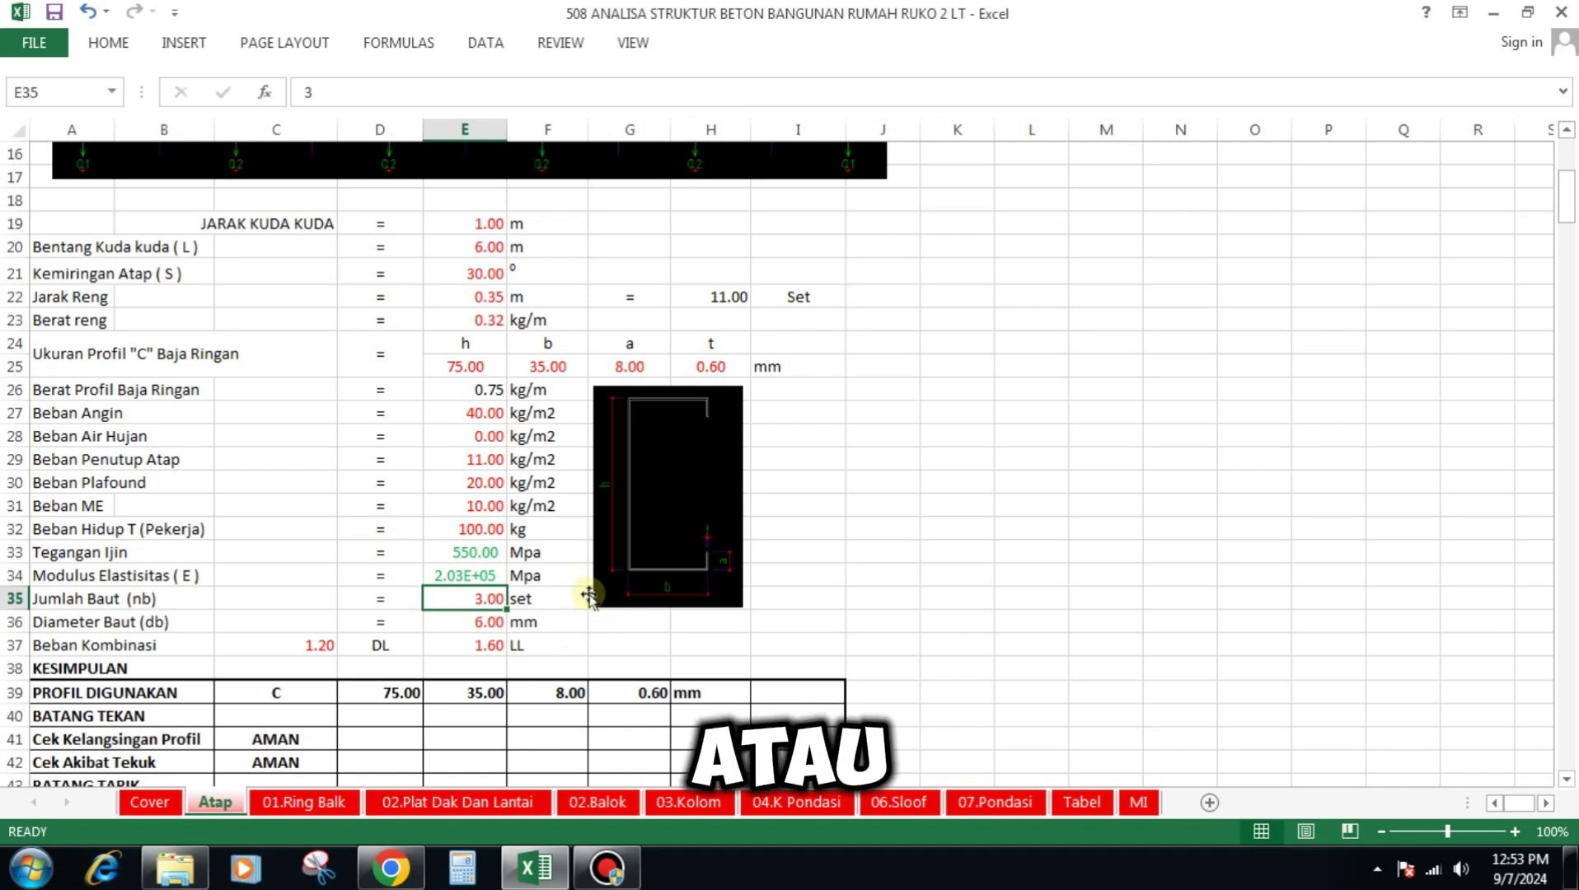
pyautogui.click(488, 622)
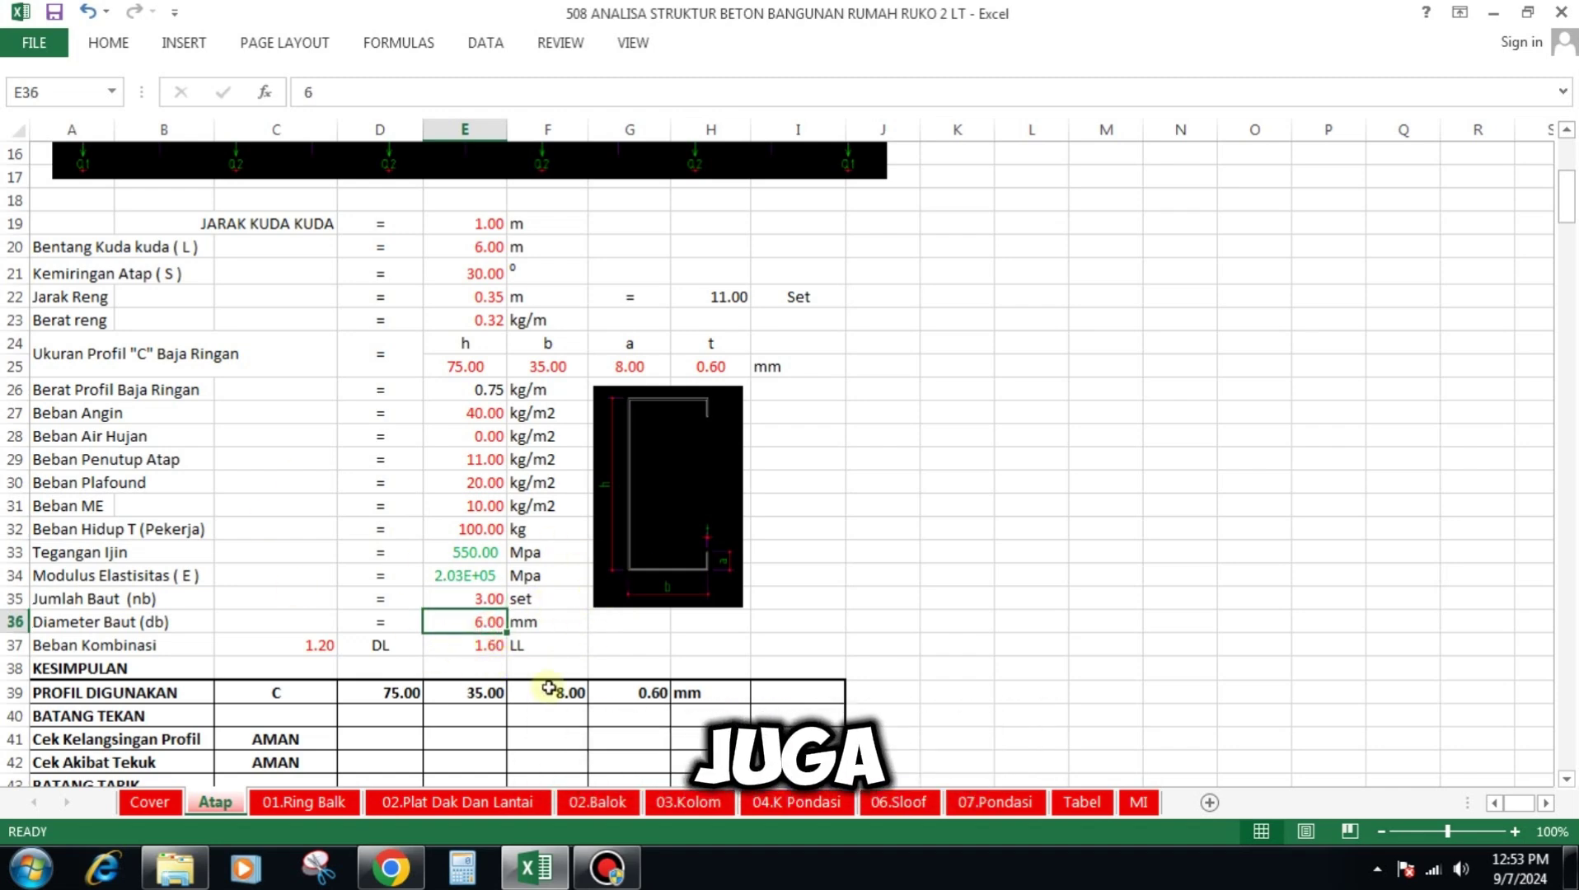
# - Examine the dead and live load combination factors in row 37, above the KESIMPULAN table
pyautogui.scroll(-1, 792, 557)
pyautogui.scroll(-1, 791, 557)
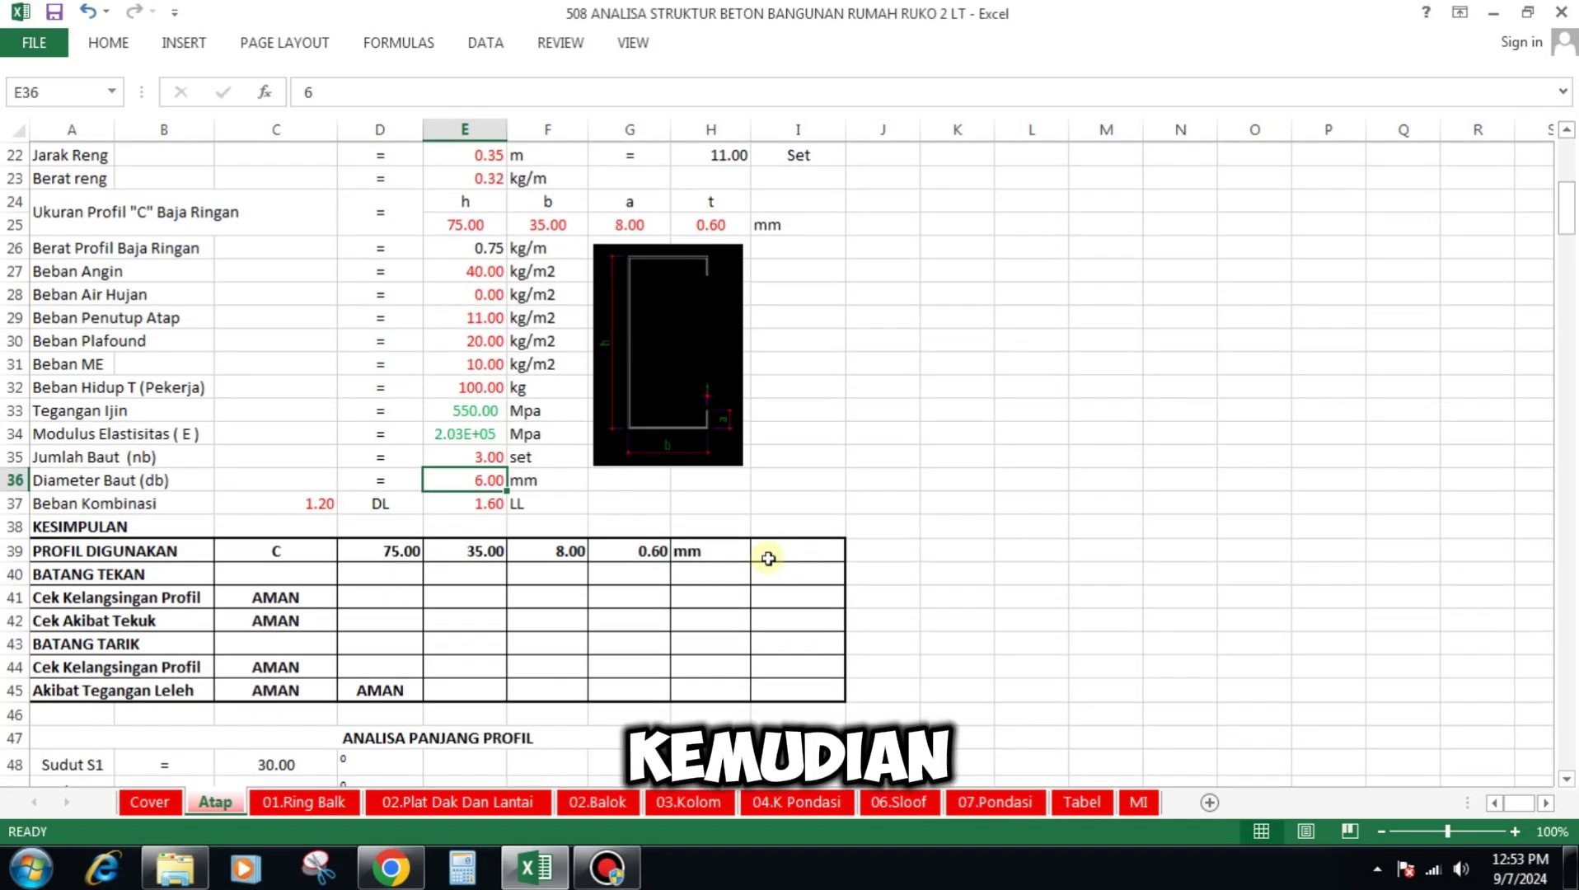
pyautogui.click(319, 501)
pyautogui.click(490, 504)
pyautogui.click(323, 502)
pyautogui.click(487, 501)
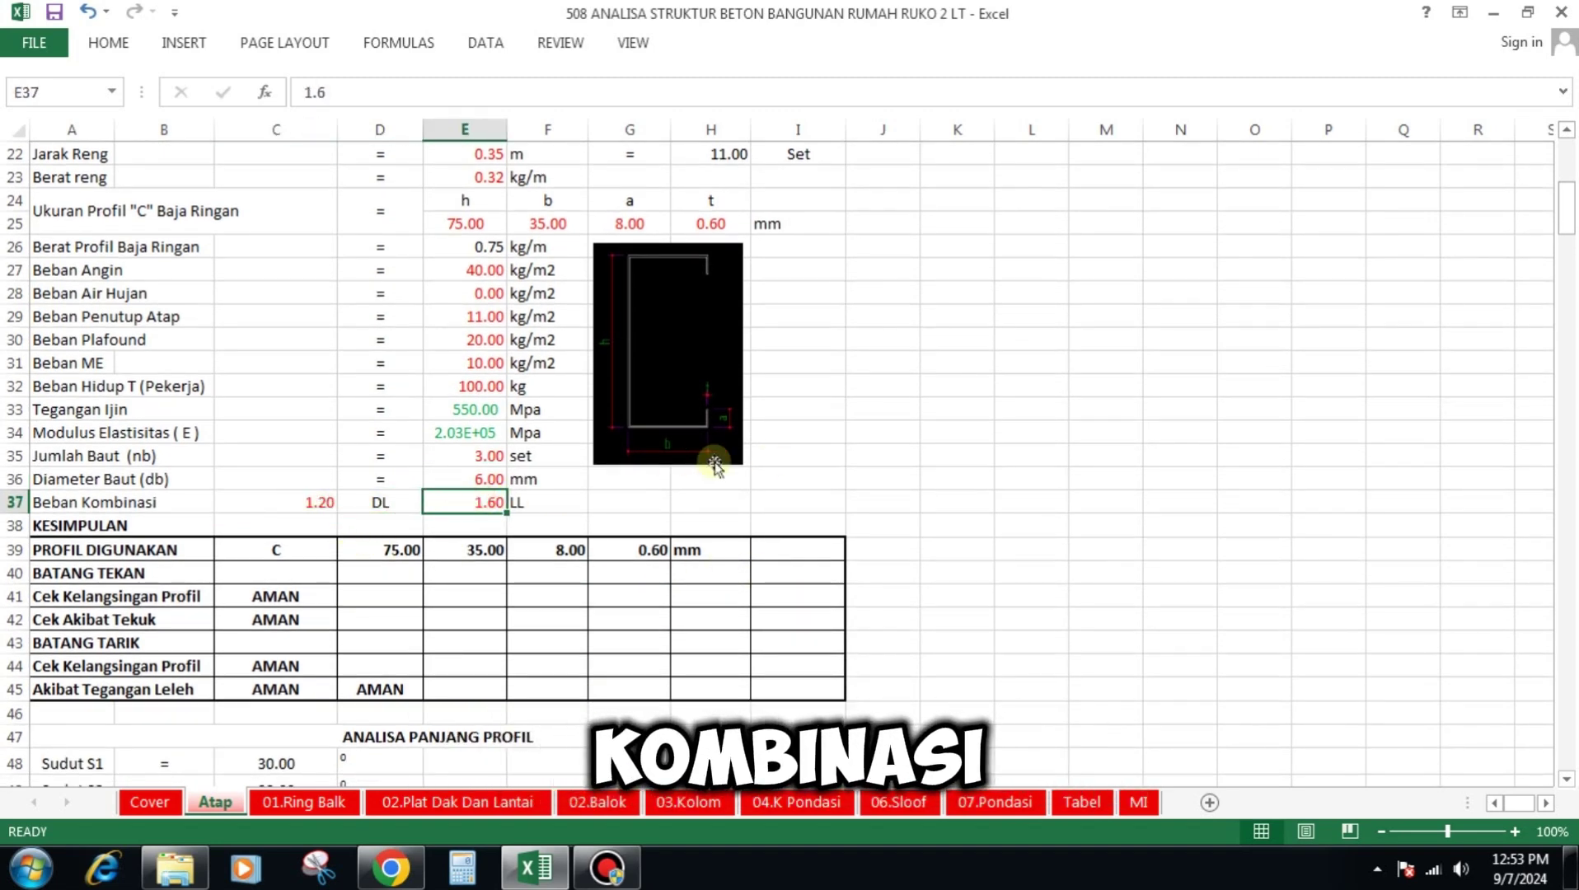
# - Review the adopted C profile dimensions across row 39 of the KESIMPULAN table, checking each cell's formula
pyautogui.scroll(-1, 948, 440)
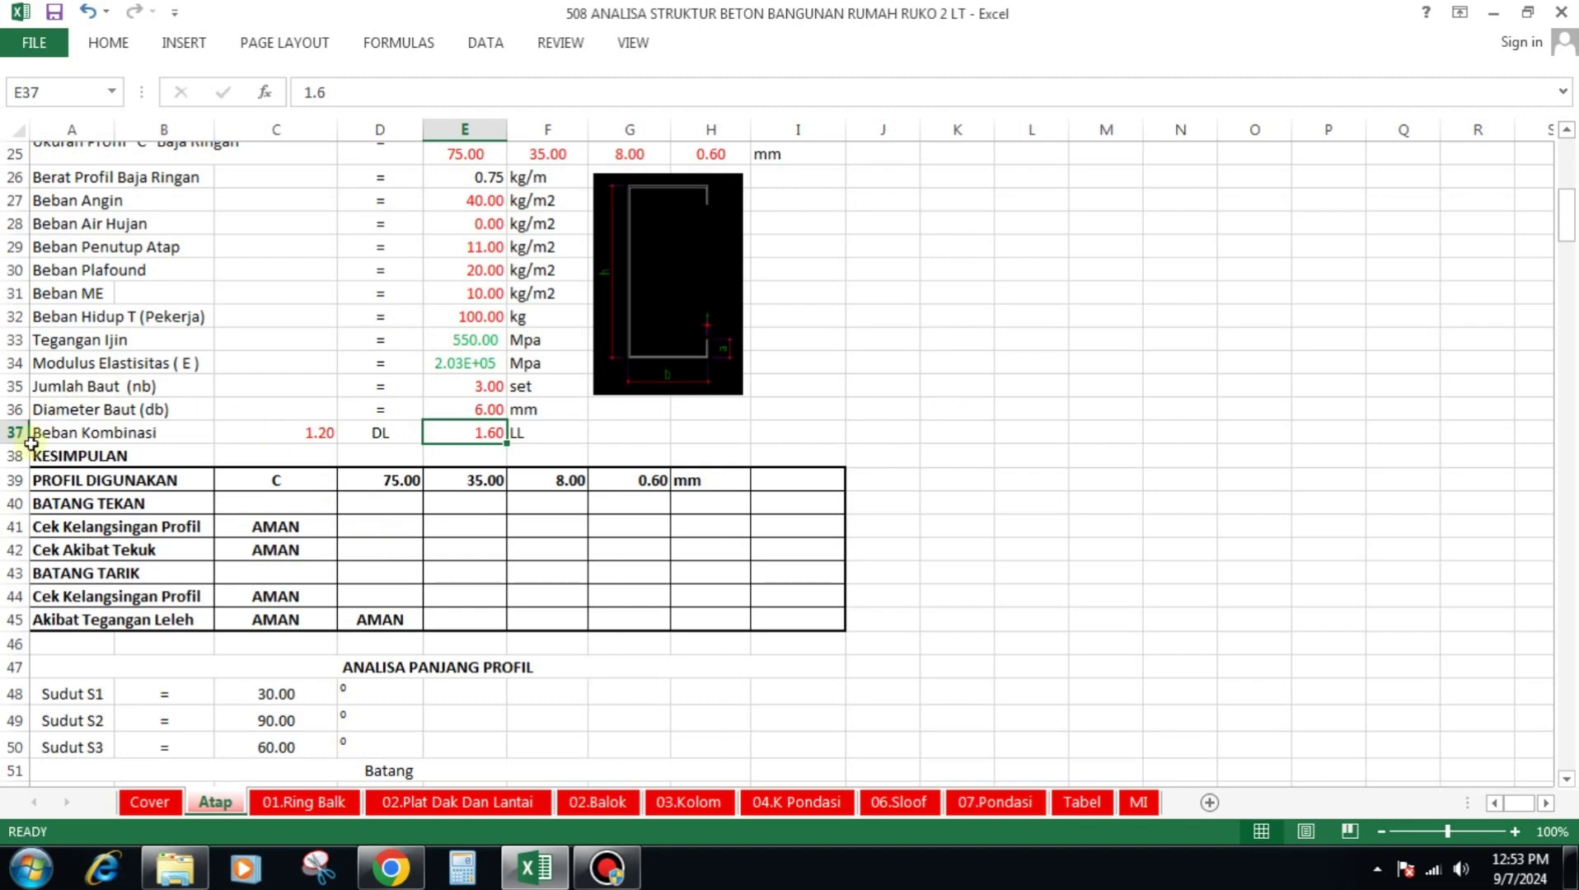
pyautogui.click(402, 479)
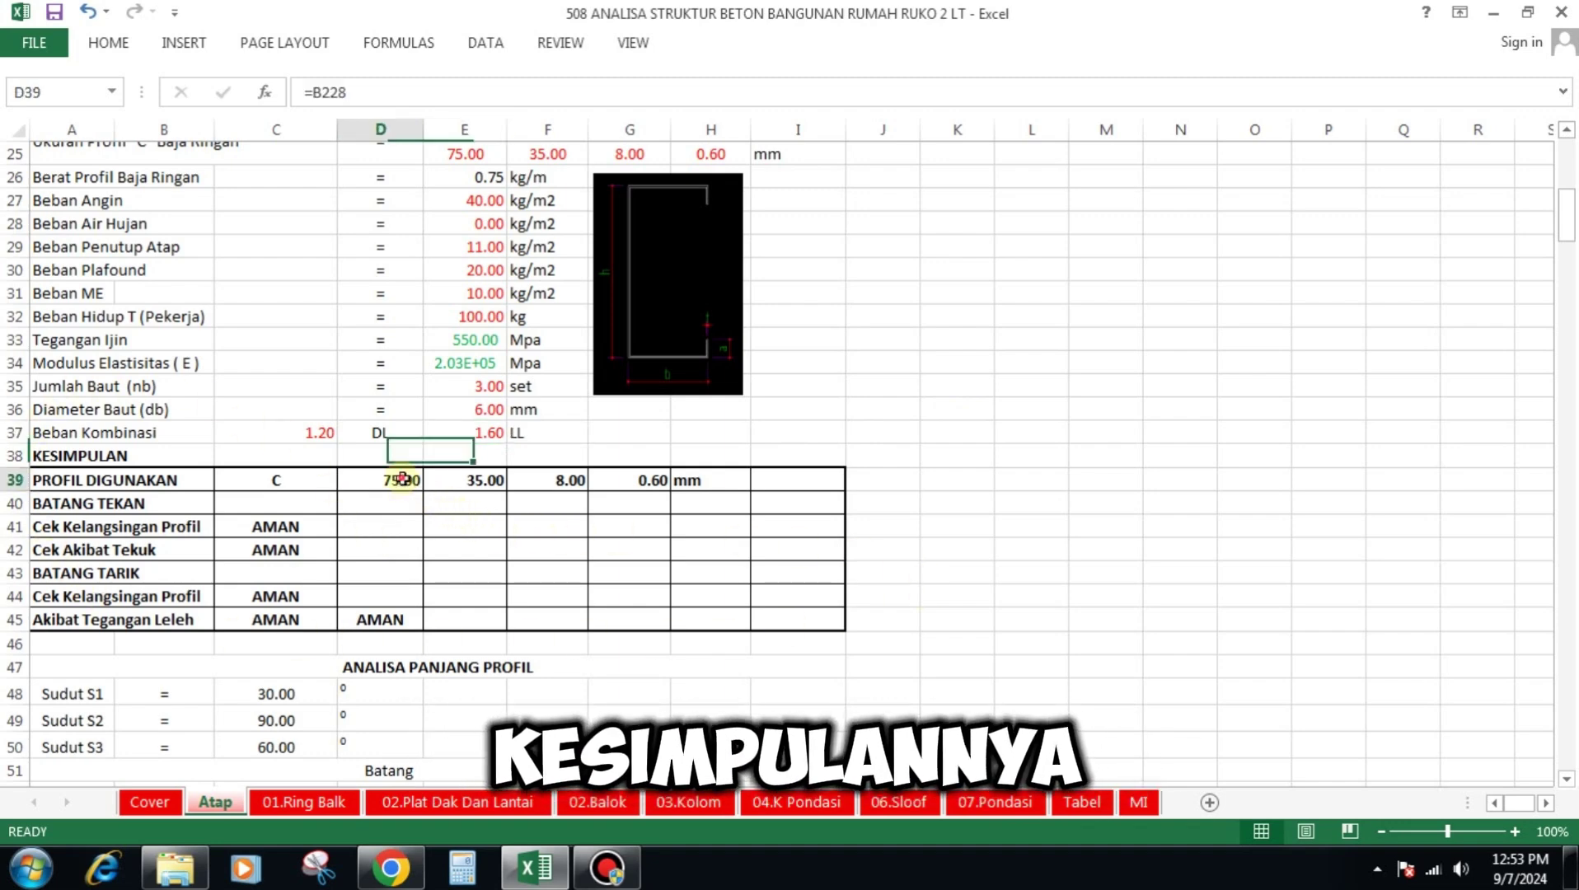
pyautogui.click(478, 481)
pyautogui.click(552, 482)
pyautogui.click(635, 479)
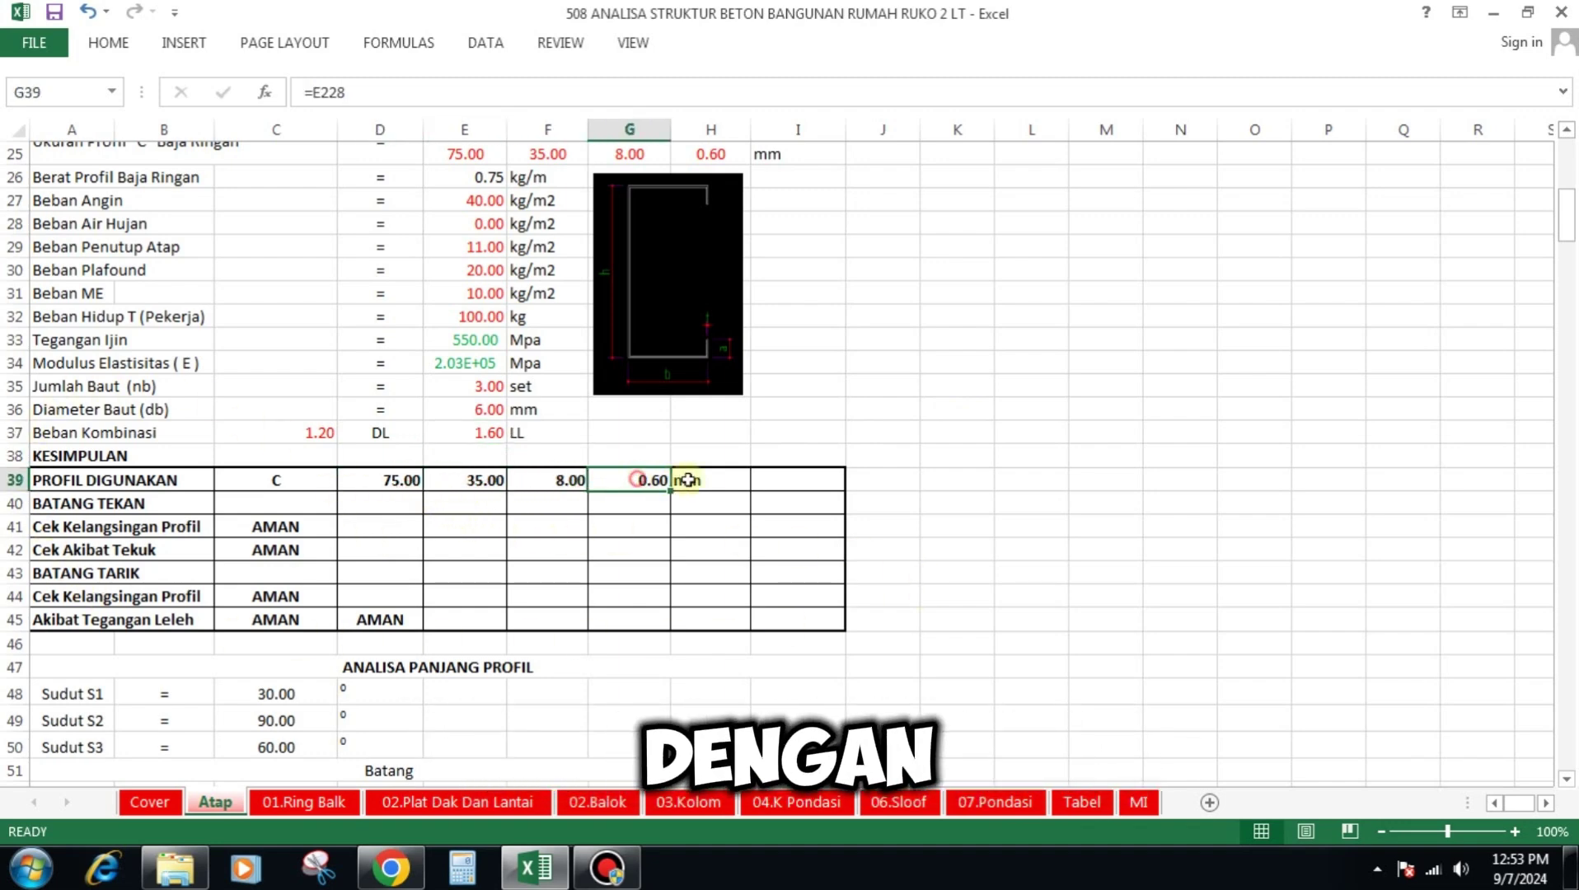
pyautogui.click(702, 480)
pyautogui.click(643, 478)
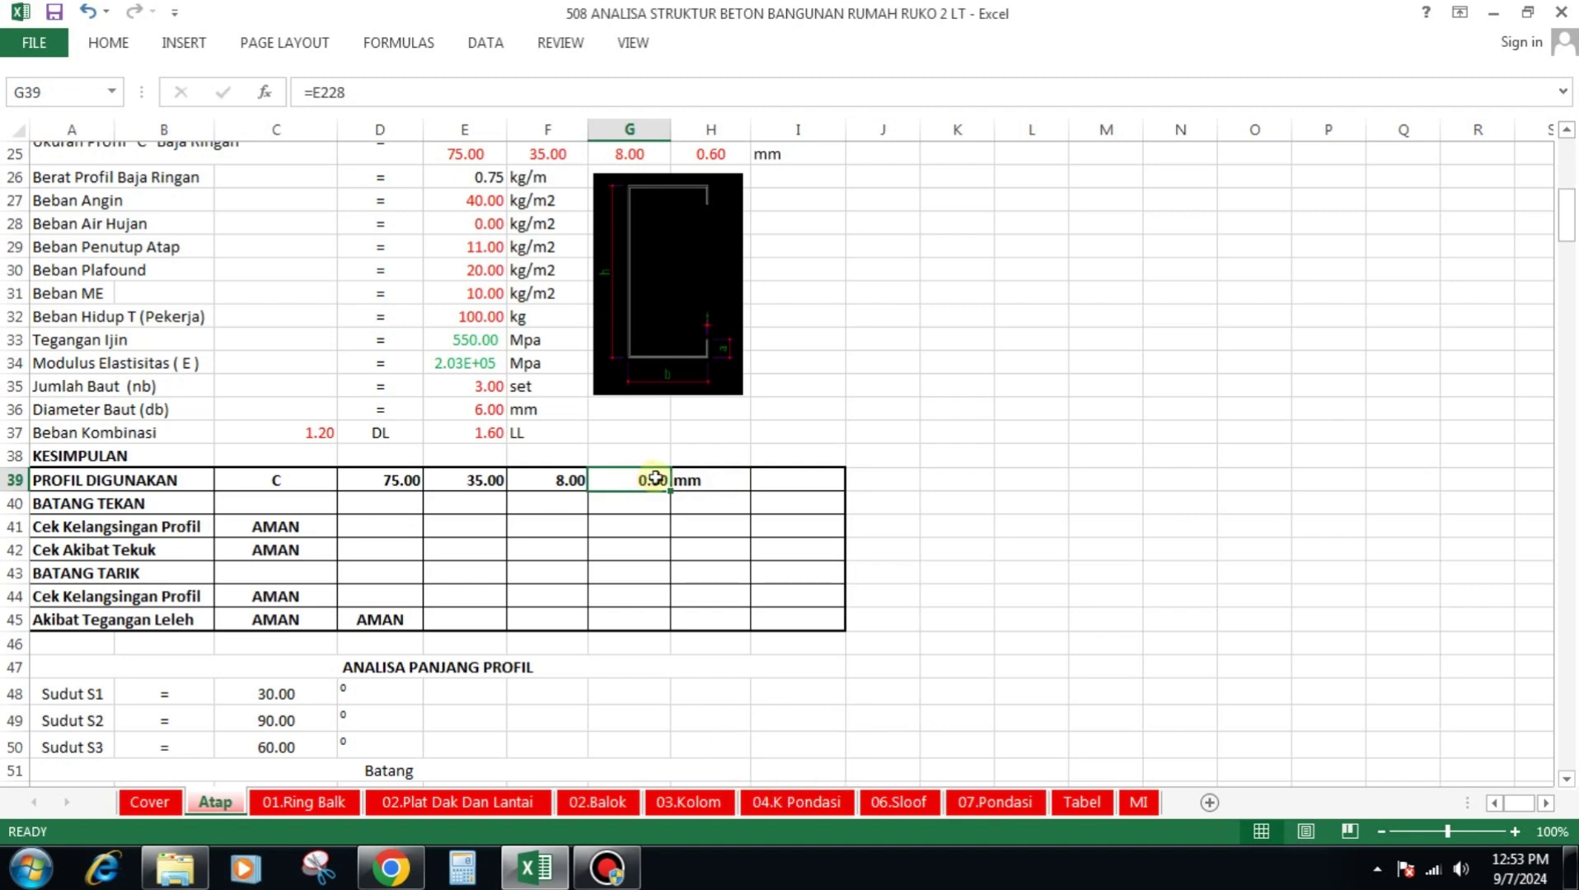
# - Set the C profile thickness t in H25 to 0.75 mm
pyautogui.scroll(1, 653, 474)
pyautogui.scroll(1, 678, 364)
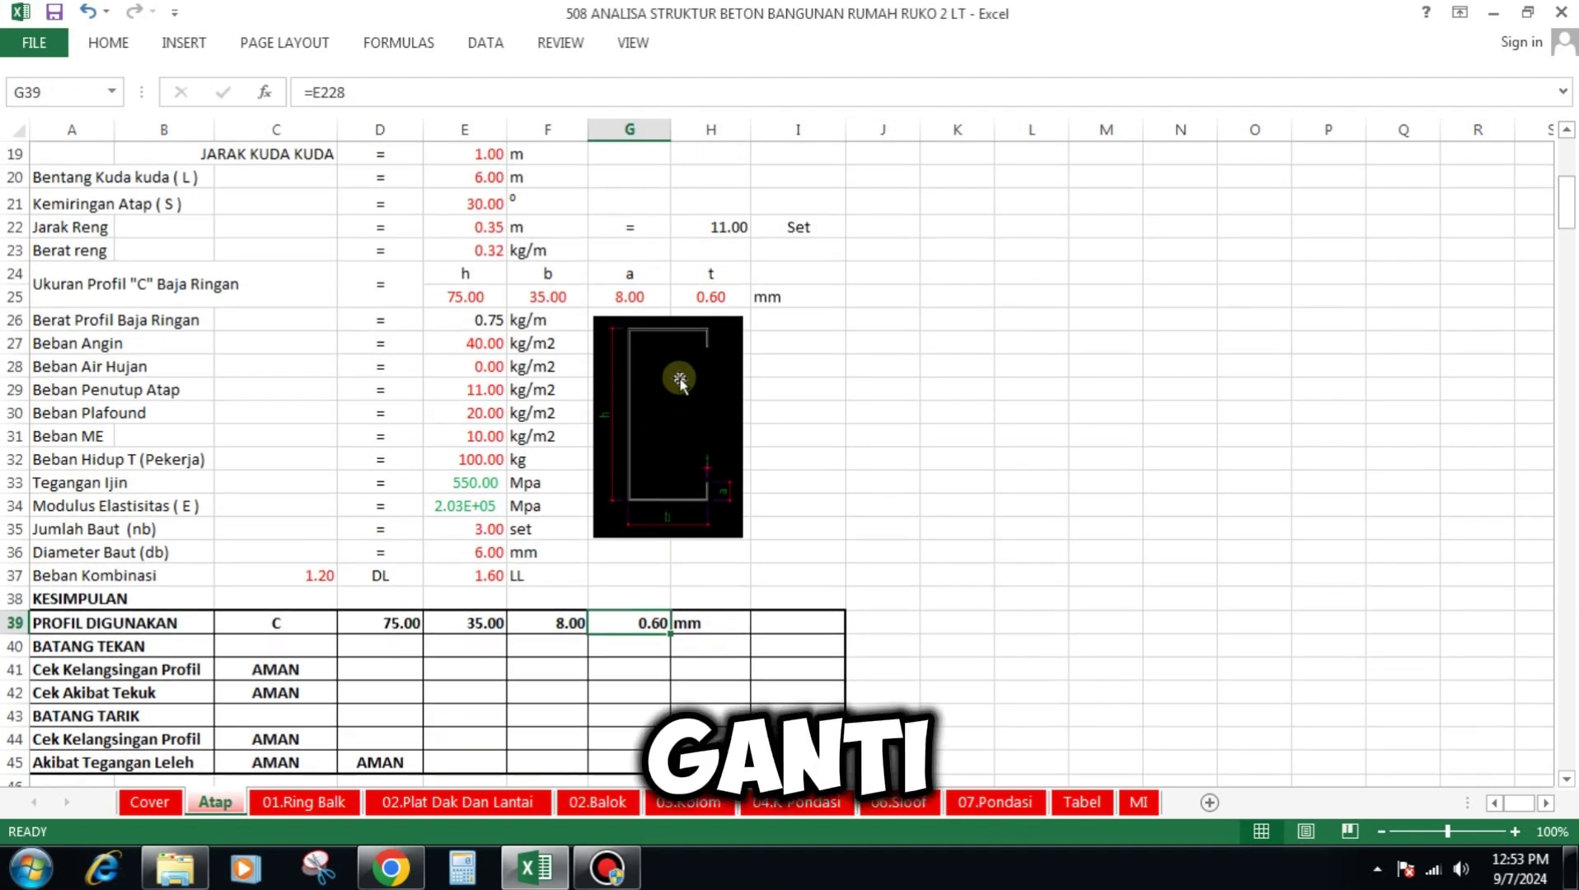
pyautogui.click(707, 298)
pyautogui.write('0.0')
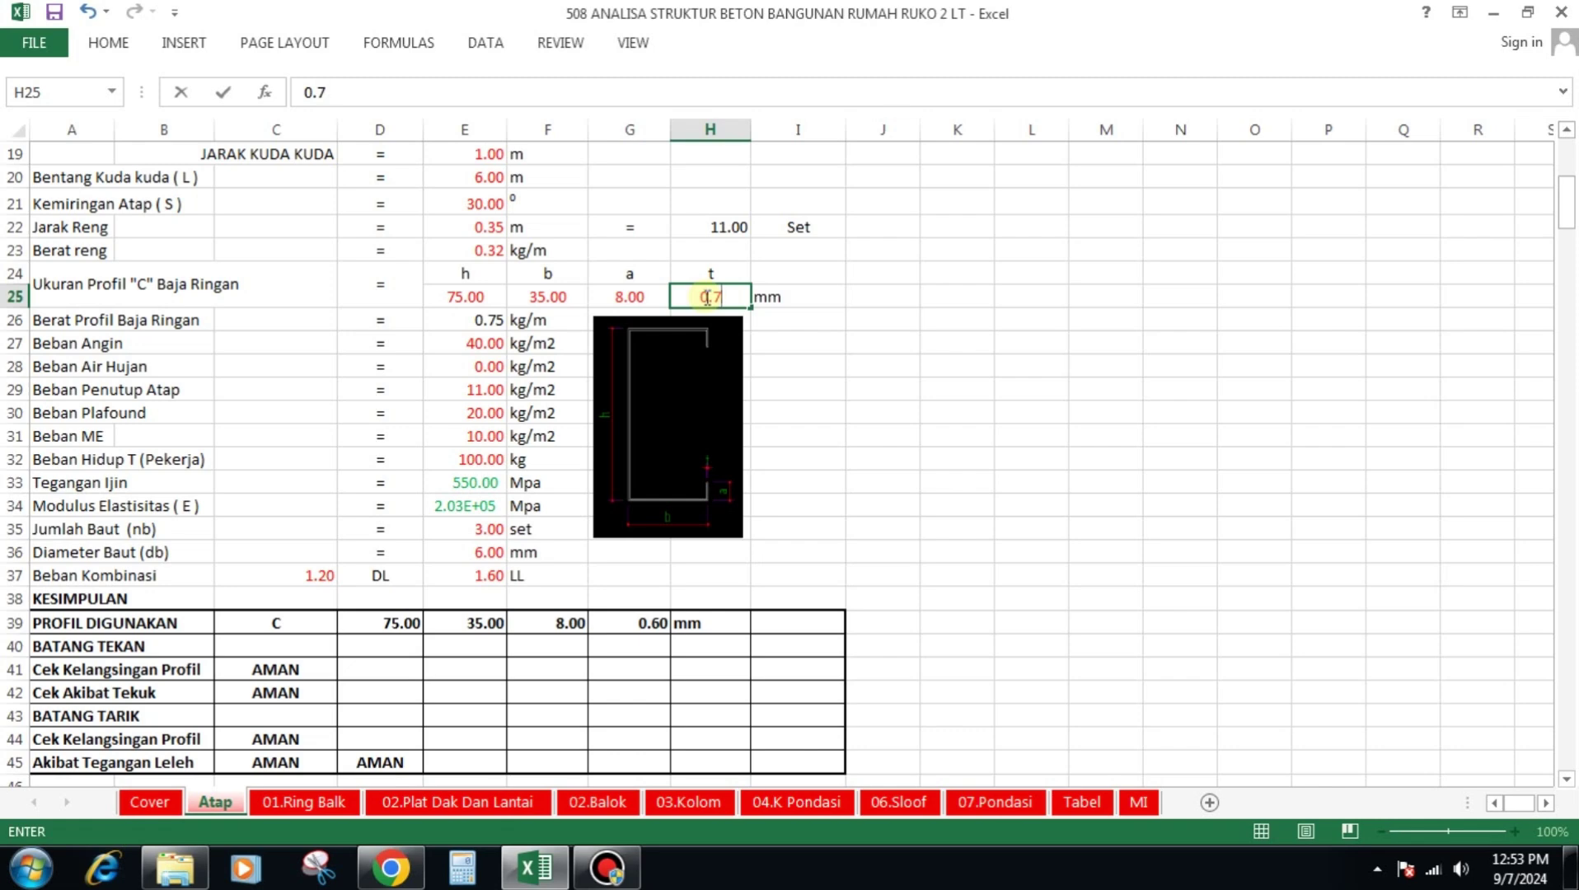
pyautogui.write('5')
pyautogui.press('Return')
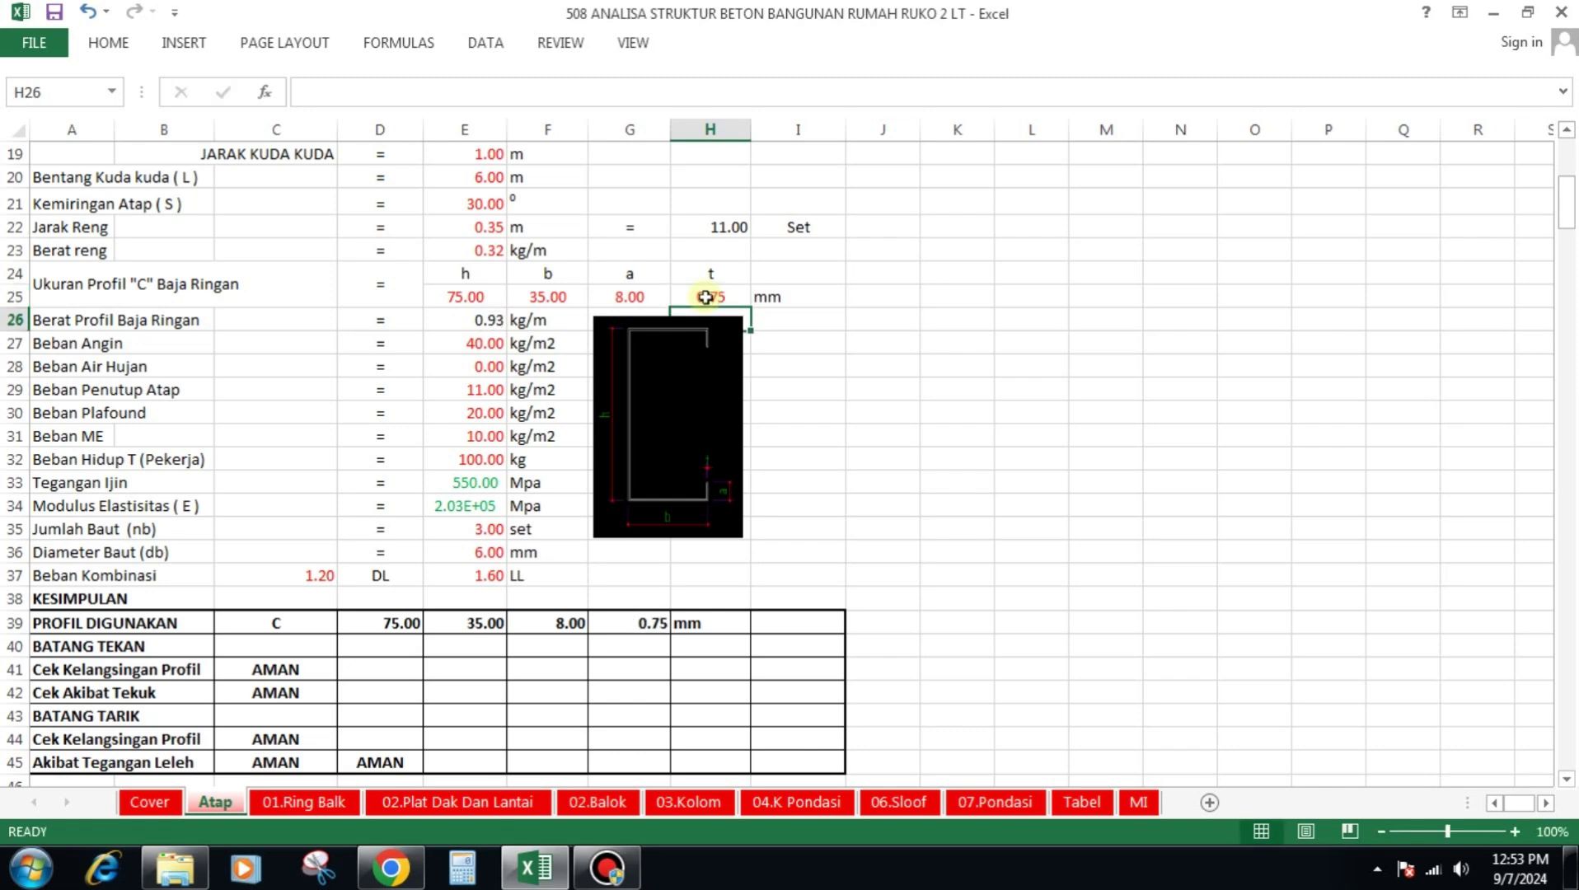
pyautogui.click(706, 297)
# - Check the slenderness, buckling and yield stress verdicts for the BATANG TEKAN and BATANG TARIK members in rows 41 to 45
pyautogui.scroll(-3, 859, 411)
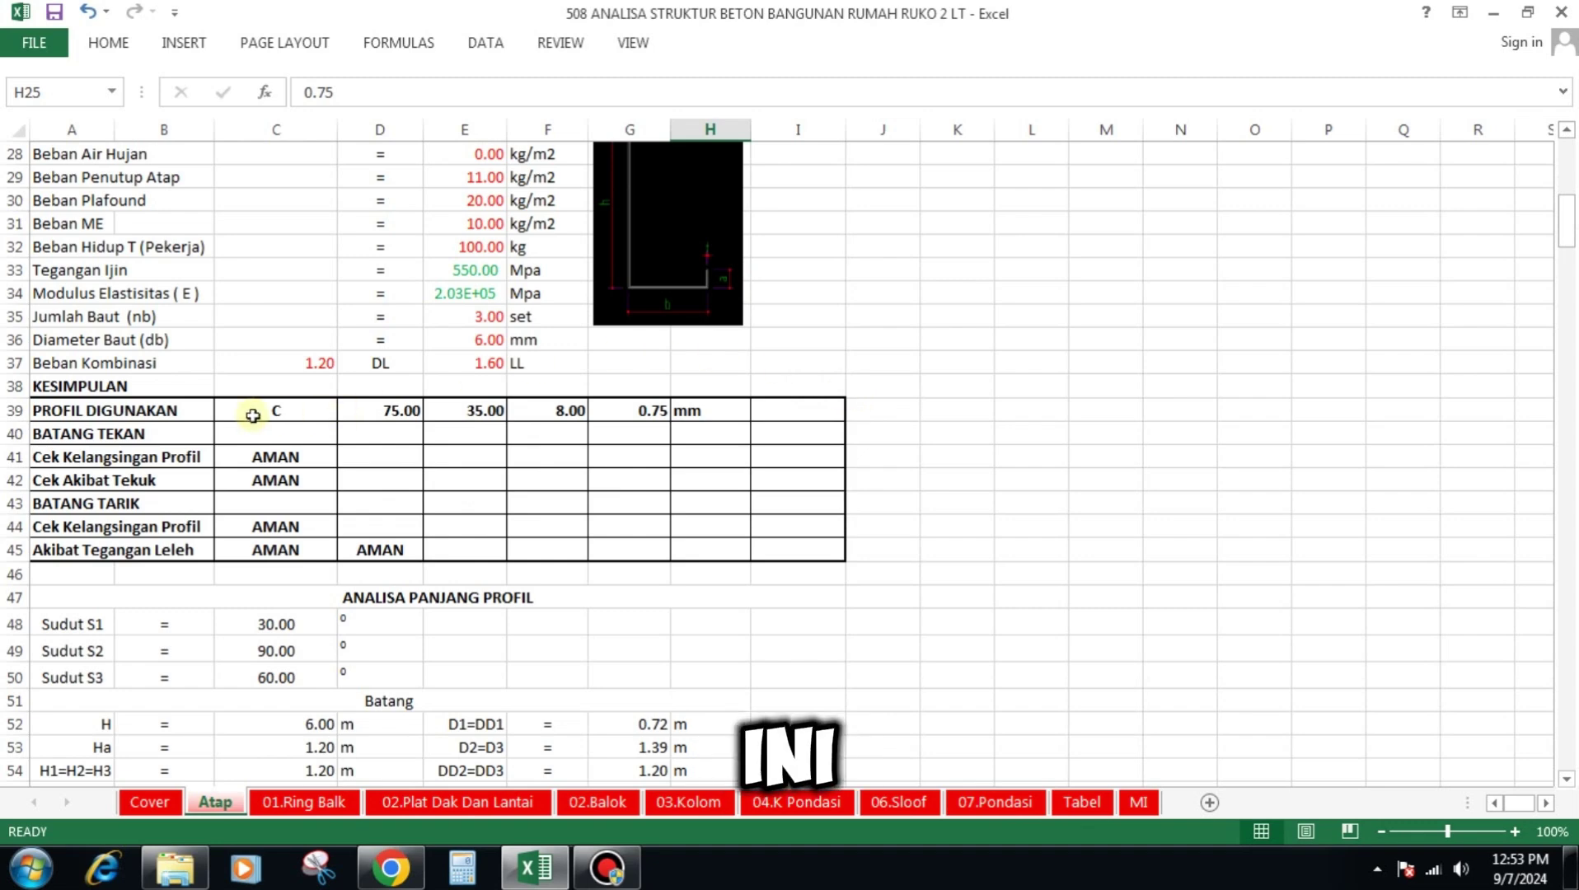
pyautogui.click(280, 459)
pyautogui.click(292, 483)
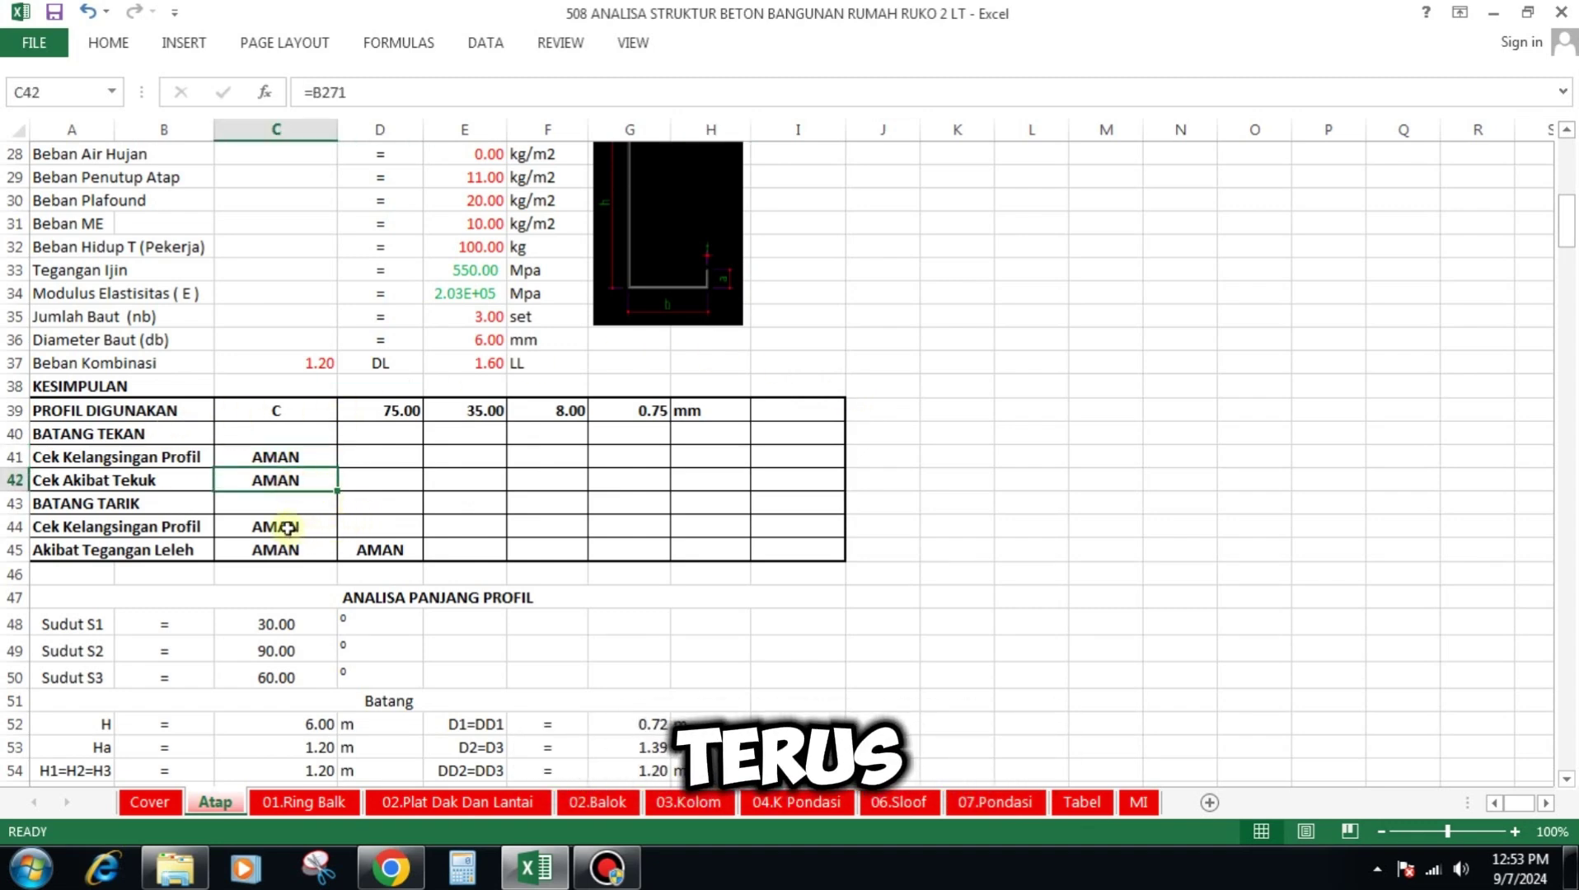
pyautogui.click(286, 527)
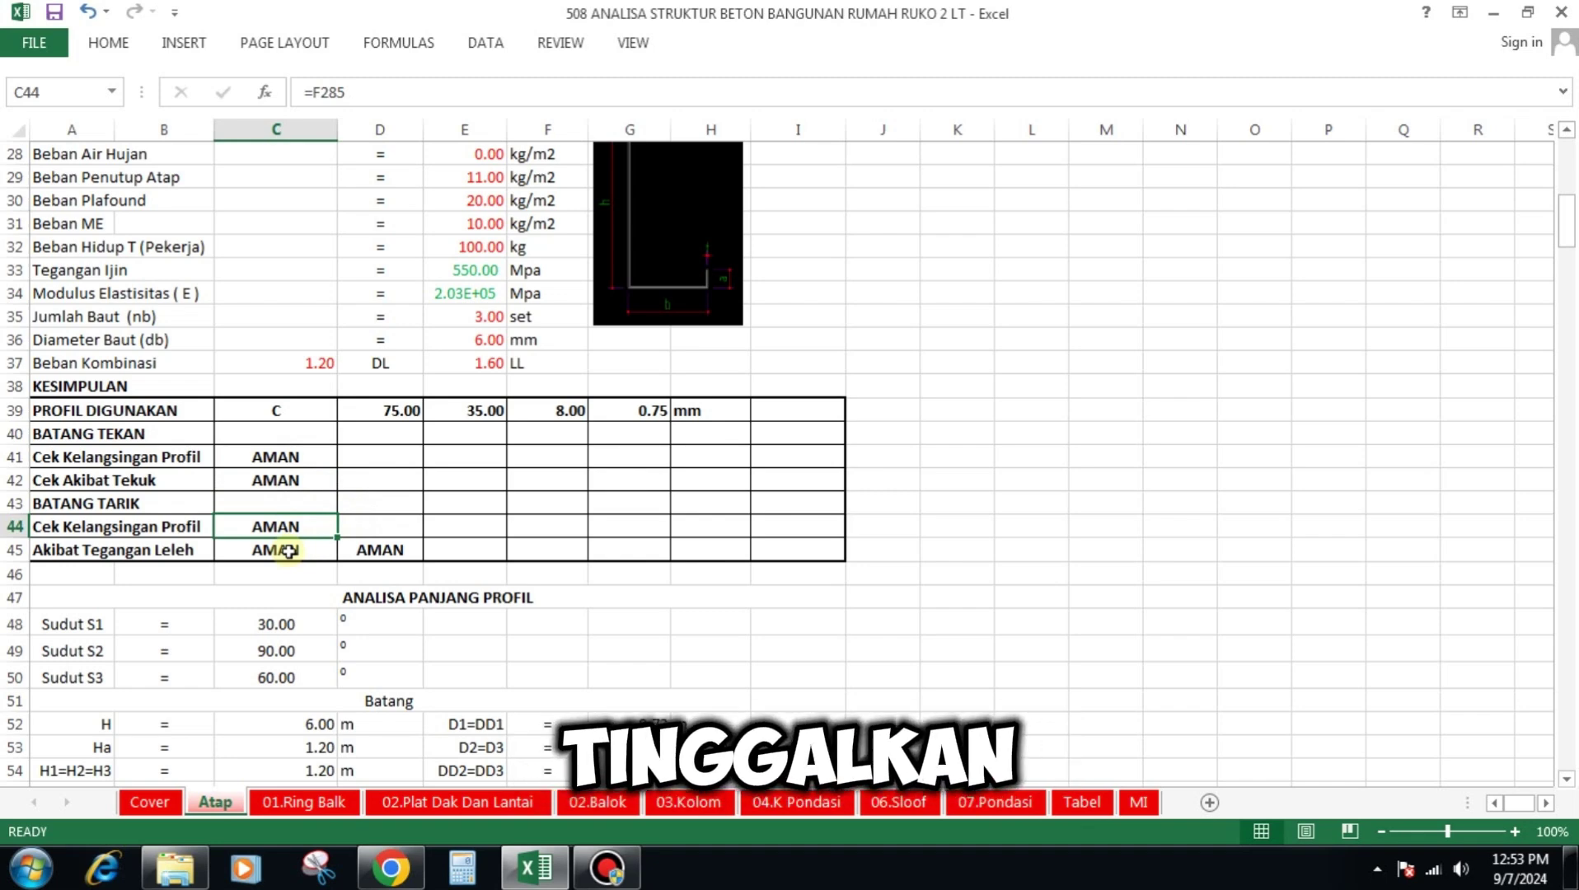
pyautogui.click(288, 551)
pyautogui.click(394, 549)
# - Review the truss angles Sudut S1, S2 and S3 in C48 to C50 of the profile length analysis
pyautogui.scroll(-3, 699, 426)
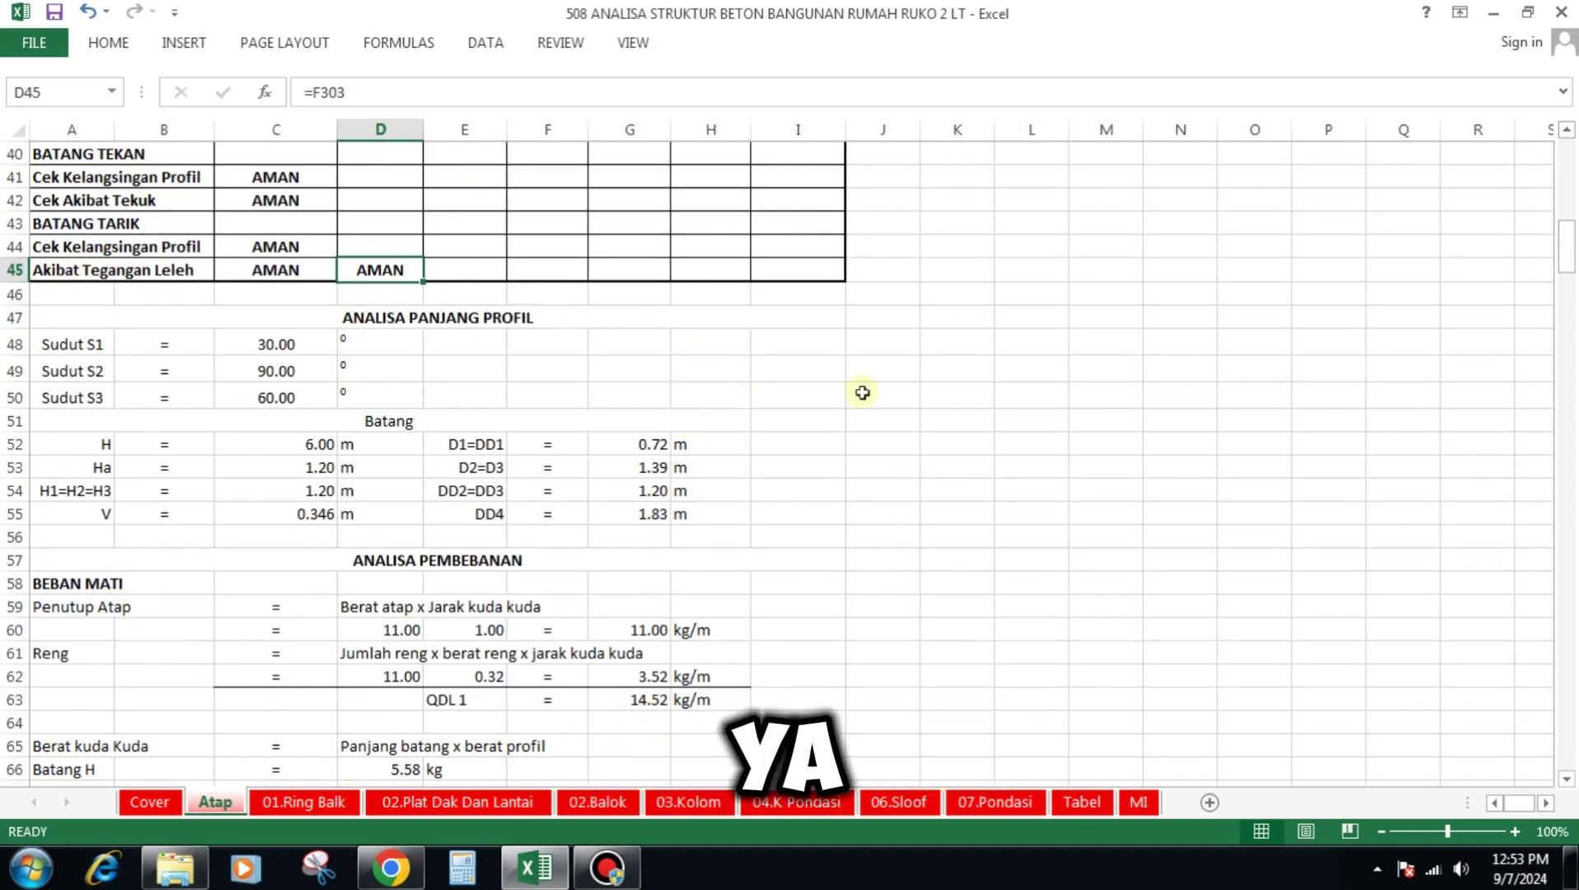
pyautogui.click(273, 355)
pyautogui.click(275, 371)
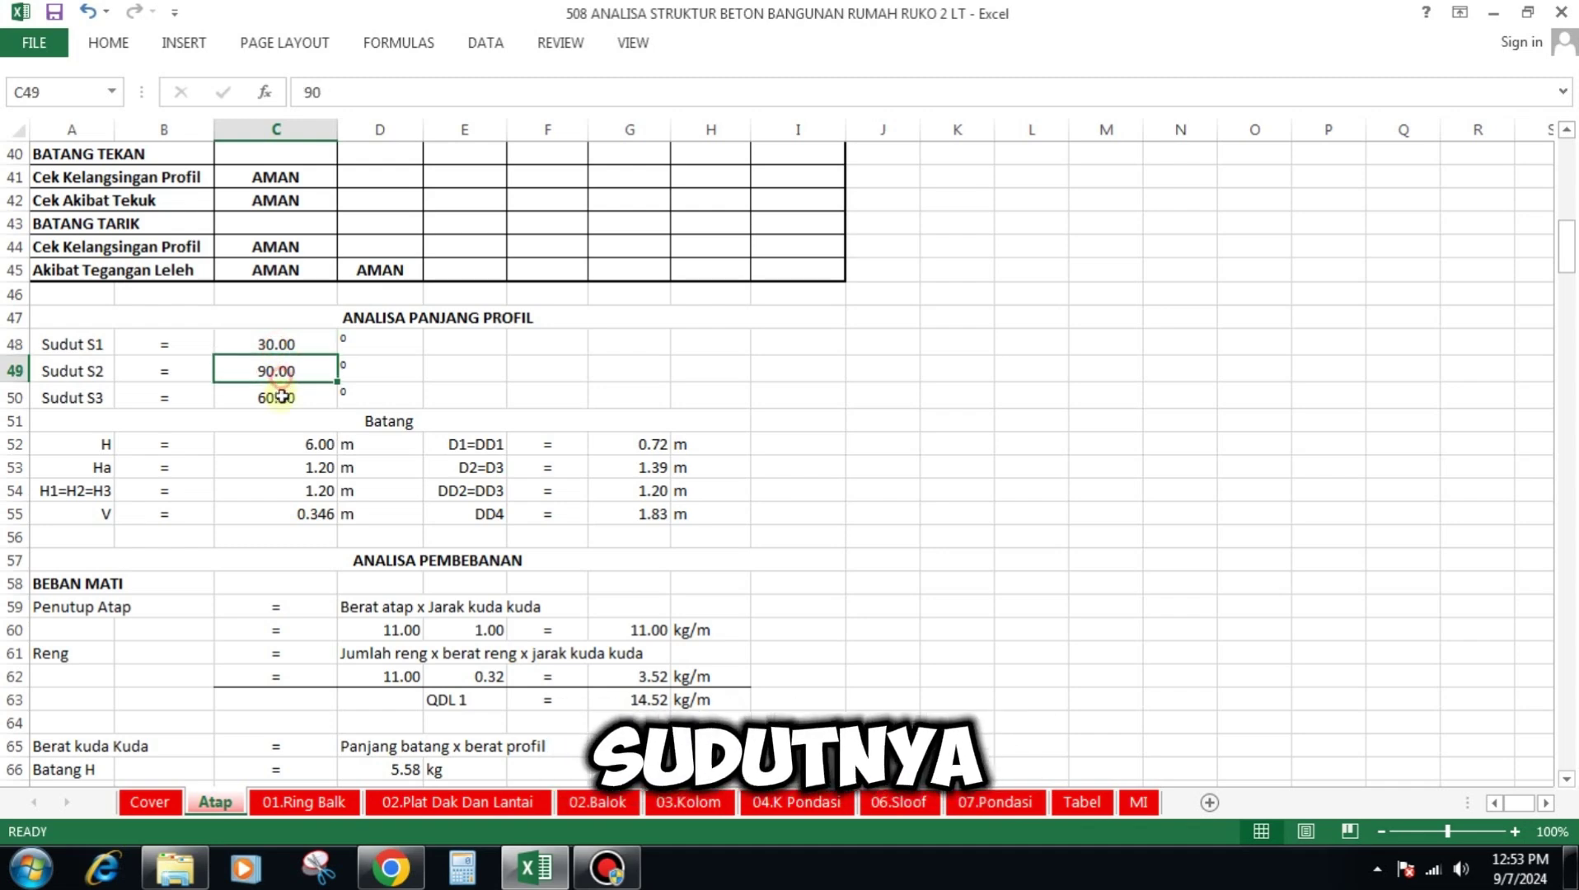
pyautogui.click(280, 401)
# - Inspect the truss member length formulas in C52 to C55 and G52 to G55
pyautogui.click(311, 446)
pyautogui.click(322, 468)
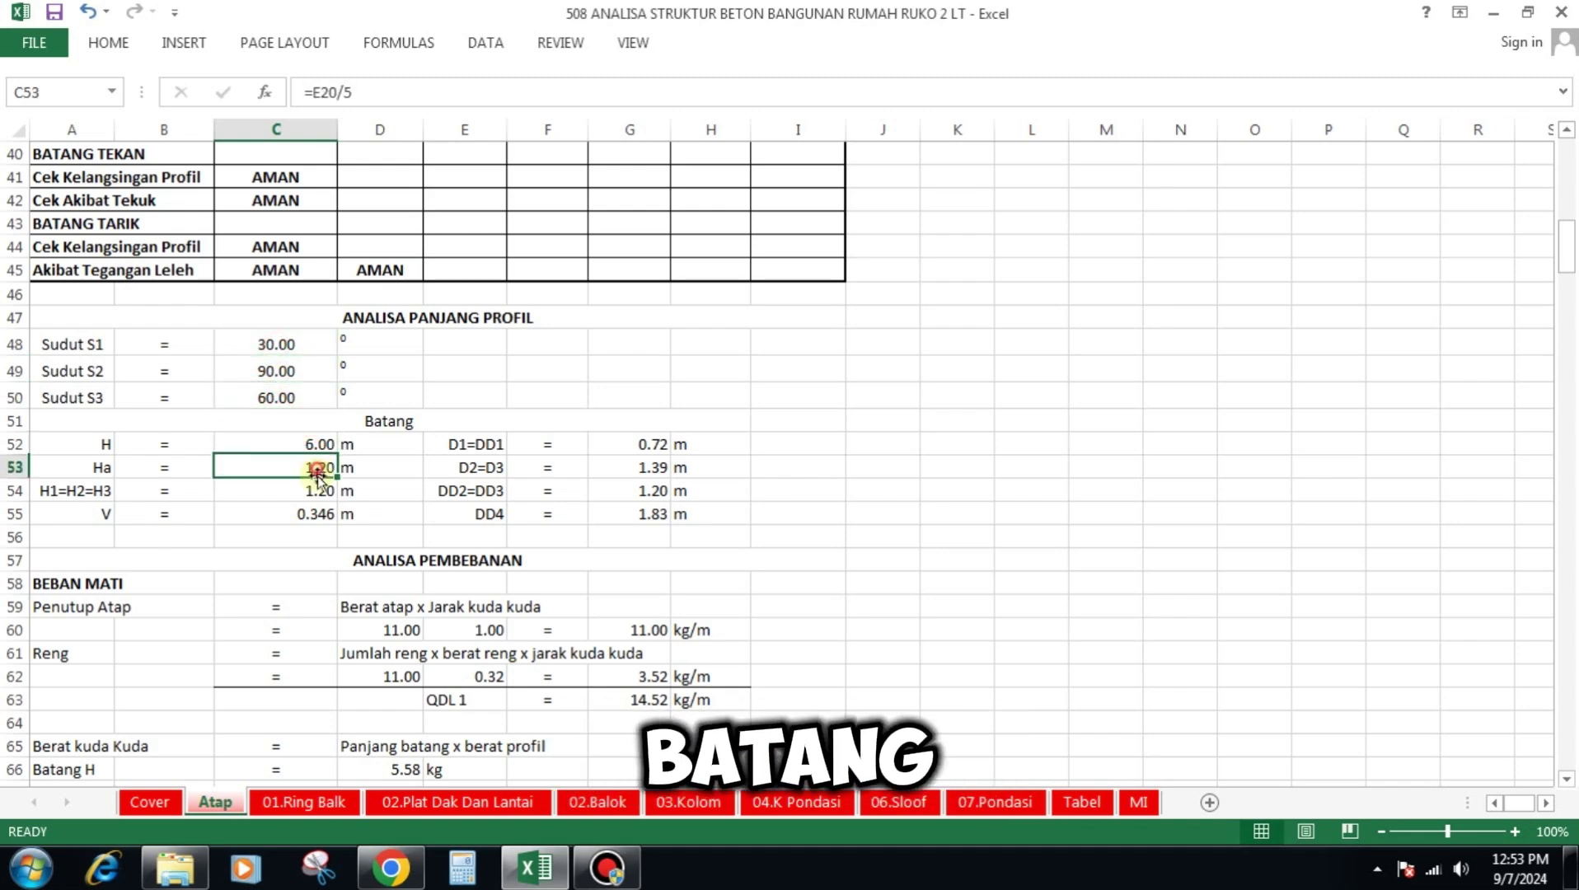
pyautogui.click(318, 491)
pyautogui.click(319, 516)
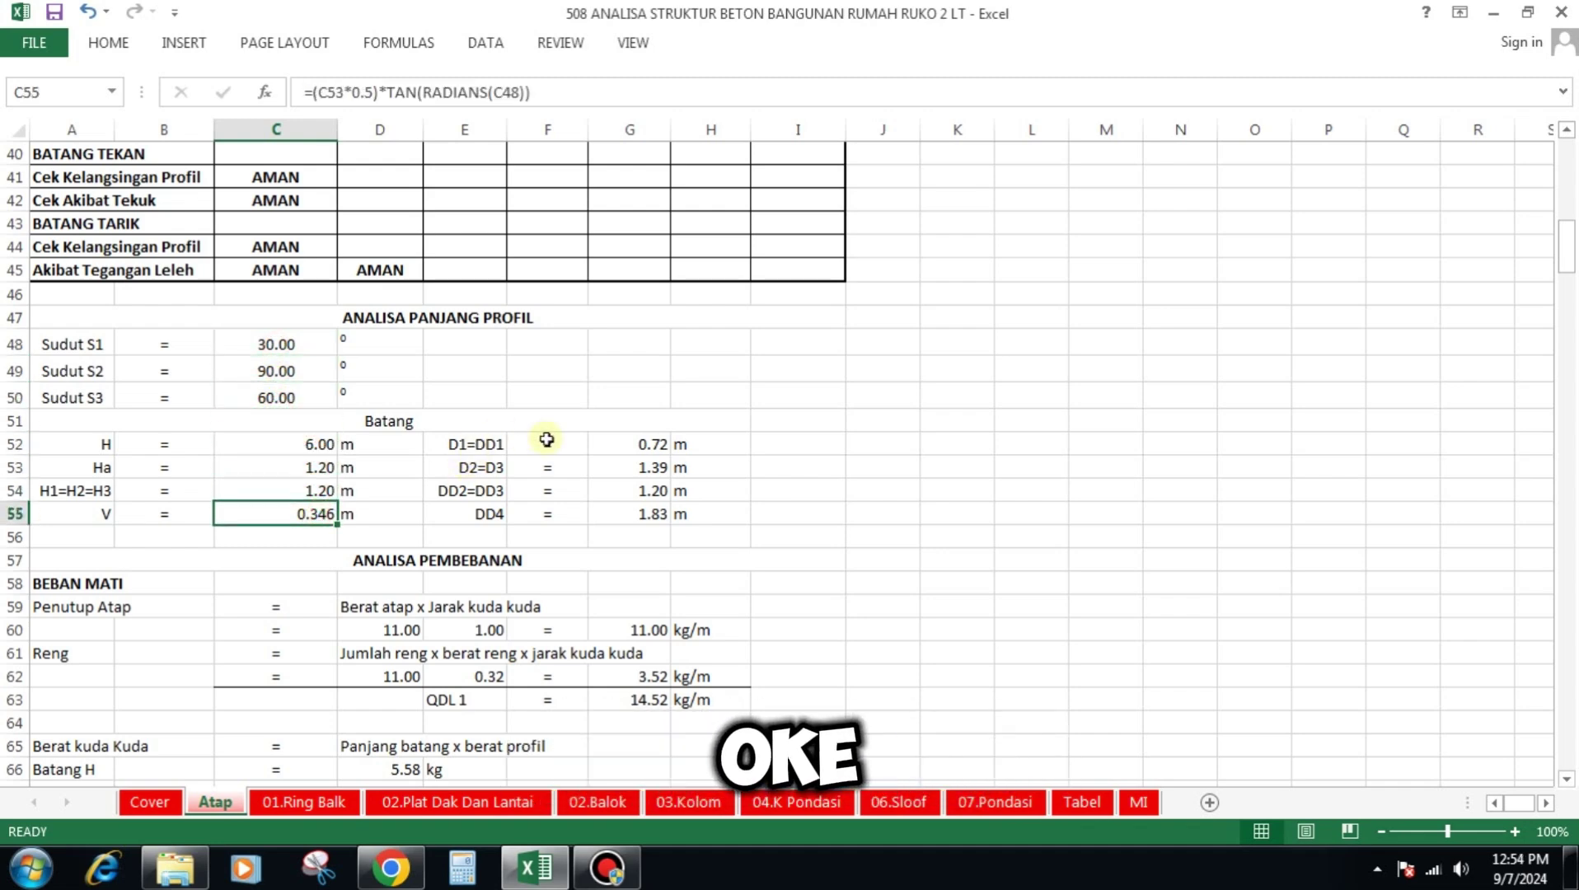
pyautogui.click(656, 446)
pyautogui.click(651, 468)
pyautogui.click(652, 491)
pyautogui.click(655, 517)
# - Review the roof covering and batten dead load calculations in rows 60 to 62 and the QDL 1 total in G63
pyautogui.scroll(-3, 800, 404)
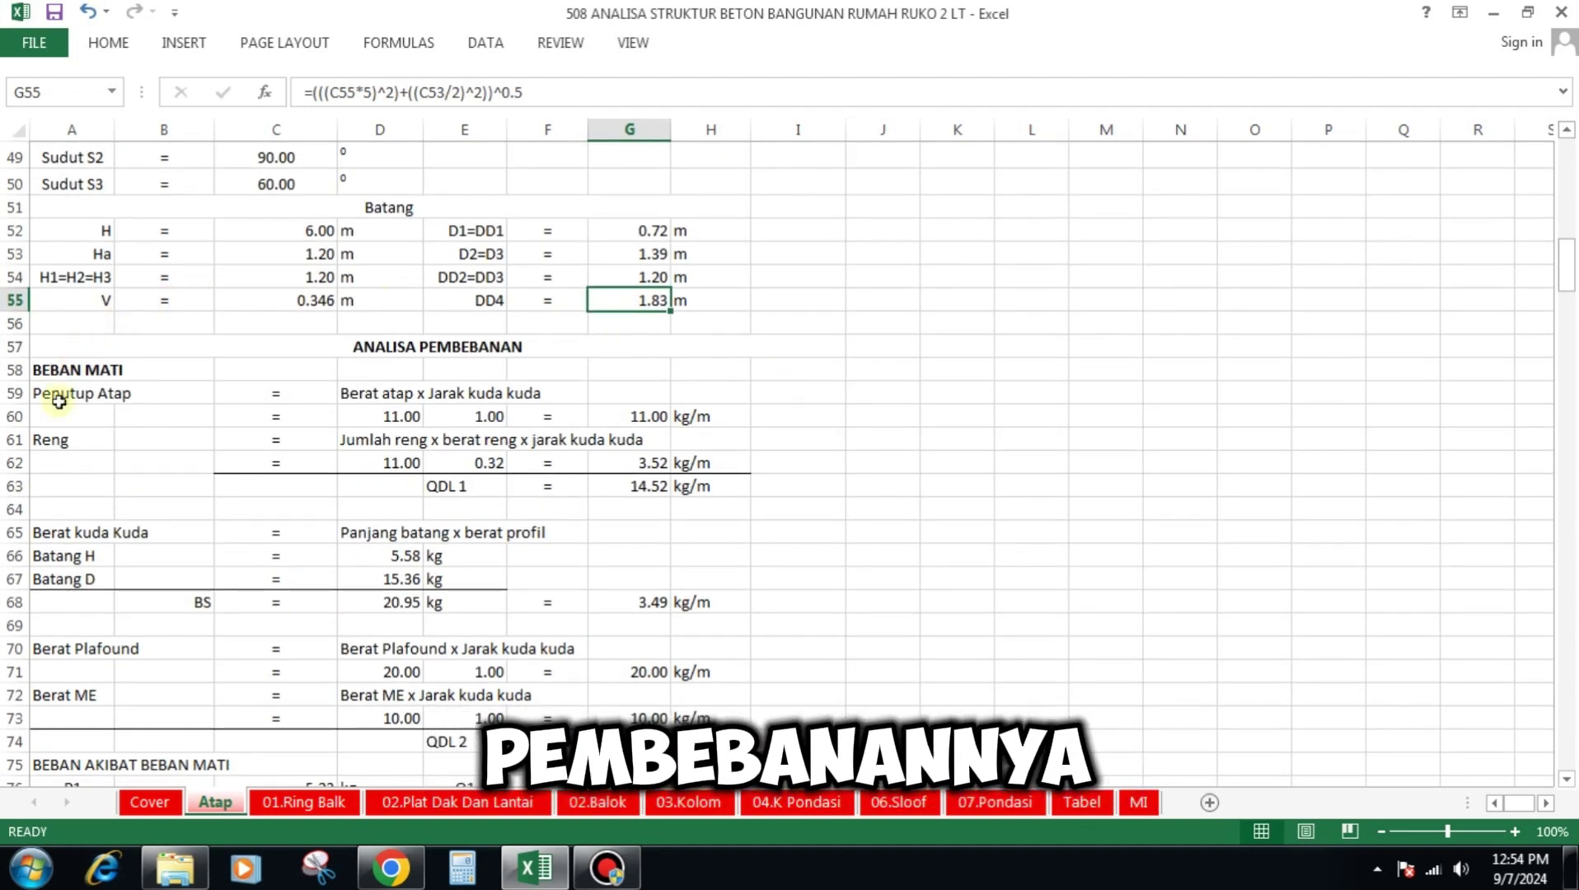
pyautogui.click(392, 412)
pyautogui.click(491, 417)
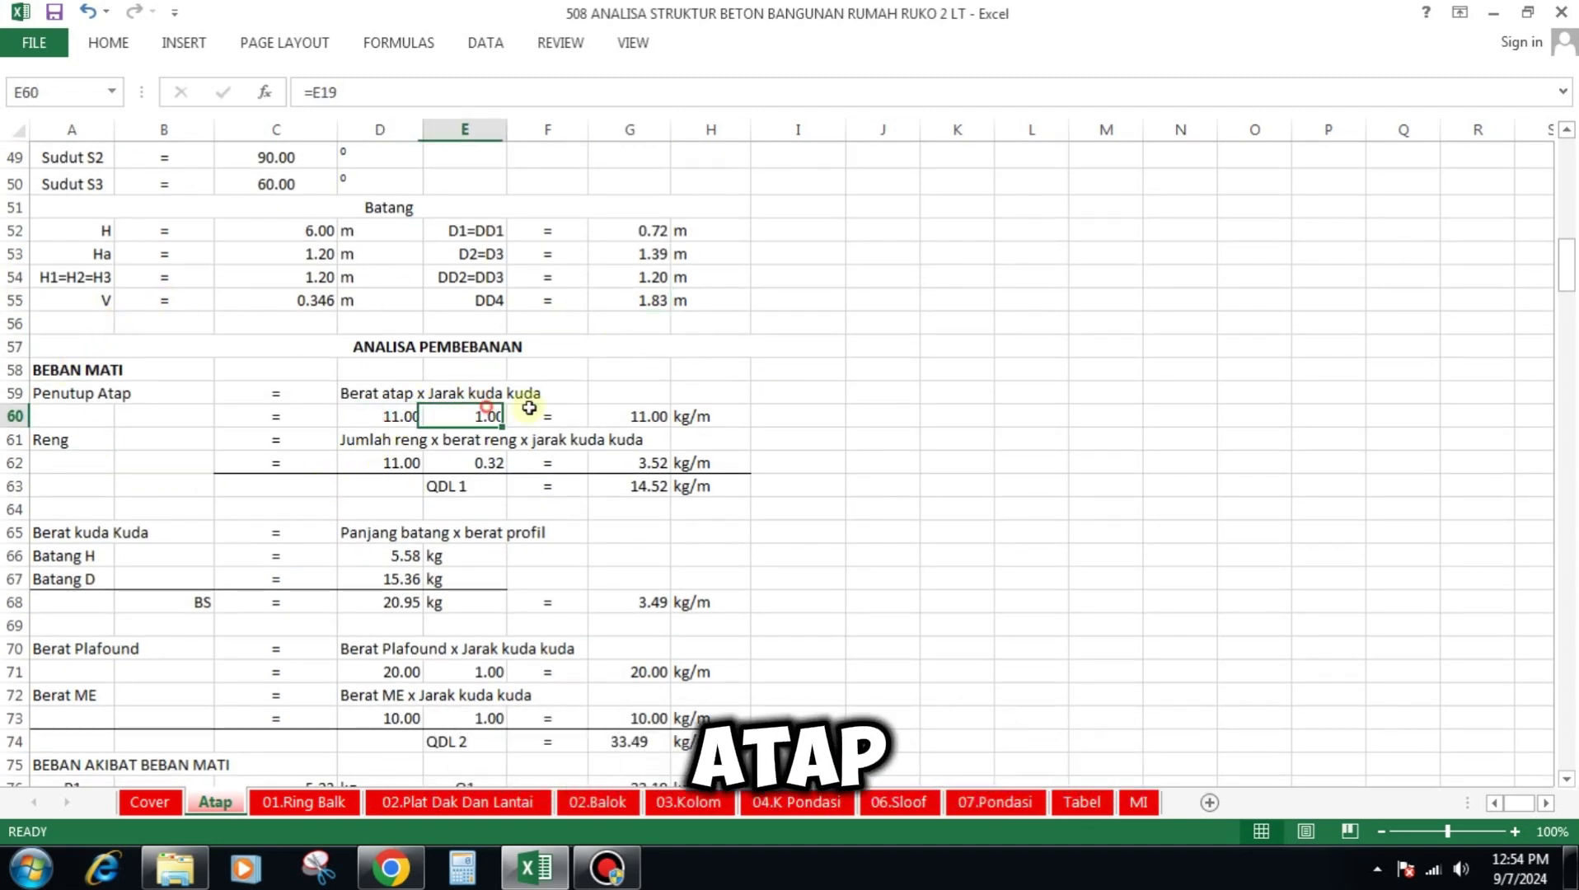
pyautogui.click(633, 416)
pyautogui.click(403, 465)
pyautogui.click(493, 462)
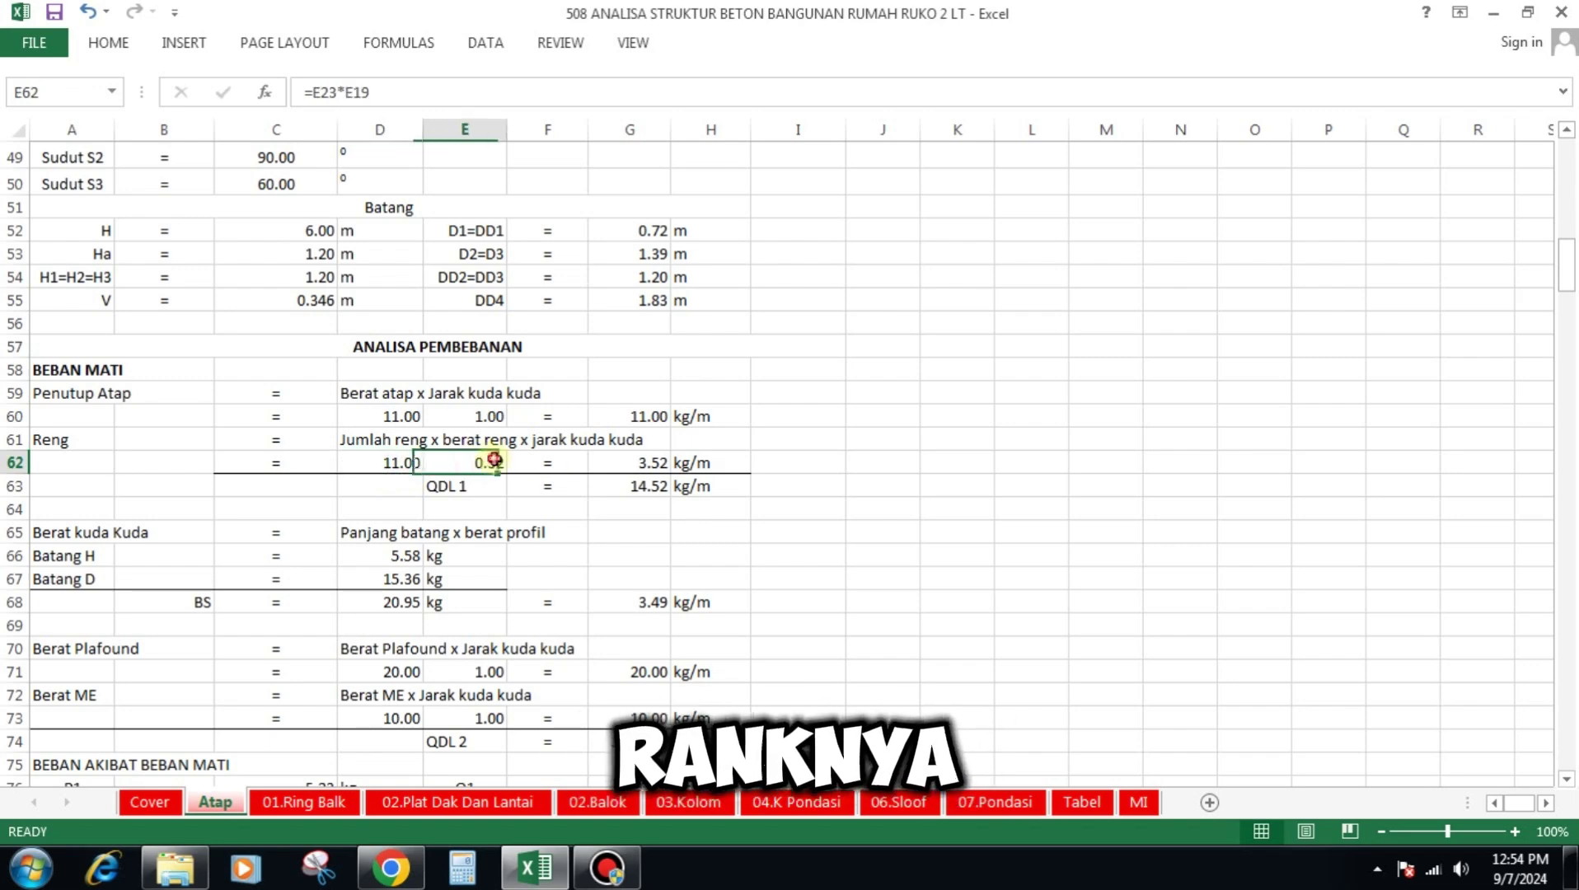
pyautogui.click(651, 458)
pyautogui.click(648, 486)
# - Examine the truss self-weight calculation for Batang H, Batang D and BS in rows 66 to 68
pyautogui.scroll(-3, 659, 461)
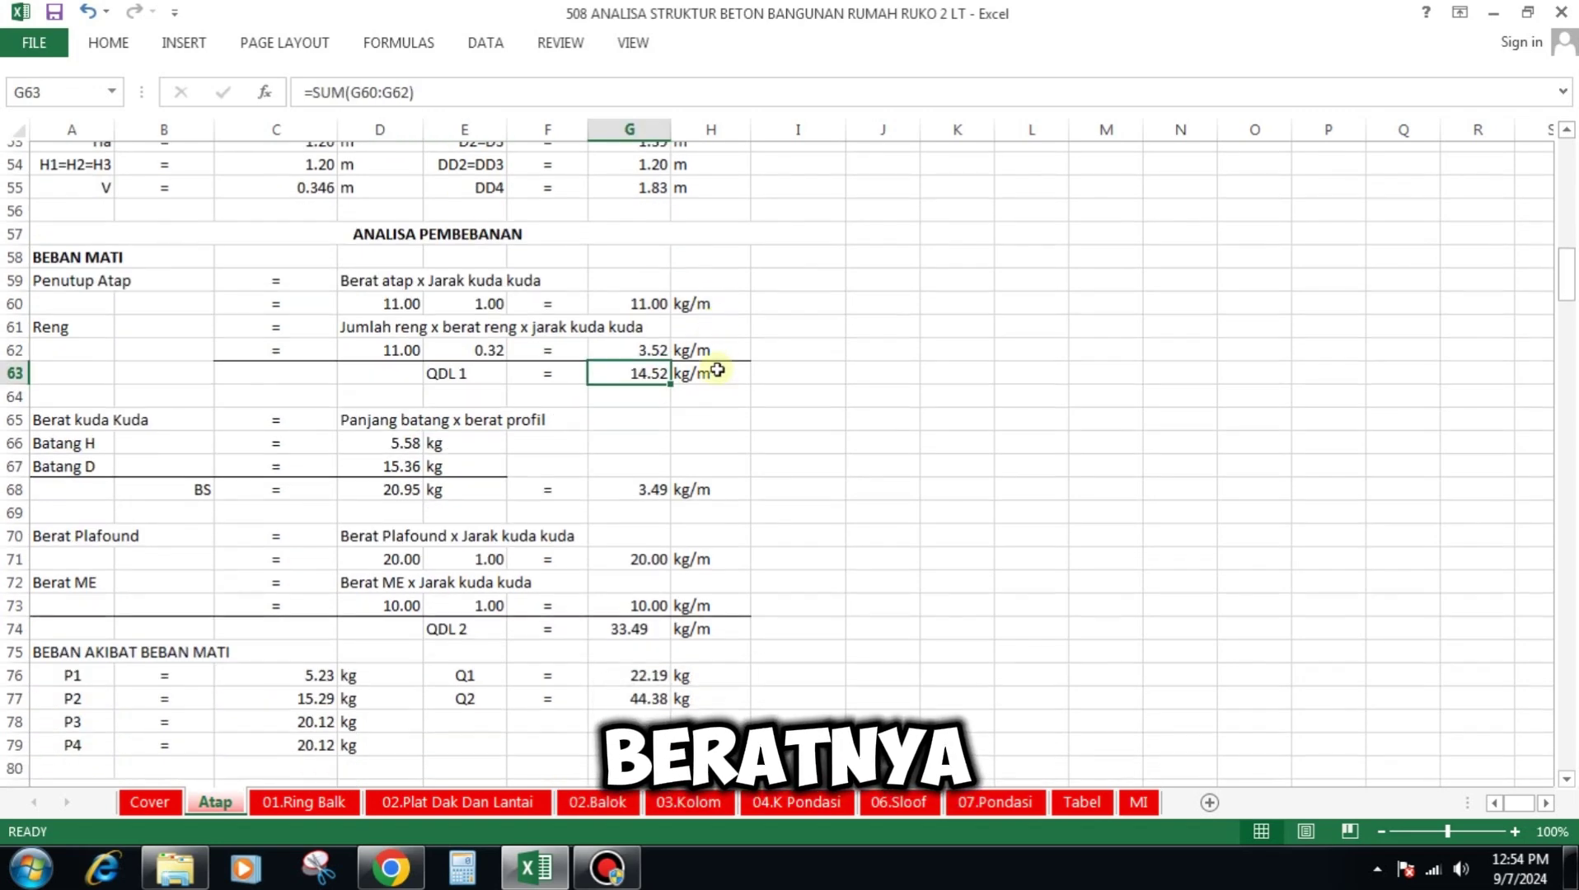
pyautogui.click(408, 338)
pyautogui.click(401, 367)
pyautogui.click(401, 386)
pyautogui.click(630, 385)
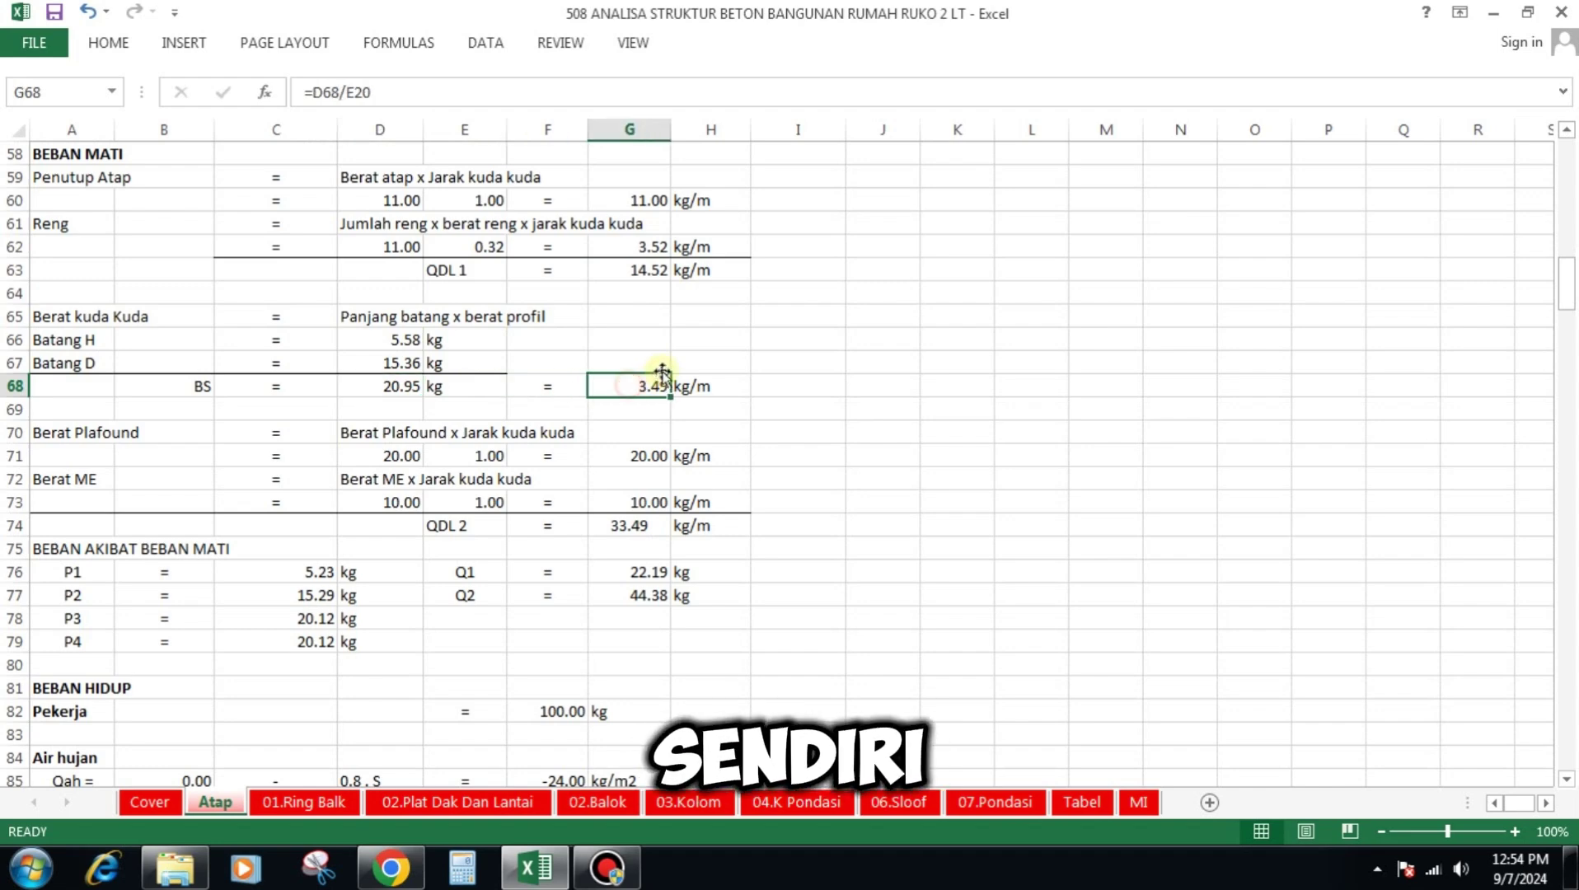
# - Review the ceiling and ME dead load calculations in rows 71 and 73 and the QDL 2 total in G74
pyautogui.scroll(-1, 630, 385)
pyautogui.click(401, 385)
pyautogui.click(480, 387)
pyautogui.click(642, 387)
pyautogui.click(408, 432)
pyautogui.click(486, 433)
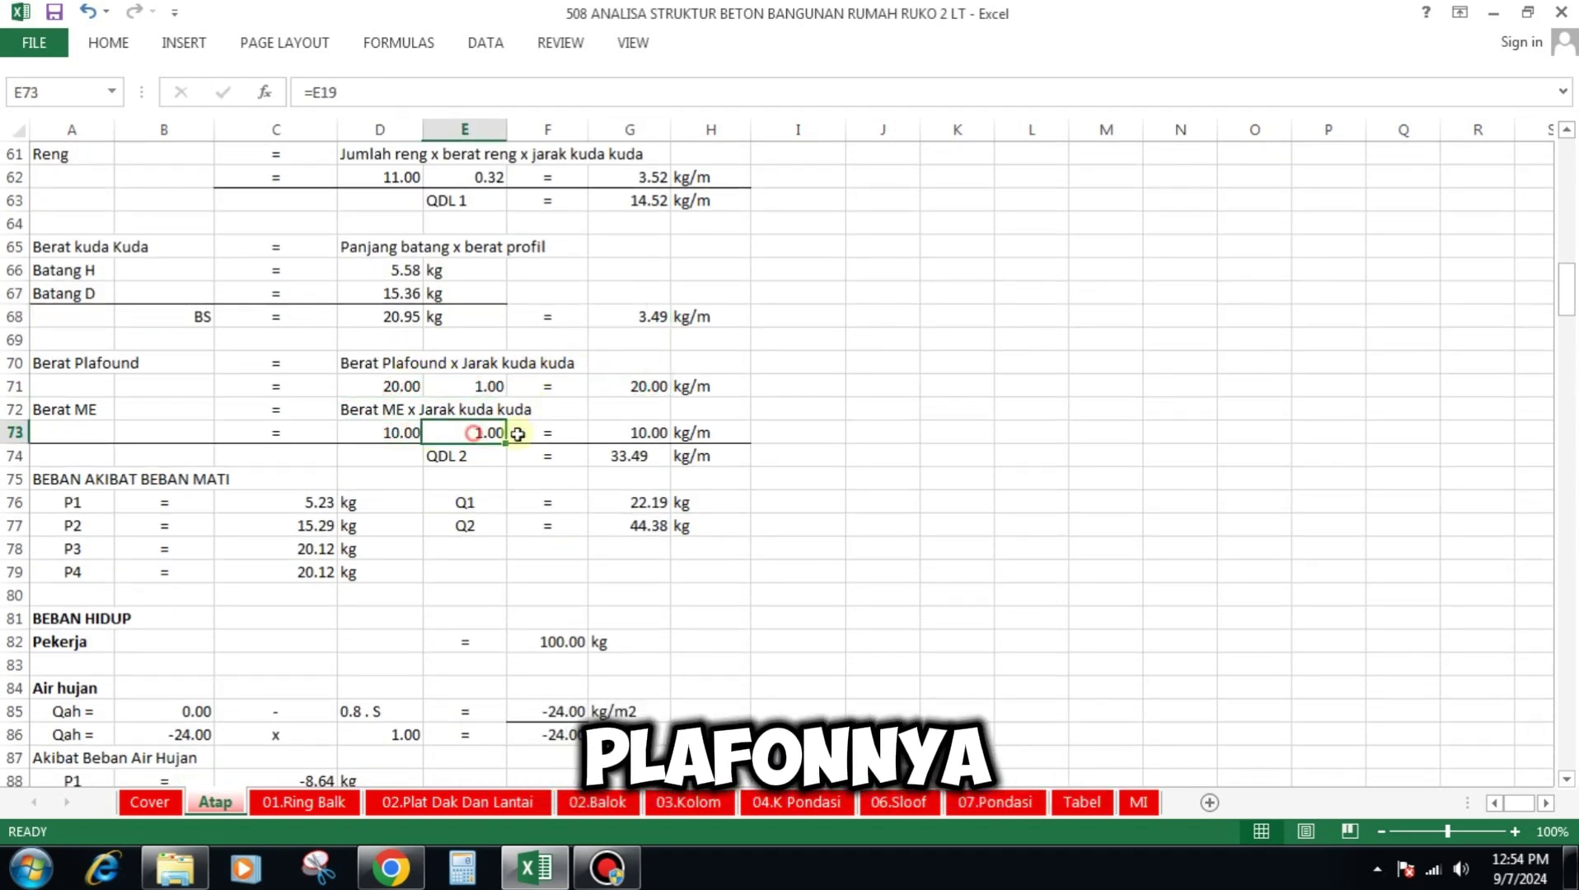
pyautogui.click(645, 430)
pyautogui.scroll(-2, 645, 429)
pyautogui.click(635, 319)
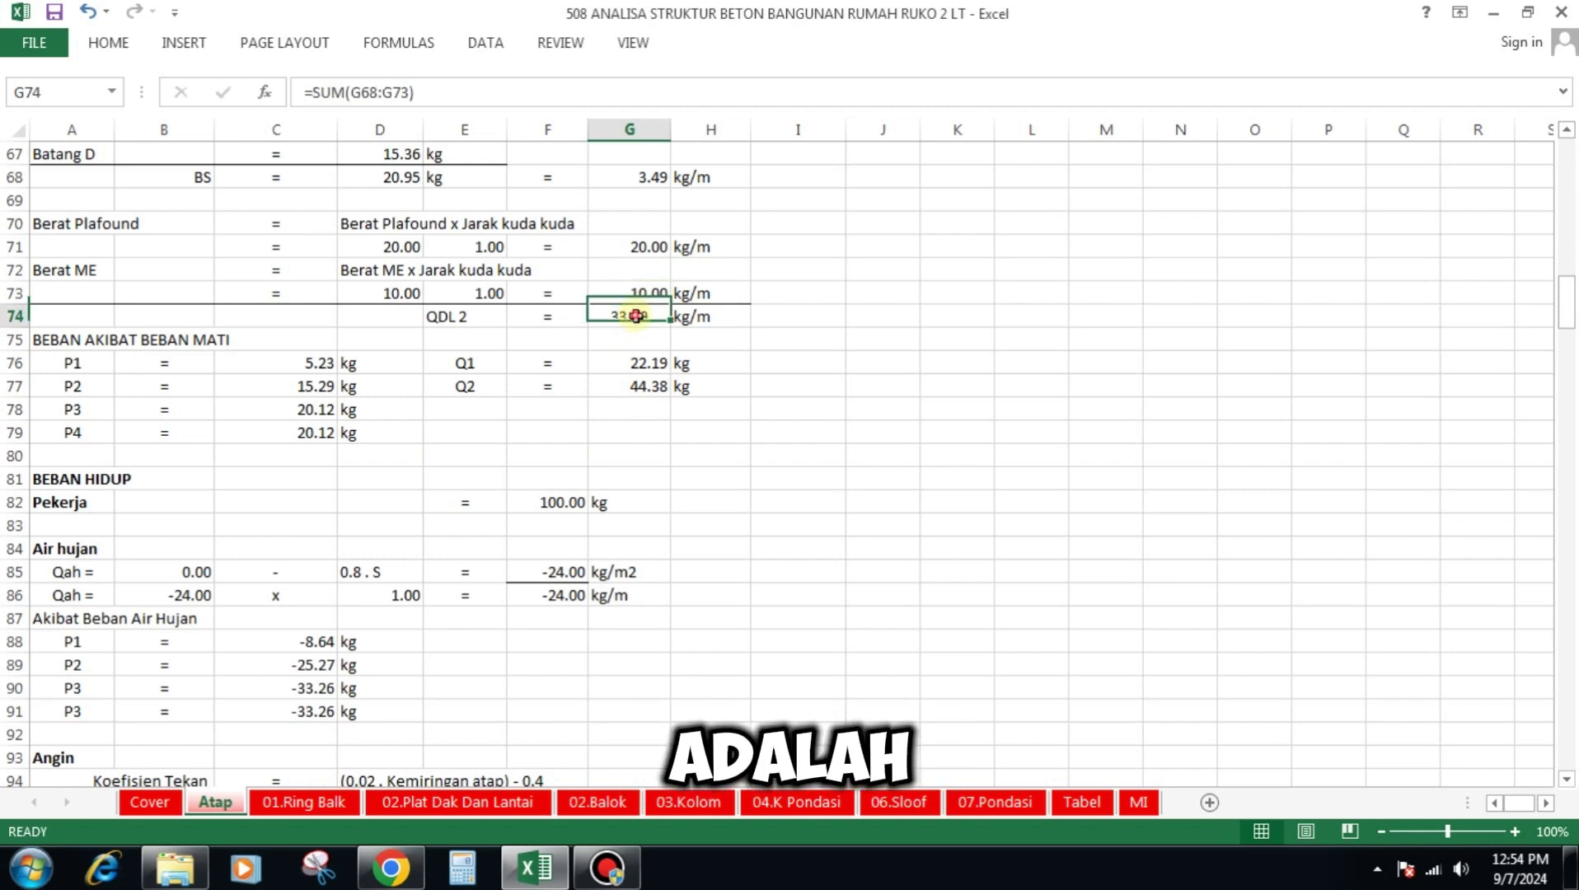
# - Inspect the dead-load point forces P1 to P4 in C76 to C79 and Q1 and Q2 in G76 and G77
pyautogui.click(306, 363)
pyautogui.click(314, 385)
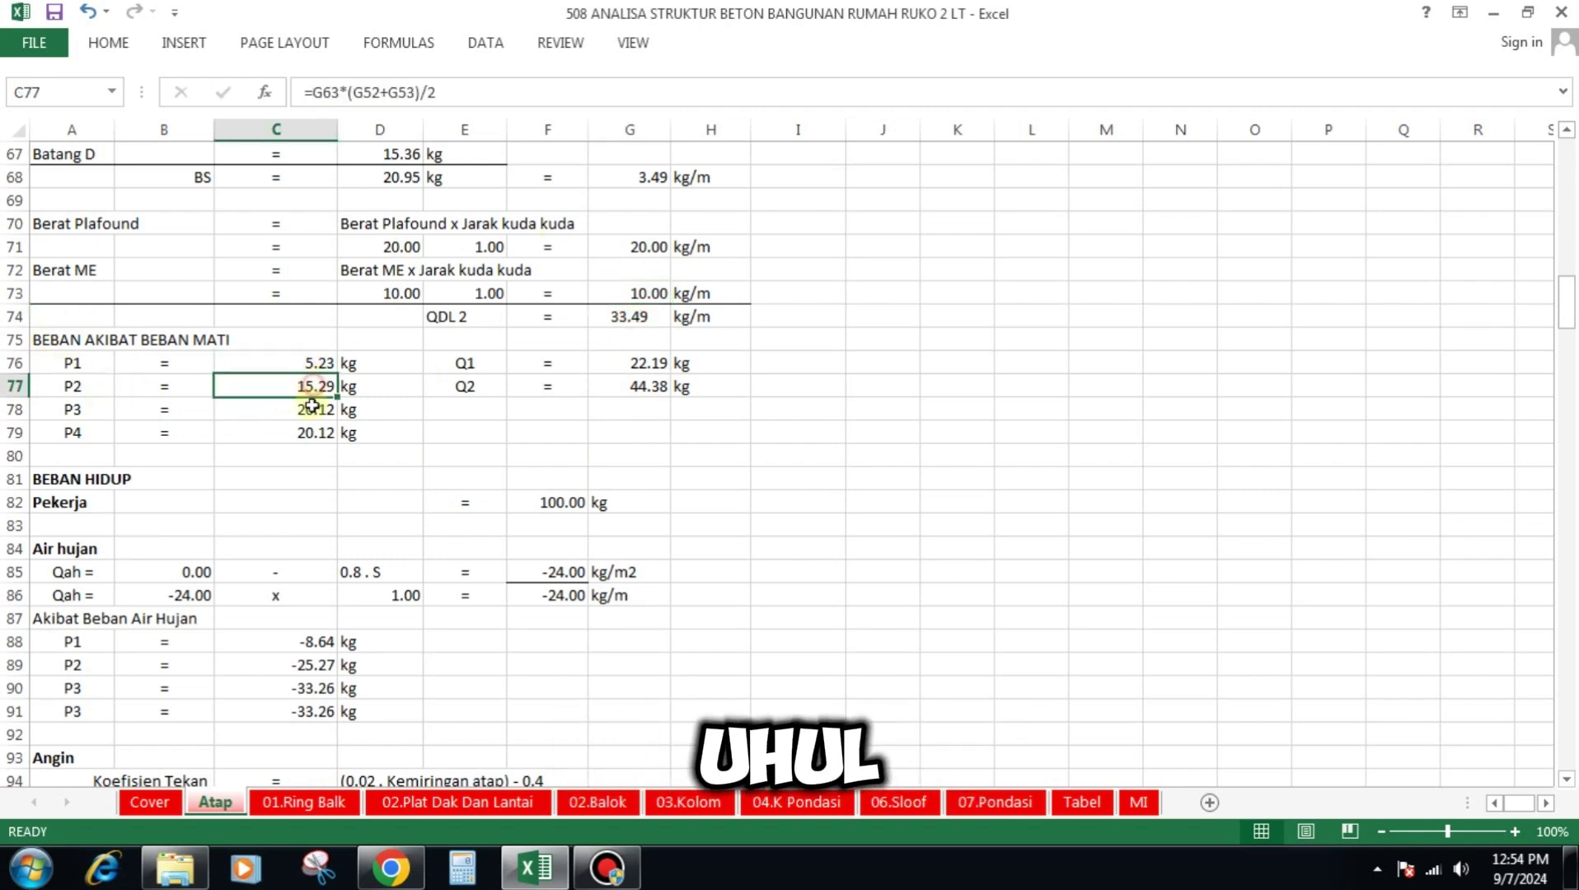
pyautogui.click(312, 409)
pyautogui.click(310, 434)
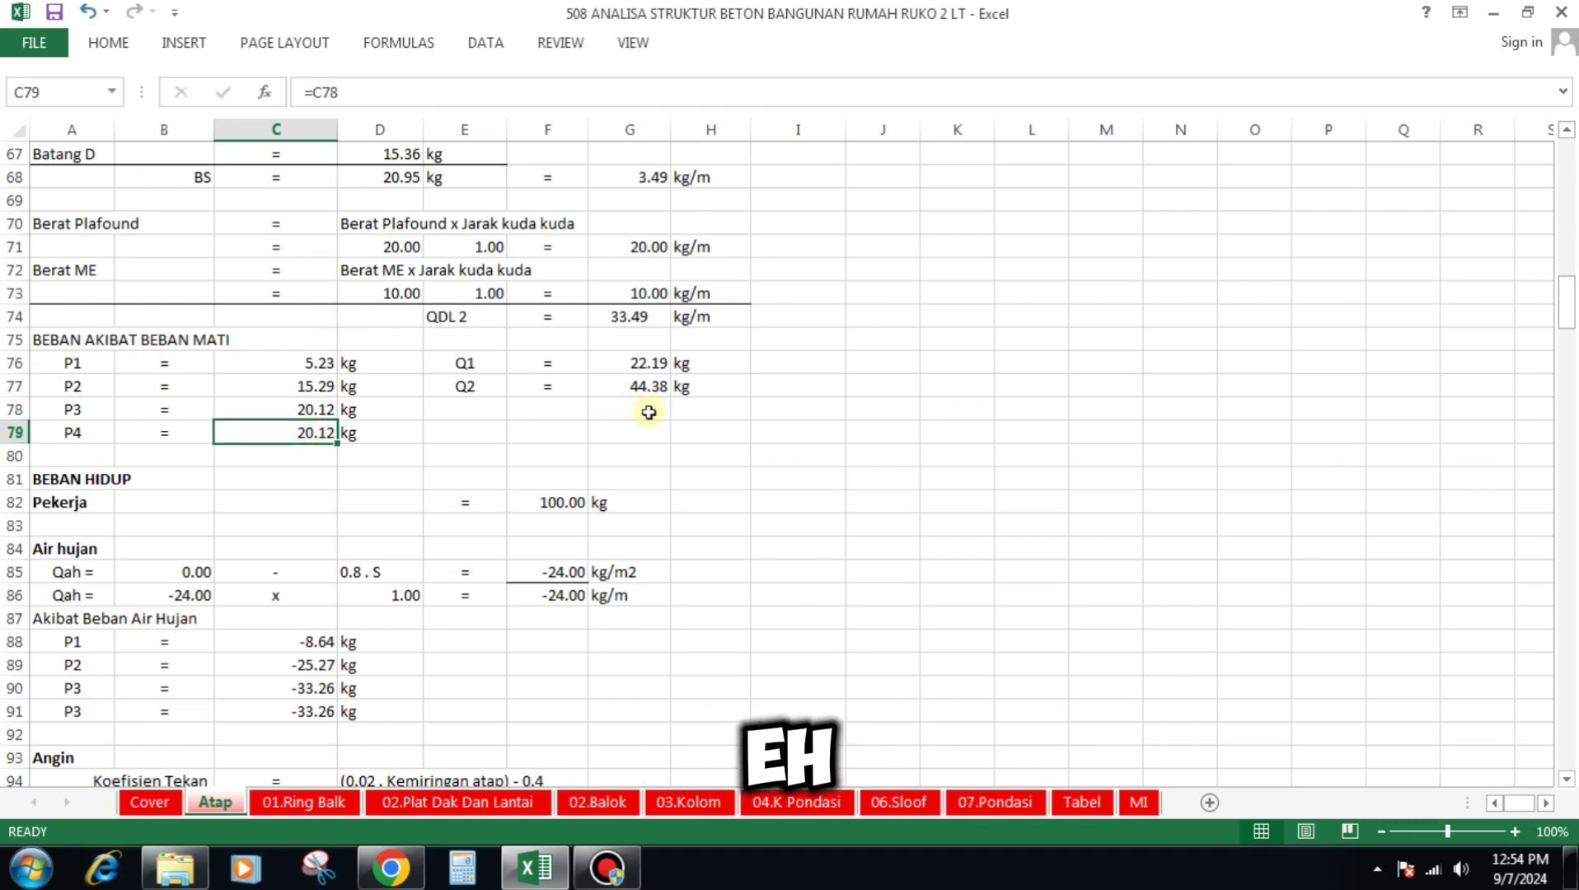
pyautogui.click(653, 361)
pyautogui.click(659, 384)
# - Review the worker live load in F82 and the rainwater load Qah calculations in rows 85 and 86
pyautogui.scroll(-2, 665, 367)
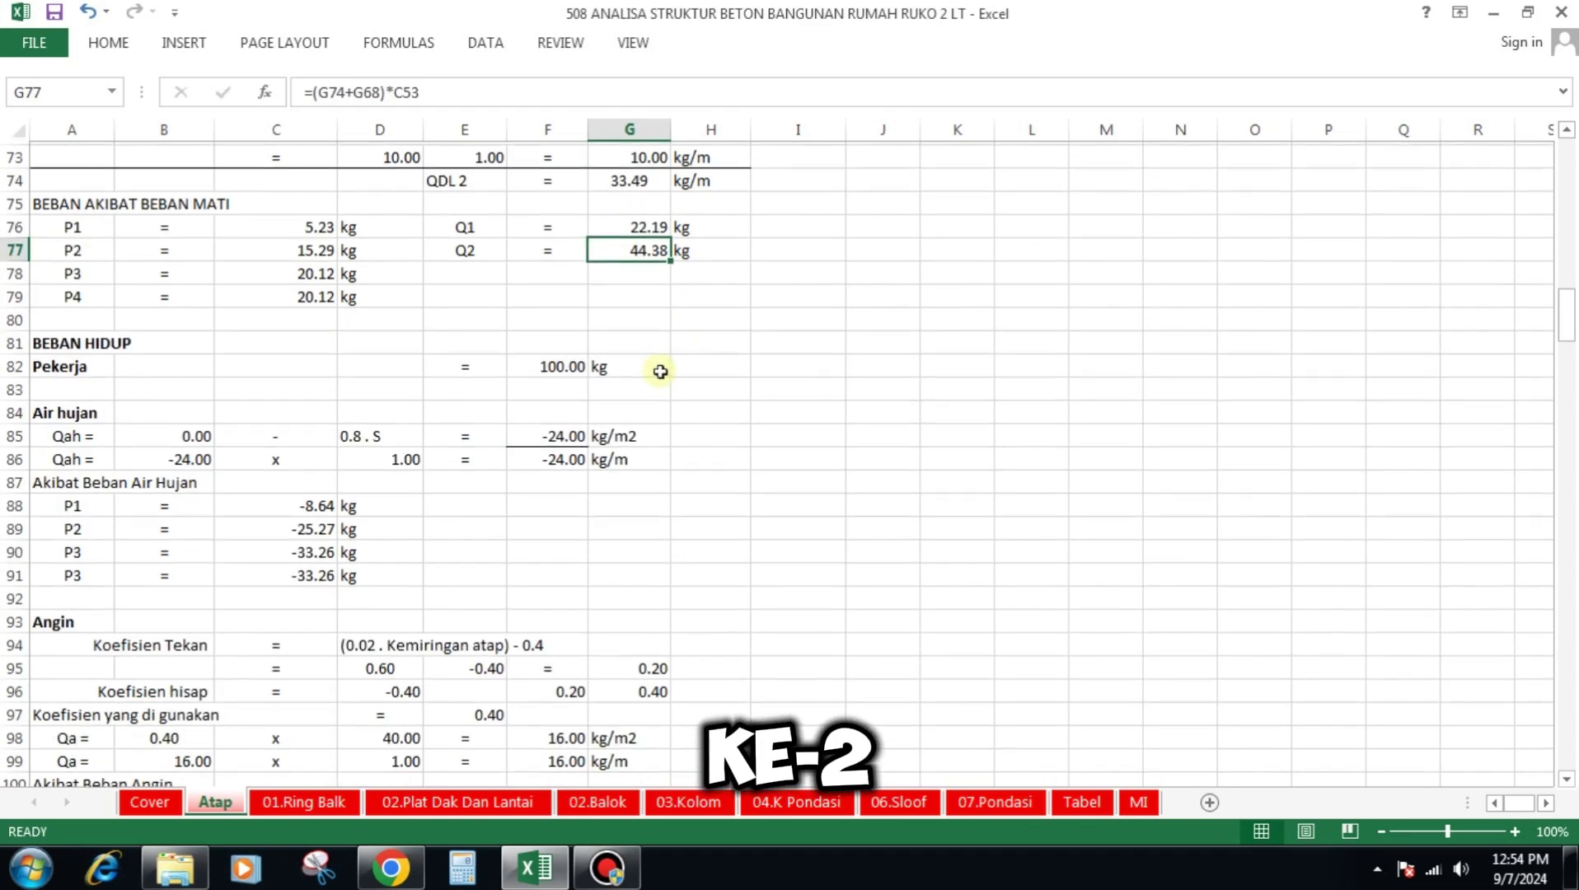
pyautogui.click(567, 362)
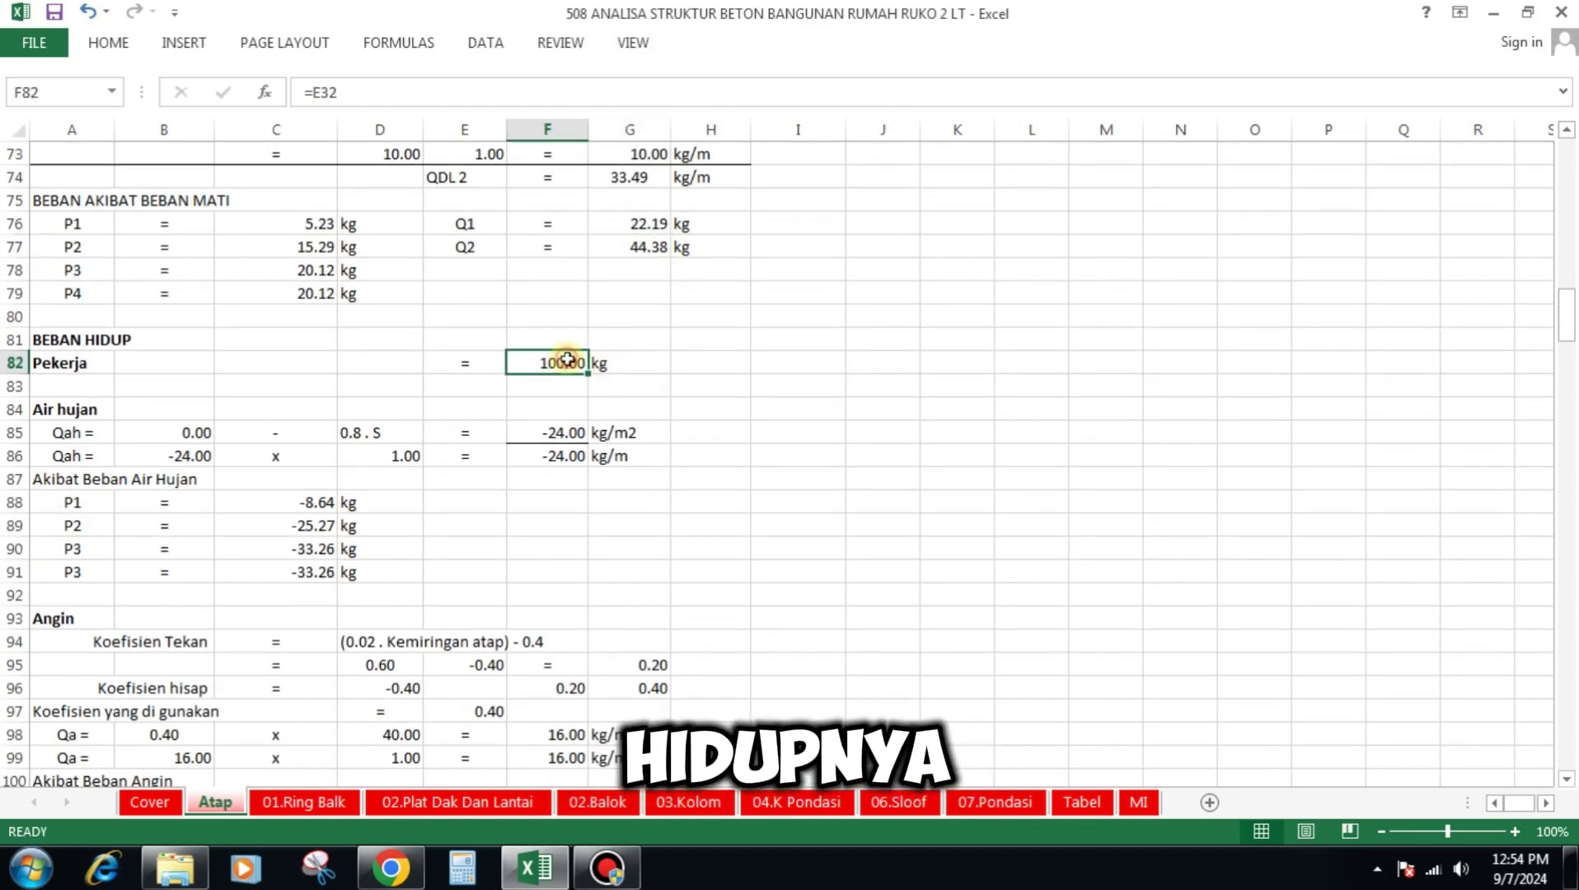
pyautogui.click(198, 436)
pyautogui.click(372, 434)
pyautogui.click(536, 434)
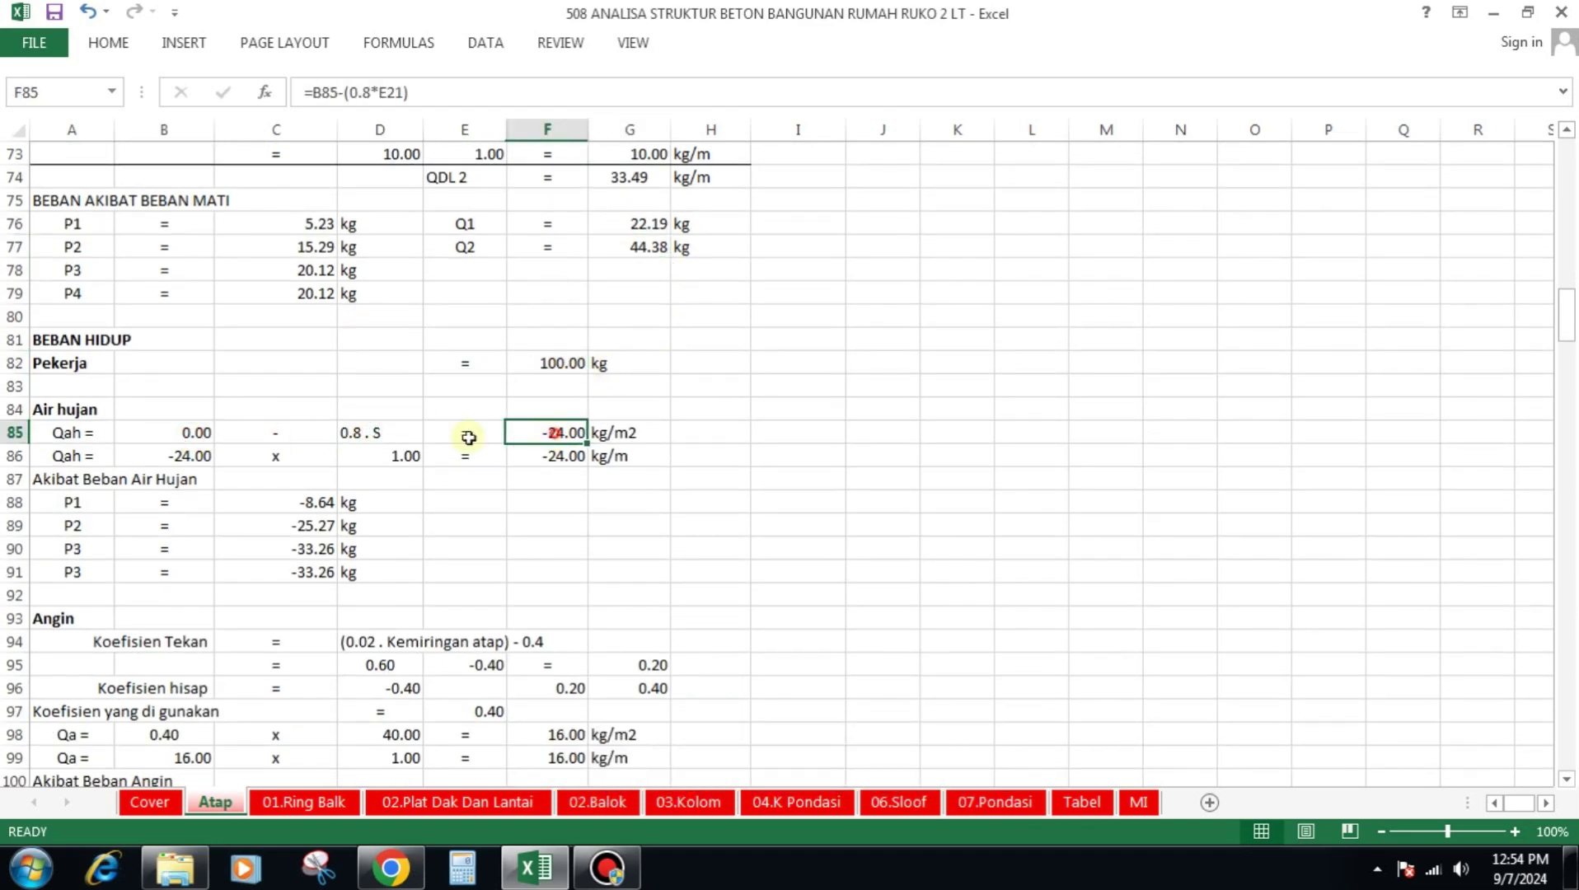
pyautogui.click(198, 453)
pyautogui.click(404, 453)
pyautogui.click(552, 453)
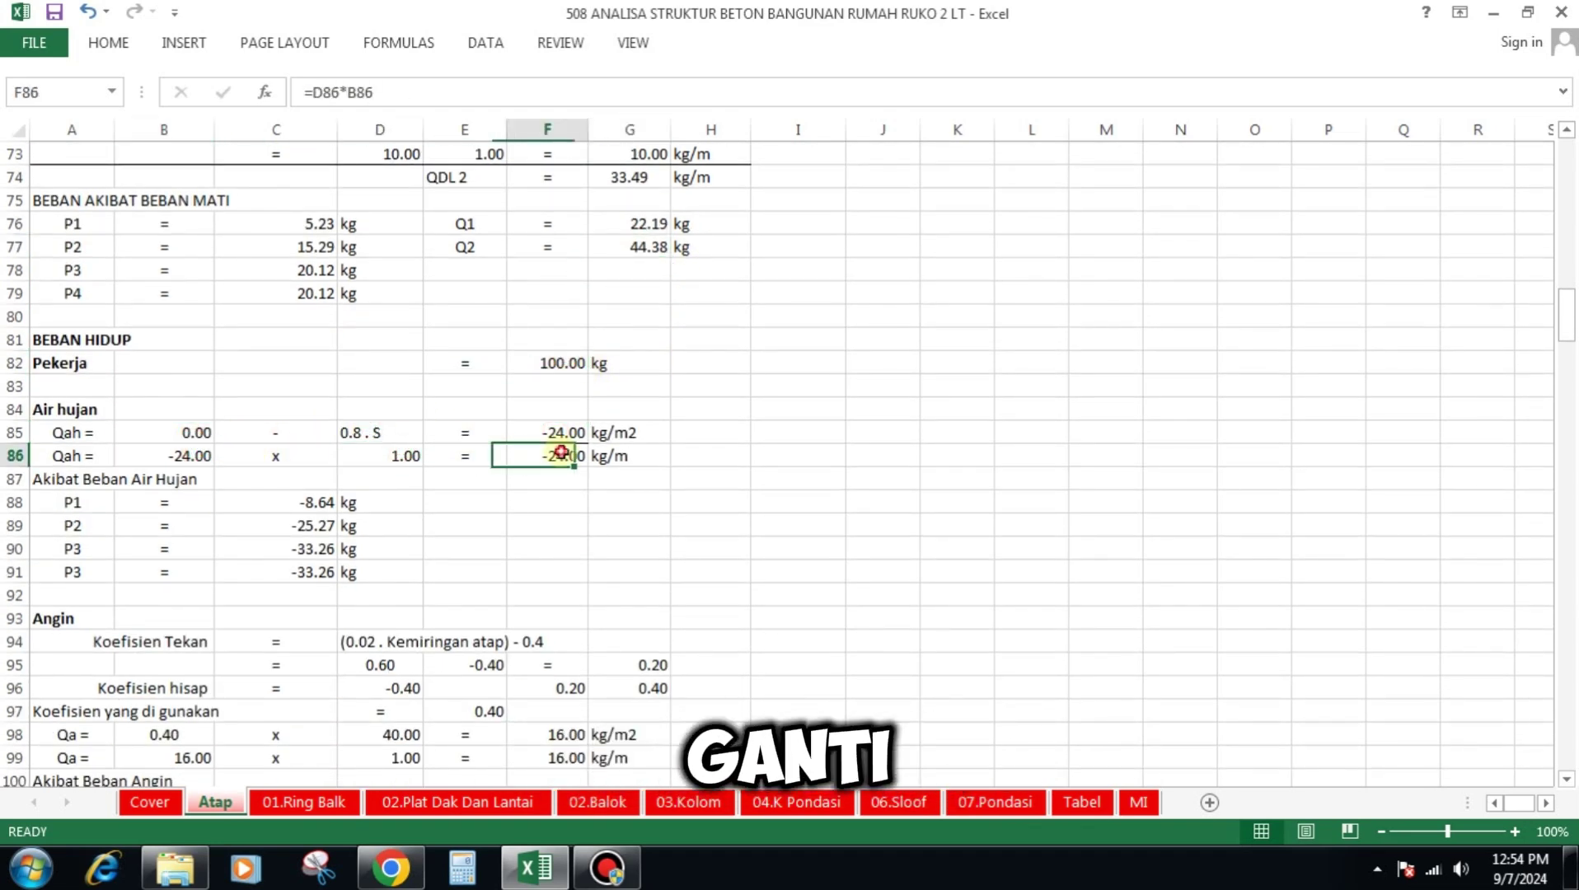
# - Inspect the point loads caused by rainwater in C88 to C91
pyautogui.click(333, 503)
pyautogui.click(313, 525)
pyautogui.click(313, 548)
pyautogui.click(314, 571)
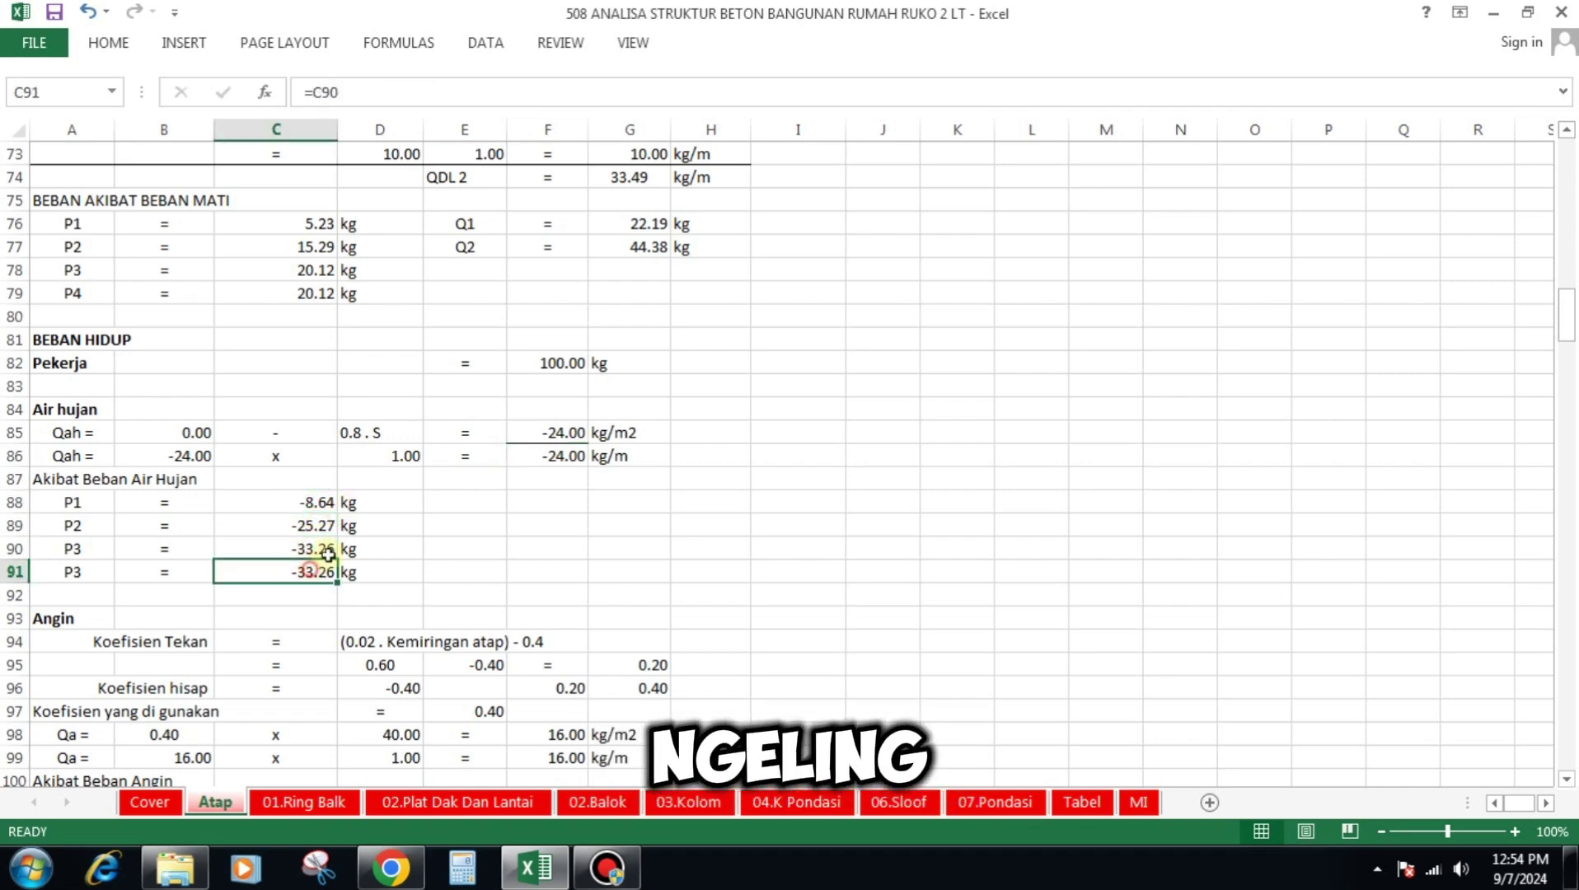
# - Examine the wind pressure and suction coefficient formulas in rows 94 to 96 of the Angin section
pyautogui.scroll(-4, 527, 446)
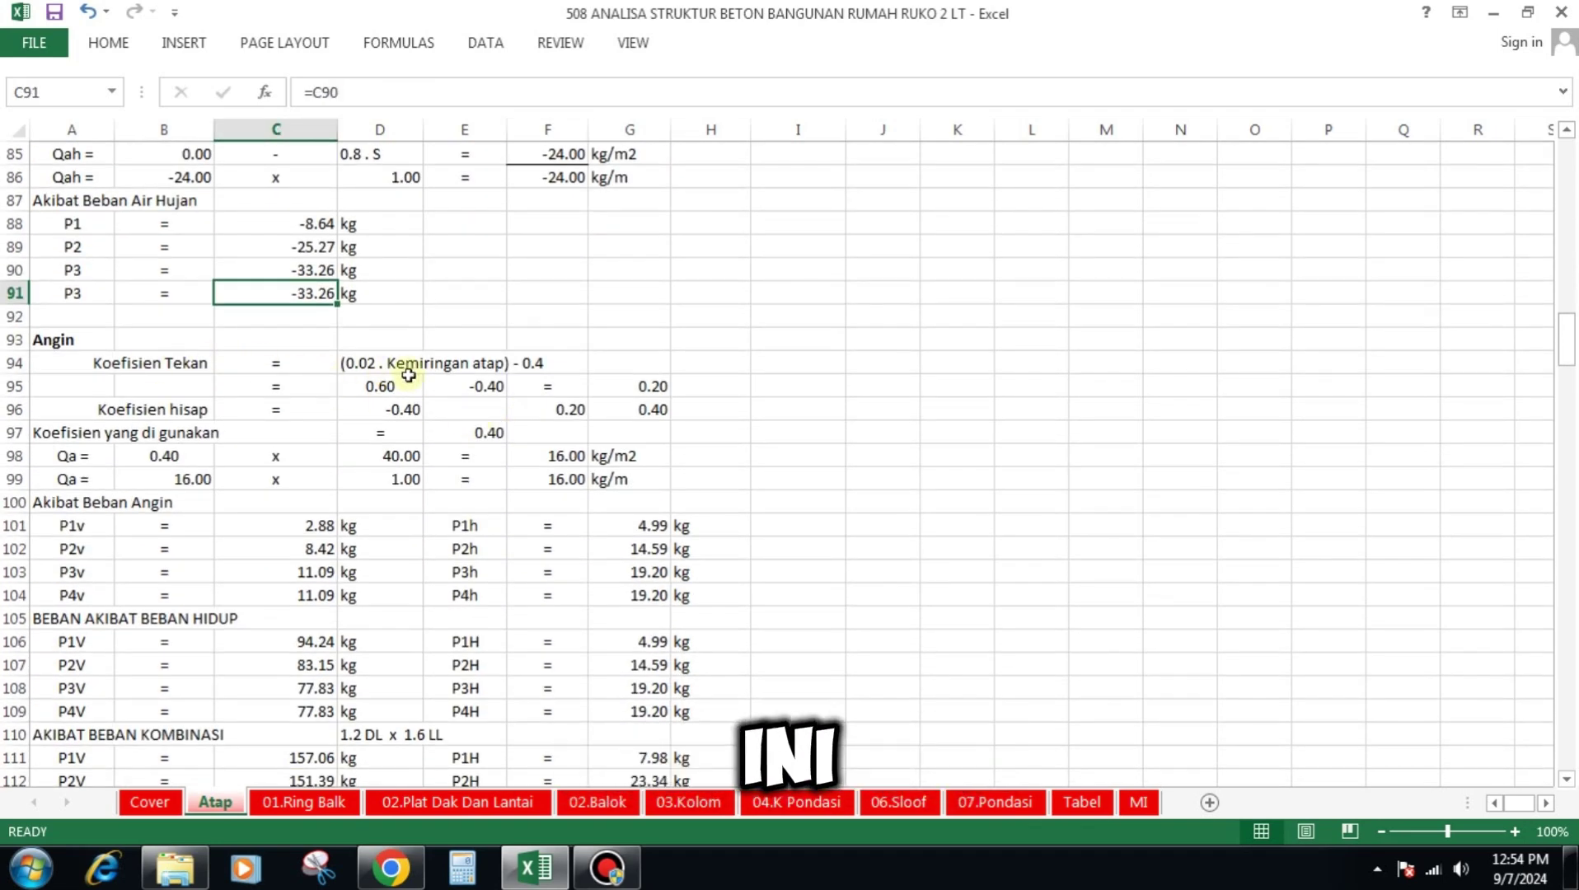
pyautogui.click(391, 364)
pyautogui.click(547, 366)
pyautogui.click(394, 388)
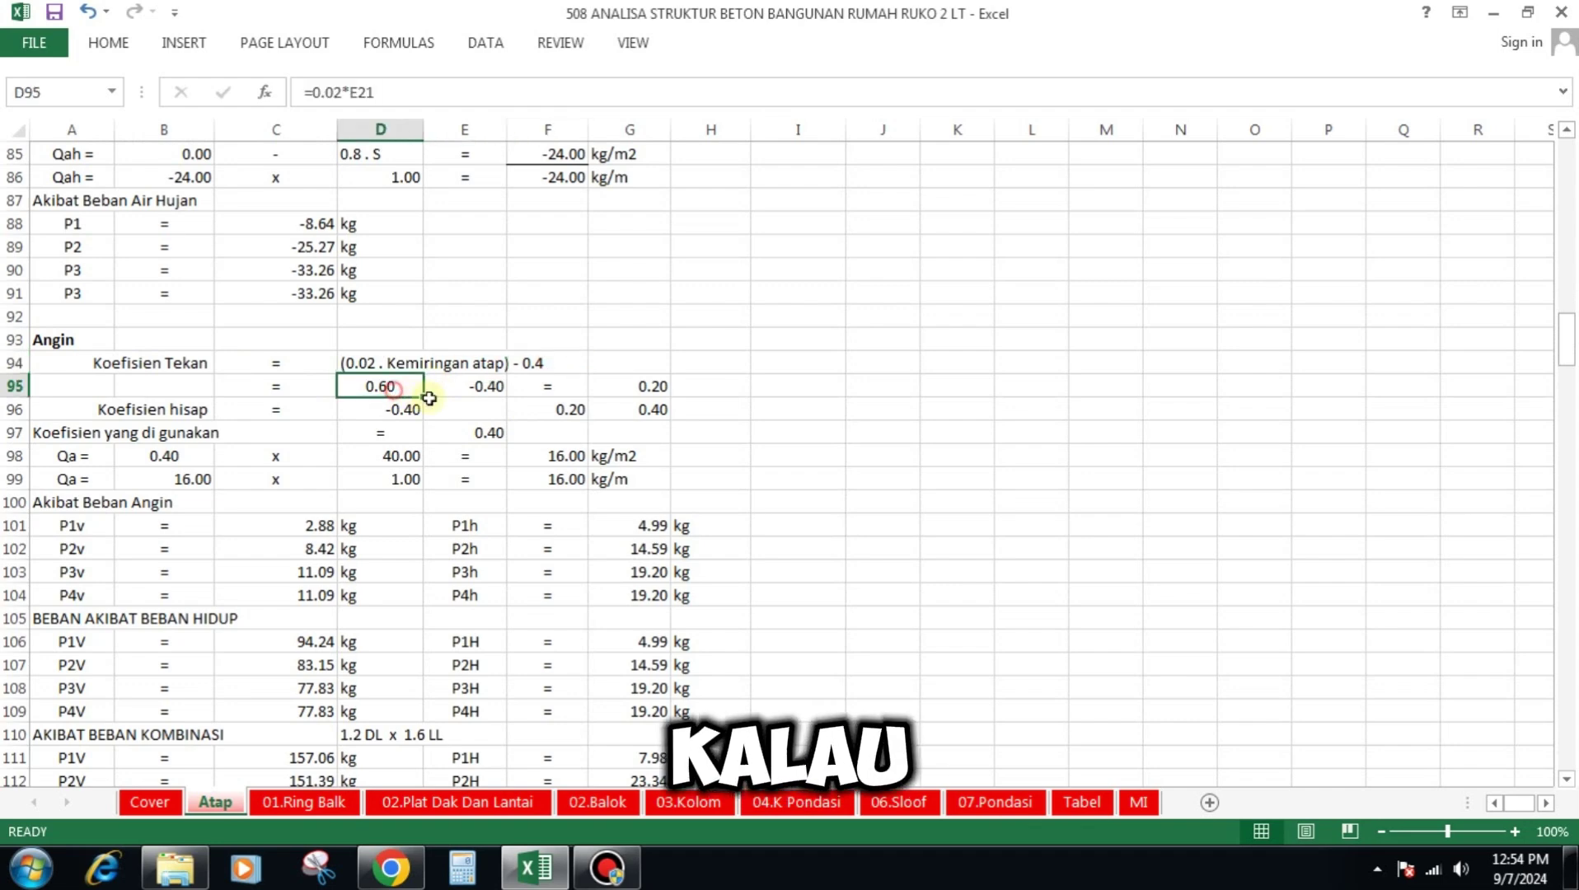
pyautogui.click(481, 389)
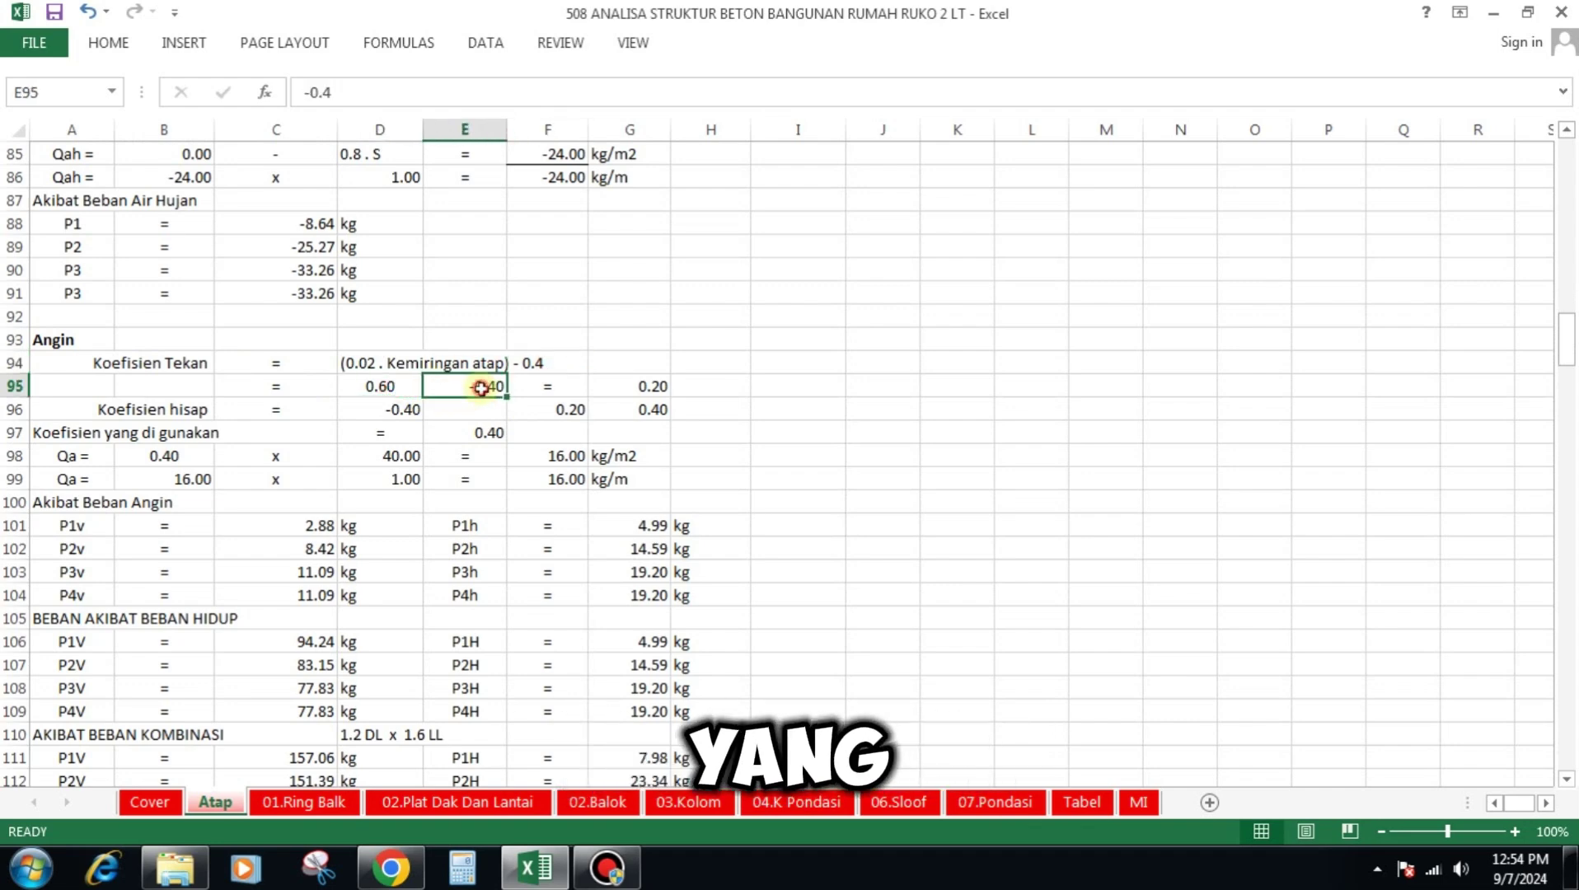
pyautogui.click(653, 386)
pyautogui.click(409, 411)
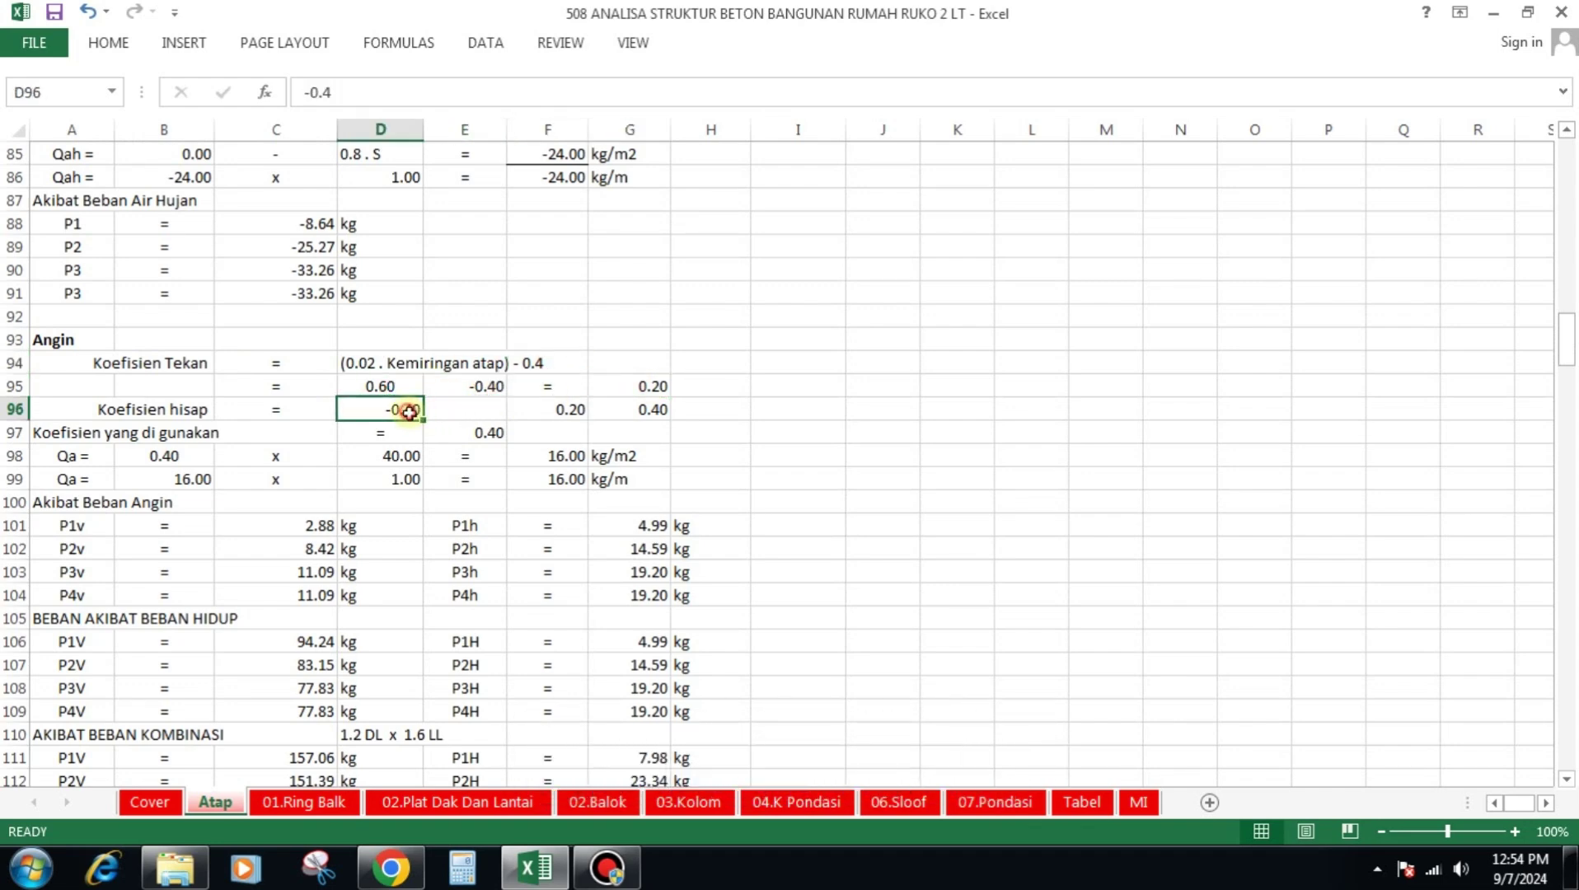
pyautogui.click(573, 413)
pyautogui.click(655, 408)
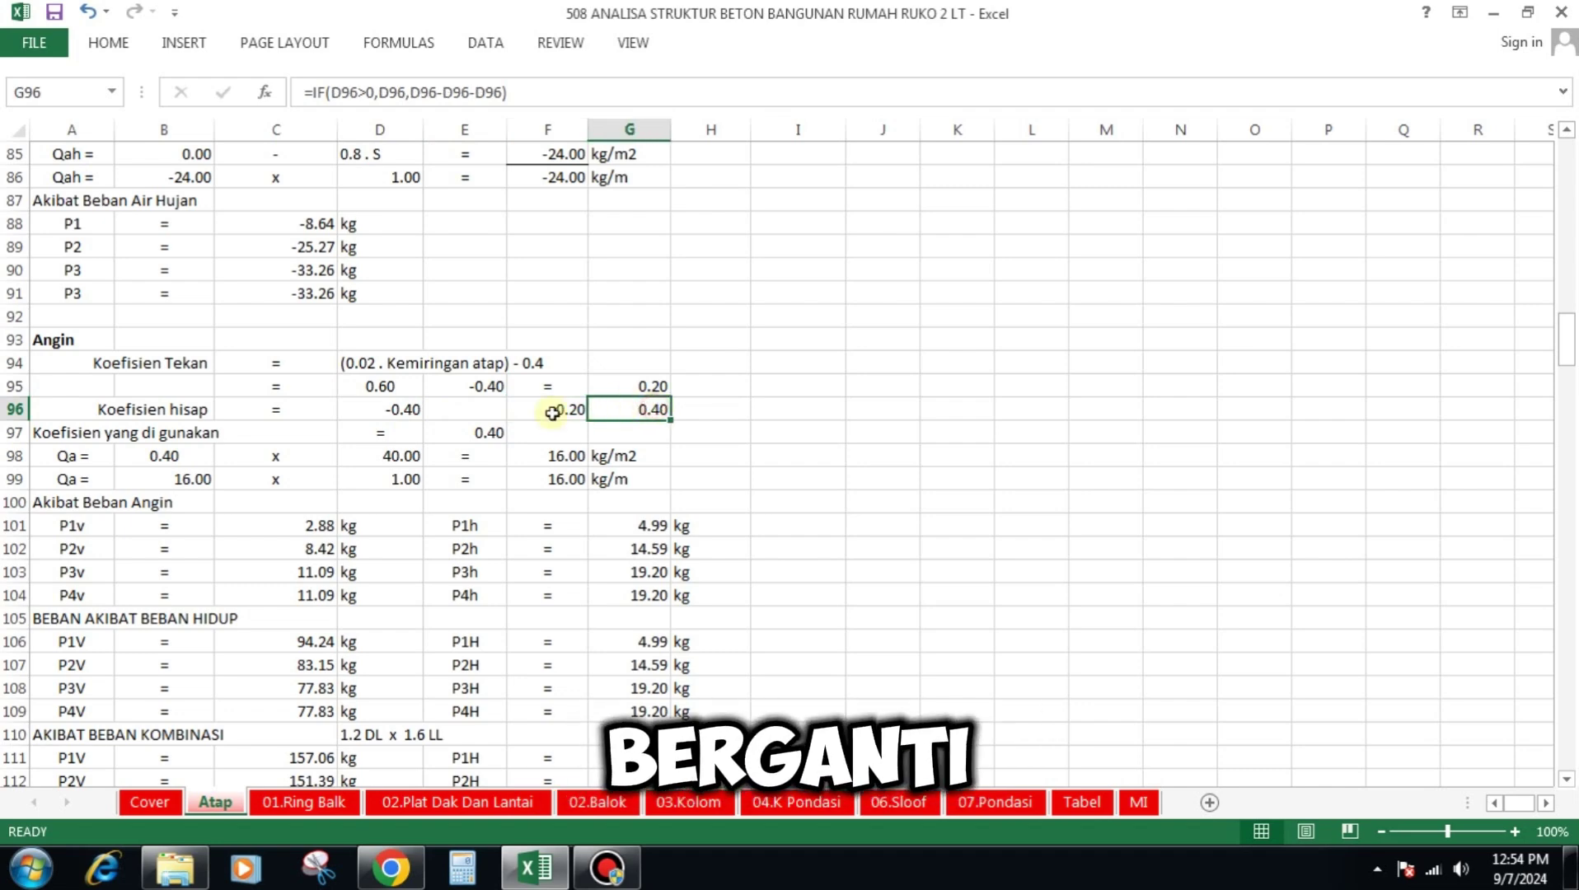
# - Review the adopted wind coefficient in E97 and the wind load Qa calculations in rows 98 and 99
pyautogui.click(489, 434)
pyautogui.click(175, 455)
pyautogui.click(400, 456)
pyautogui.click(540, 456)
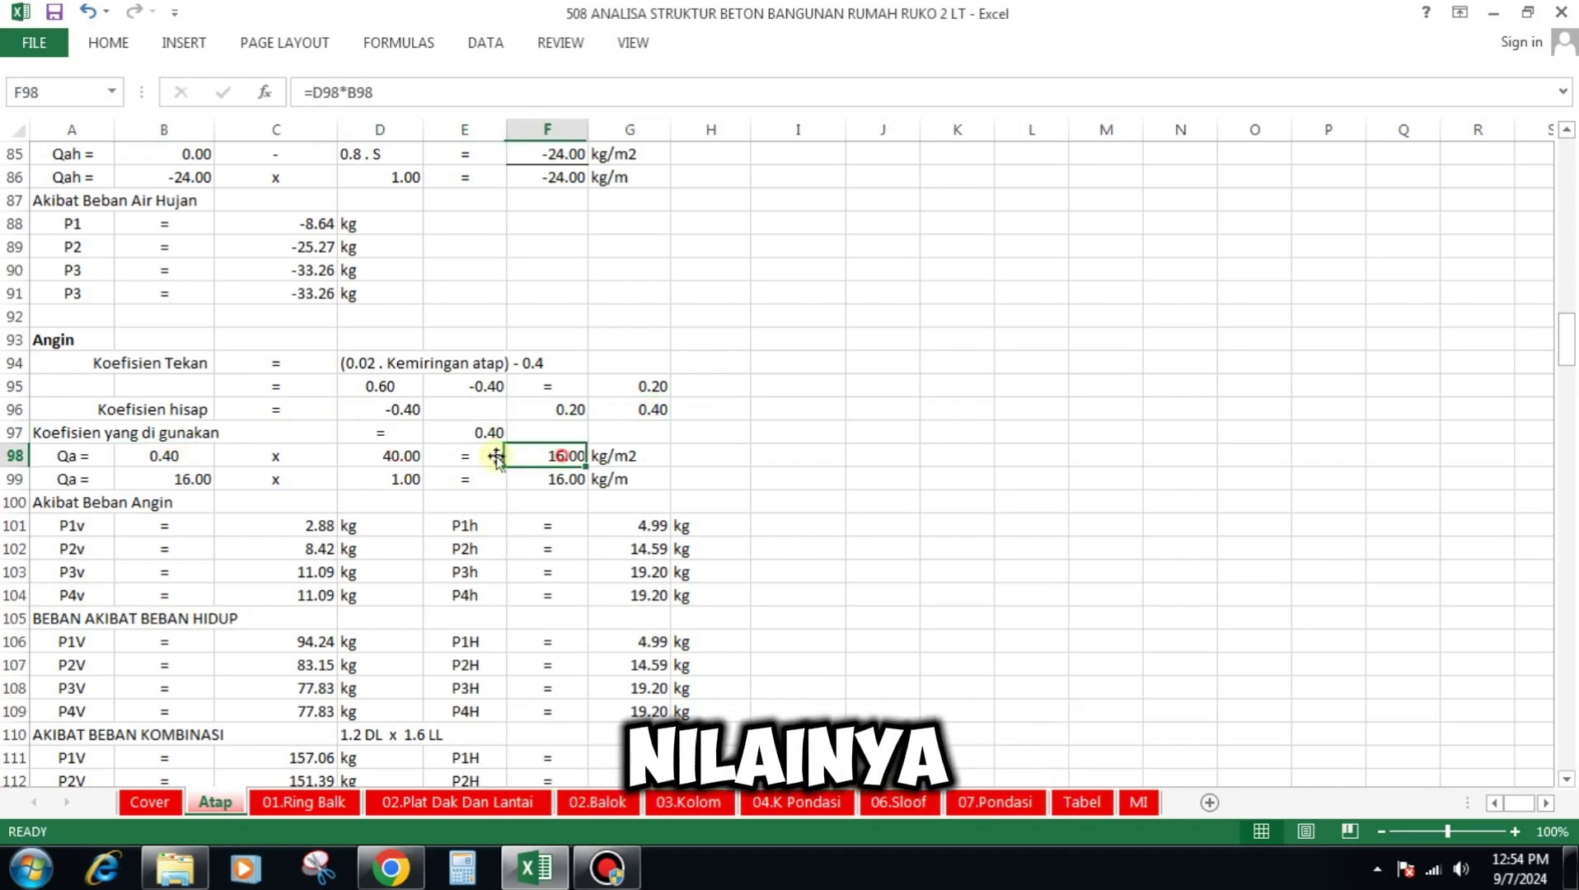
pyautogui.click(202, 482)
pyautogui.click(402, 479)
pyautogui.click(548, 479)
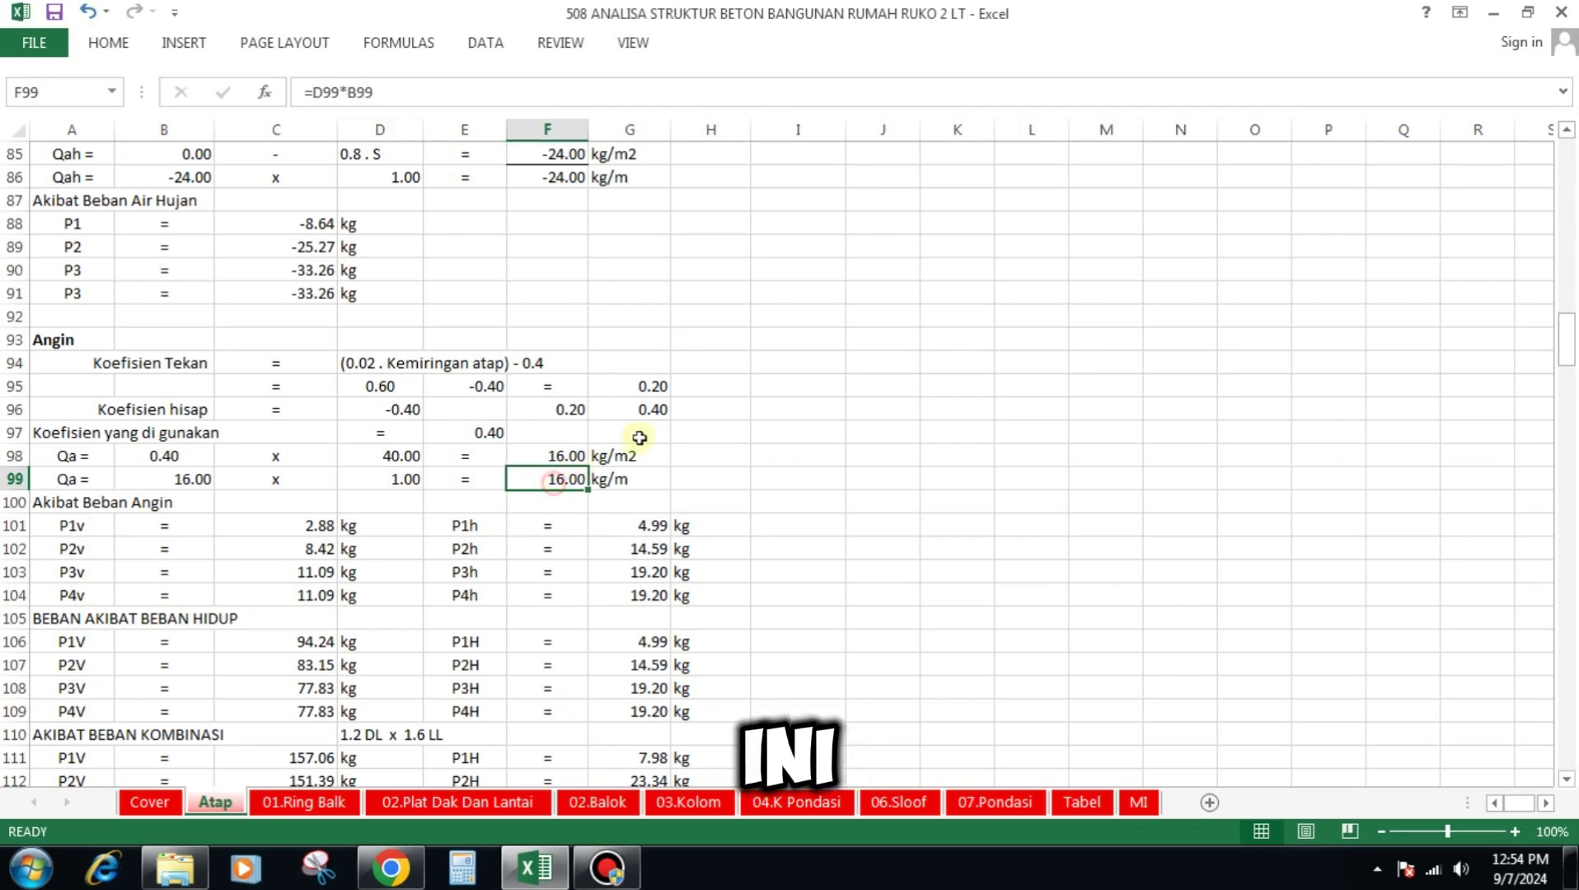
# - Inspect the vertical and horizontal wind point loads in C101 to C104 and G101 to G104
pyautogui.scroll(-4, 591, 426)
pyautogui.click(330, 246)
pyautogui.click(325, 269)
pyautogui.click(322, 293)
pyautogui.click(316, 315)
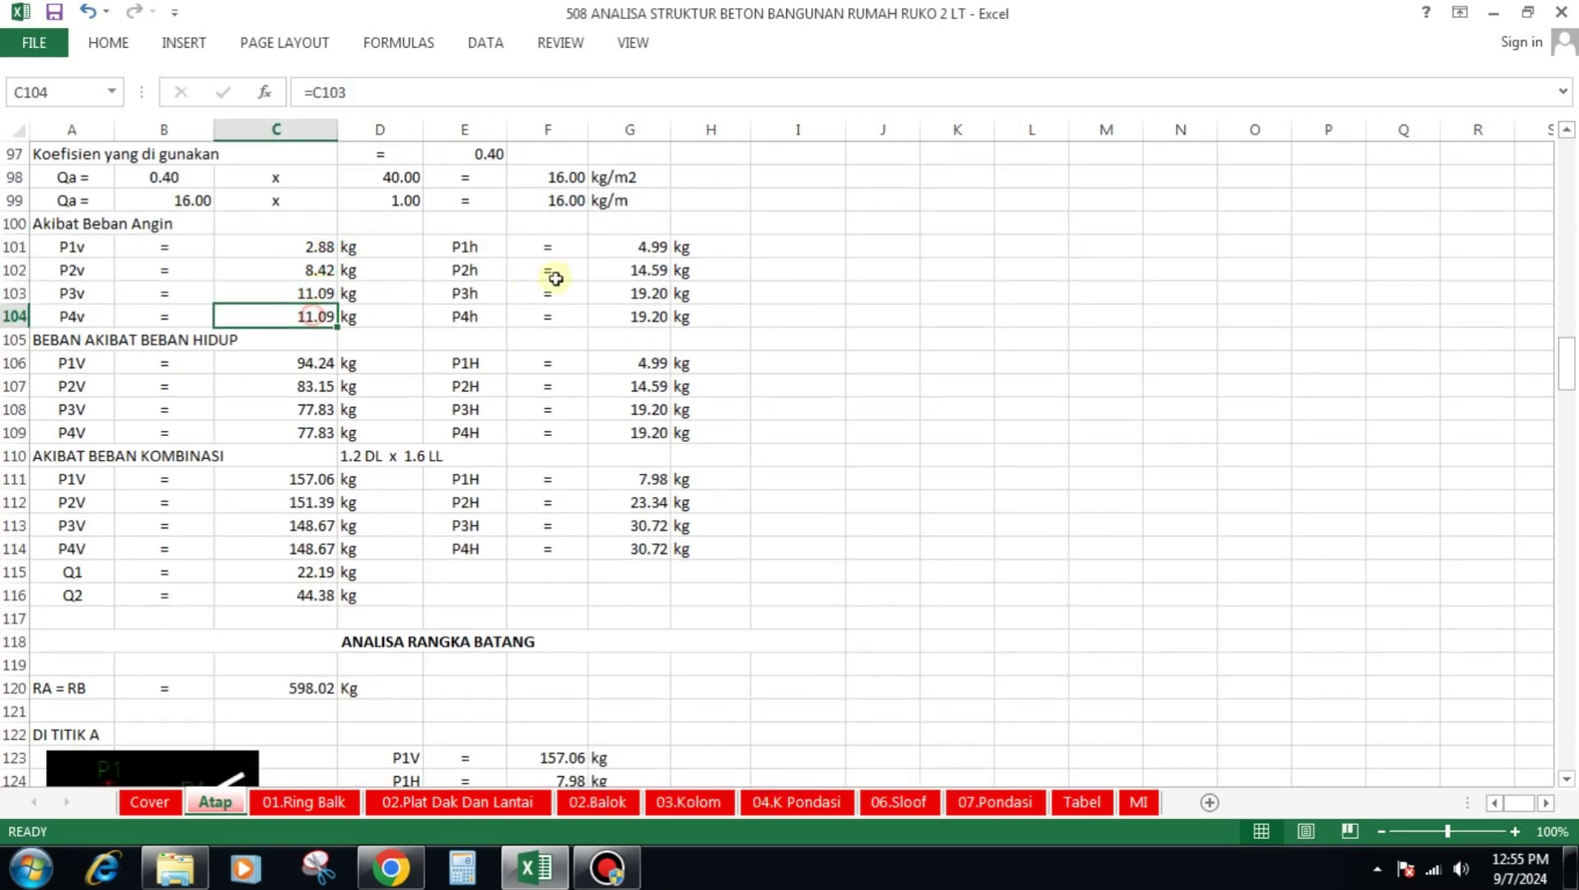
pyautogui.click(637, 248)
pyautogui.click(645, 269)
pyautogui.click(647, 293)
pyautogui.click(643, 313)
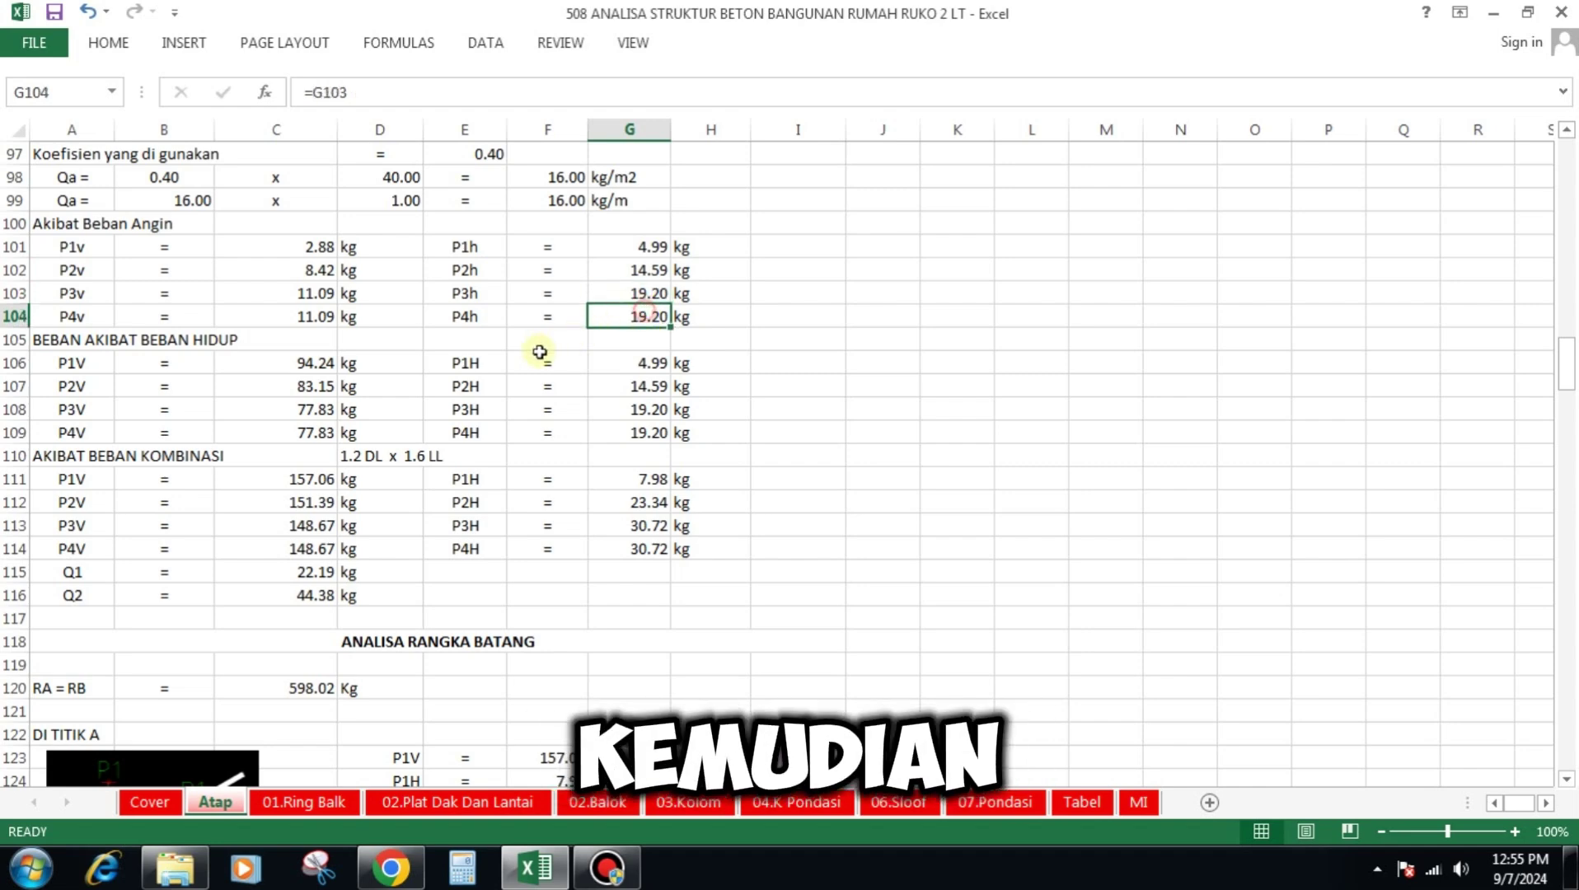
# - Review the combined live load formulas for P1 to P4, vertical in C106 to C109 and horizontal in G106 to G109
pyautogui.click(318, 363)
pyautogui.click(324, 385)
pyautogui.click(322, 407)
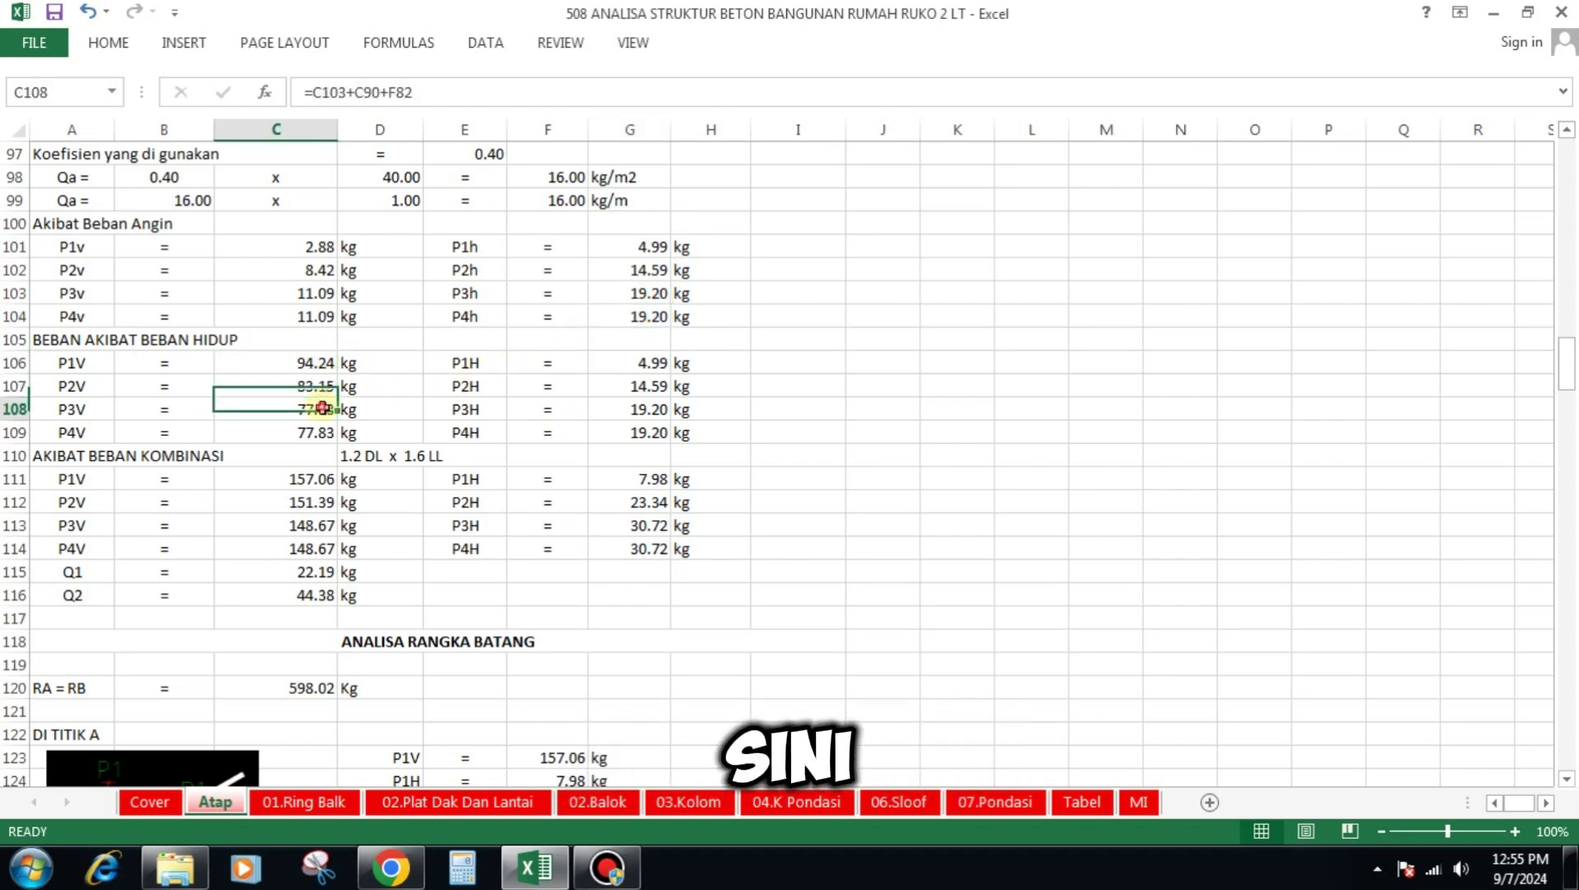
pyautogui.click(323, 430)
pyautogui.click(660, 359)
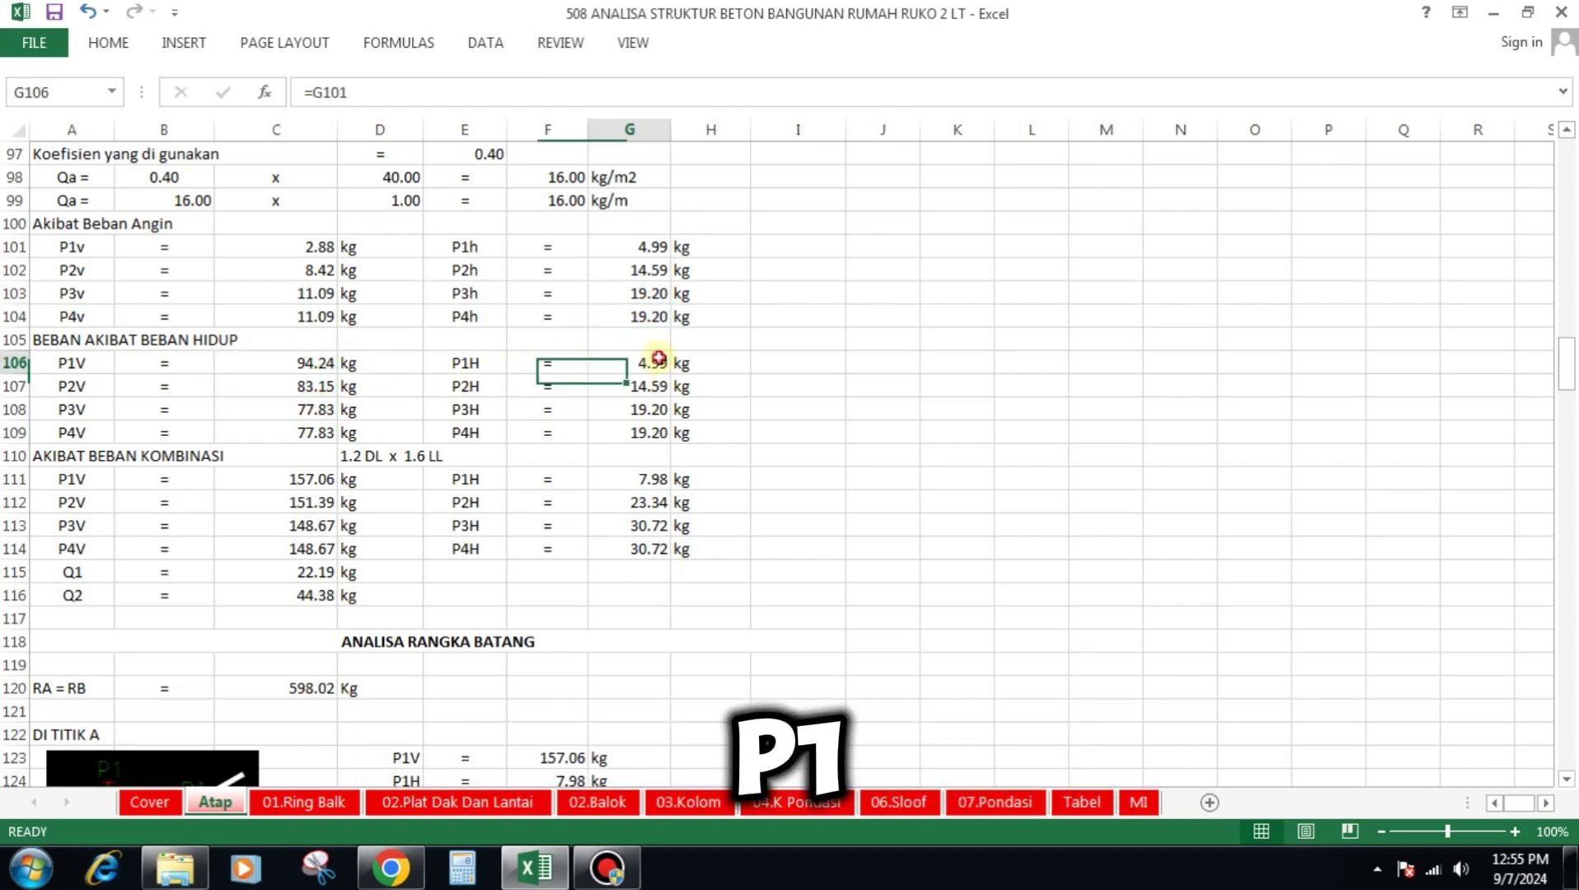
pyautogui.click(655, 388)
pyautogui.click(650, 410)
pyautogui.click(650, 429)
# - Inspect the 1.2 DL and 1.6 LL combination loads P1V to P4V, Q1 and Q2 in C111 to C116
pyautogui.scroll(-1, 661, 363)
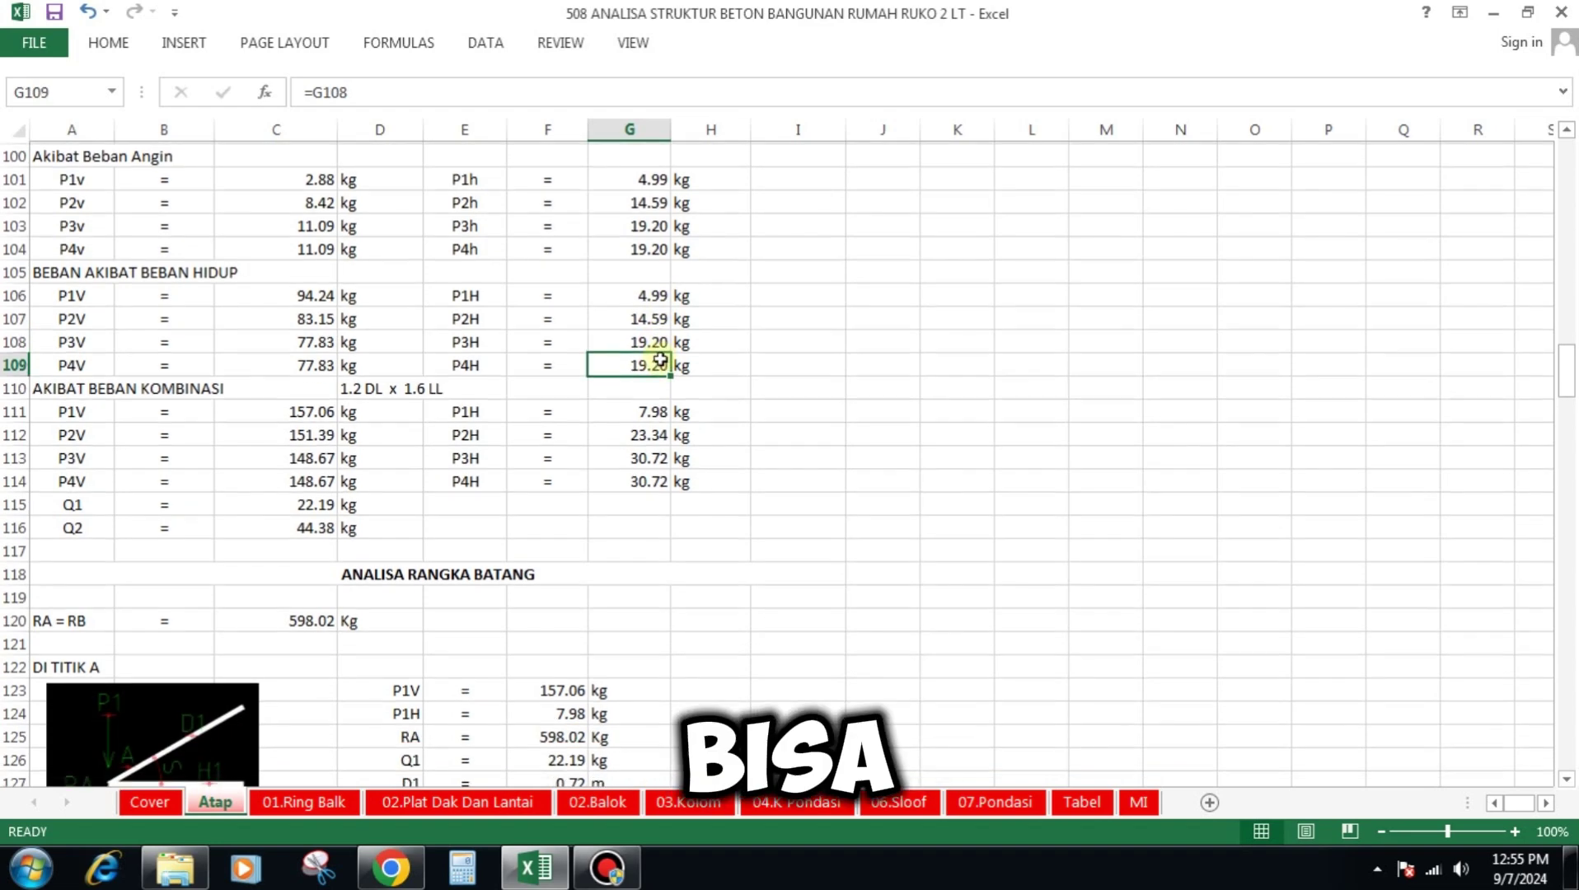
pyautogui.click(317, 413)
pyautogui.click(322, 434)
pyautogui.click(321, 454)
pyautogui.click(320, 479)
pyautogui.click(320, 502)
pyautogui.click(319, 525)
# - Inspect the horizontal combination loads P1H to P4H in G111 to G114
pyautogui.click(655, 410)
pyautogui.click(654, 433)
pyautogui.click(654, 456)
pyautogui.click(652, 480)
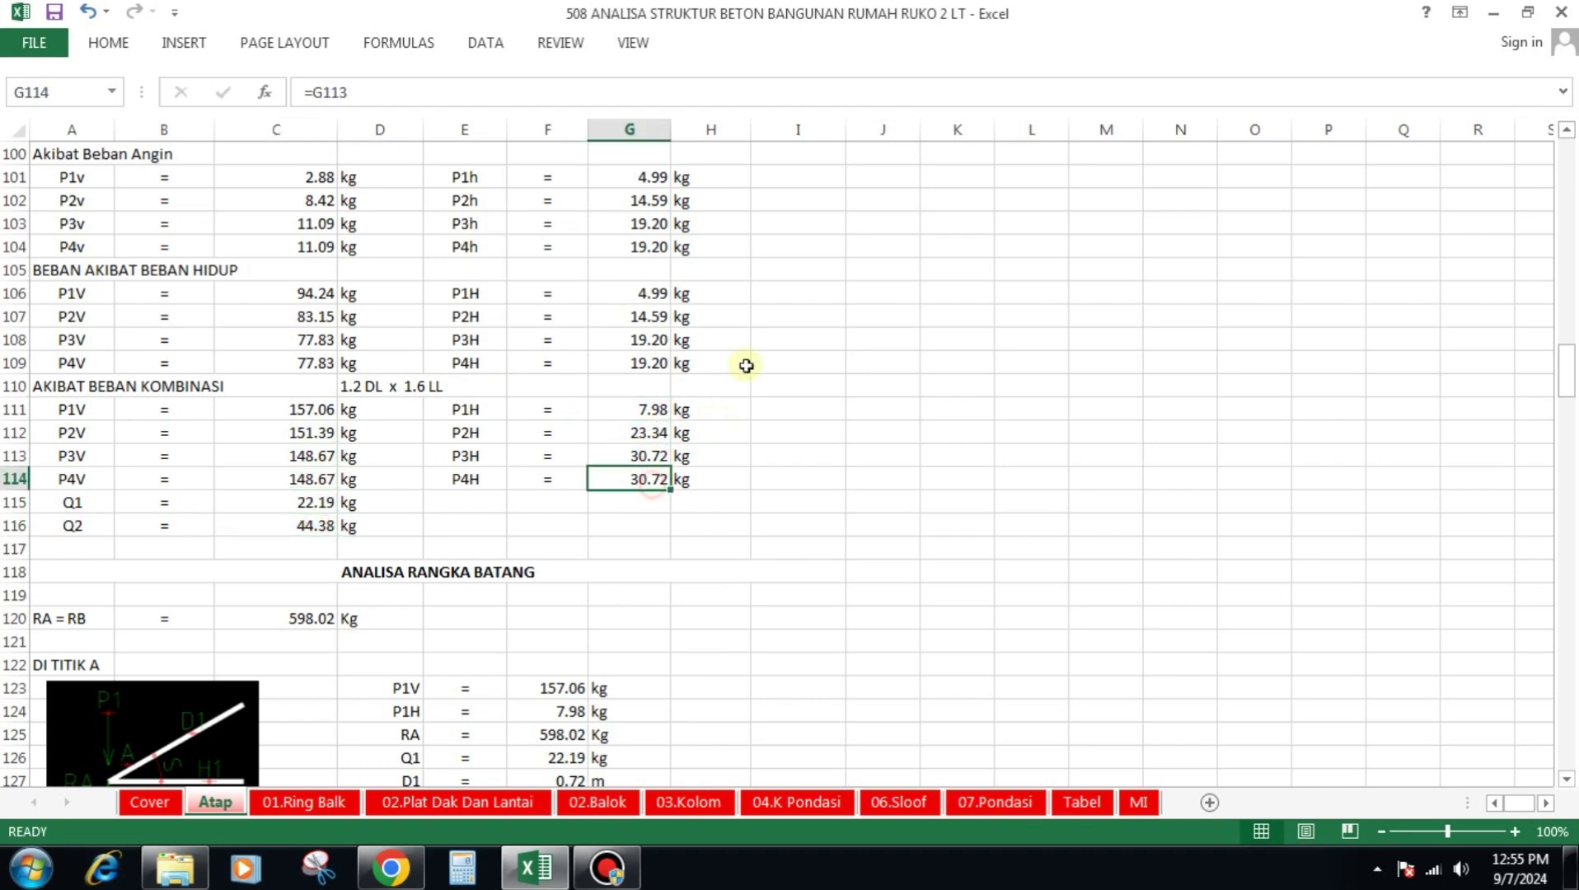
# - Review the support reaction RA = RB in C120 and the Titik A joint data in F123 to F128
pyautogui.scroll(-3, 744, 367)
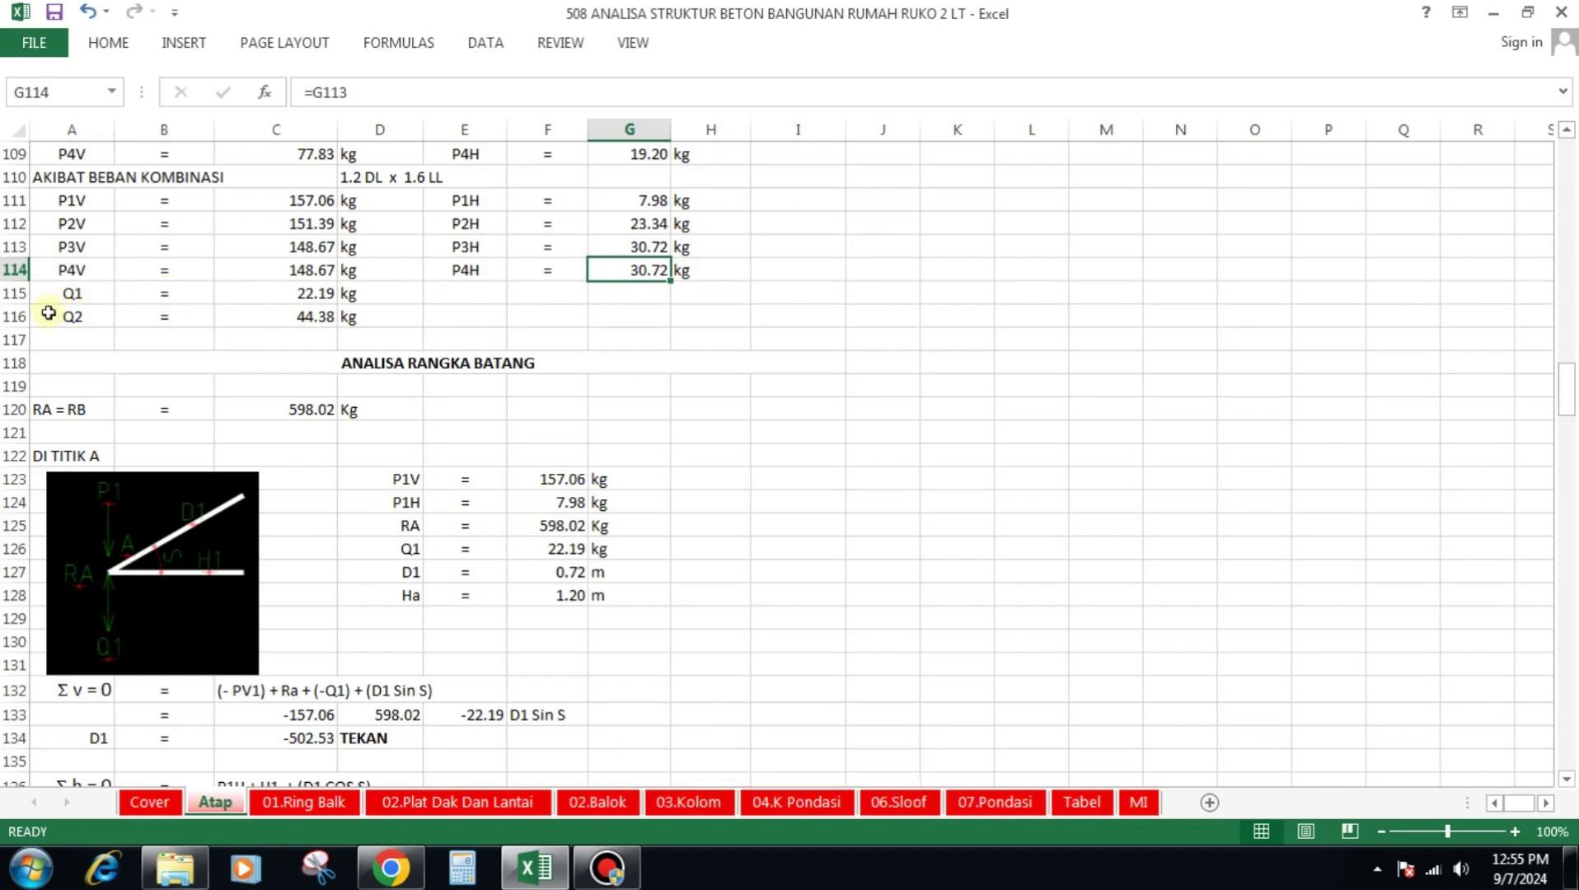
pyautogui.scroll(-2, 637, 454)
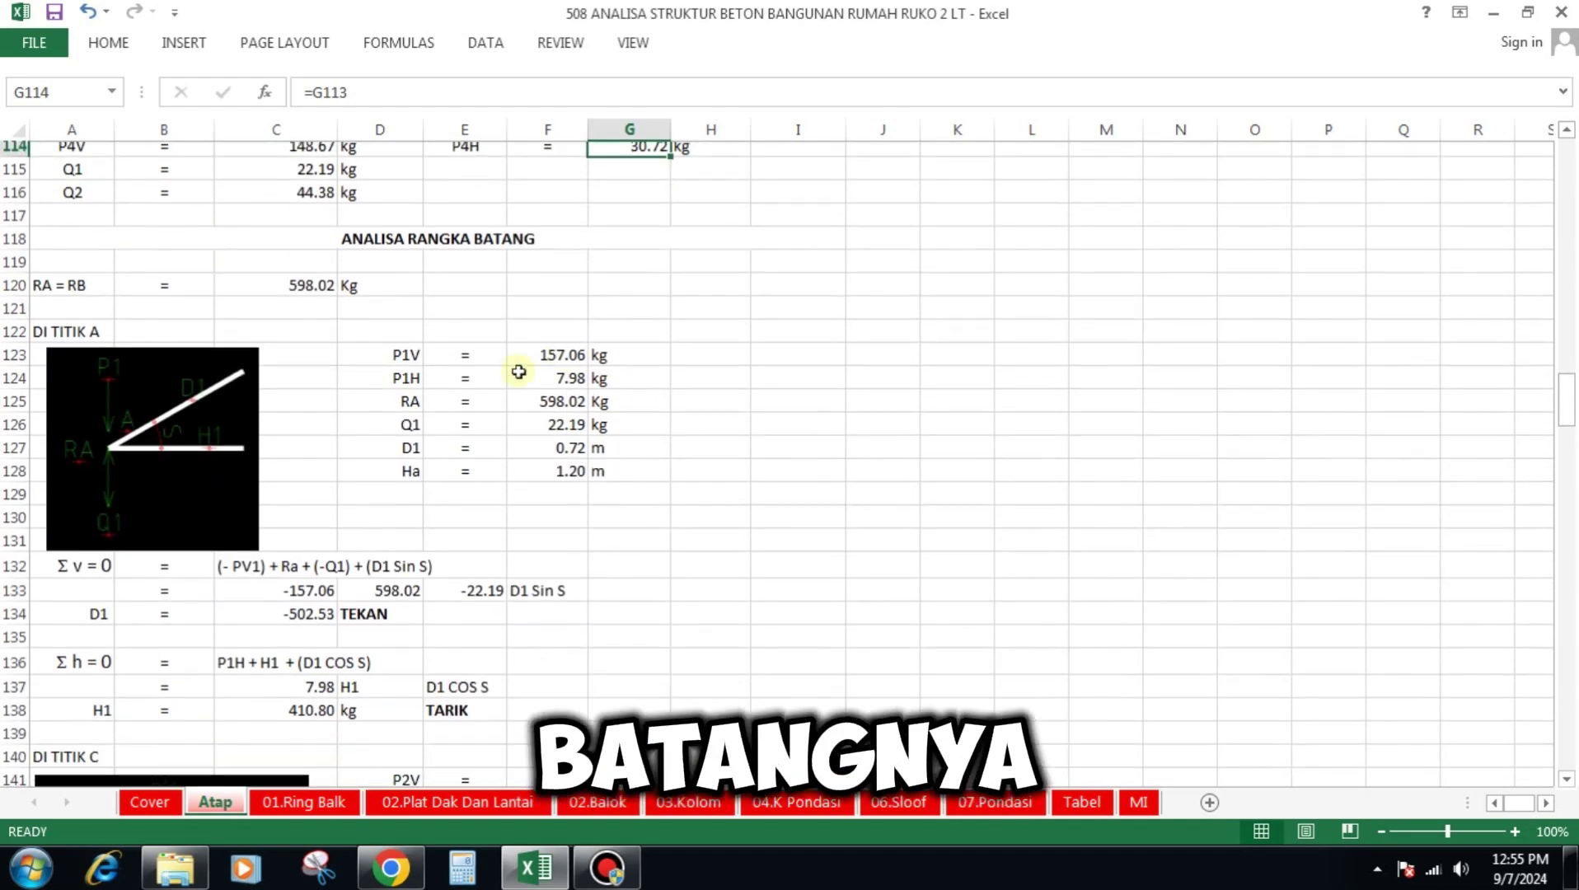
pyautogui.click(318, 269)
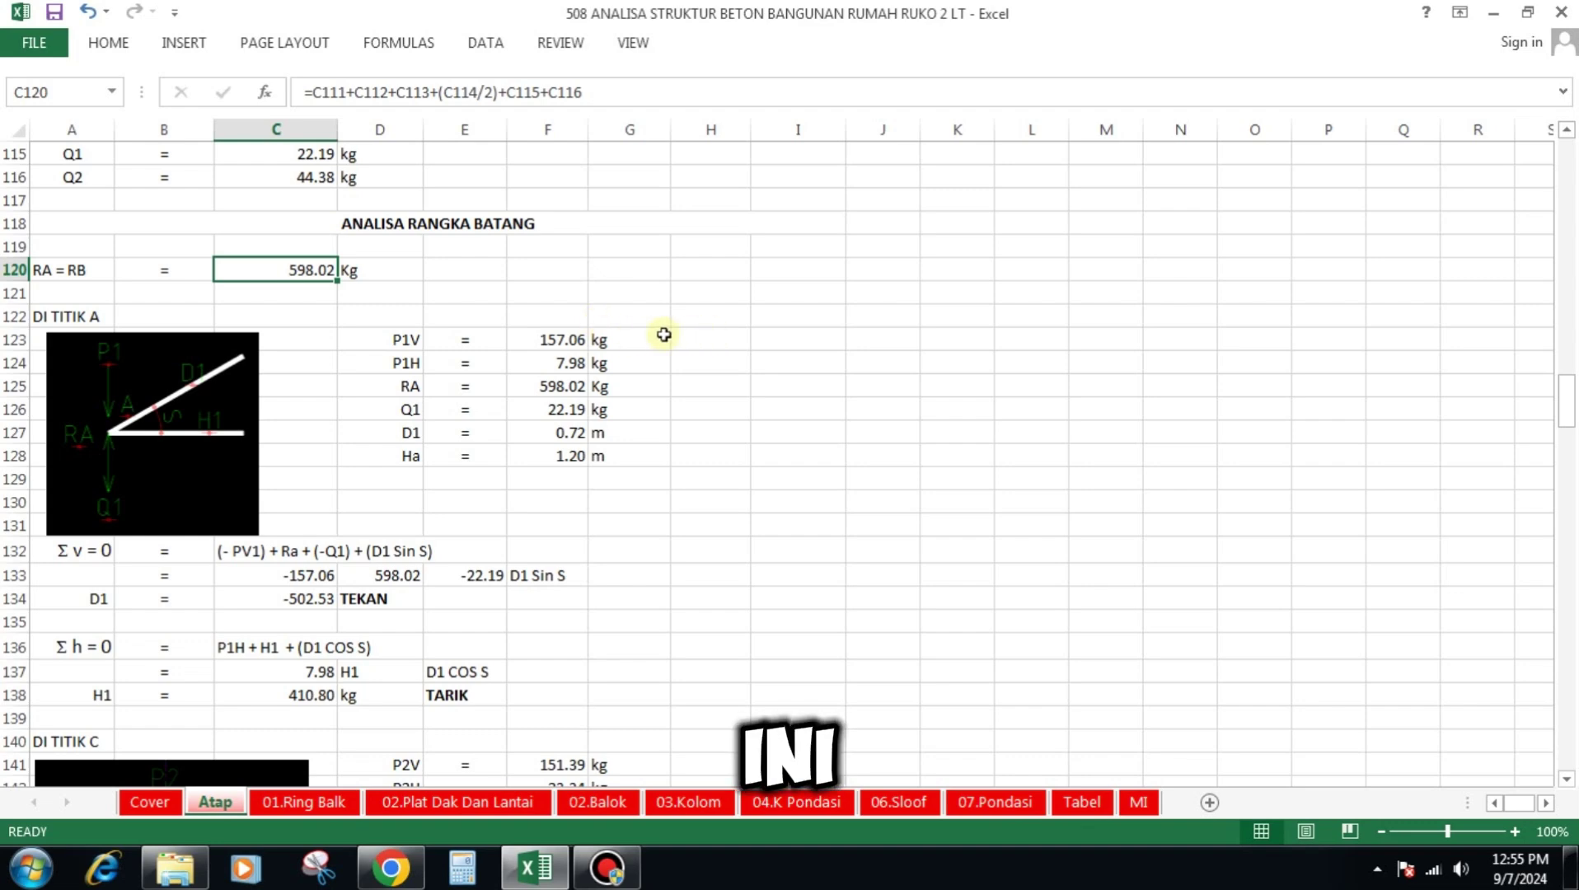
pyautogui.click(557, 338)
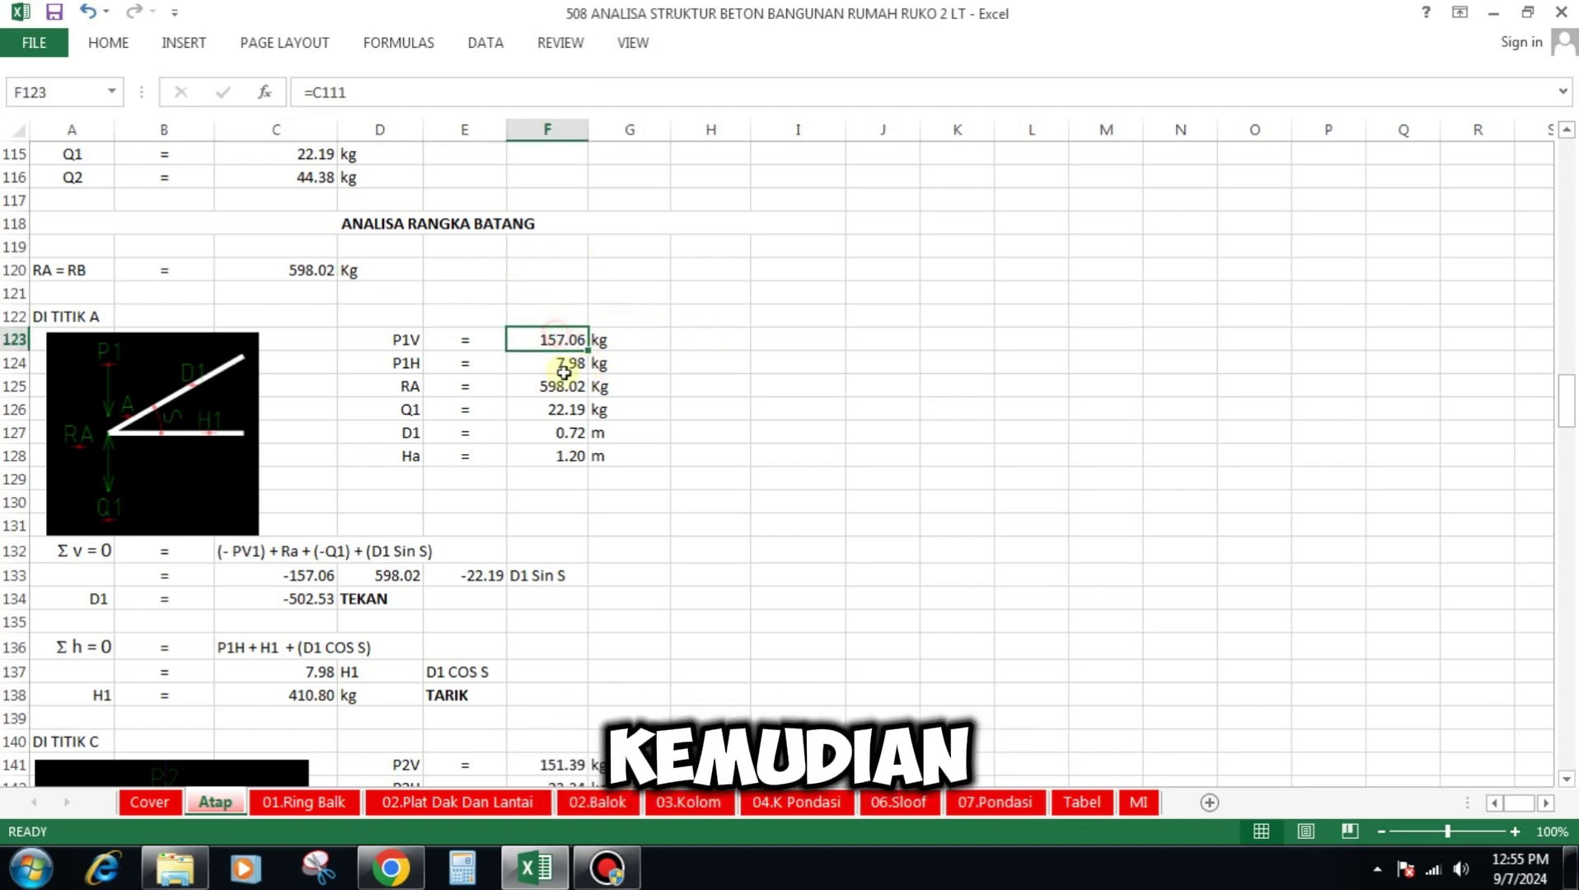
pyautogui.click(564, 362)
pyautogui.click(562, 386)
pyautogui.click(565, 409)
pyautogui.click(565, 432)
pyautogui.click(566, 455)
# - Examine the vertical equilibrium at Titik A in rows 132 to 134, including member D1's force and its compression or tension check
pyautogui.scroll(-1, 67, 472)
pyautogui.click(72, 479)
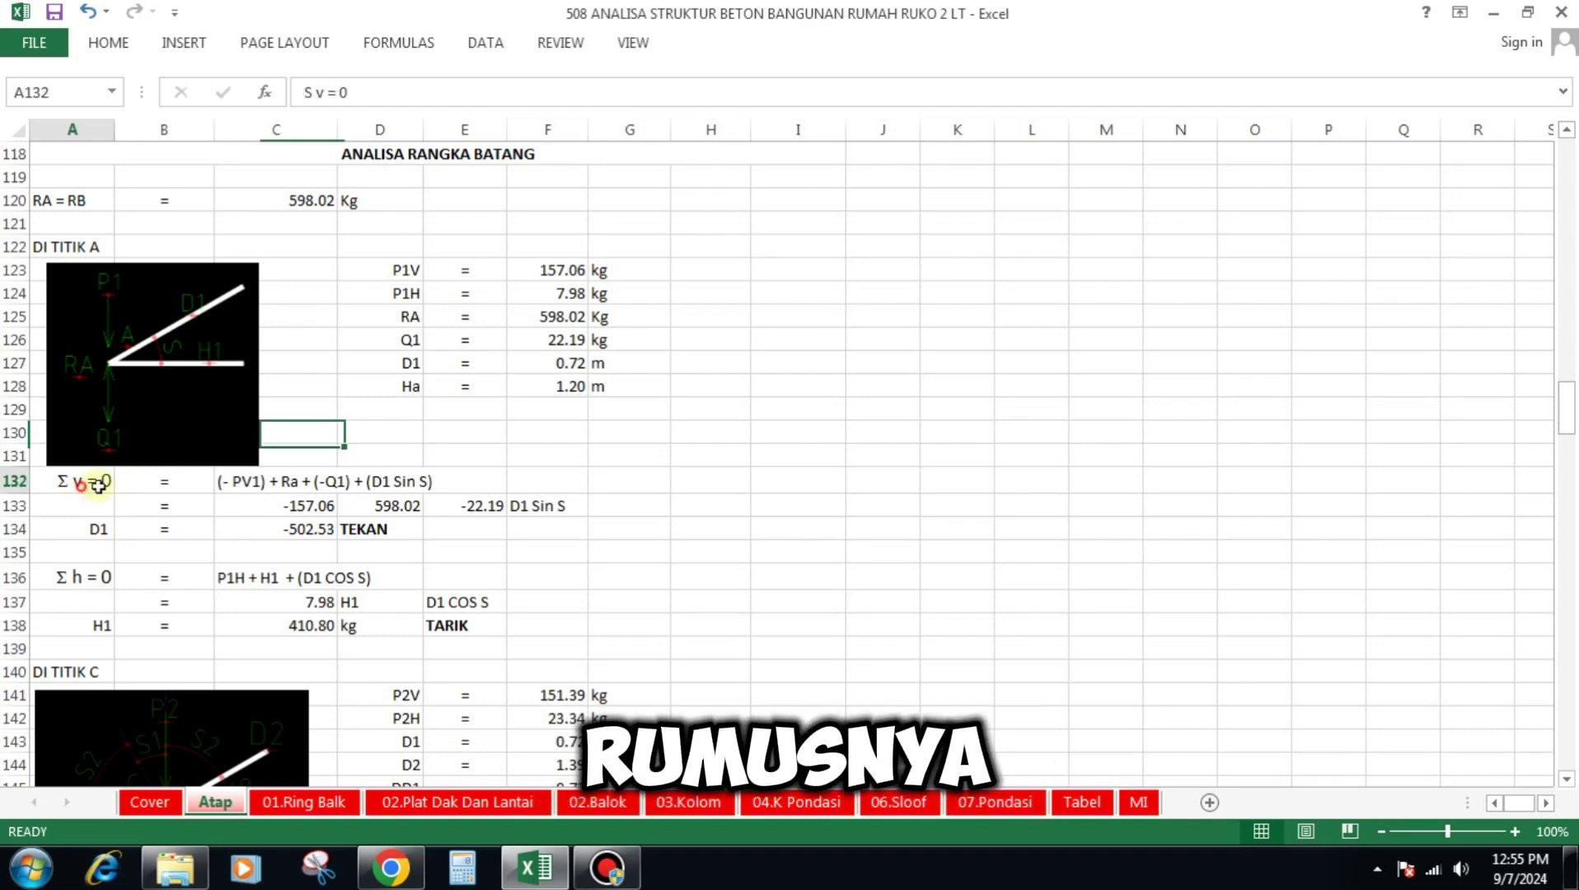
pyautogui.click(257, 478)
pyautogui.click(290, 505)
pyautogui.click(387, 505)
pyautogui.click(460, 506)
pyautogui.click(536, 506)
pyautogui.click(295, 525)
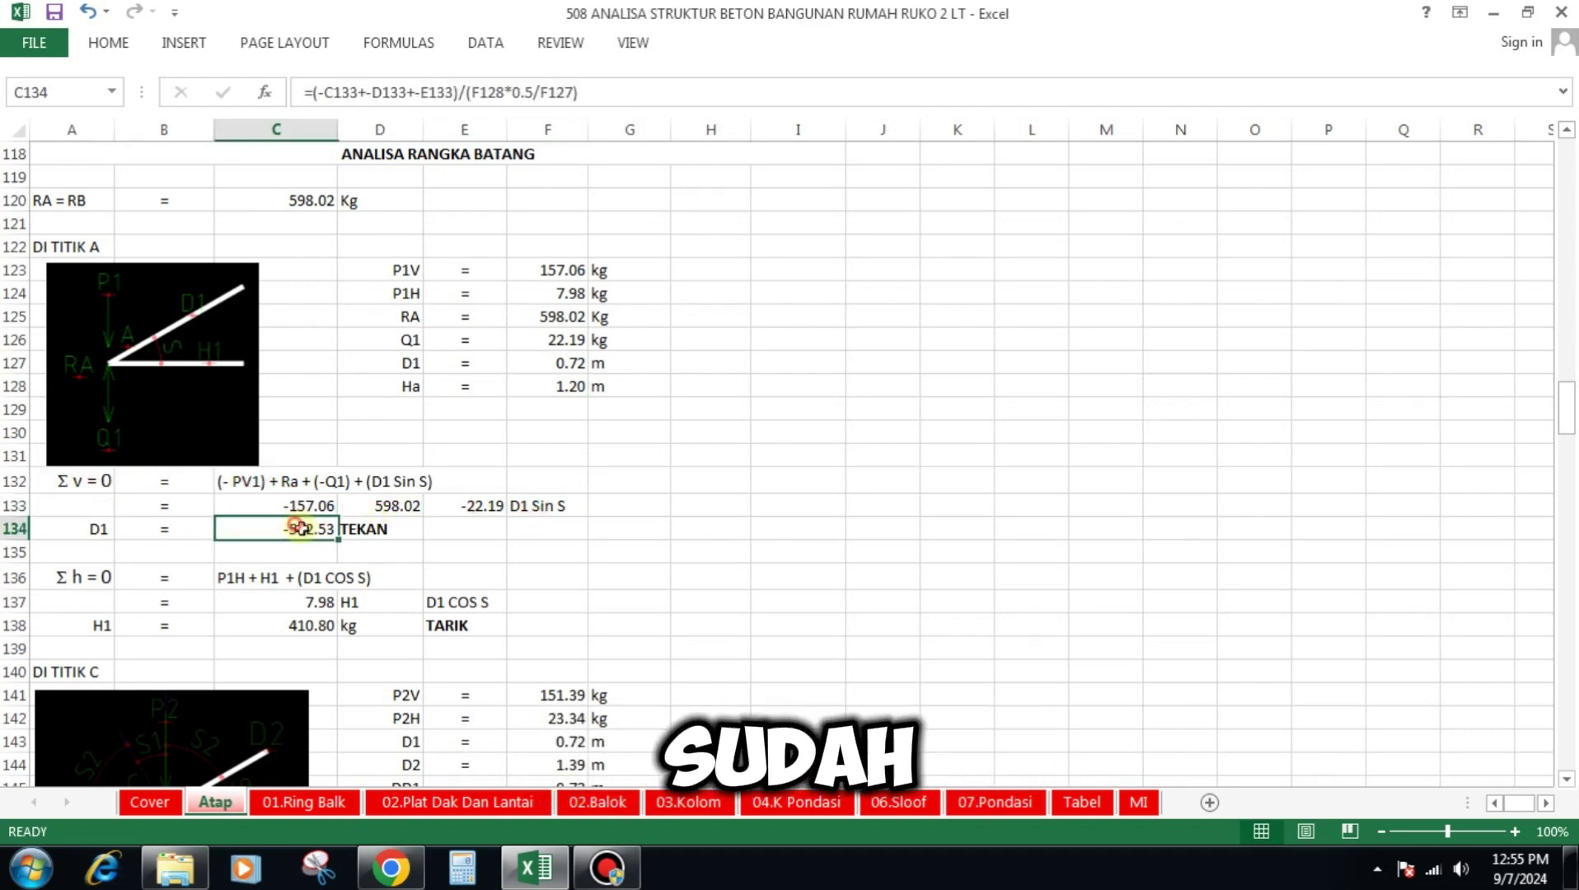
pyautogui.click(394, 528)
# - Examine the horizontal equilibrium at Titik A in rows 136 to 138, including member H1's force and its compression or tension check
pyautogui.scroll(-2, 549, 367)
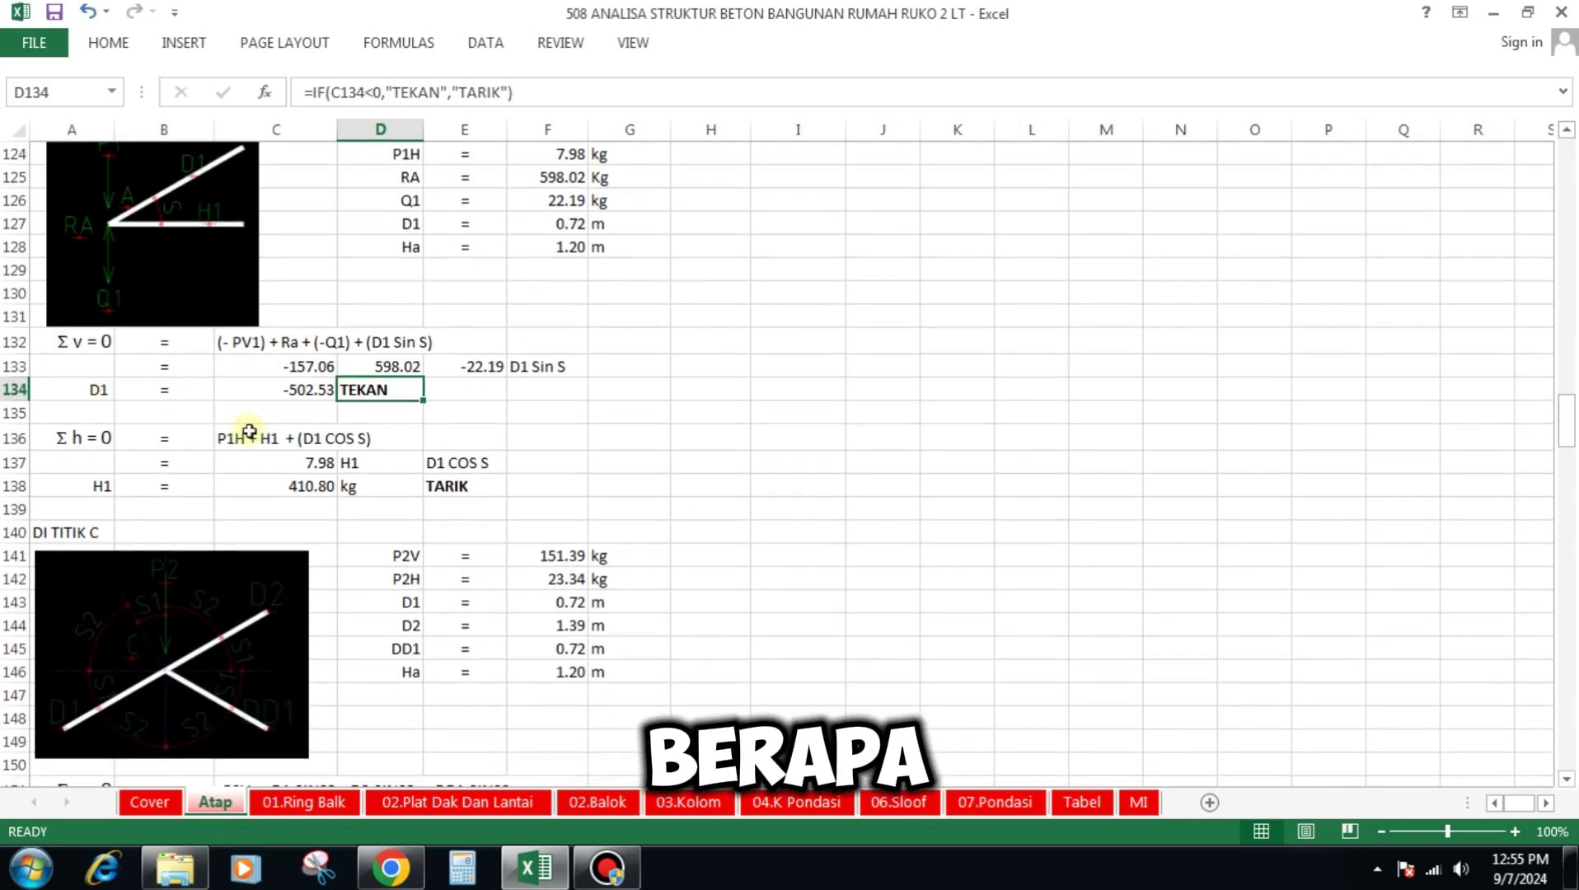
pyautogui.click(269, 443)
pyautogui.click(292, 461)
pyautogui.click(455, 464)
pyautogui.click(310, 486)
pyautogui.click(446, 487)
# - Review the Titik C joint loads and member lengths in F141 to F146
pyautogui.scroll(-3, 610, 353)
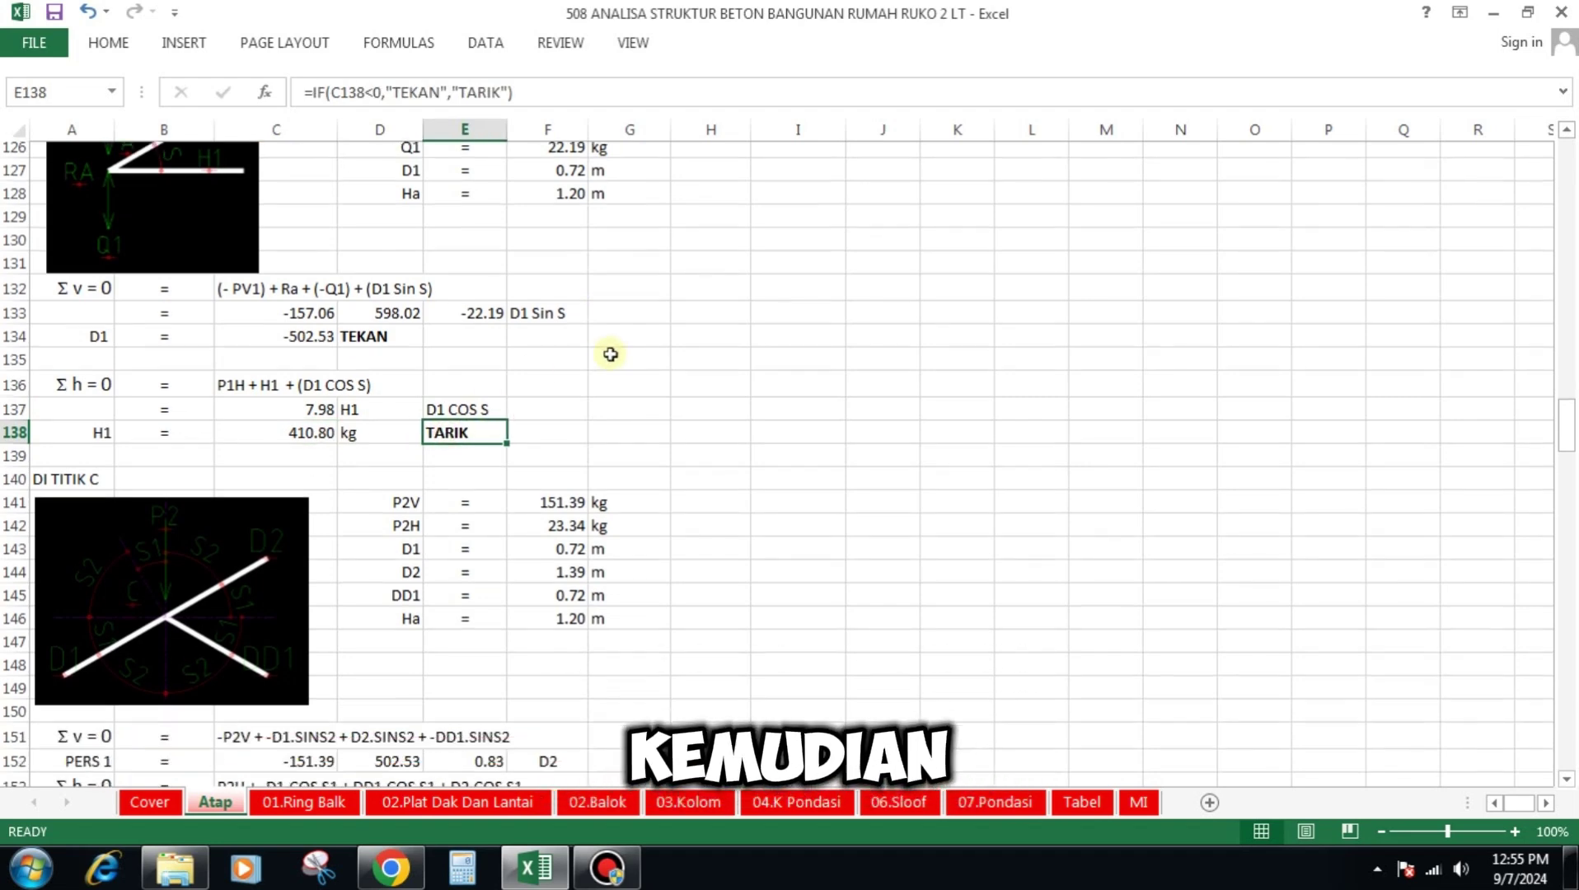
pyautogui.click(577, 344)
pyautogui.click(571, 364)
pyautogui.click(569, 389)
pyautogui.click(568, 416)
pyautogui.click(569, 436)
pyautogui.click(568, 459)
# - Examine the vertical equilibrium formula at Titik C and each term of its first equation in rows 151 and 152
pyautogui.scroll(-2, 547, 341)
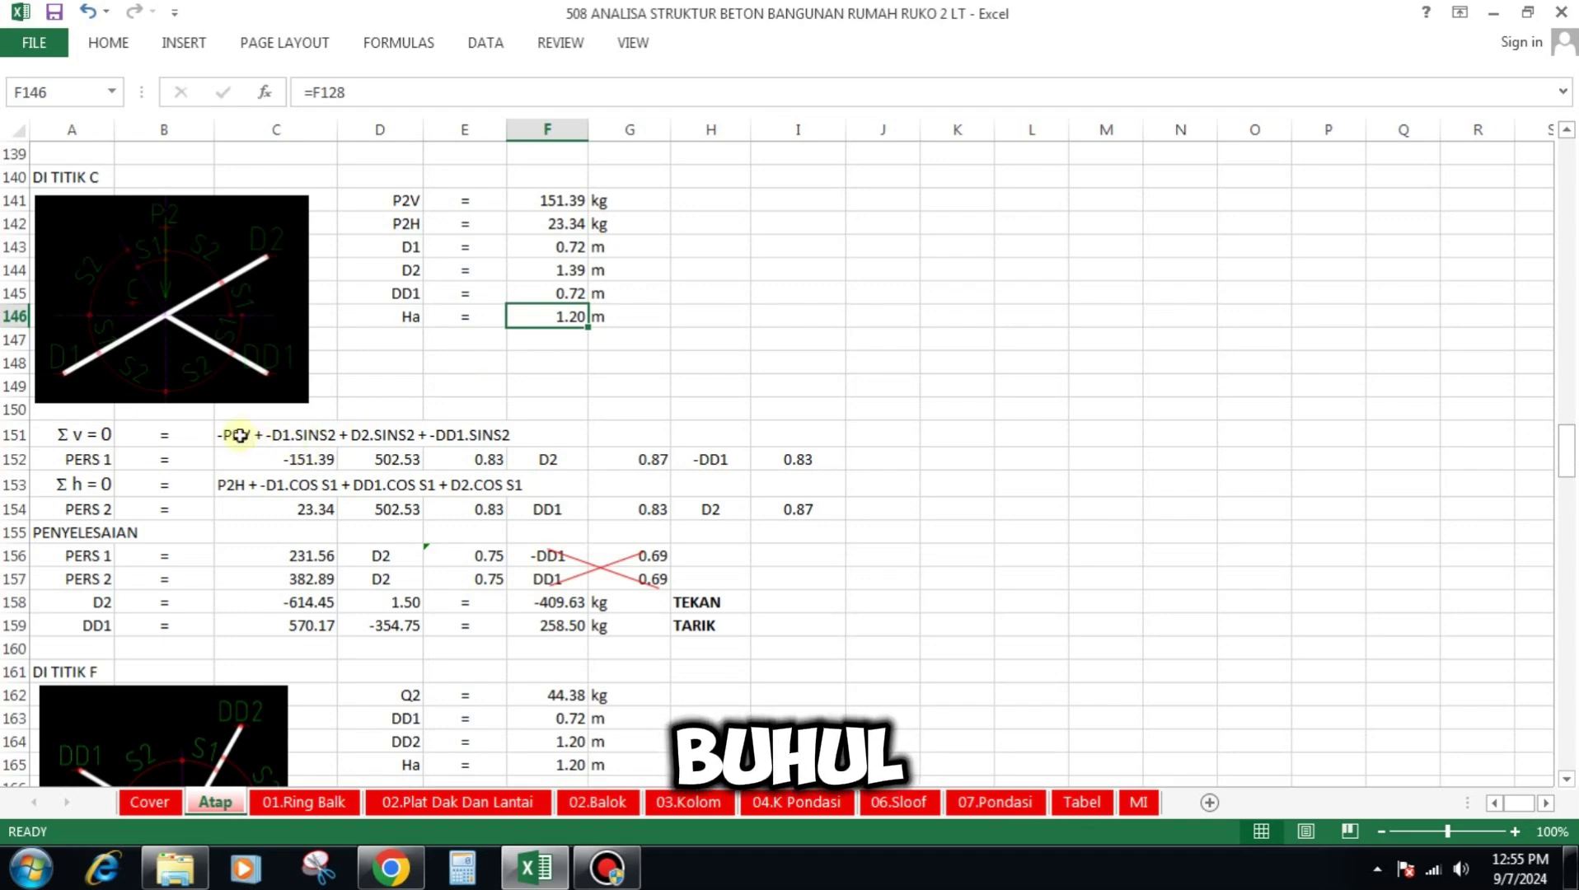
pyautogui.click(239, 437)
pyautogui.click(310, 459)
pyautogui.click(384, 460)
pyautogui.click(453, 460)
pyautogui.click(545, 459)
pyautogui.click(635, 459)
pyautogui.click(715, 459)
pyautogui.click(796, 459)
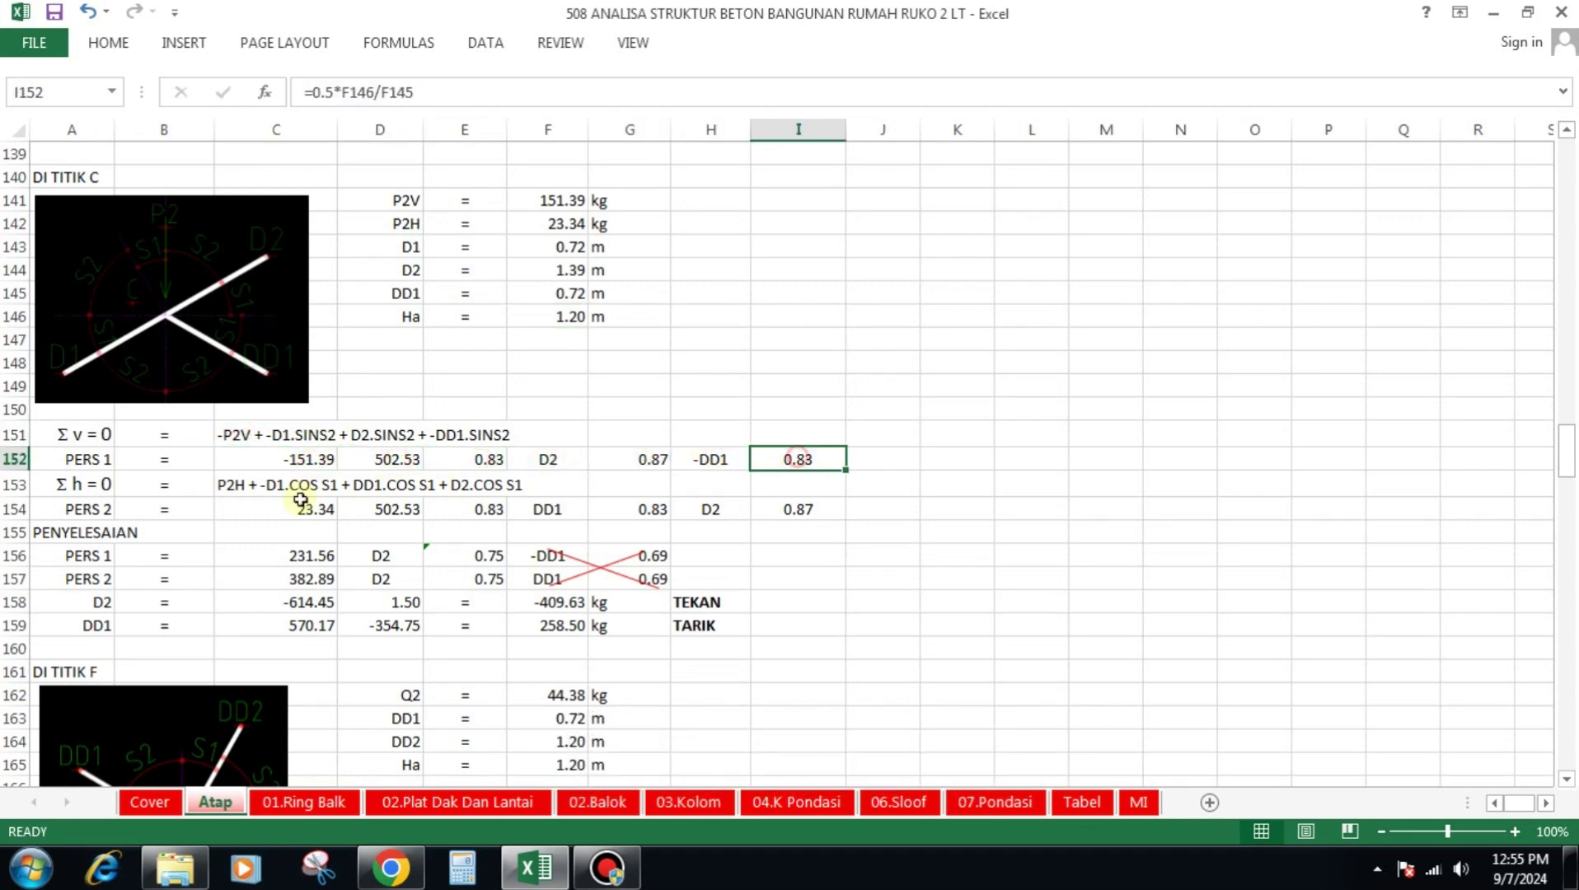
# - Examine the horizontal equilibrium formula at Titik C and each term of its second equation in rows 153 and 154
pyautogui.click(239, 484)
pyautogui.click(305, 508)
pyautogui.click(378, 511)
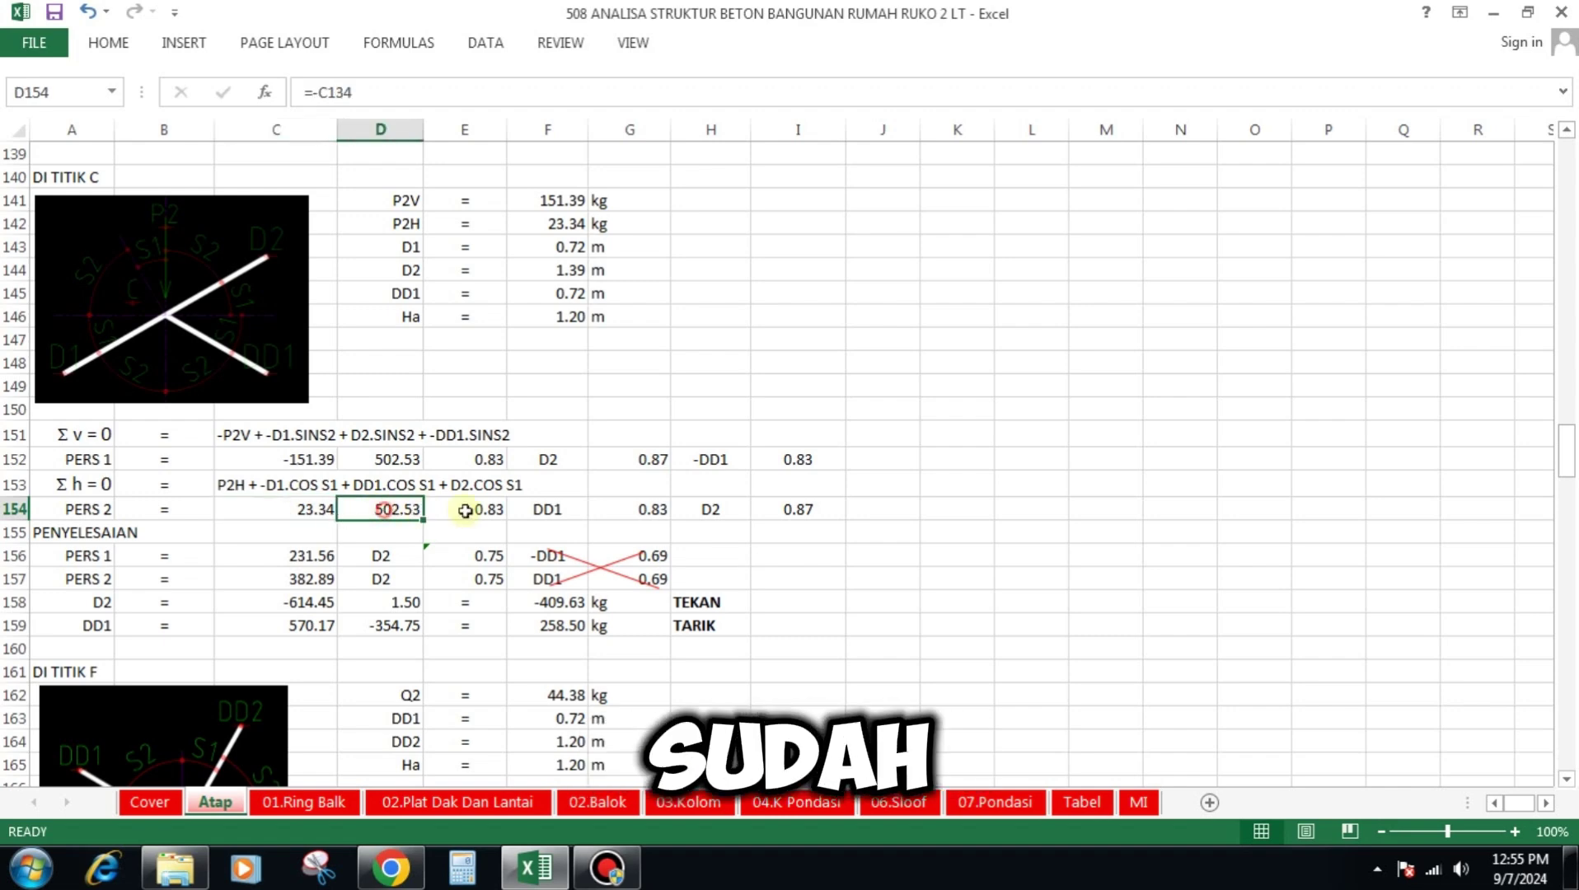
pyautogui.click(488, 510)
pyautogui.click(548, 509)
pyautogui.click(653, 509)
pyautogui.click(715, 509)
pyautogui.click(797, 510)
# - Inspect the elimination of DD1 between the two Titik C equations in rows 156 and 157 of the Penyelesaian block
pyautogui.scroll(-1, 850, 392)
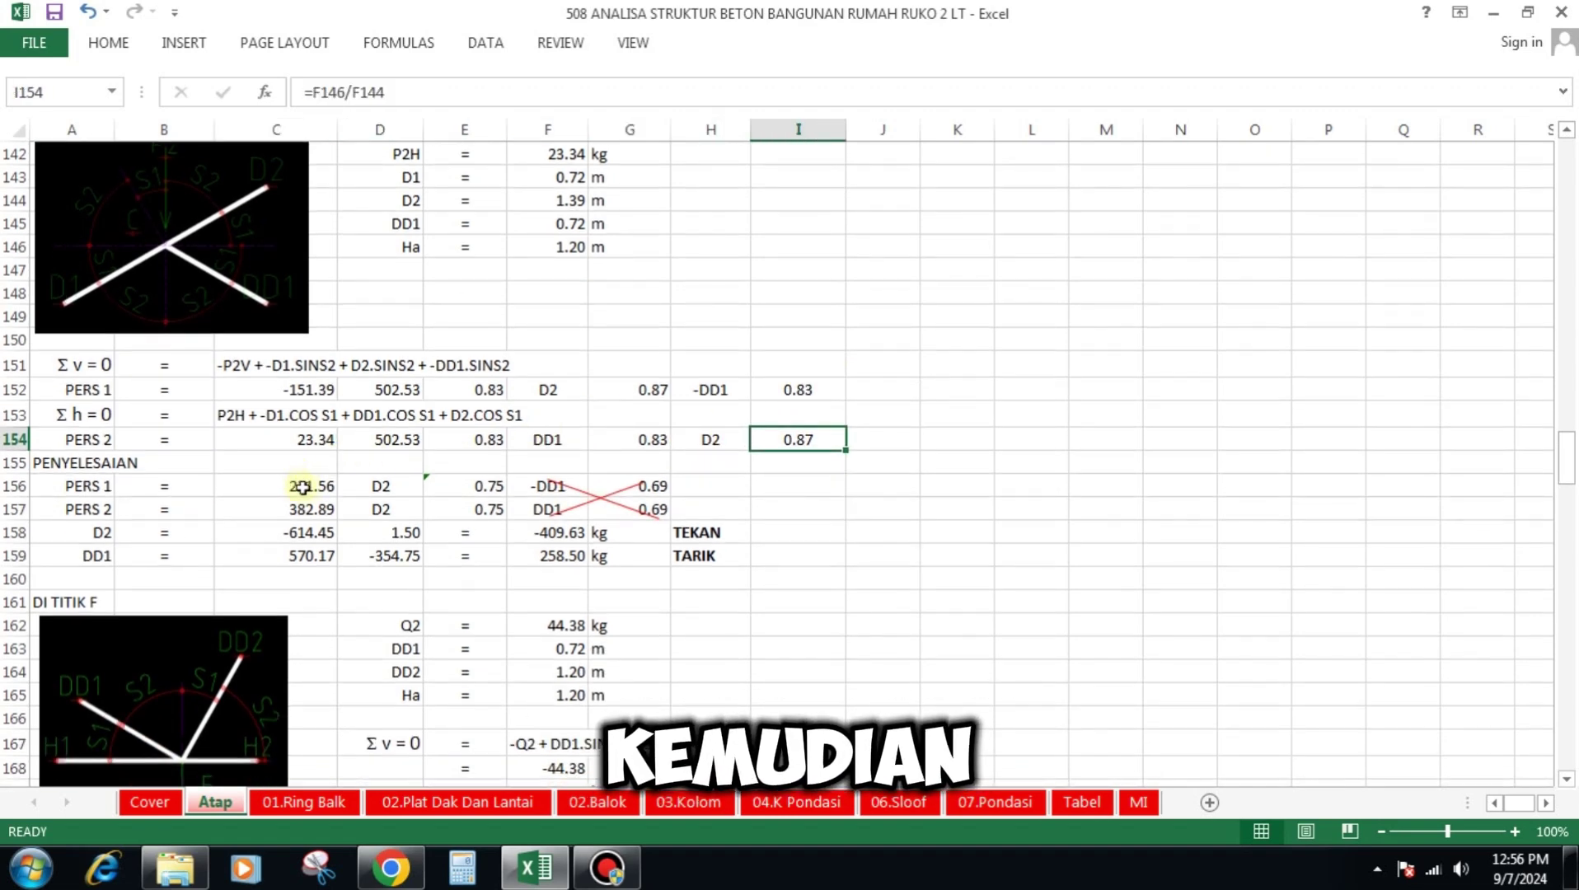
pyautogui.click(307, 487)
pyautogui.click(492, 487)
pyautogui.click(548, 486)
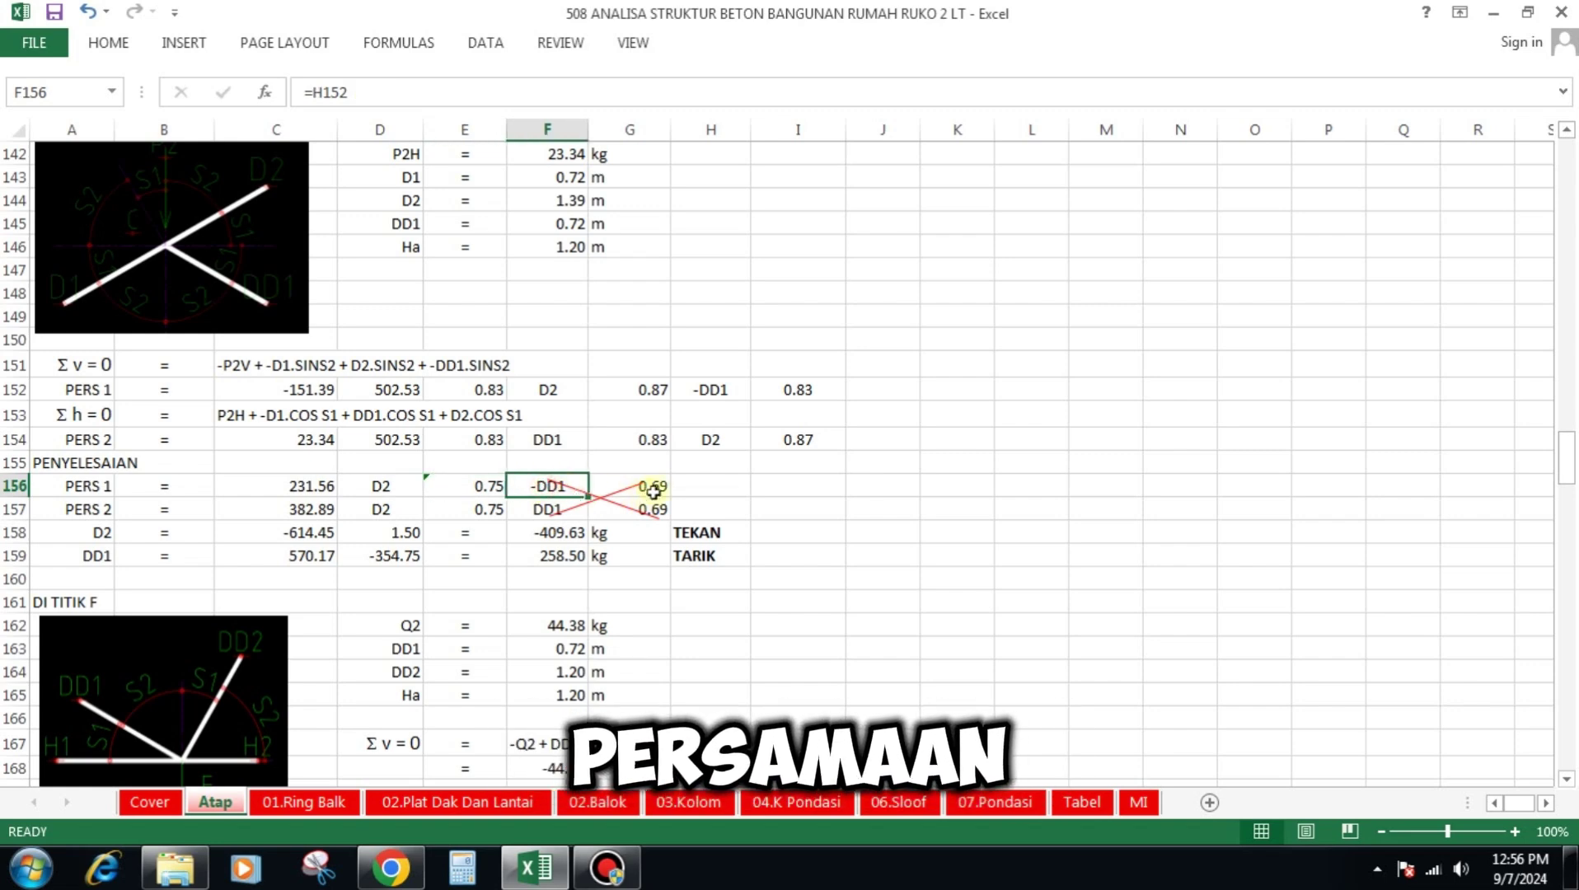
pyautogui.click(651, 487)
pyautogui.click(305, 512)
pyautogui.click(483, 511)
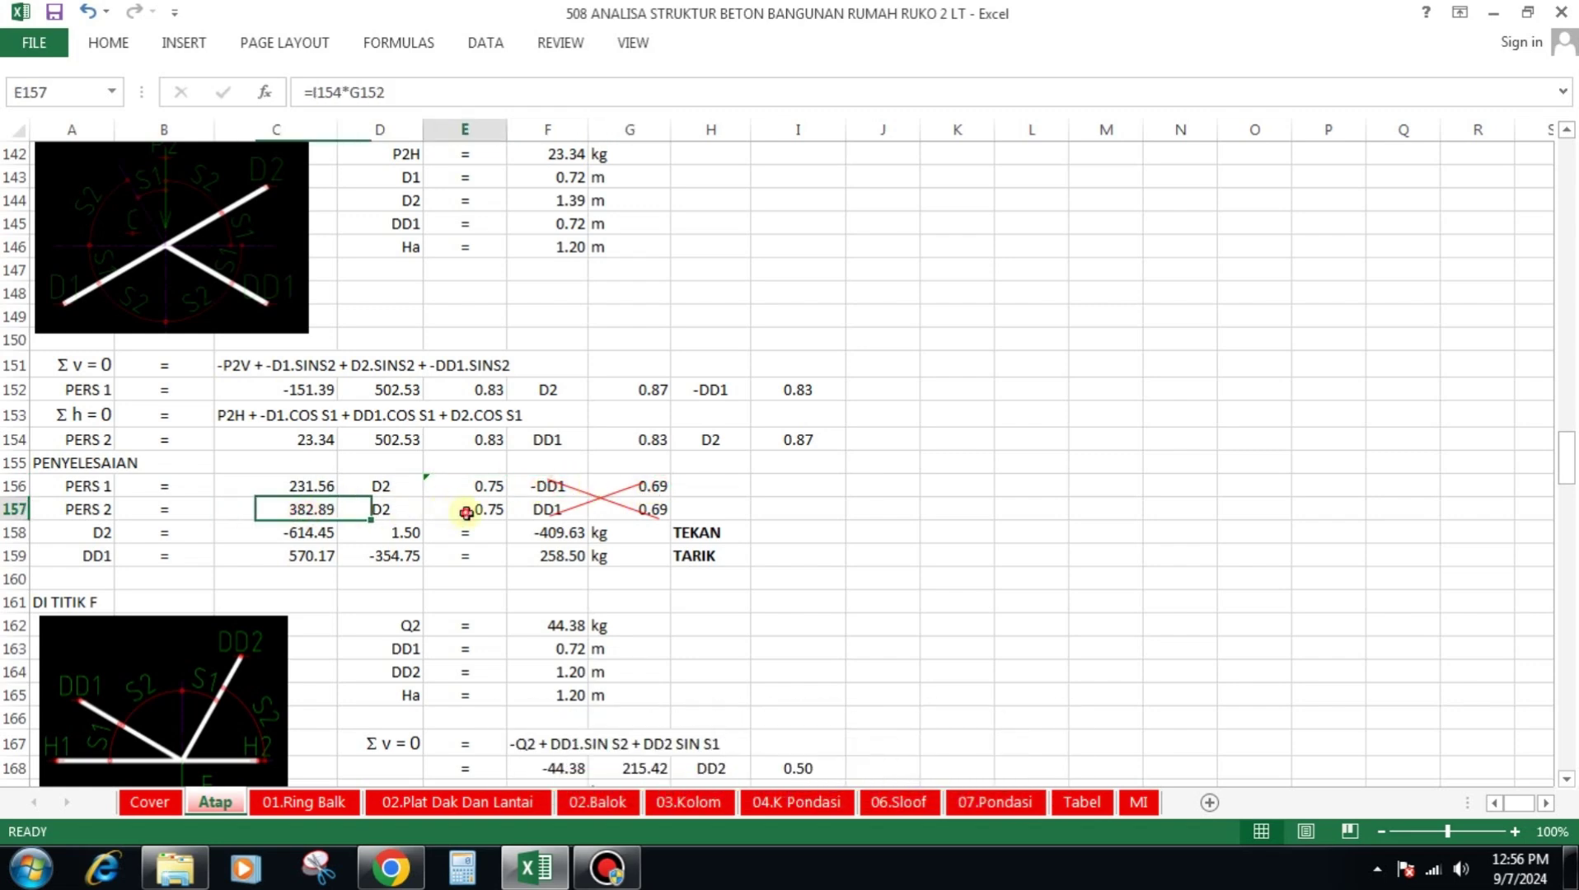
pyautogui.click(567, 509)
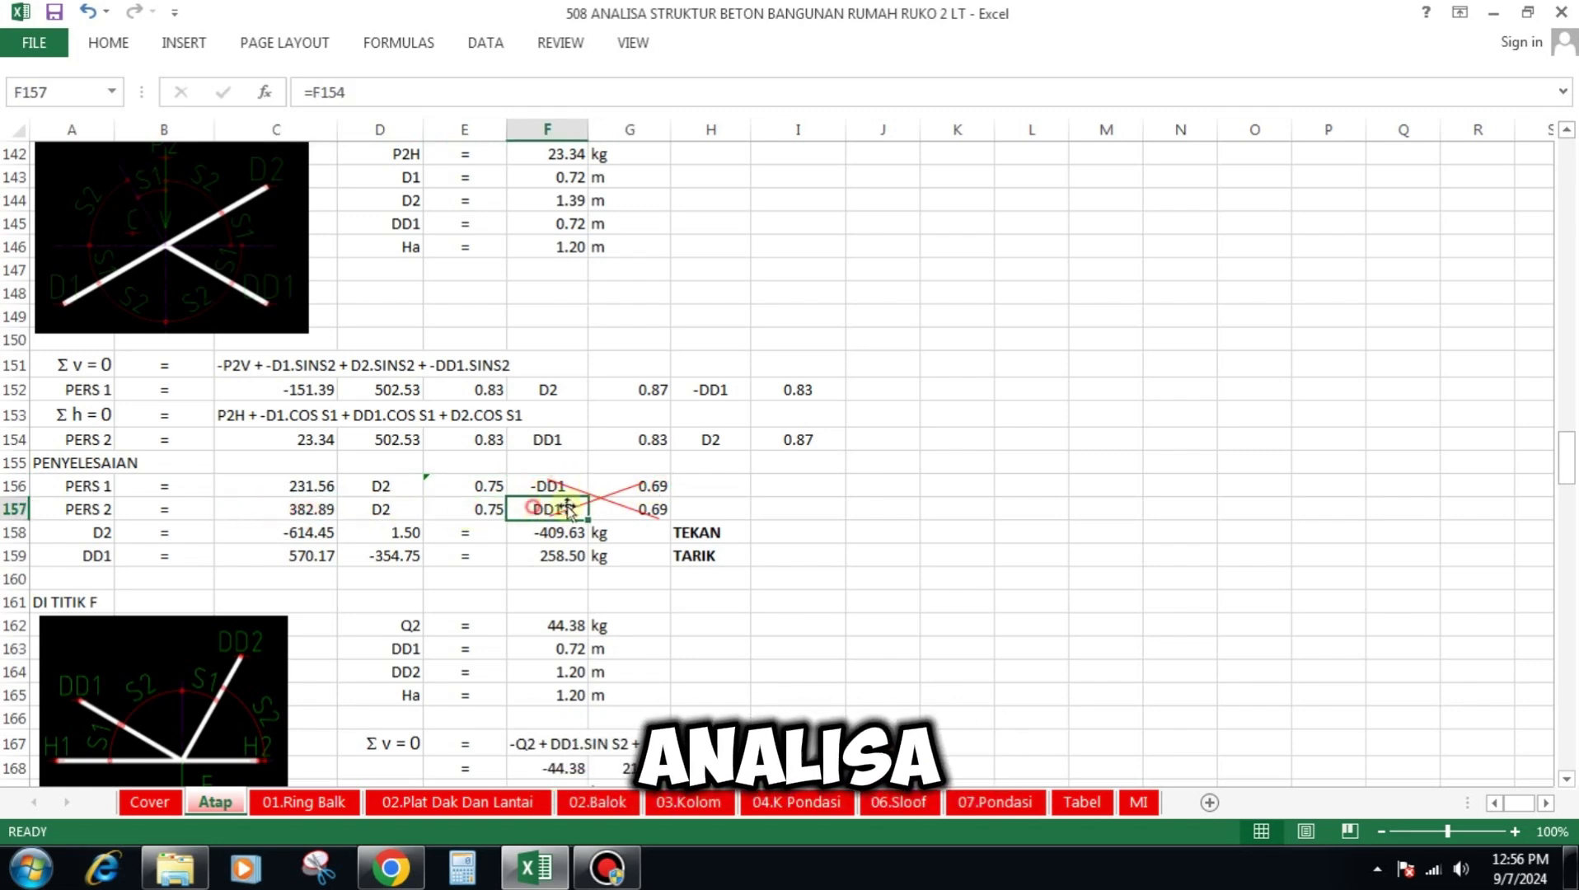
pyautogui.click(659, 508)
# - Review the D2 and DD1 member force calculations and their compression or tension checks in rows 158 and 159
pyautogui.click(312, 533)
pyautogui.click(404, 532)
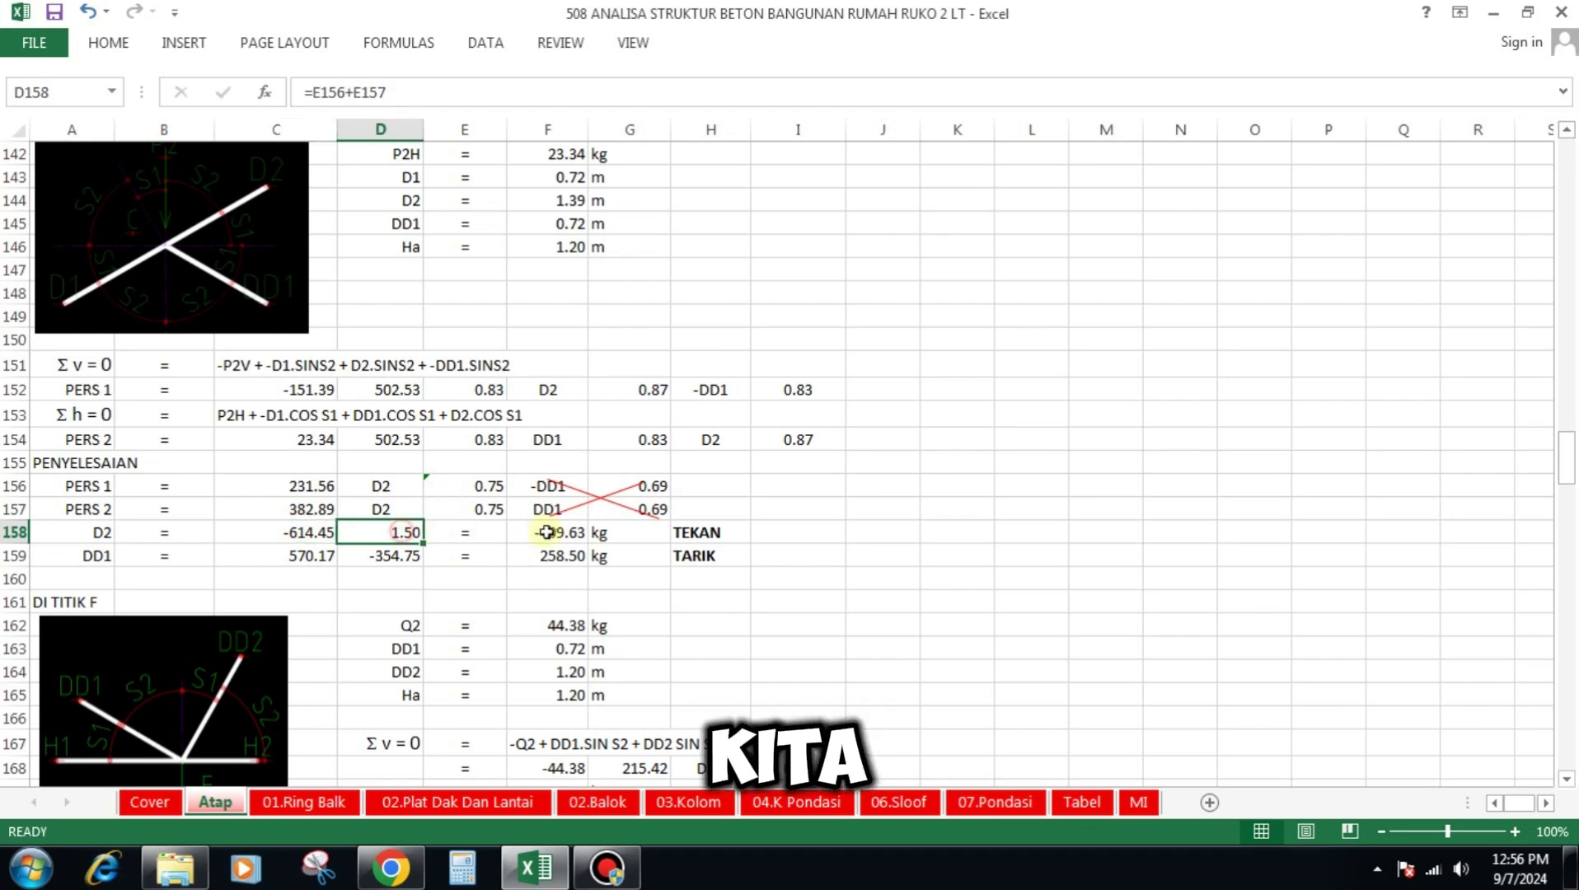
pyautogui.click(546, 532)
pyautogui.click(716, 531)
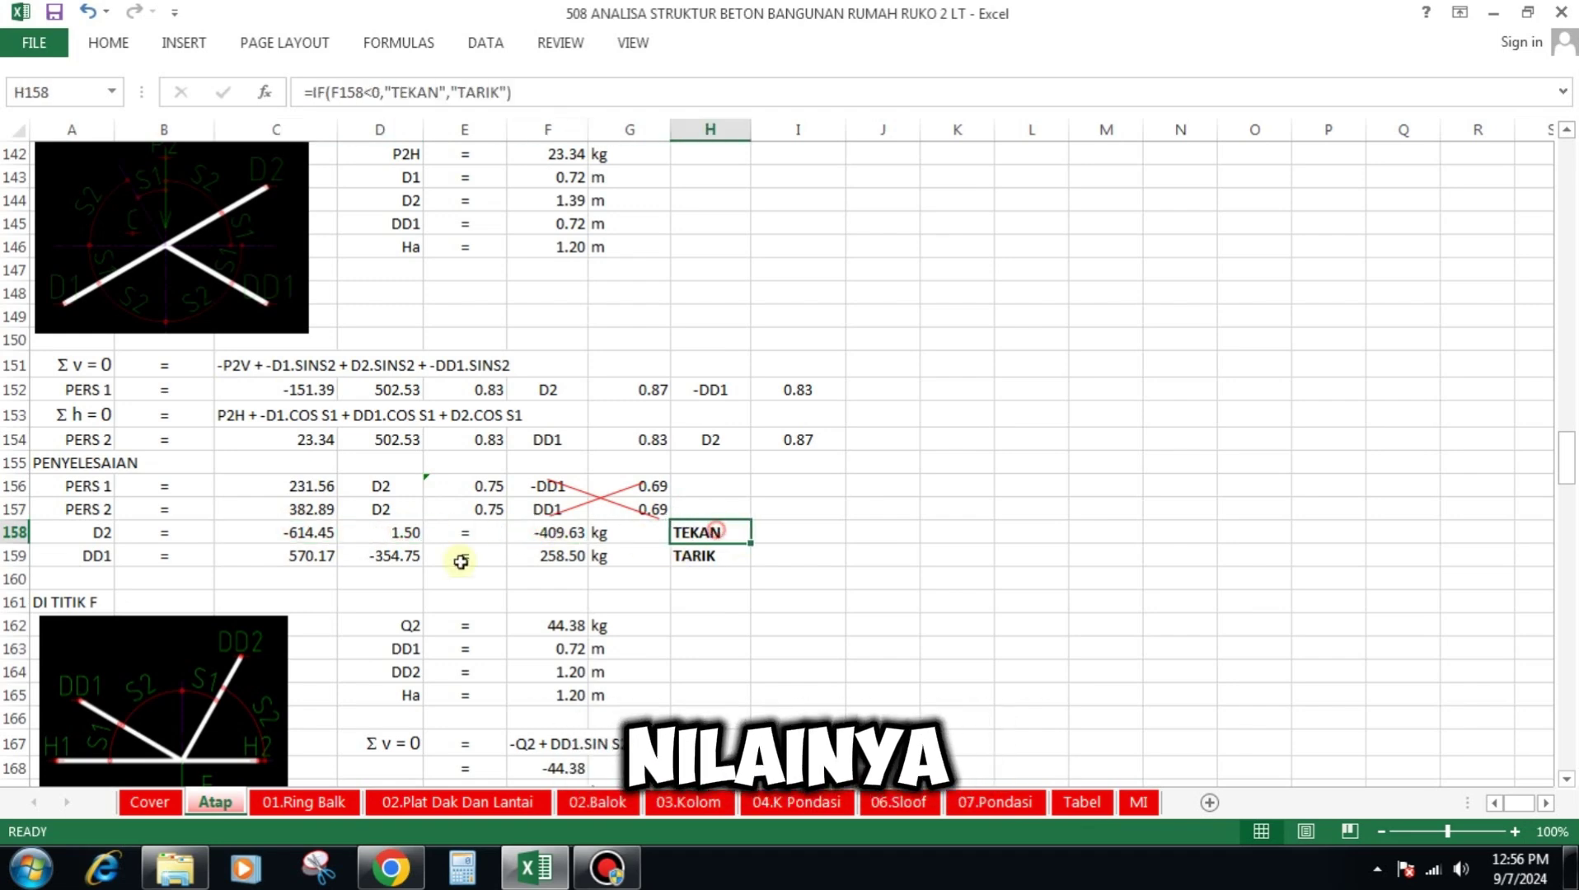
pyautogui.click(306, 559)
pyautogui.click(389, 560)
pyautogui.click(569, 559)
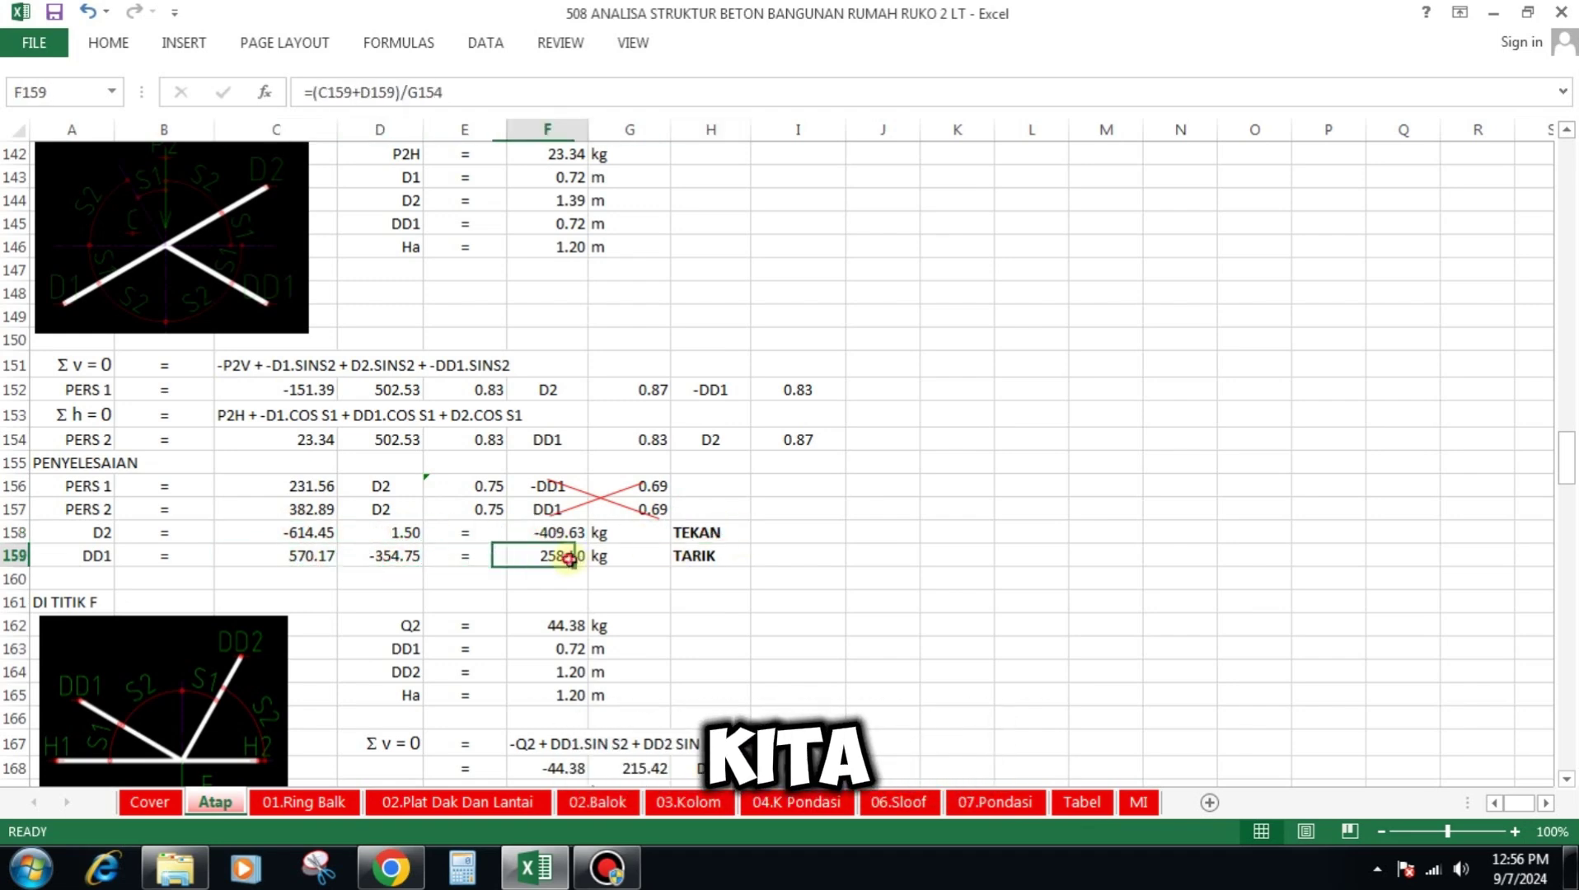
pyautogui.click(694, 559)
# - Review the Titik F joint load and member lengths in F162 to F165
pyautogui.scroll(-3, 718, 449)
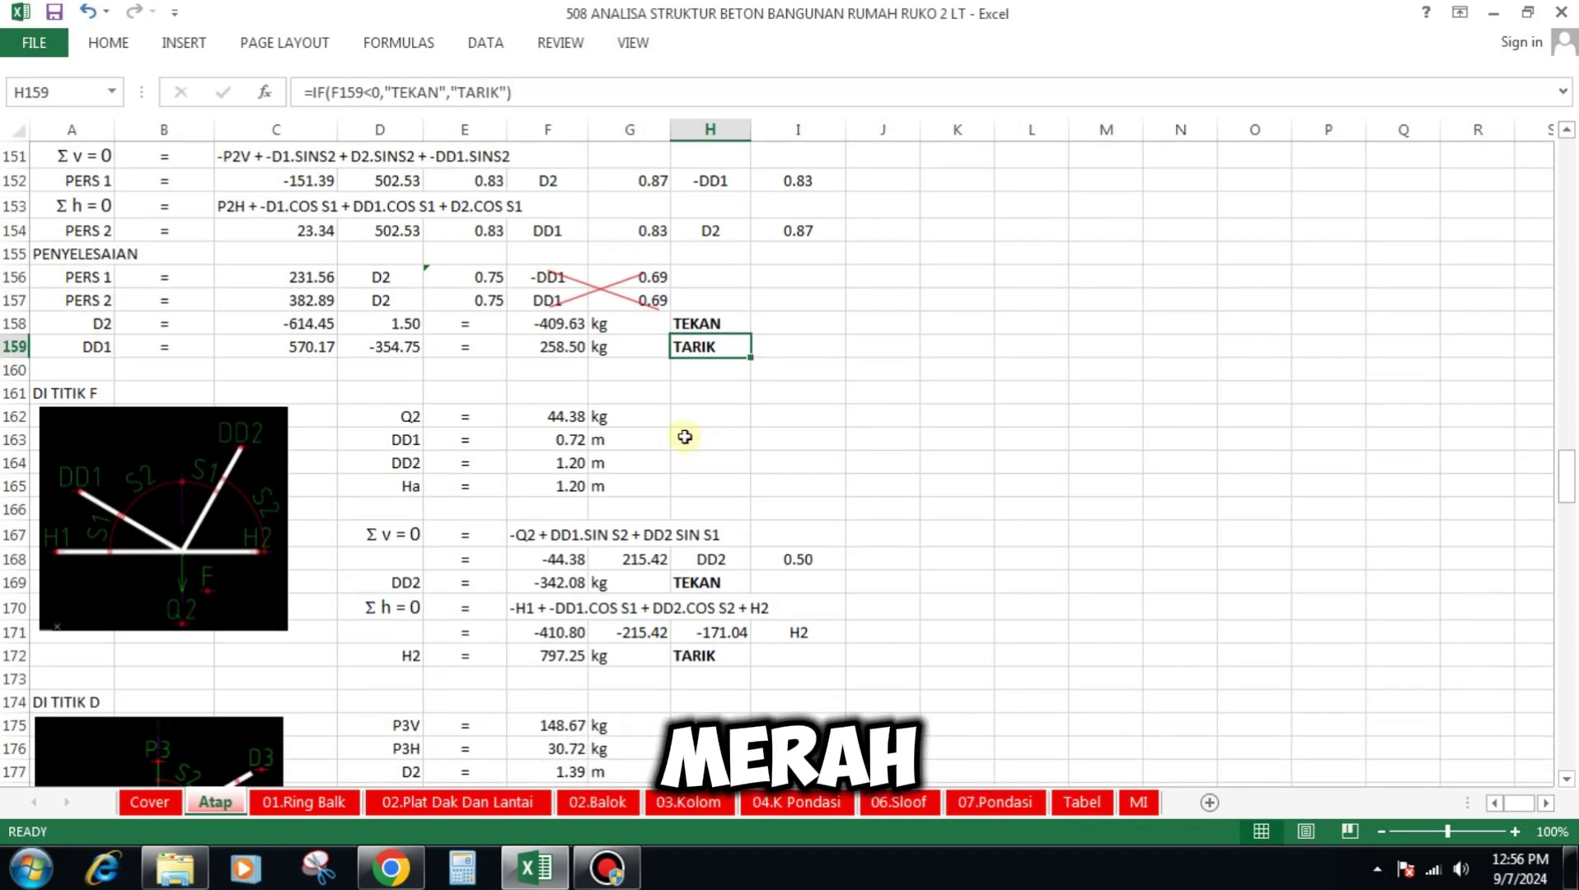
pyautogui.click(557, 417)
pyautogui.click(558, 440)
pyautogui.click(558, 462)
pyautogui.click(558, 484)
# - Examine the vertical equilibrium at Titik F in rows 167 to 169, including member DD2's force and its compression or tension check
pyautogui.click(399, 535)
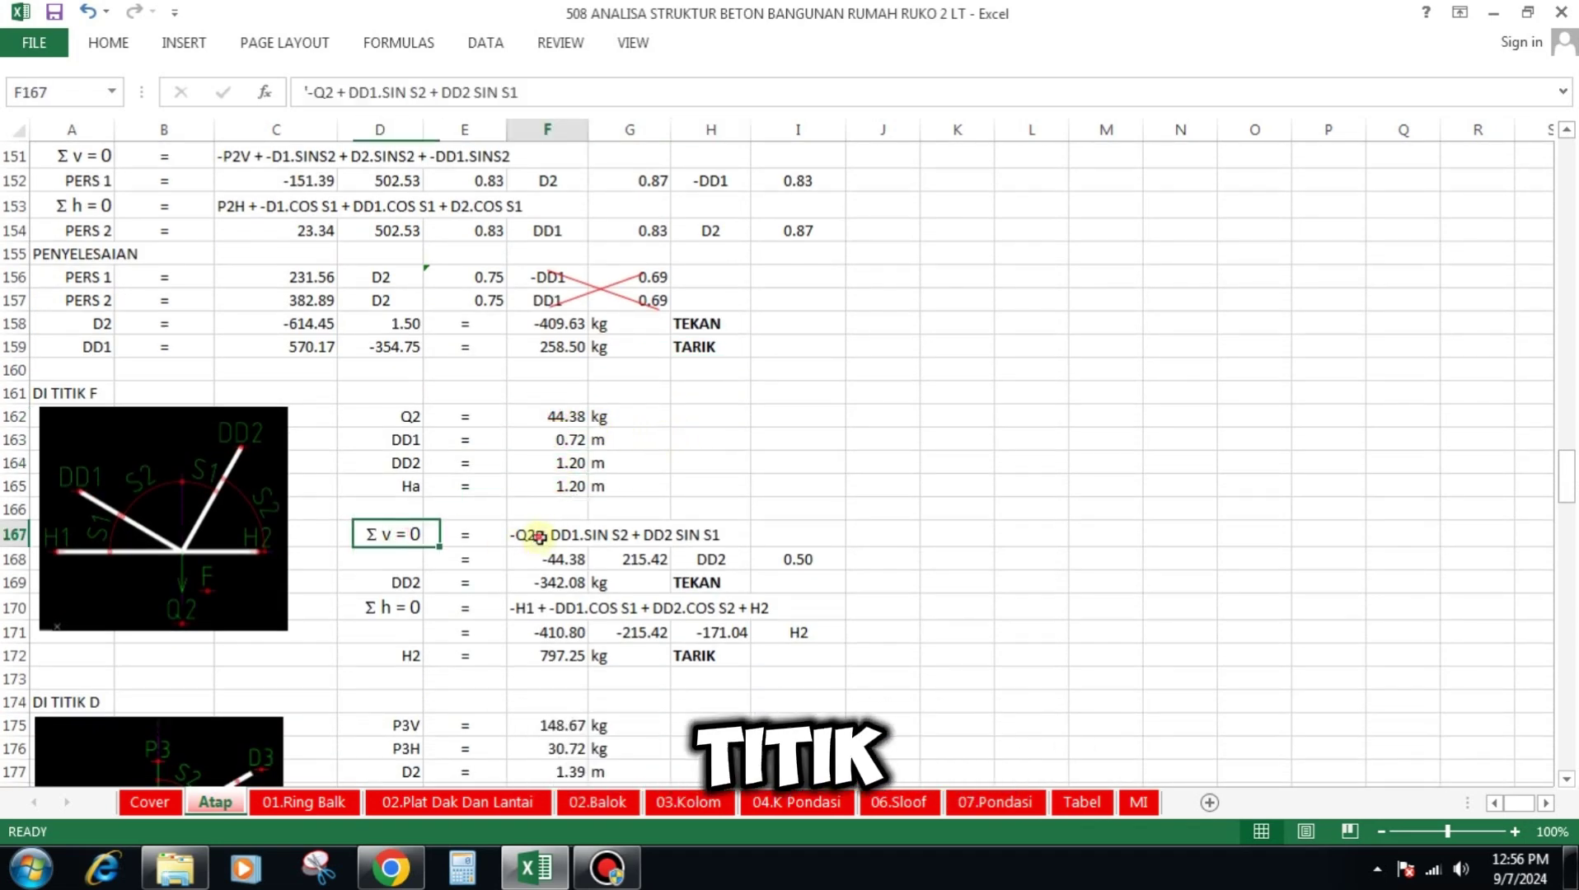
pyautogui.click(539, 535)
pyautogui.scroll(-2, 569, 503)
pyautogui.click(563, 414)
pyautogui.click(713, 413)
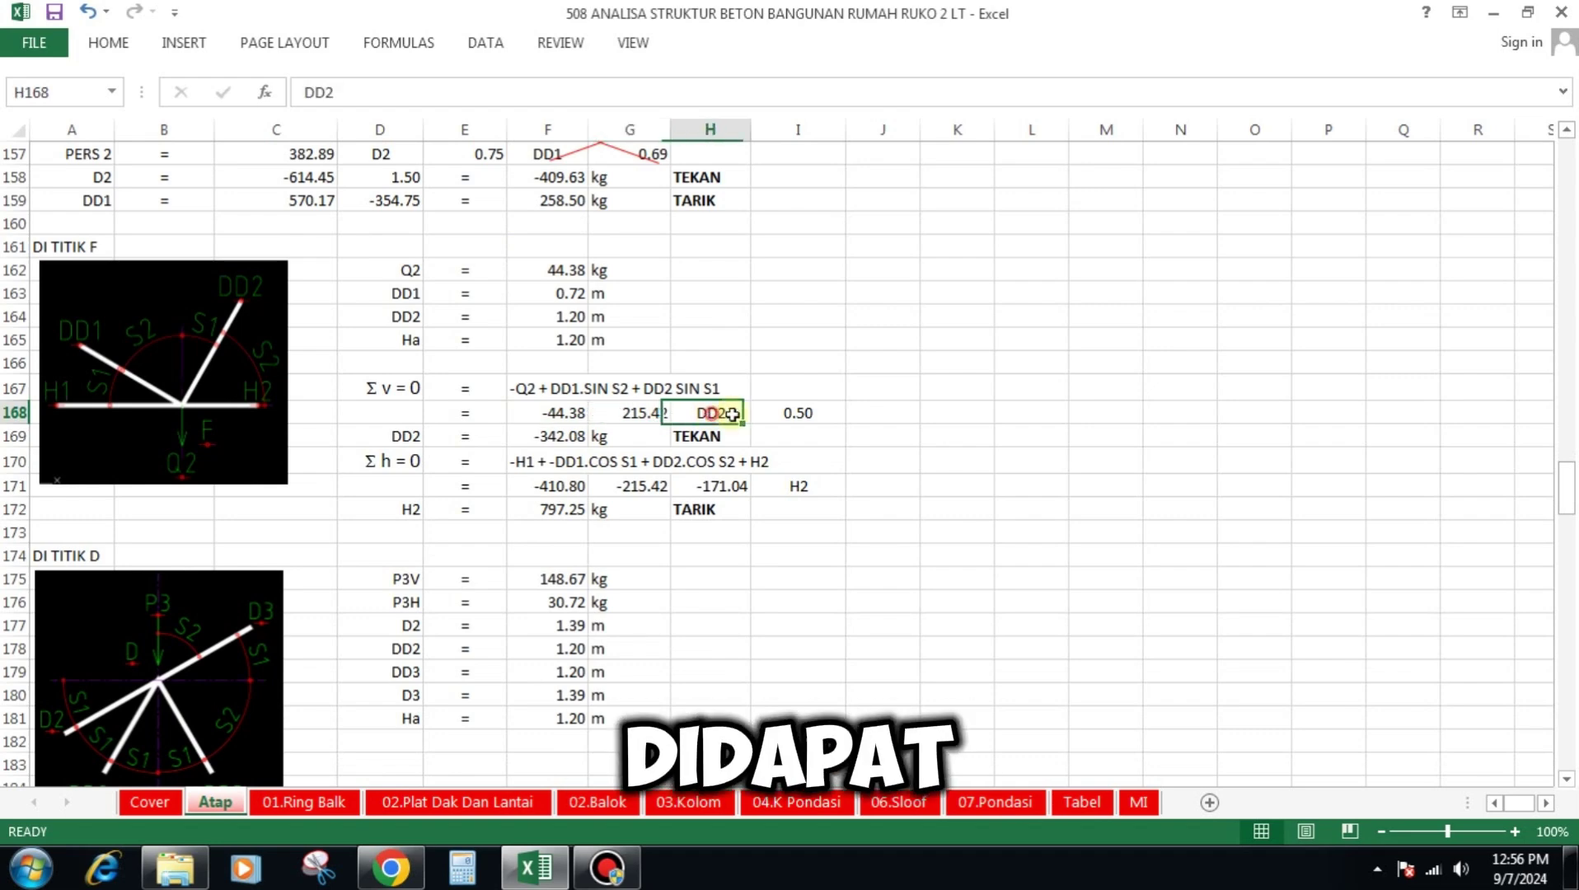
pyautogui.click(804, 412)
pyautogui.click(544, 440)
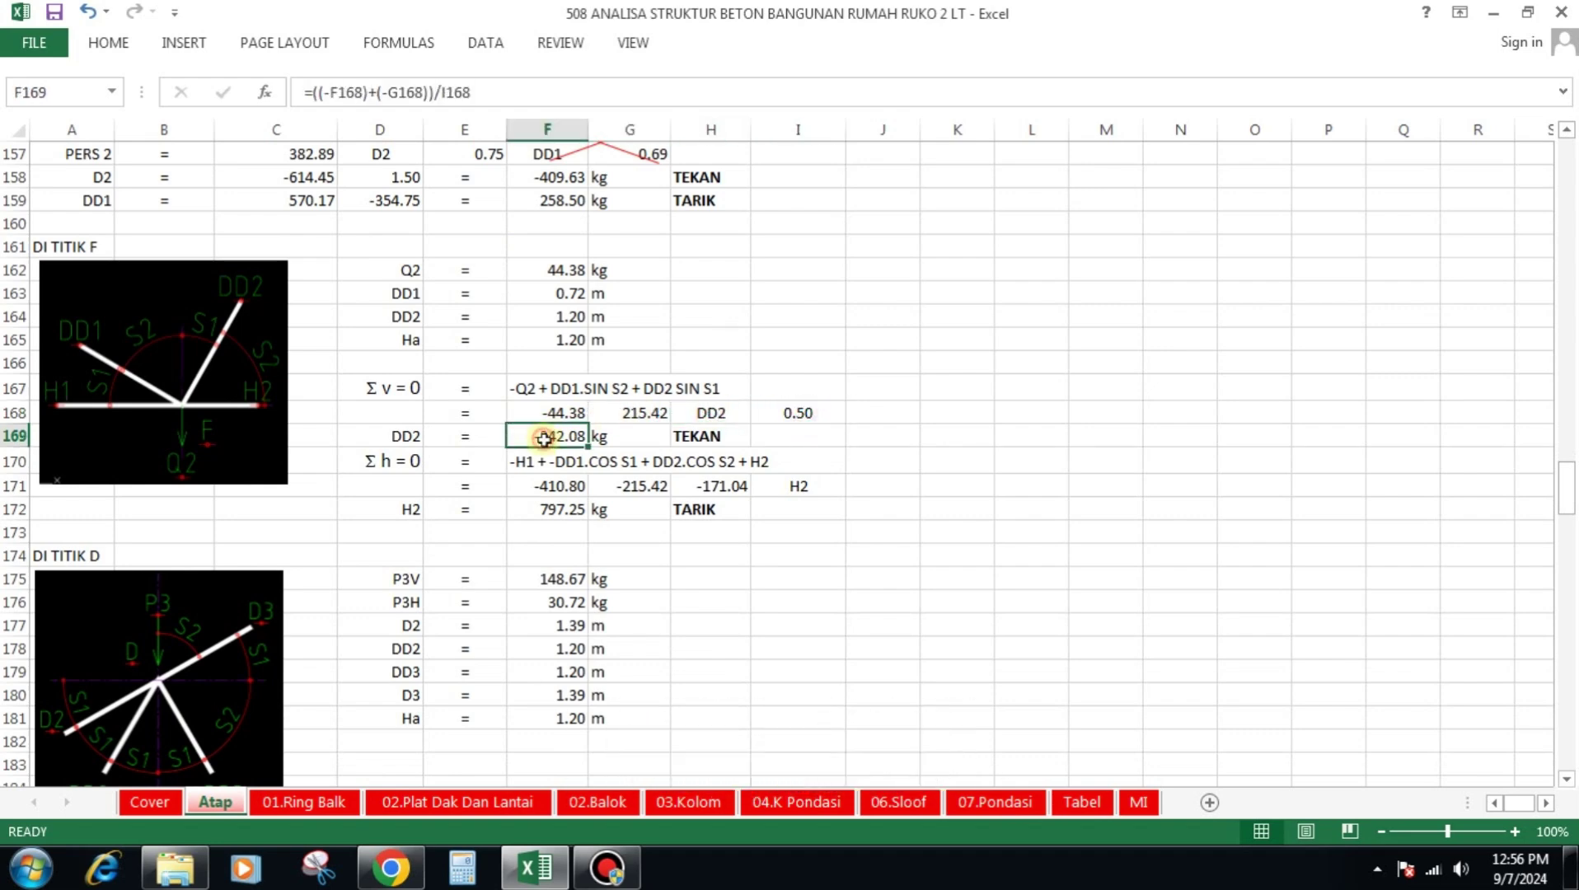
pyautogui.click(707, 441)
# - Examine the horizontal equilibrium at Titik F in rows 170 to 172, including member H2's force and its compression or tension check
pyautogui.click(551, 461)
pyautogui.click(548, 486)
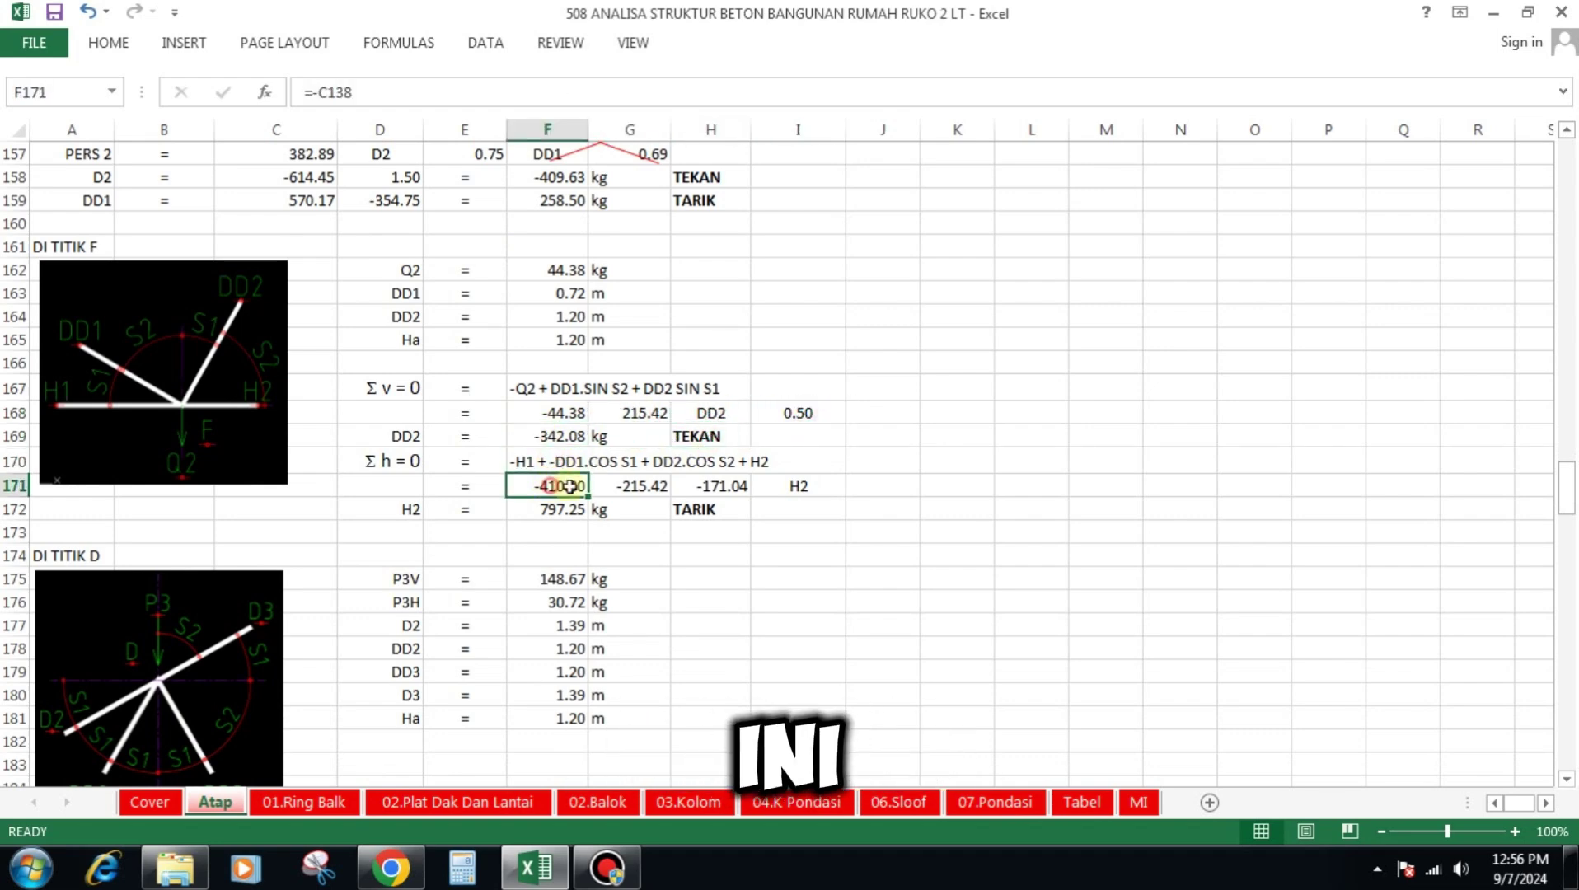
pyautogui.click(630, 487)
pyautogui.click(707, 485)
pyautogui.click(797, 486)
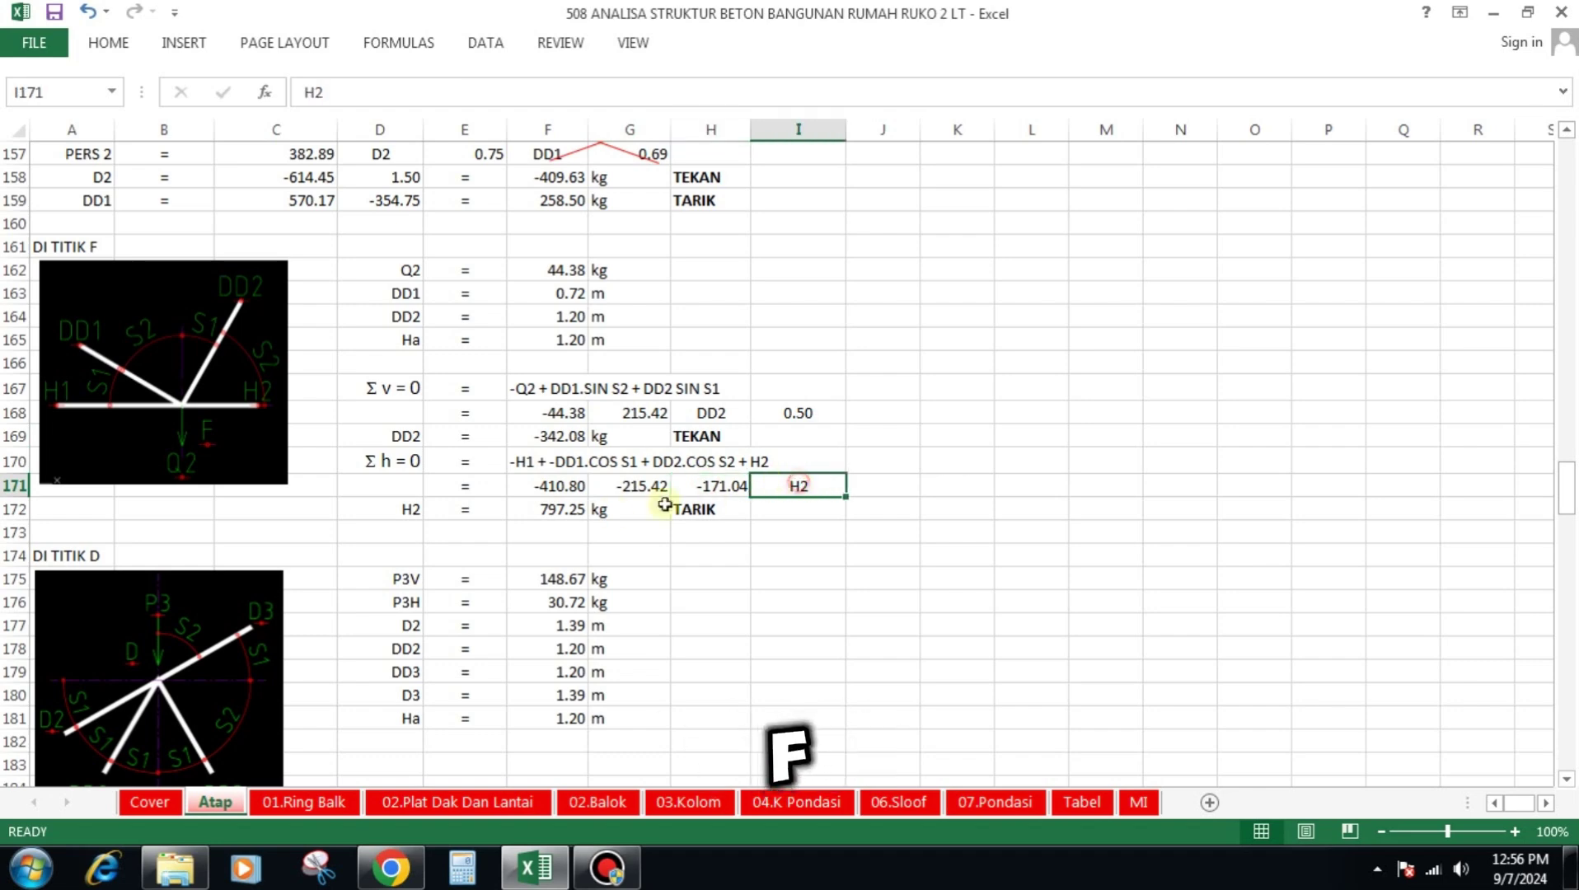
pyautogui.click(563, 514)
pyautogui.click(701, 512)
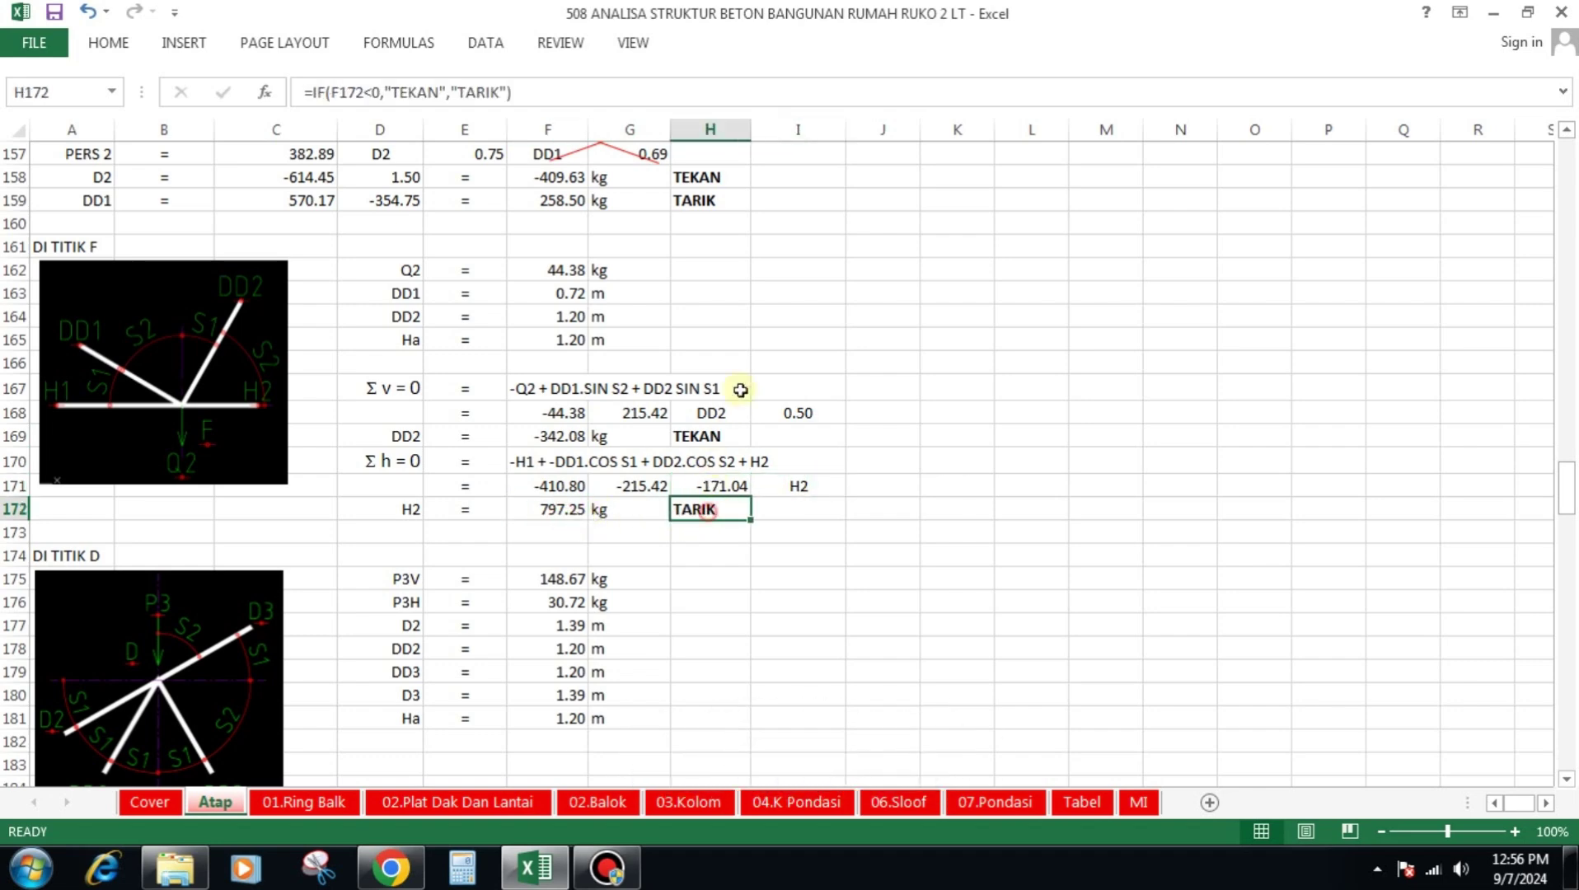
# - Review the Titik D joint loads and member lengths in F175 to F181
pyautogui.scroll(-2, 715, 388)
pyautogui.click(565, 442)
pyautogui.click(570, 464)
pyautogui.click(574, 487)
pyautogui.click(576, 511)
pyautogui.click(576, 534)
pyautogui.click(574, 557)
pyautogui.click(571, 580)
# - Examine the vertical equilibrium formula at Titik D and each term of its first equation in rows 186 and 187
pyautogui.scroll(-4, 719, 431)
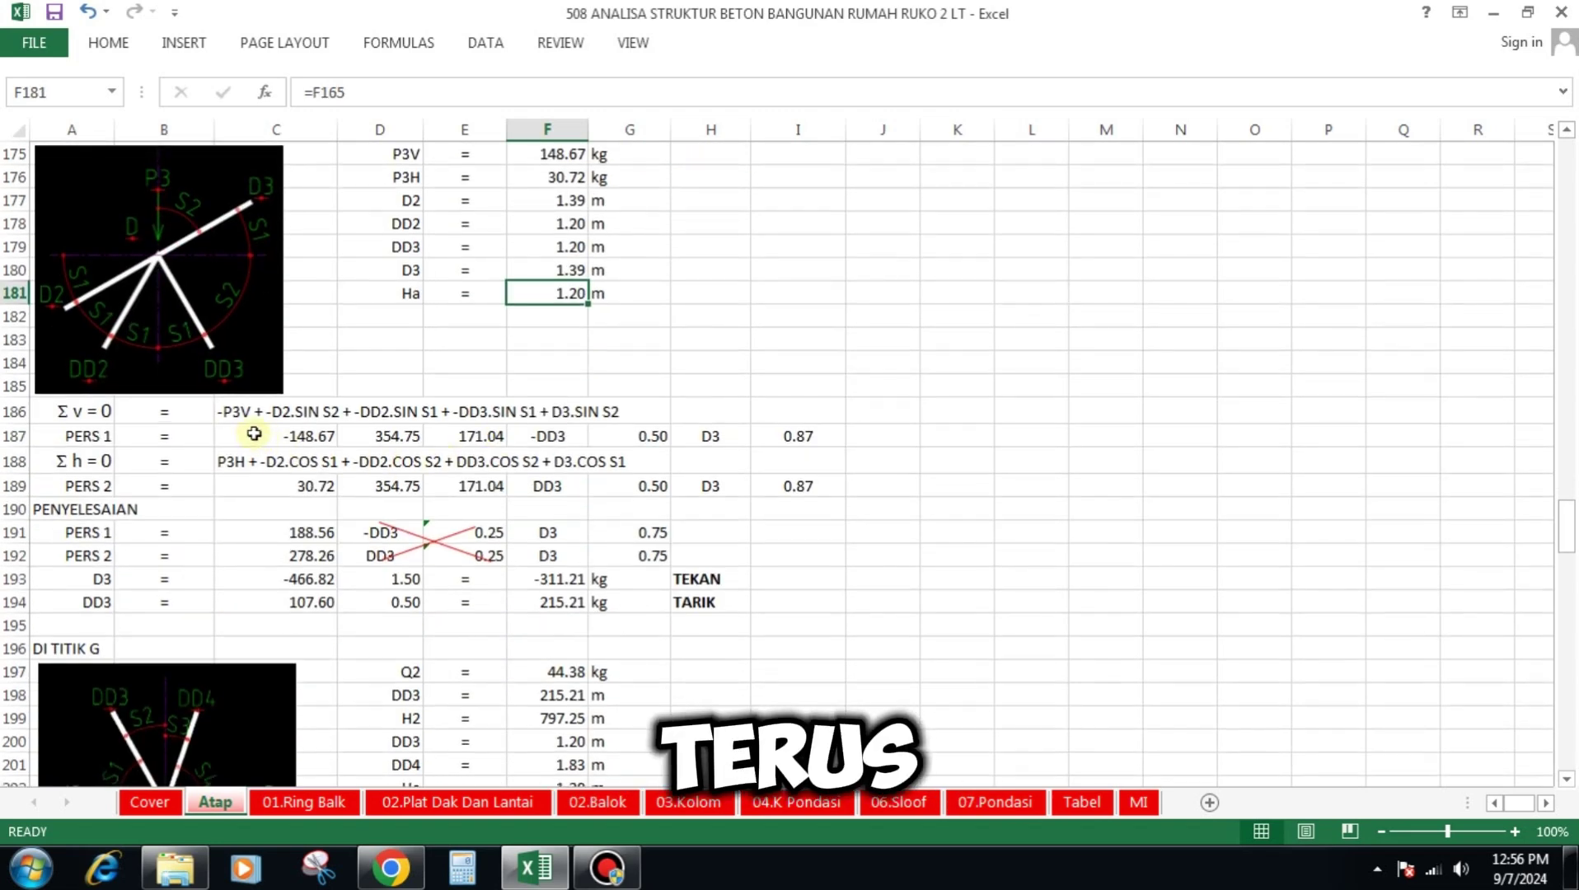
pyautogui.click(247, 410)
pyautogui.click(291, 436)
pyautogui.click(387, 436)
pyautogui.click(491, 436)
pyautogui.click(560, 436)
pyautogui.click(631, 435)
pyautogui.click(714, 435)
pyautogui.click(797, 436)
# - Examine the horizontal equilibrium formula at Titik D and each term of its second equation in rows 188 and 189
pyautogui.click(226, 463)
pyautogui.click(301, 487)
pyautogui.click(400, 488)
pyautogui.click(486, 486)
pyautogui.click(546, 487)
pyautogui.click(631, 487)
pyautogui.click(714, 484)
pyautogui.click(798, 486)
# - Inspect the elimination of DD3 between the two Titik D equations in rows 191 and 192 of the Penyelesaian block
pyautogui.scroll(-2, 670, 380)
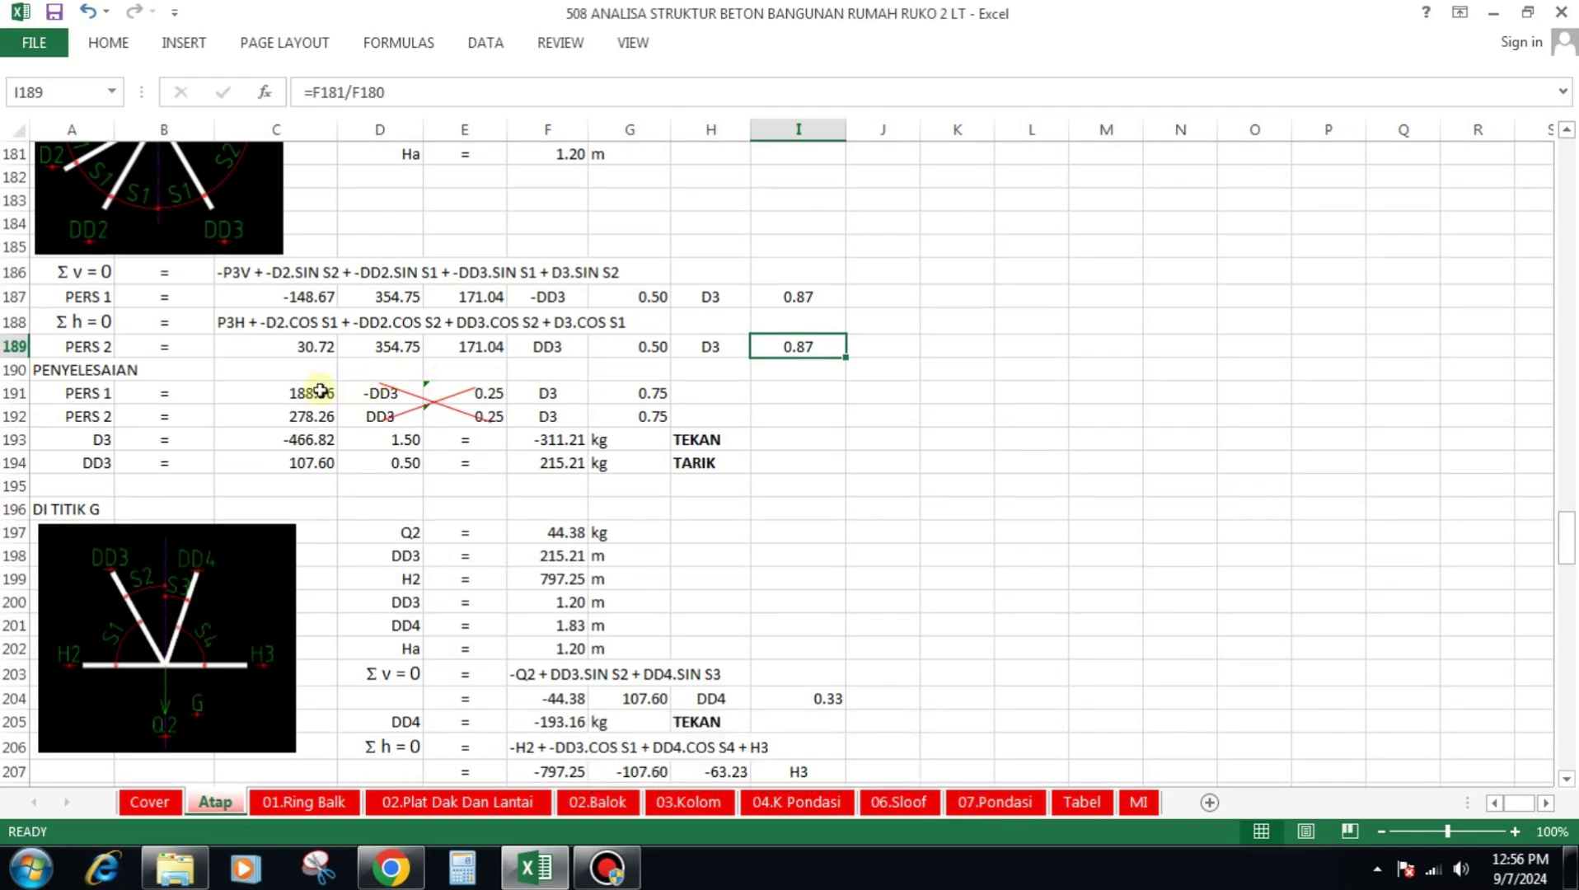
pyautogui.click(309, 397)
pyautogui.click(381, 396)
pyautogui.click(461, 395)
pyautogui.click(564, 393)
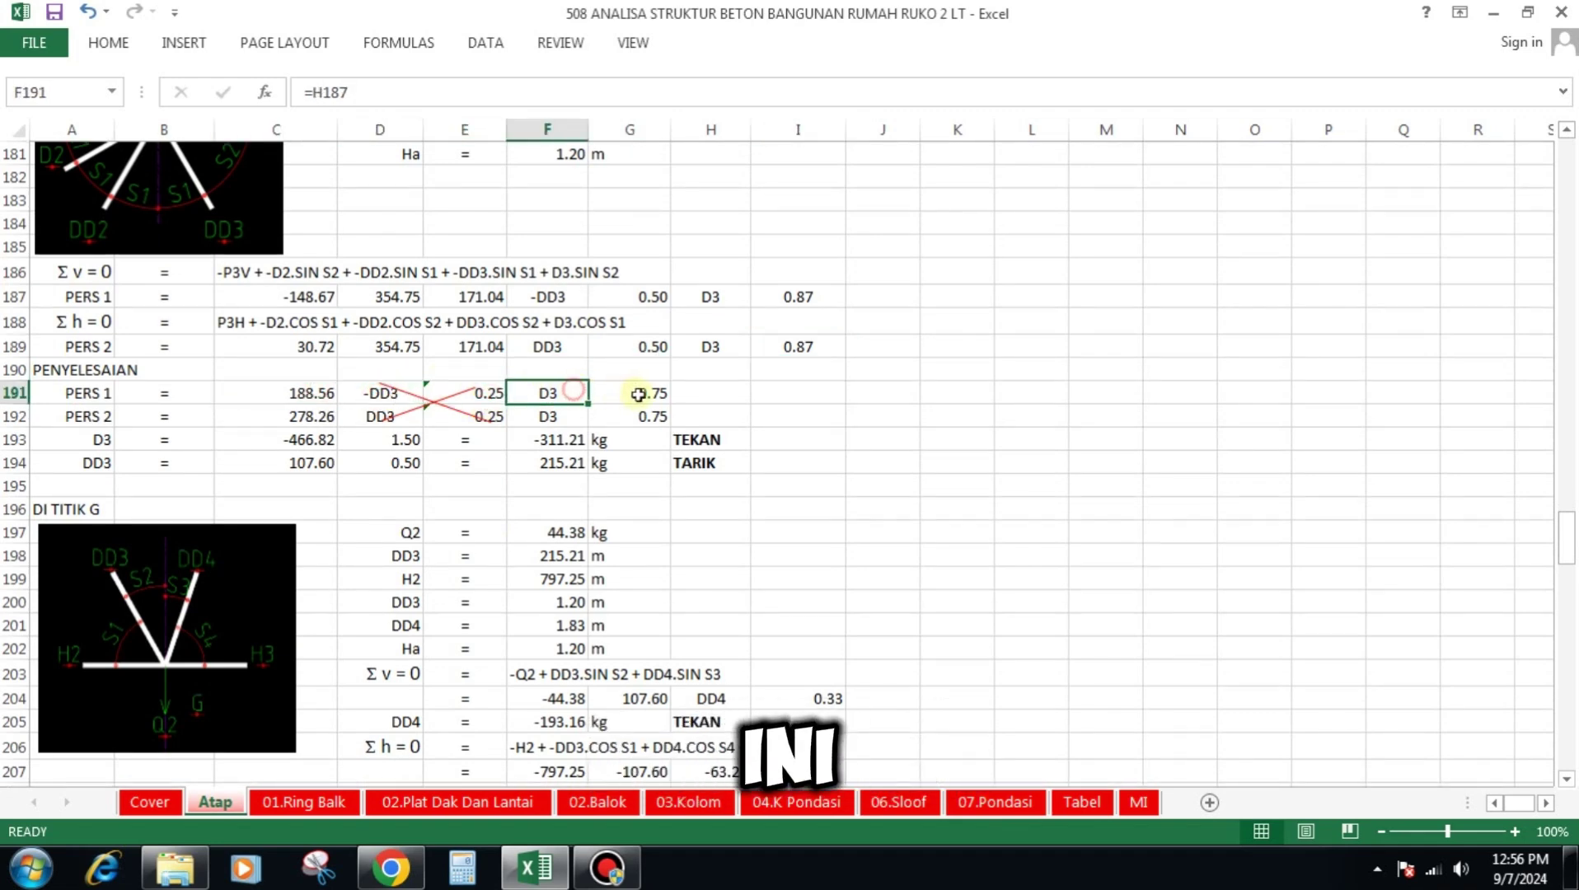
pyautogui.click(651, 394)
pyautogui.click(367, 416)
pyautogui.click(309, 417)
pyautogui.click(379, 417)
pyautogui.click(493, 416)
pyautogui.click(557, 416)
pyautogui.click(649, 416)
# - Inspect the D3 and DD3 force solutions in rows 193 and 194, including their TEKAN or TARIK classifications
pyautogui.click(313, 441)
pyautogui.click(383, 443)
pyautogui.click(543, 442)
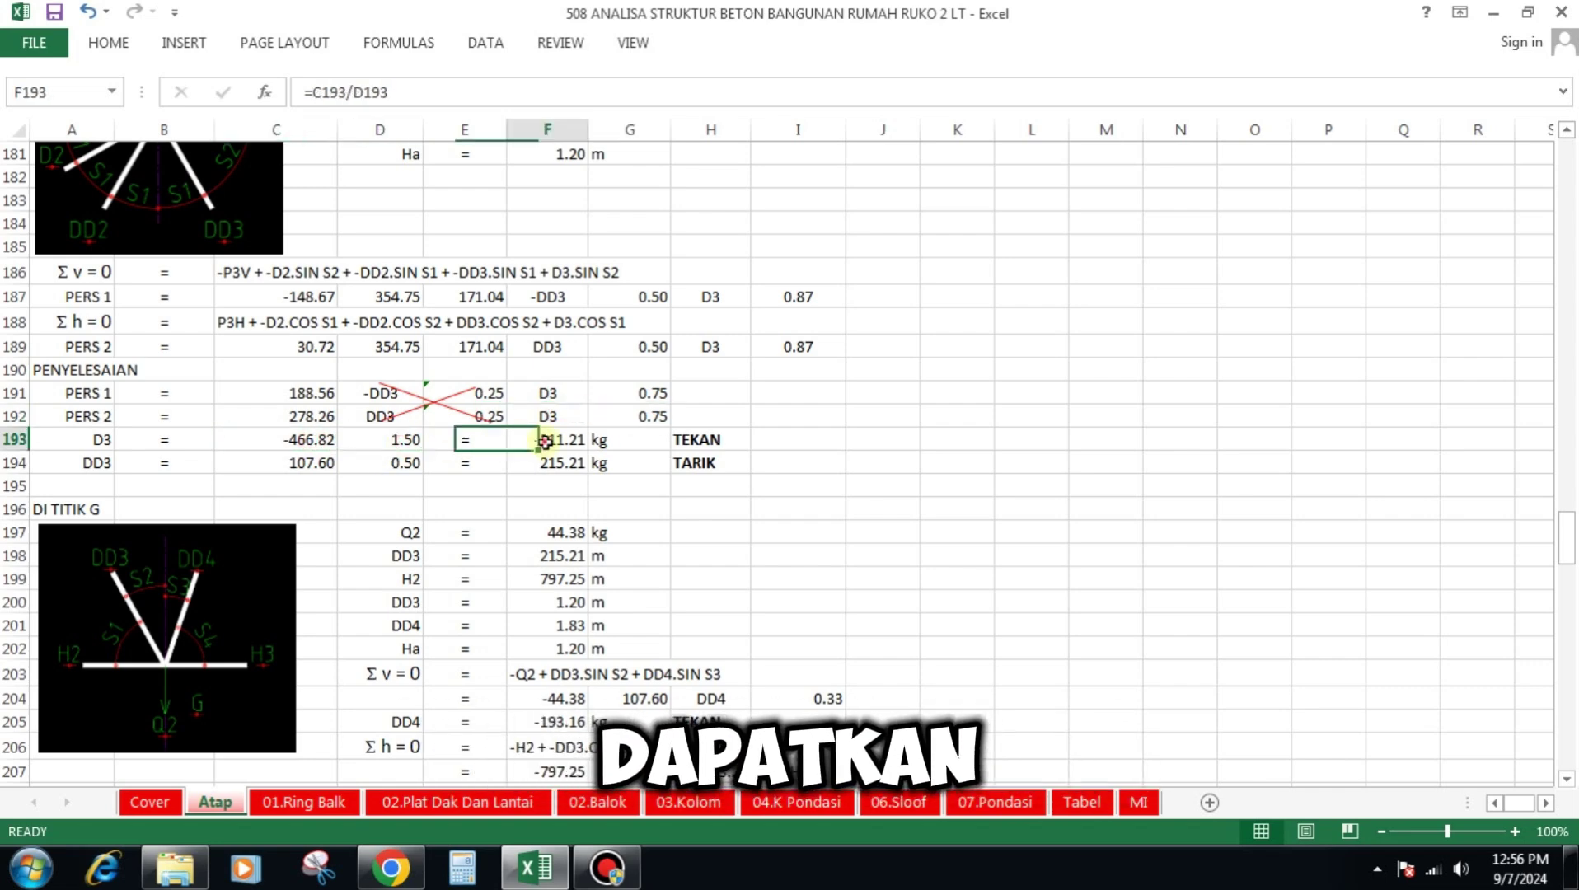
pyautogui.click(692, 440)
pyautogui.click(288, 463)
pyautogui.click(394, 463)
pyautogui.click(556, 463)
pyautogui.click(690, 466)
# - Review the Titik G load, known member forces and member lengths in F197 to F202
pyautogui.scroll(-3, 652, 356)
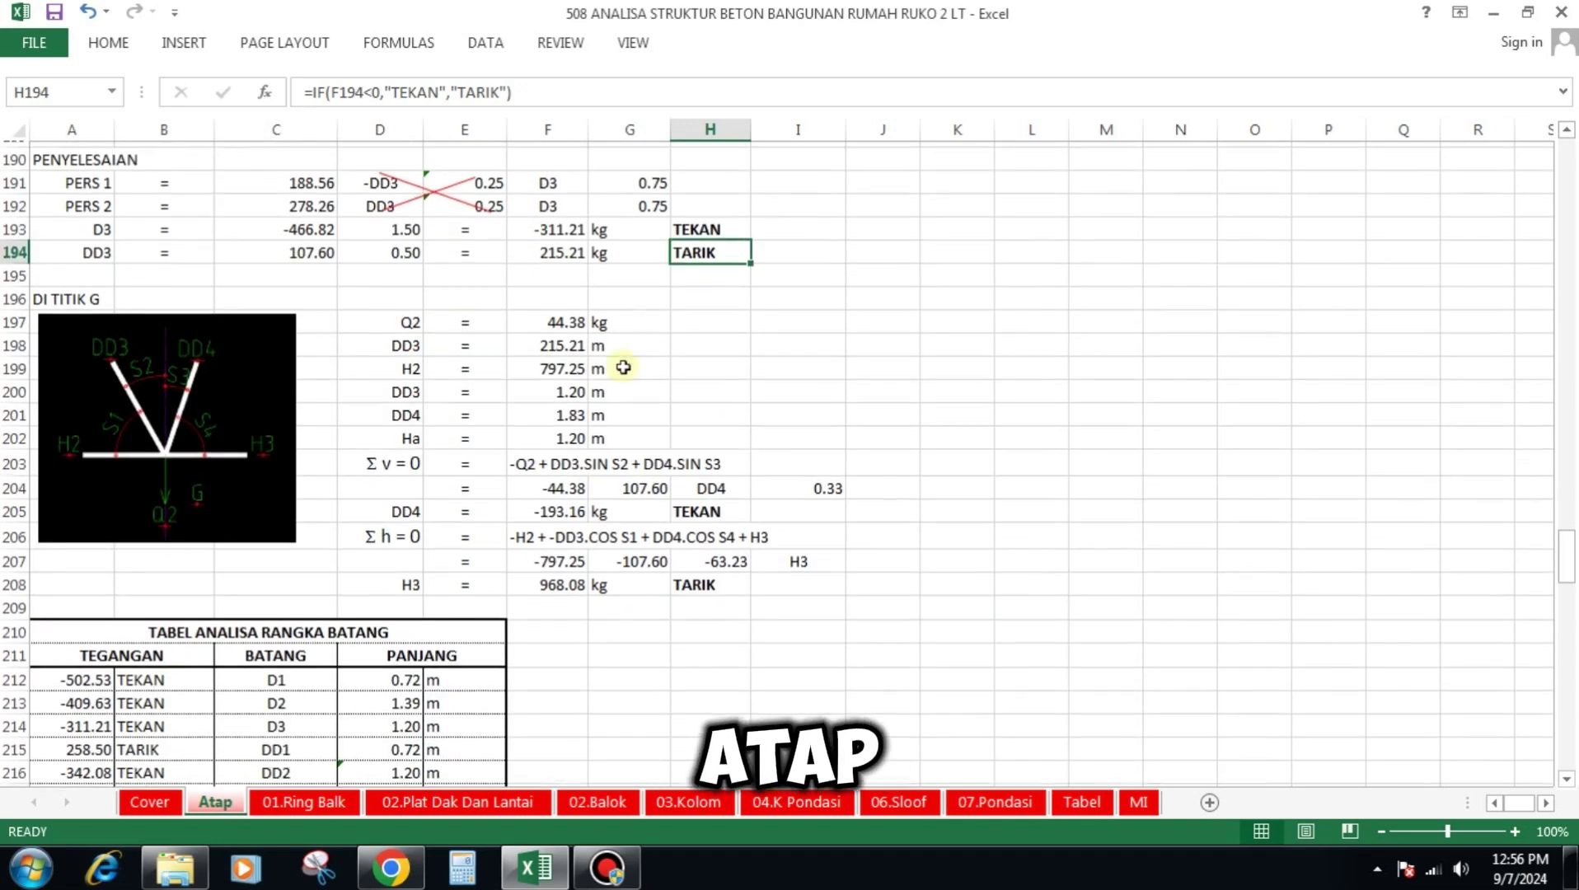
pyautogui.click(569, 321)
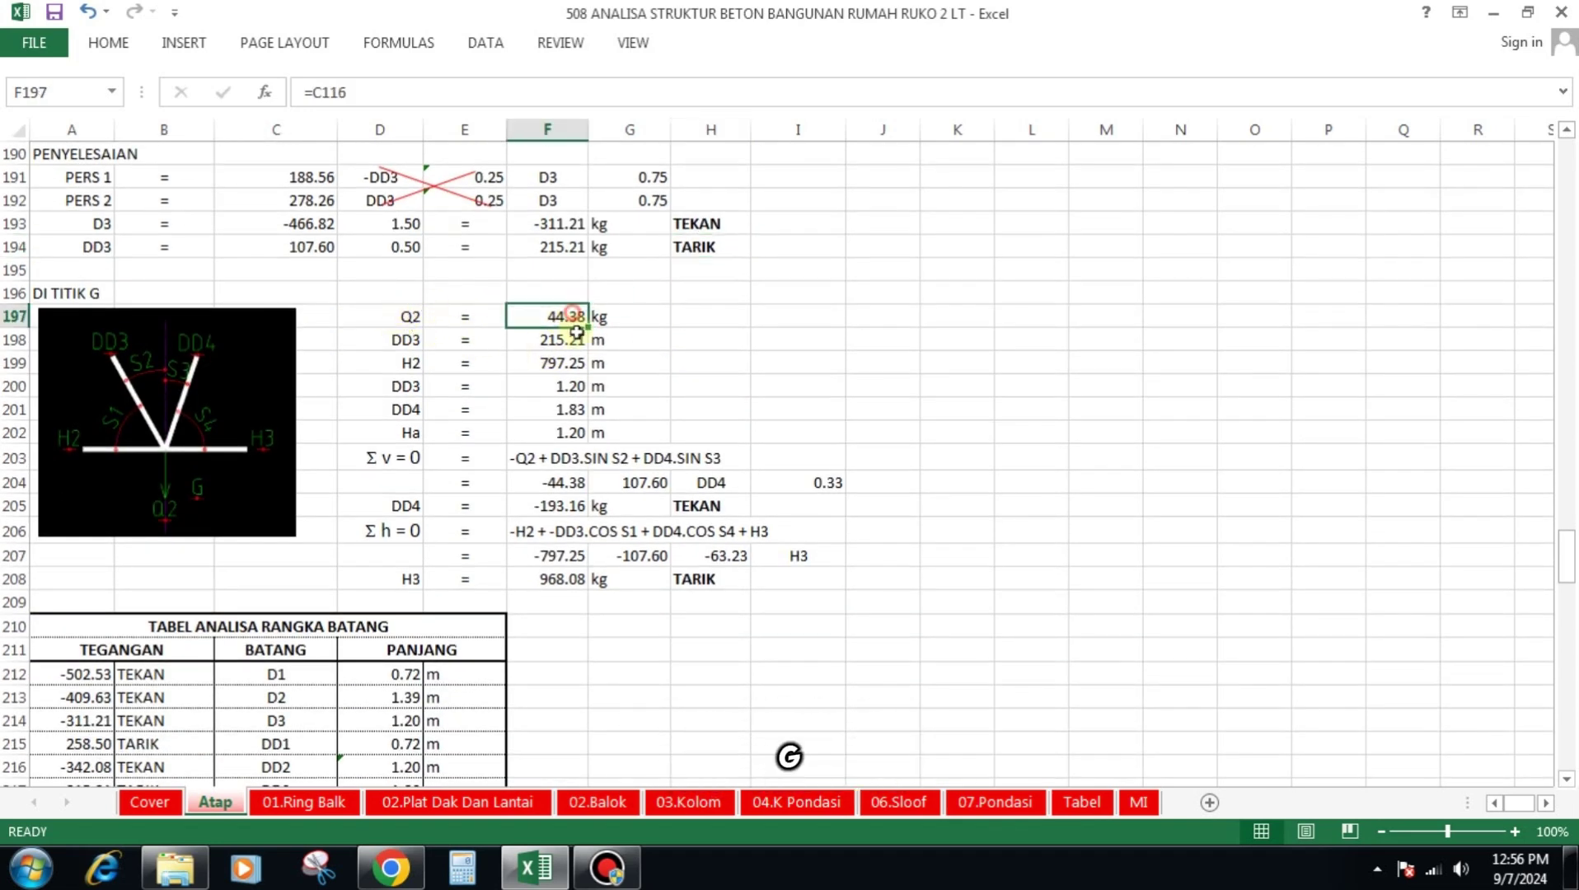
pyautogui.click(561, 341)
pyautogui.click(572, 368)
pyautogui.click(572, 389)
pyautogui.click(570, 411)
pyautogui.click(565, 435)
# - Examine the vertical equilibrium formula at Titik G, its terms in row 204 and the DD4 force solution in row 205
pyautogui.click(408, 458)
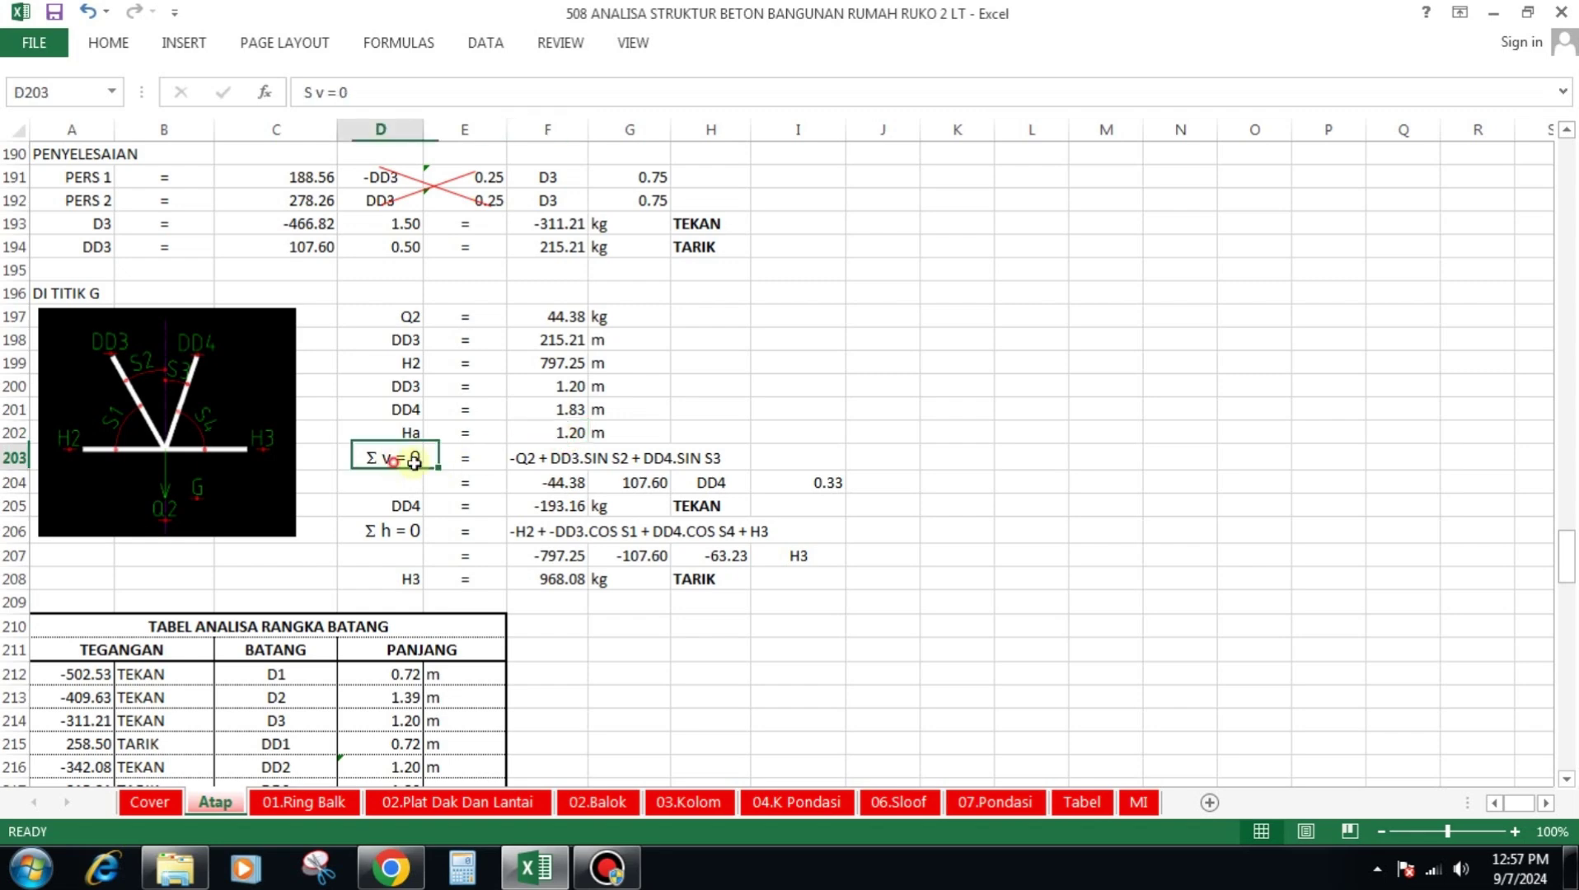
pyautogui.click(536, 458)
pyautogui.click(551, 482)
pyautogui.click(651, 493)
pyautogui.click(709, 485)
pyautogui.click(825, 482)
pyautogui.click(557, 506)
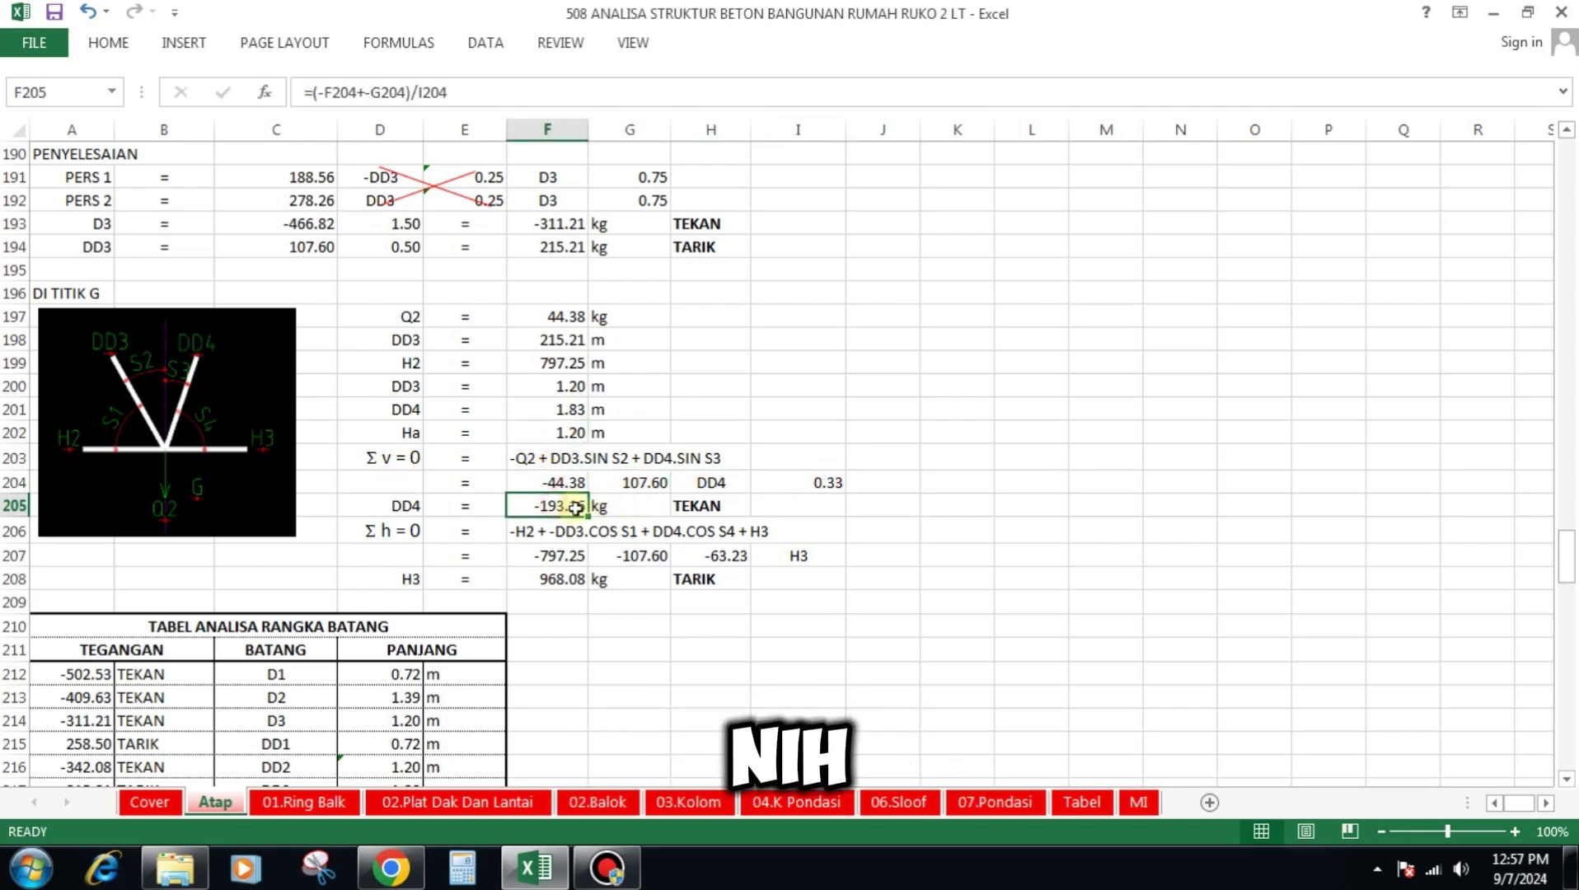
pyautogui.click(700, 505)
# - Examine the horizontal equilibrium formula at Titik G, its terms in row 207 and the H3 classification in row 208
pyautogui.click(560, 534)
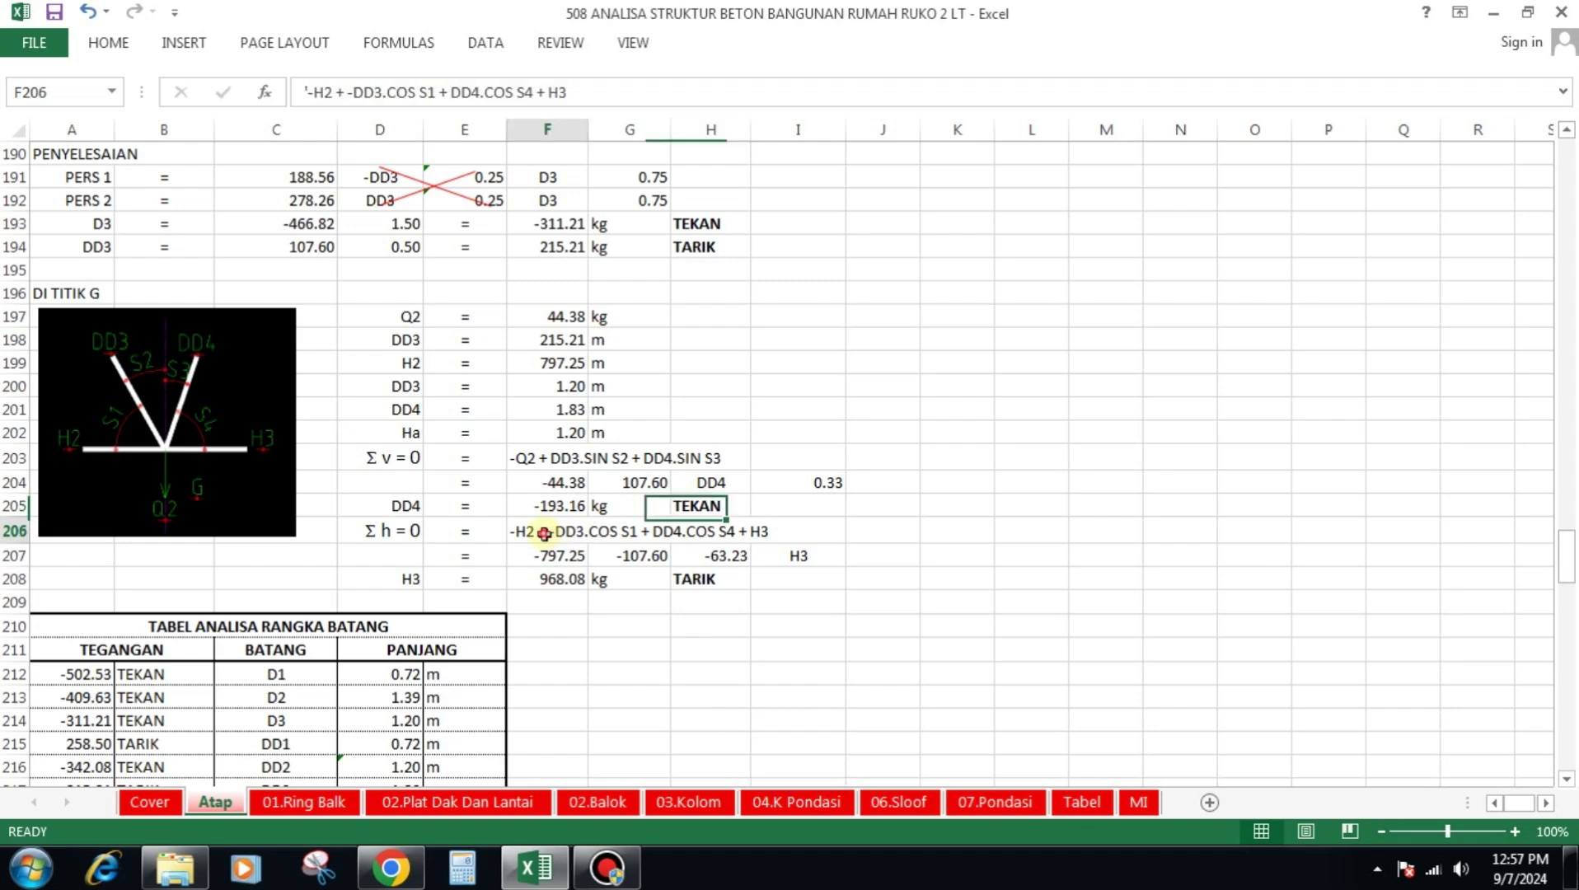
pyautogui.click(558, 560)
pyautogui.click(631, 560)
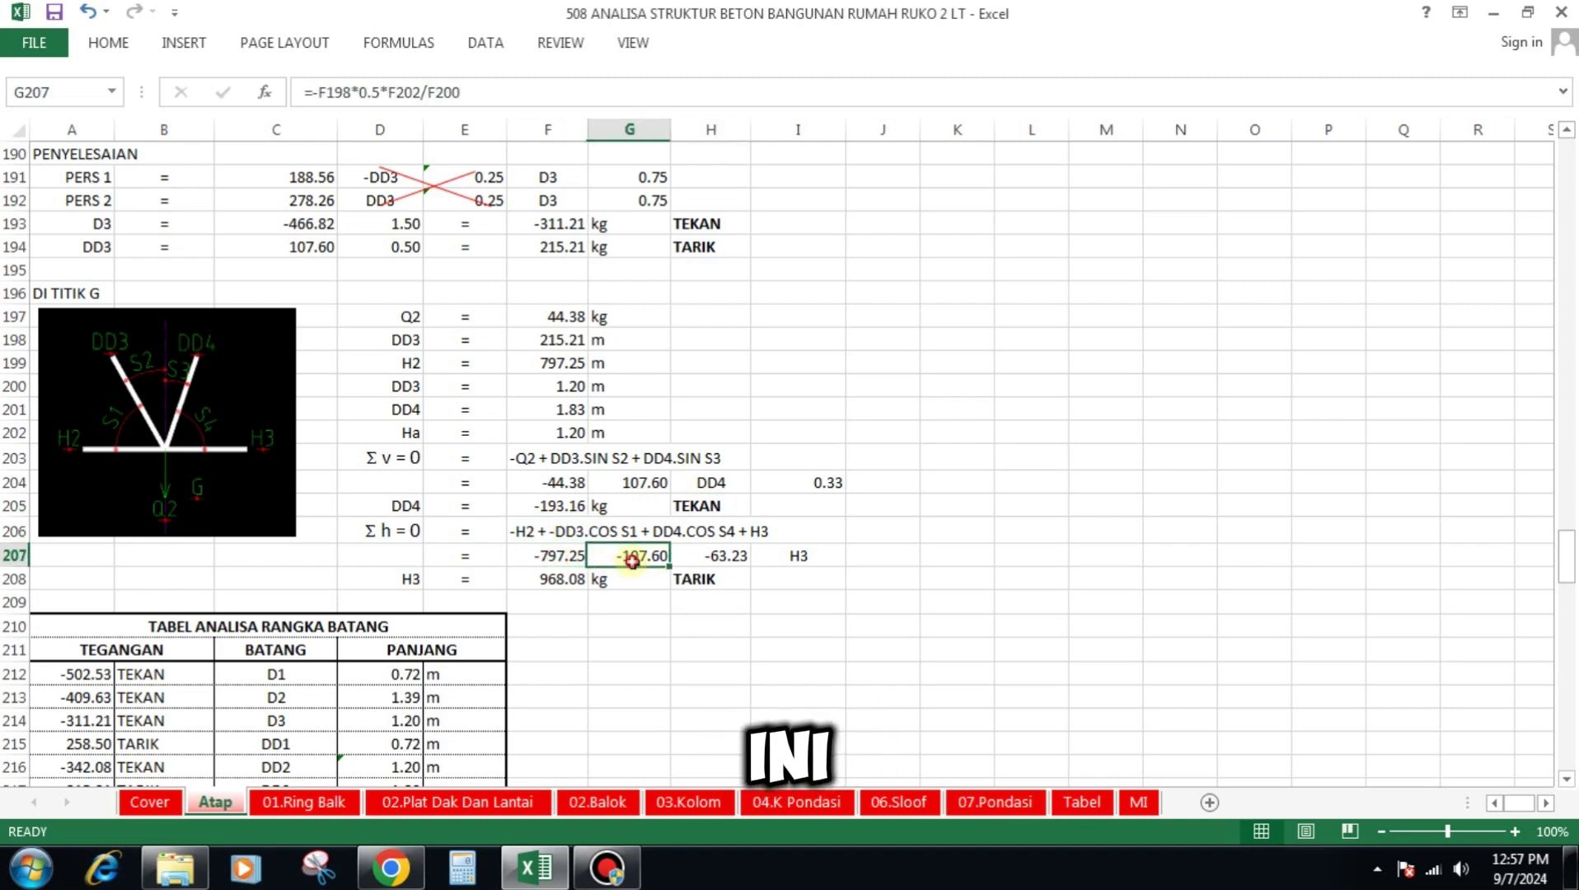
pyautogui.click(724, 557)
pyautogui.click(797, 554)
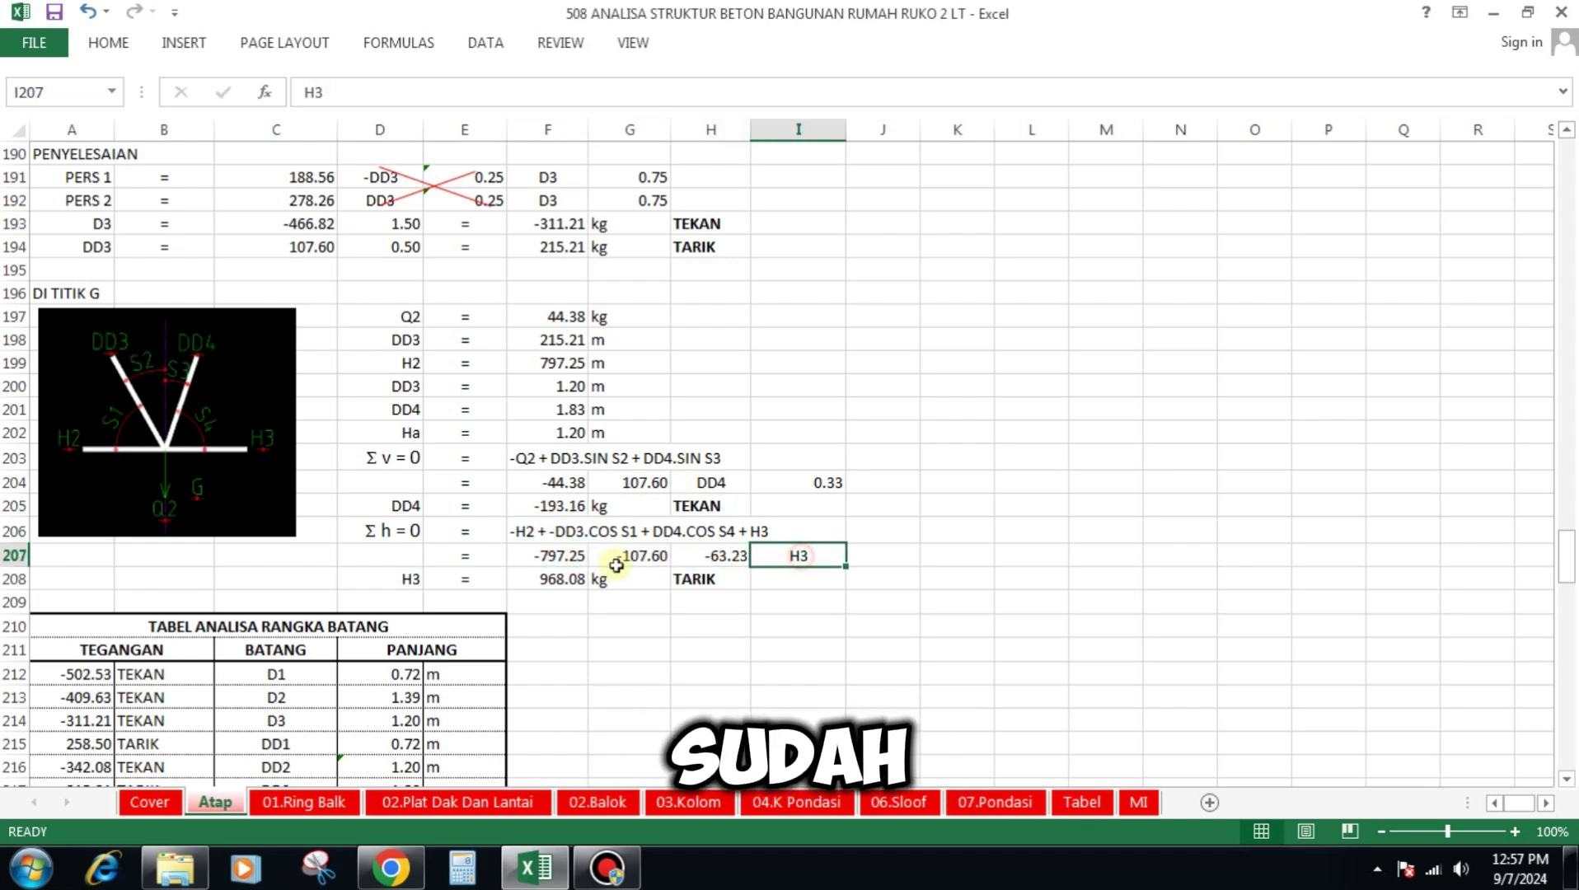
pyautogui.click(707, 579)
# - Review the title and the Tegangan, Batang and Panjang headings of the Tabel Analisa Rangka Batang
pyautogui.scroll(-3, 762, 360)
pyautogui.scroll(-1, 762, 361)
pyautogui.click(428, 349)
pyautogui.click(153, 367)
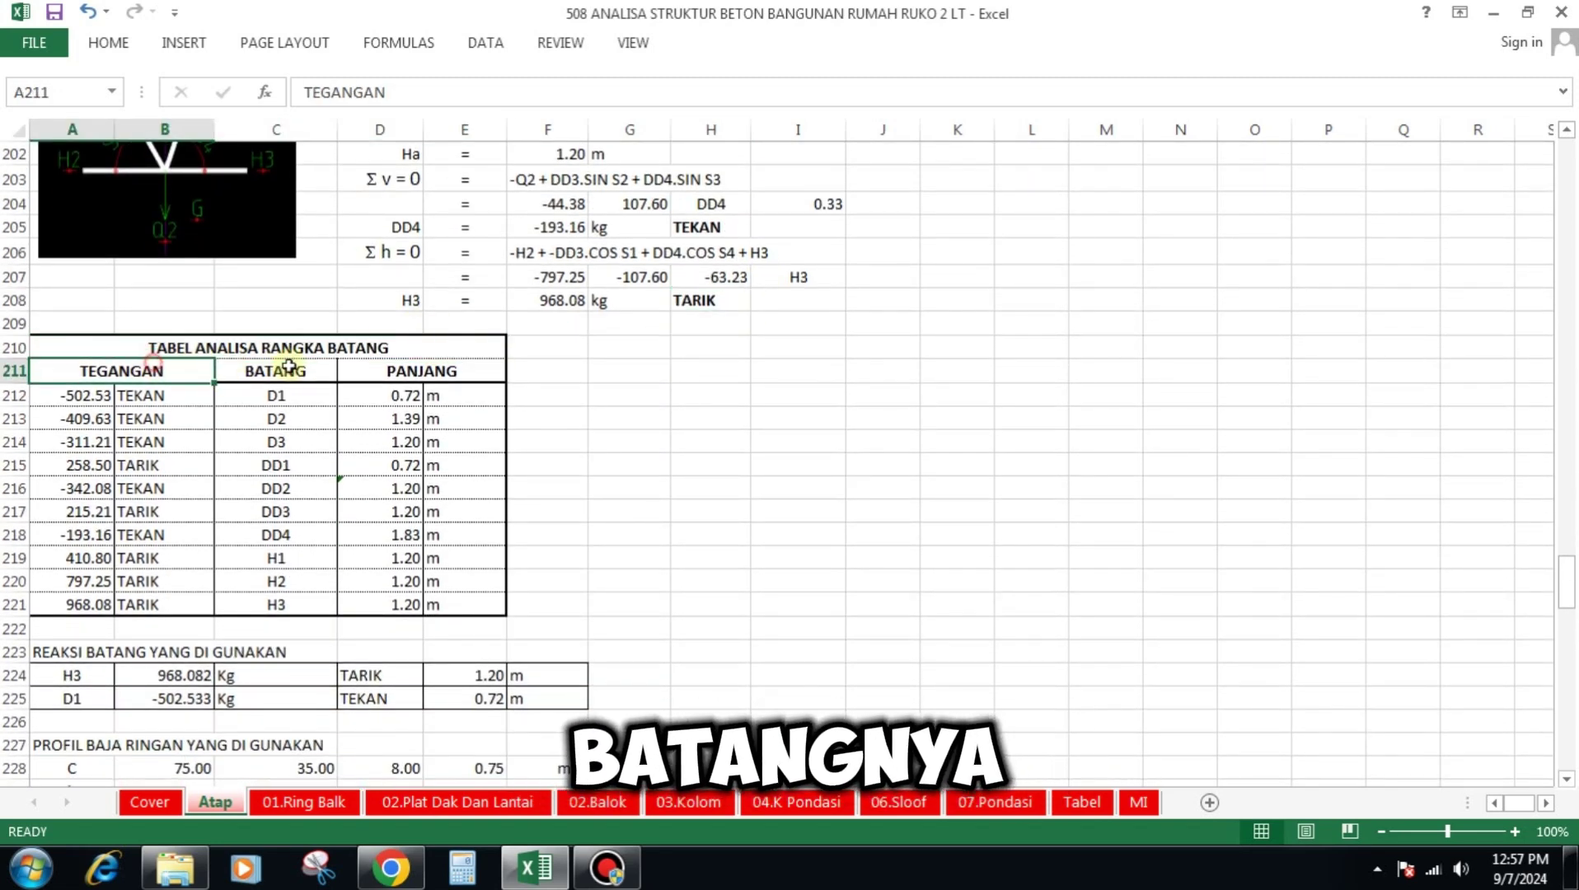
pyautogui.click(284, 369)
pyautogui.click(404, 375)
# - Inspect the Tegangan entries of the truss analysis table, covering every member force in A212 to A221
pyautogui.click(152, 401)
pyautogui.click(154, 417)
pyautogui.click(145, 442)
pyautogui.click(87, 397)
pyautogui.click(93, 421)
pyautogui.click(91, 443)
pyautogui.click(91, 464)
pyautogui.click(91, 485)
pyautogui.click(90, 511)
pyautogui.click(90, 534)
pyautogui.click(89, 558)
pyautogui.click(88, 581)
pyautogui.click(82, 604)
# - Go through the member names D1 to H3 in the Batang column, C212 to C221
pyautogui.click(298, 395)
pyautogui.click(314, 418)
pyautogui.click(315, 441)
pyautogui.click(315, 465)
pyautogui.click(317, 488)
pyautogui.click(321, 512)
pyautogui.click(320, 535)
pyautogui.click(319, 558)
pyautogui.click(316, 581)
pyautogui.click(312, 605)
# - Inspect the member lengths in the Panjang column of the truss analysis table, D212 to D221
pyautogui.click(406, 393)
pyautogui.click(409, 417)
pyautogui.click(408, 442)
pyautogui.click(407, 465)
pyautogui.click(406, 488)
pyautogui.click(406, 511)
pyautogui.click(405, 535)
pyautogui.click(404, 557)
pyautogui.click(409, 602)
# - Review the Reaksi Batang Yang Di Gunakan block, checking force, type and length for H3 and D1 in rows 224 and 225
pyautogui.scroll(-3, 503, 461)
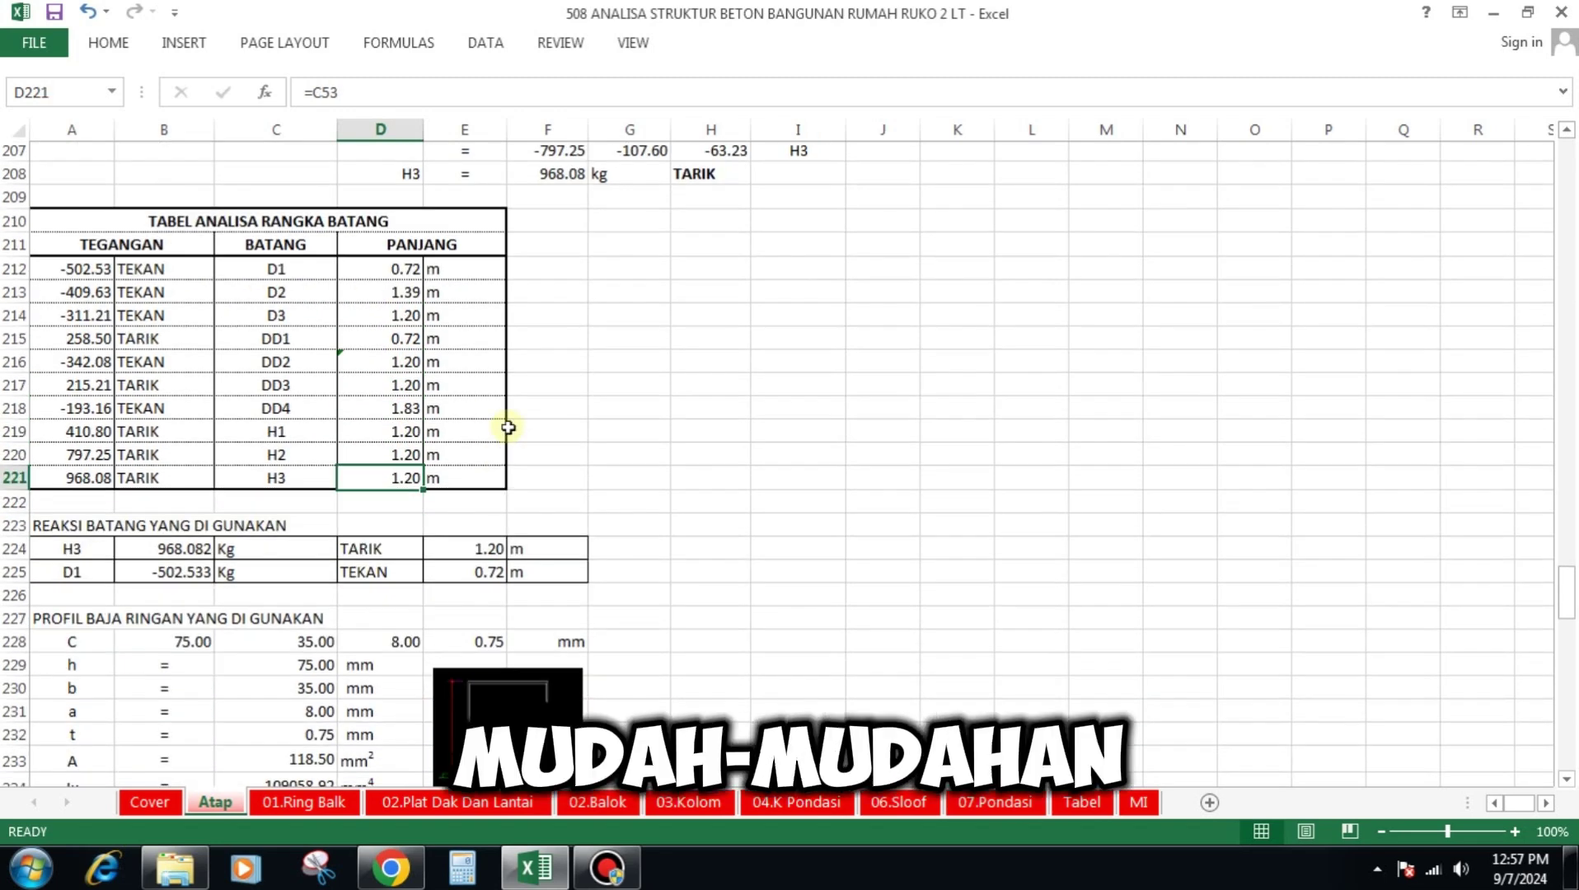
pyautogui.click(56, 438)
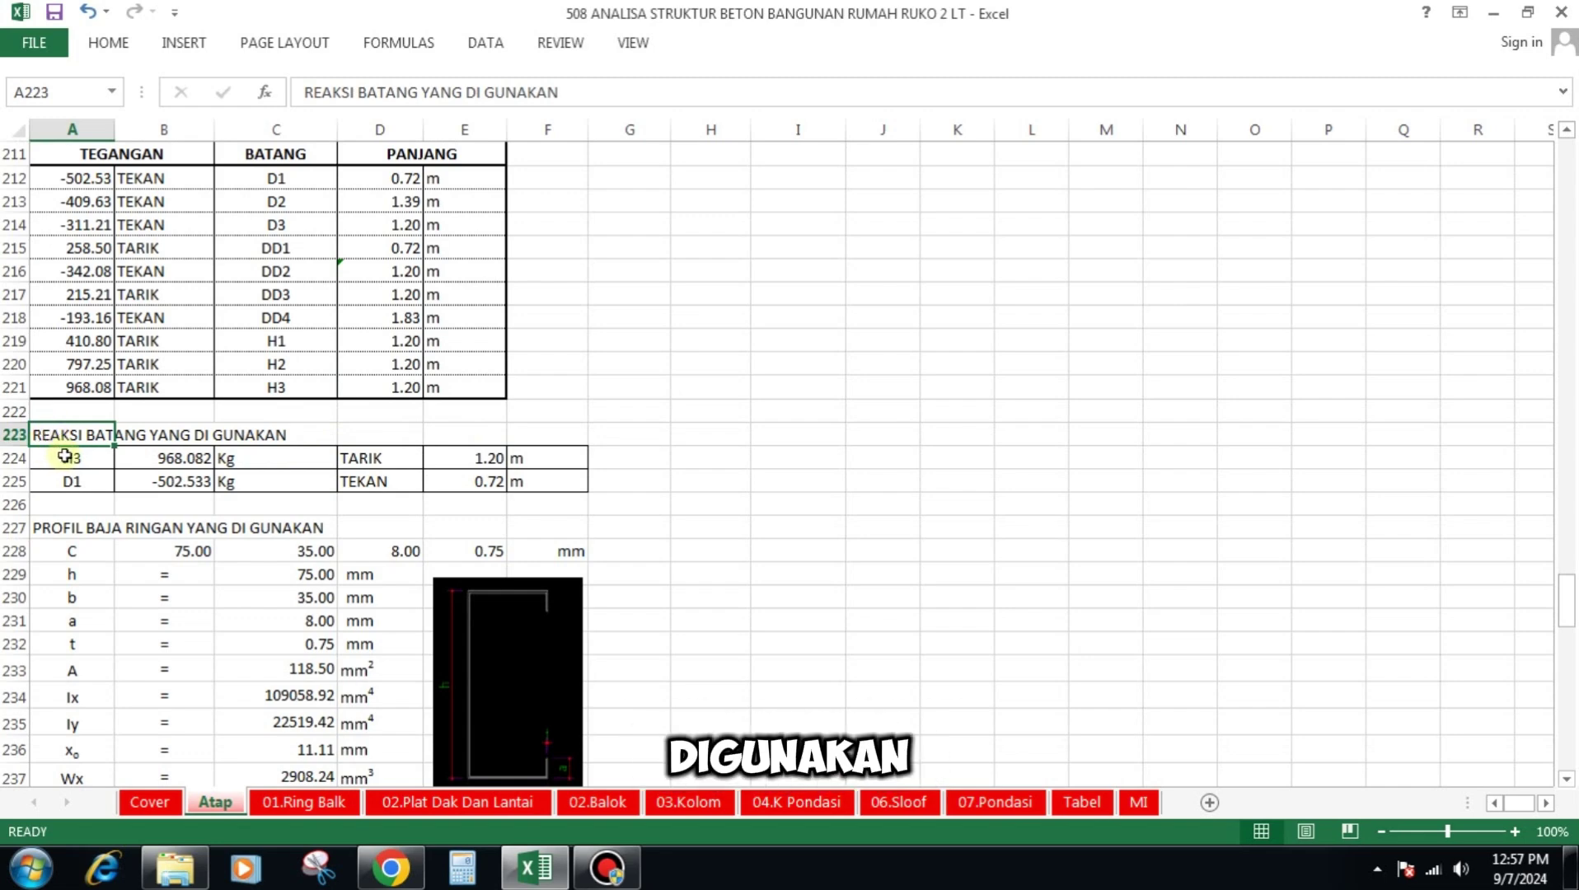
pyautogui.click(65, 460)
pyautogui.click(165, 459)
pyautogui.click(342, 458)
pyautogui.click(498, 458)
pyautogui.click(548, 458)
pyautogui.click(190, 482)
pyautogui.click(266, 481)
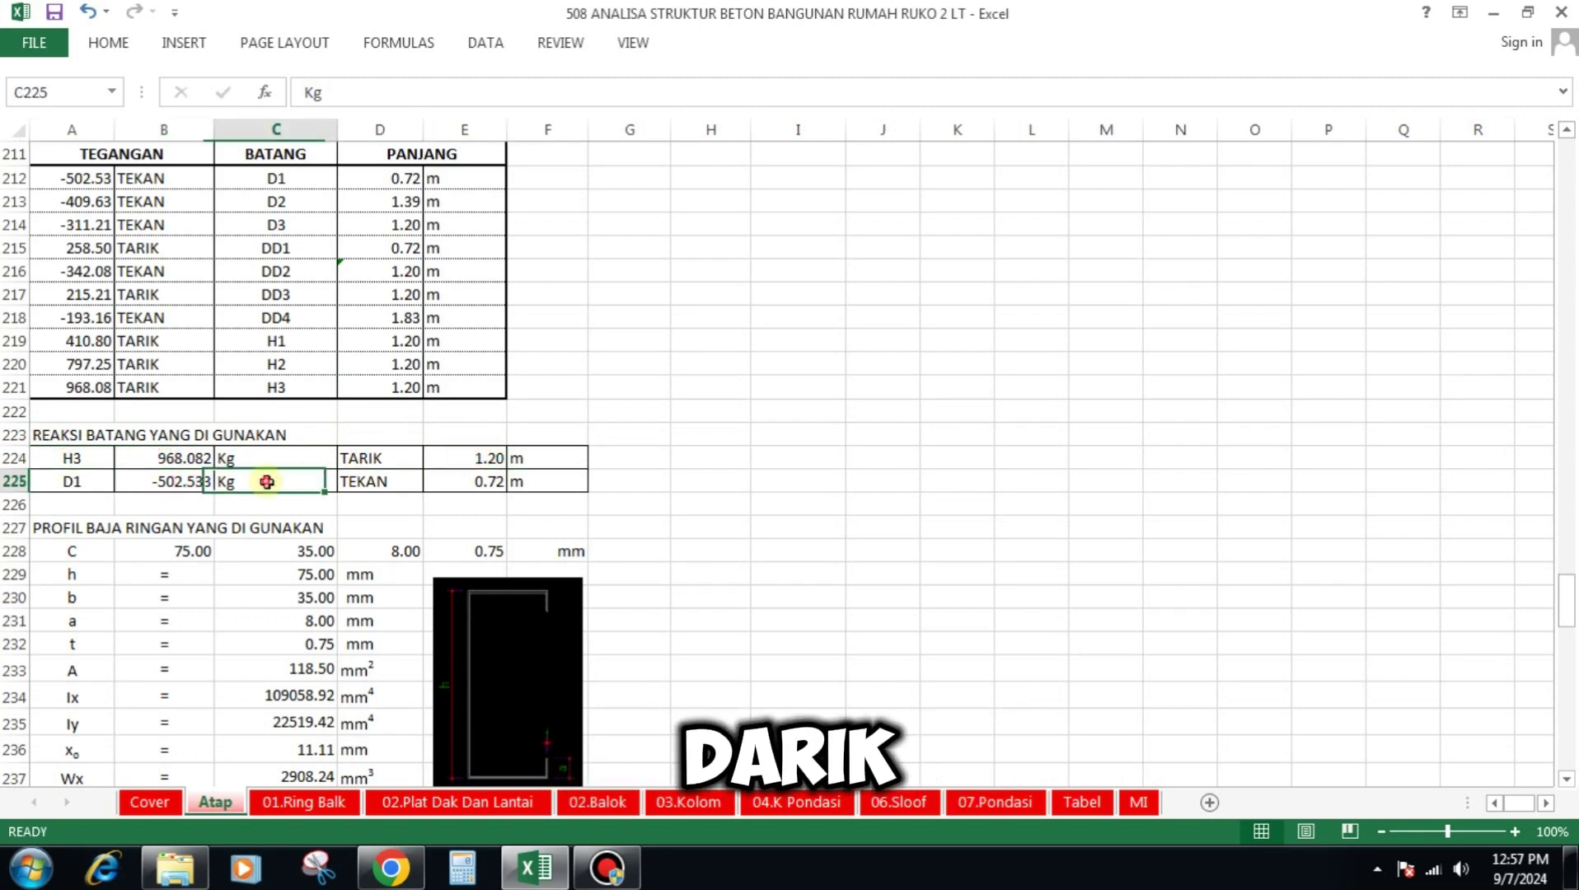
pyautogui.click(375, 481)
pyautogui.click(484, 482)
pyautogui.click(518, 482)
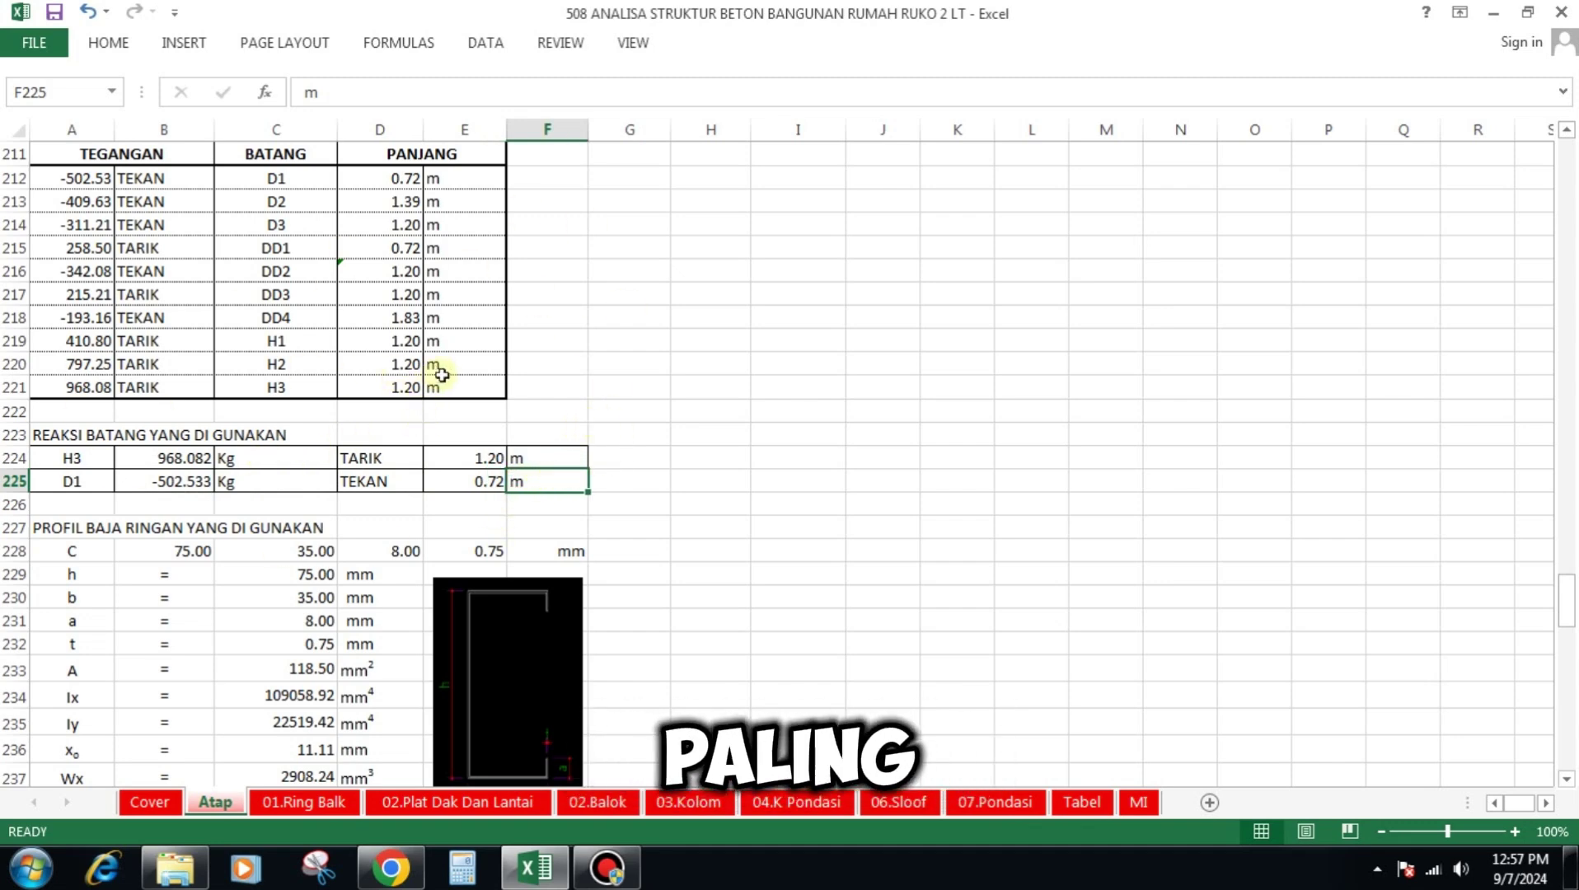
# - Review the C-profile dimensions listed in row 228 under Profil Baja Ringan Yang Di Gunakan
pyautogui.scroll(-3, 456, 366)
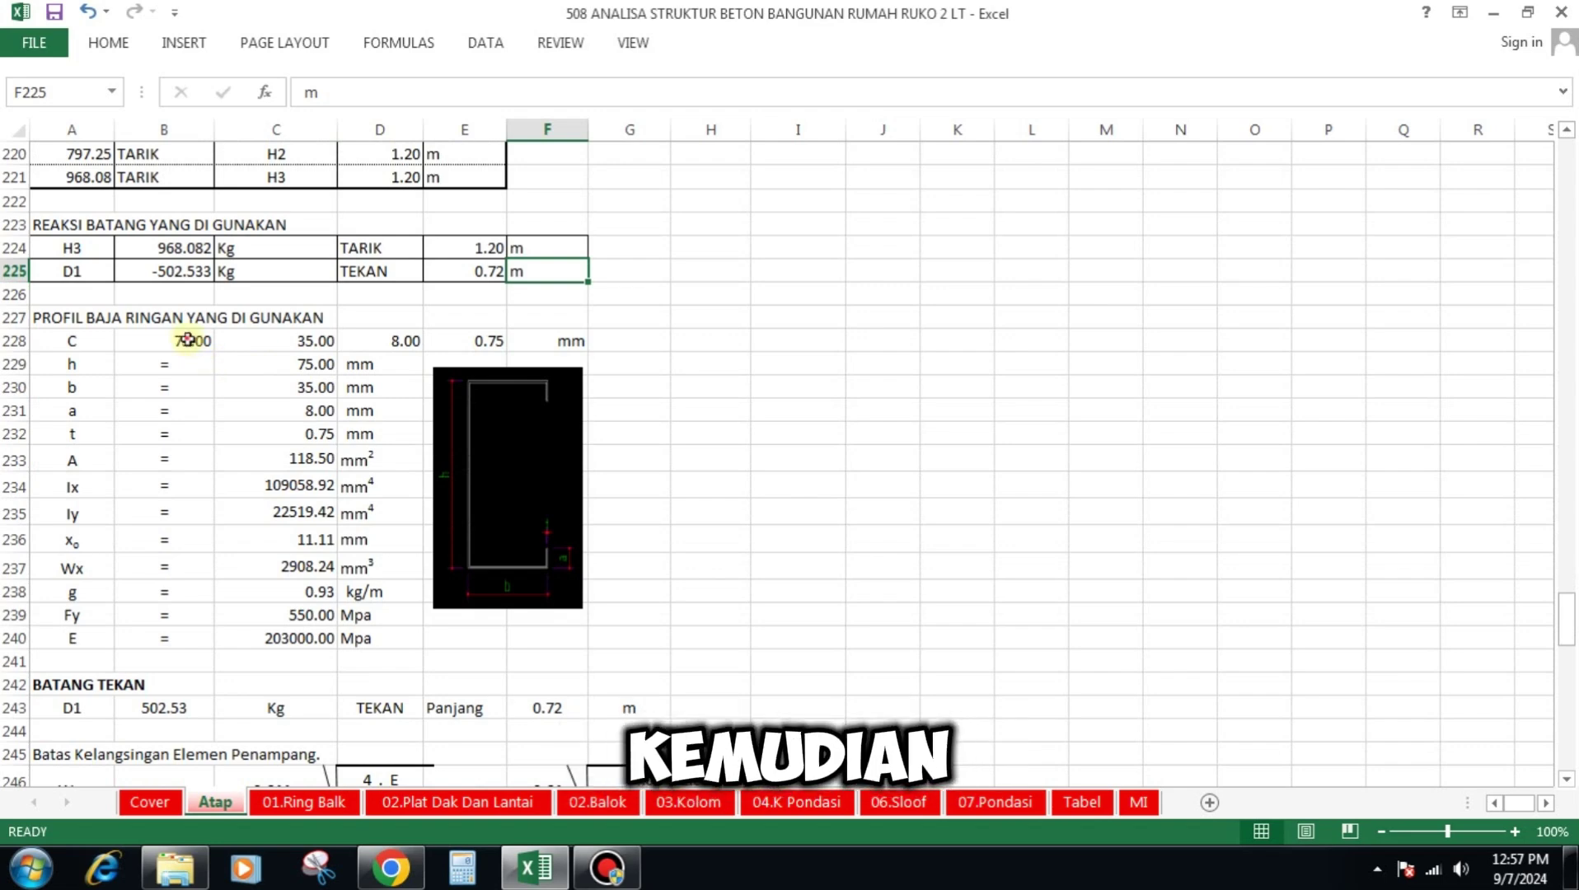
pyautogui.click(189, 338)
pyautogui.click(310, 340)
pyautogui.click(398, 340)
pyautogui.click(476, 341)
pyautogui.click(563, 336)
# - Inspect the light-steel profile's section dimensions, section properties, weight, Fy and E in C229 to C240
pyautogui.click(310, 364)
pyautogui.click(310, 387)
pyautogui.click(302, 407)
pyautogui.click(305, 432)
pyautogui.click(303, 459)
pyautogui.click(298, 484)
pyautogui.click(290, 506)
pyautogui.click(296, 535)
pyautogui.click(294, 566)
pyautogui.click(296, 590)
pyautogui.click(297, 616)
pyautogui.click(299, 638)
# - Review the Batang Tekan data for D1 in row 243 and compare it with the Reaksi Batang block
pyautogui.scroll(-4, 486, 367)
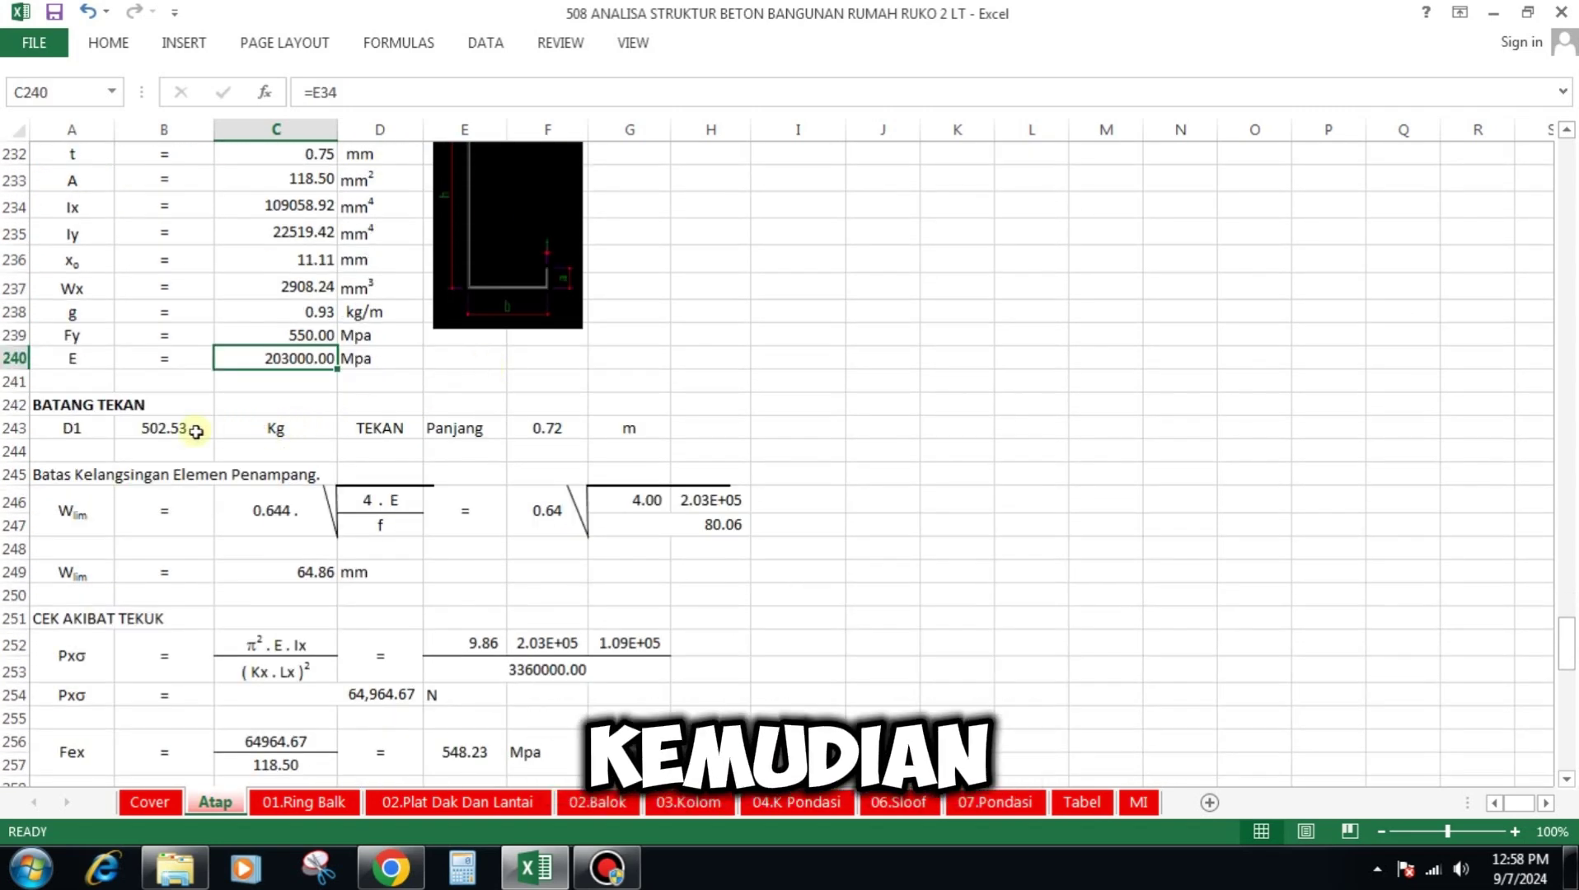
pyautogui.click(86, 443)
pyautogui.click(96, 428)
pyautogui.click(165, 428)
pyautogui.click(290, 431)
pyautogui.click(377, 432)
pyautogui.click(450, 430)
pyautogui.click(536, 428)
pyautogui.click(636, 426)
pyautogui.scroll(5, 528, 377)
pyautogui.scroll(-1, 528, 377)
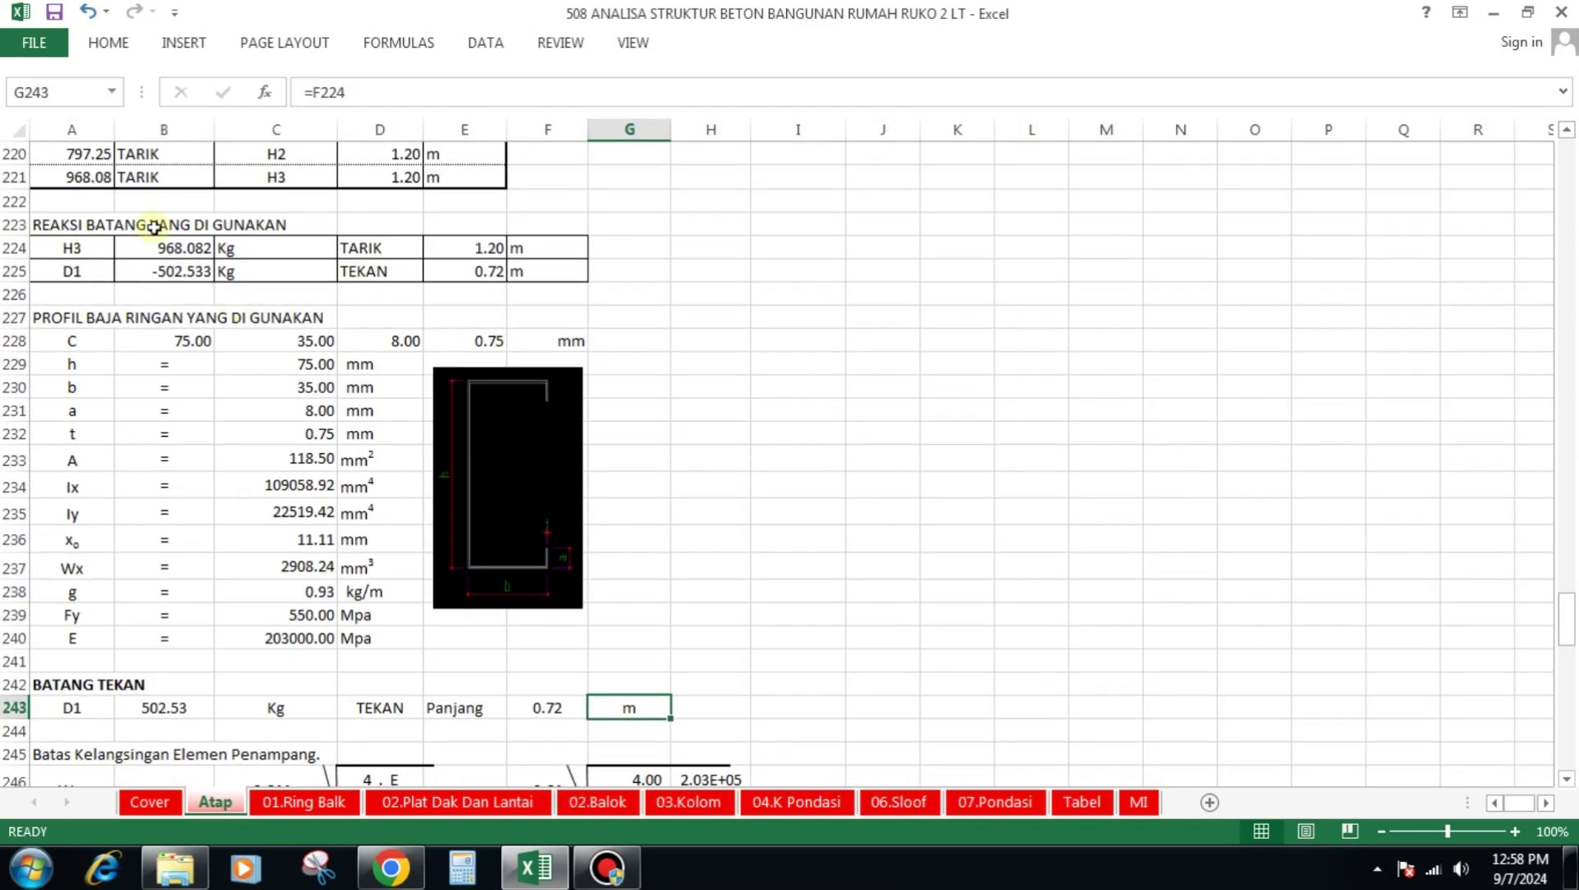
pyautogui.scroll(-5, 645, 356)
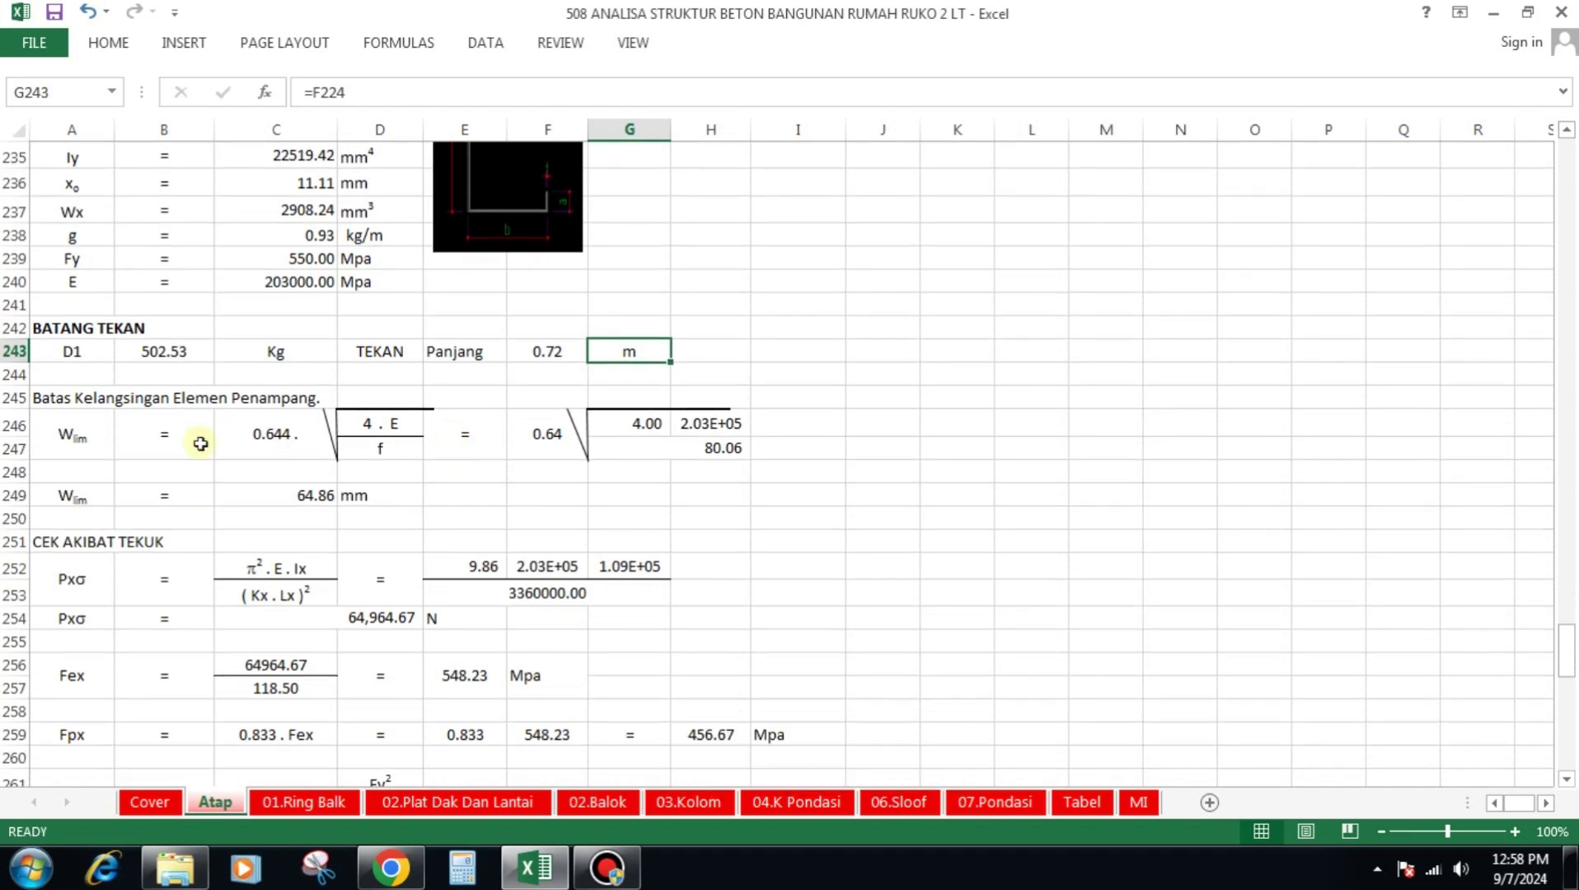
# - Examine the Wlim section slenderness limit for the compression member, from its formula and terms to the result in row 249
pyautogui.click(66, 436)
pyautogui.click(304, 436)
pyautogui.click(387, 448)
pyautogui.click(552, 437)
pyautogui.click(651, 422)
pyautogui.click(711, 422)
pyautogui.click(715, 447)
pyautogui.scroll(-1, 279, 443)
pyautogui.click(62, 421)
pyautogui.click(285, 414)
pyautogui.click(381, 414)
# - Examine the Pxσ formula, numerator terms, denominator and result under Cek Akibat Tekuk in rows 252 to 254
pyautogui.click(55, 461)
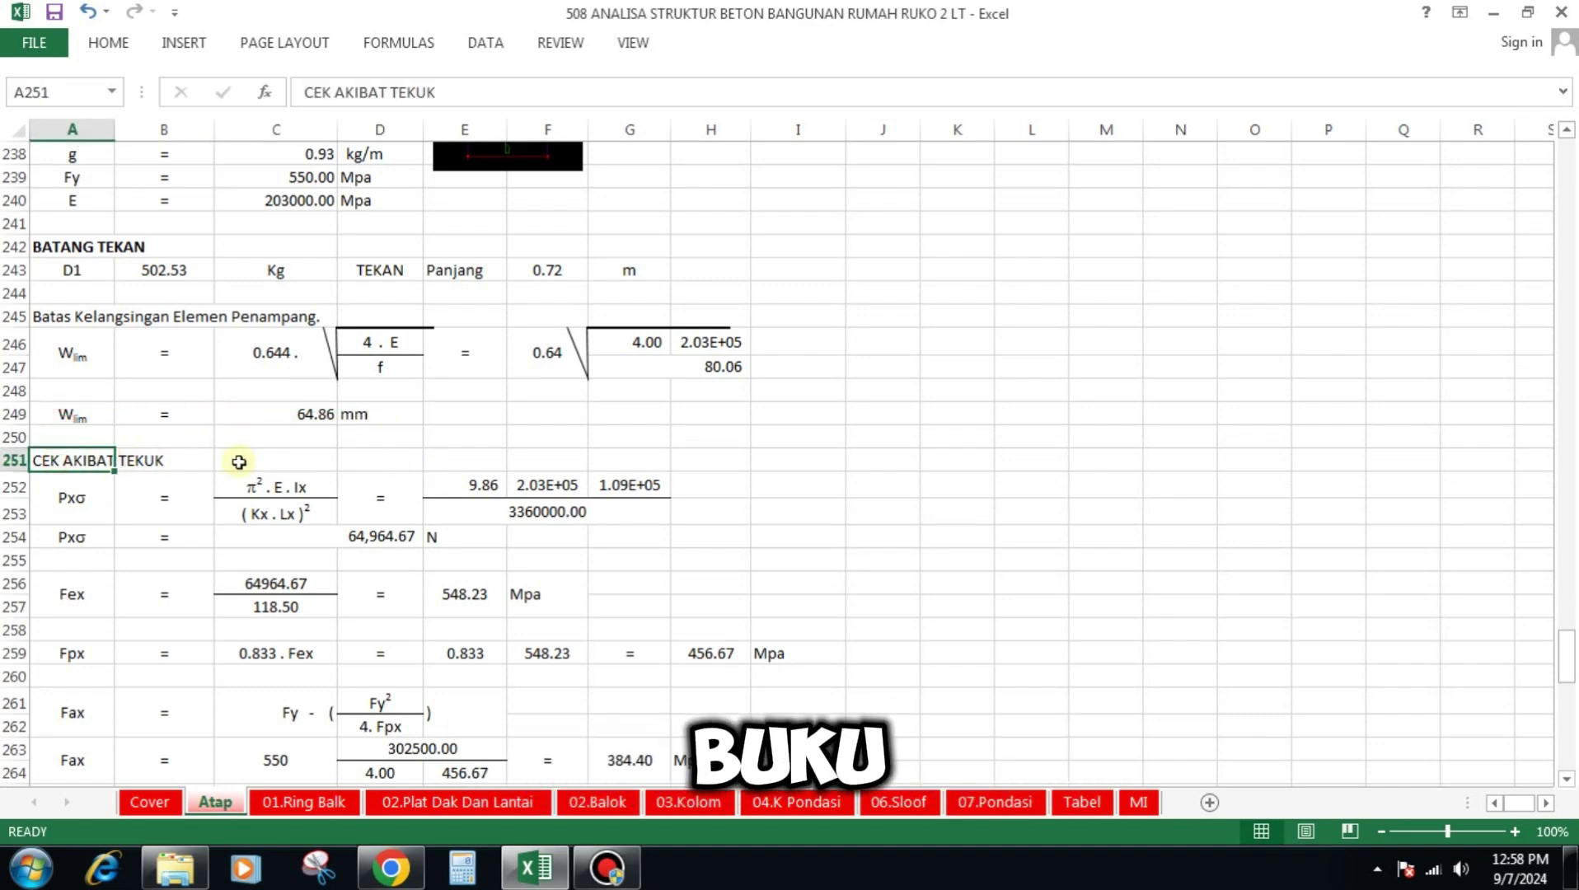
pyautogui.click(255, 482)
pyautogui.click(248, 513)
pyautogui.click(475, 486)
pyautogui.click(546, 485)
pyautogui.click(611, 485)
pyautogui.click(599, 513)
pyautogui.scroll(-2, 617, 425)
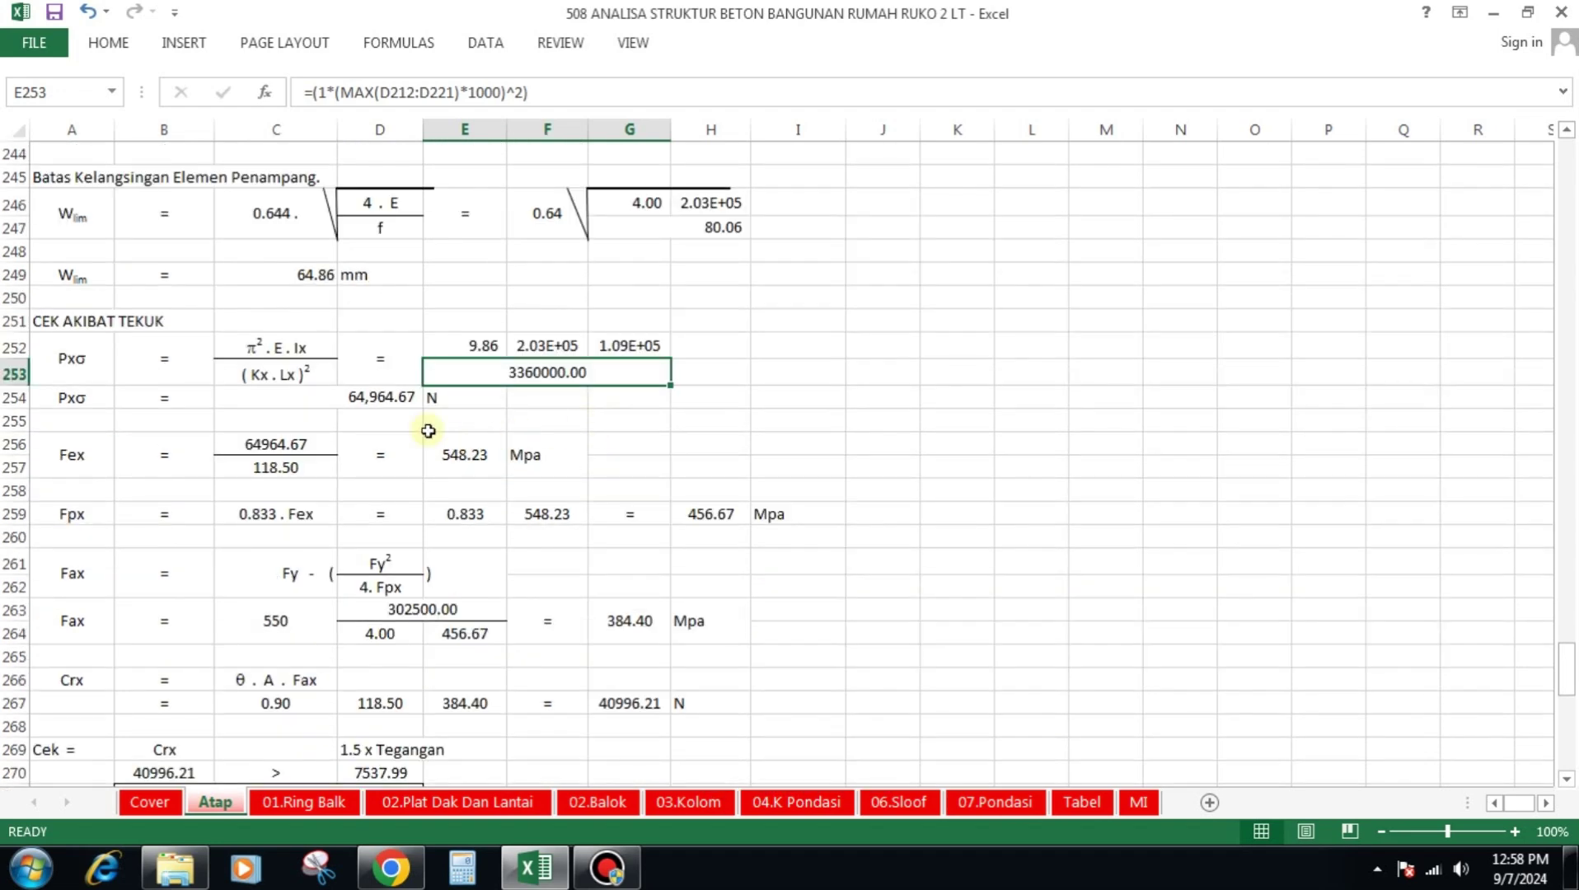
pyautogui.click(385, 404)
pyautogui.click(272, 399)
# - Inspect the Fex stress calculation in rows 256 and 257 and the Fpx calculation in row 259
pyautogui.click(276, 449)
pyautogui.click(275, 467)
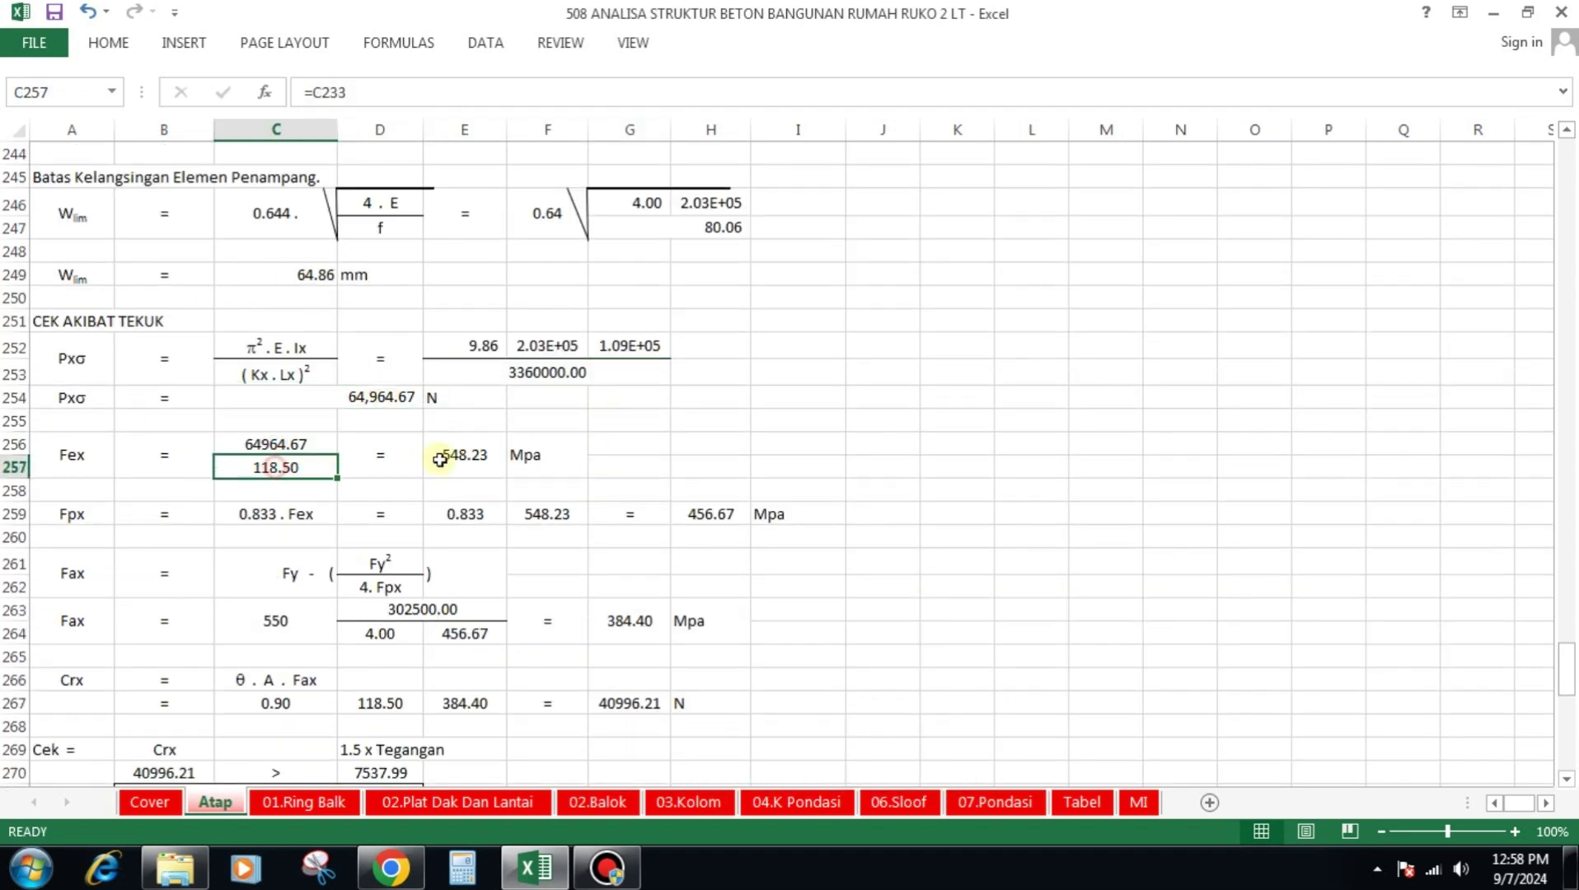
pyautogui.click(463, 457)
pyautogui.click(310, 516)
pyautogui.click(461, 515)
pyautogui.click(559, 515)
pyautogui.click(716, 515)
pyautogui.click(794, 515)
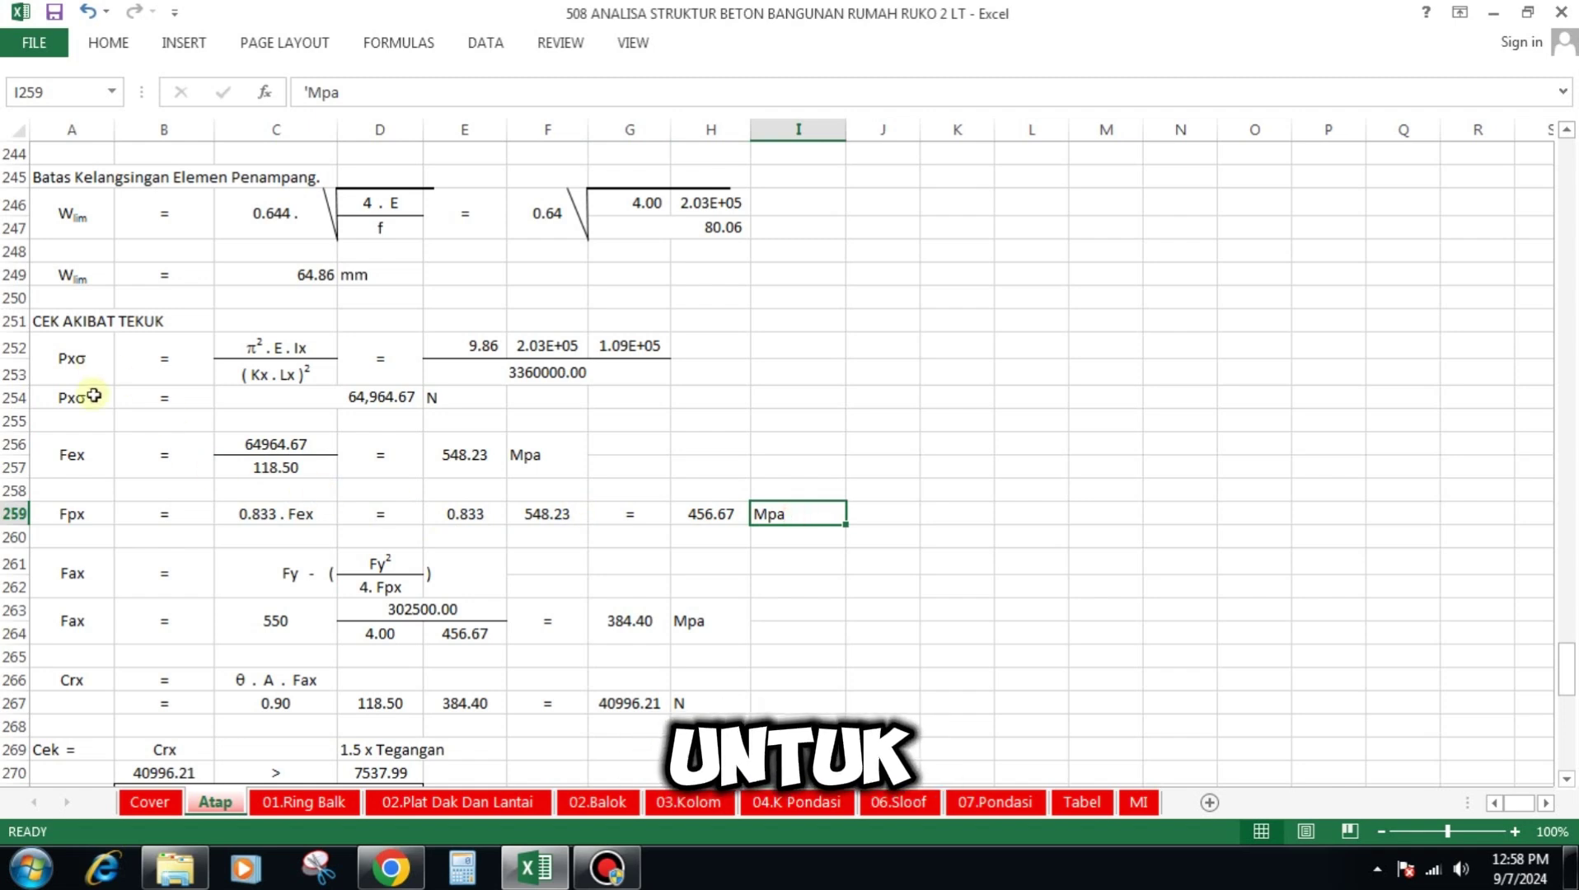
# - Examine the Fax formula in rows 261 and 262 and its terms and result in rows 263 and 264
pyautogui.scroll(-1, 385, 582)
pyautogui.click(295, 499)
pyautogui.click(388, 491)
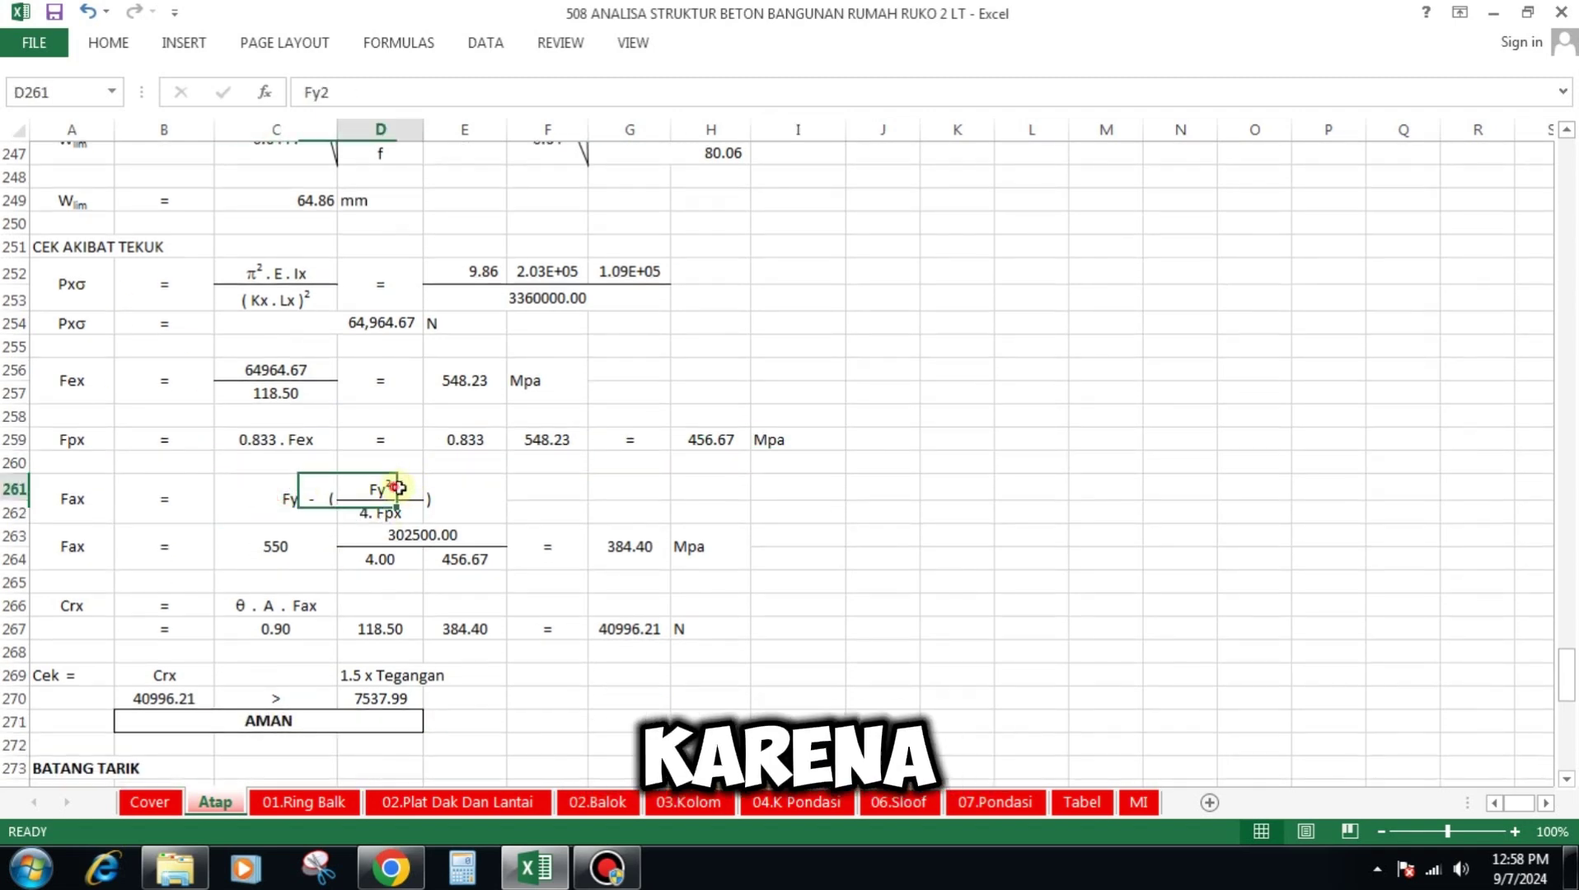
pyautogui.click(292, 545)
pyautogui.click(394, 537)
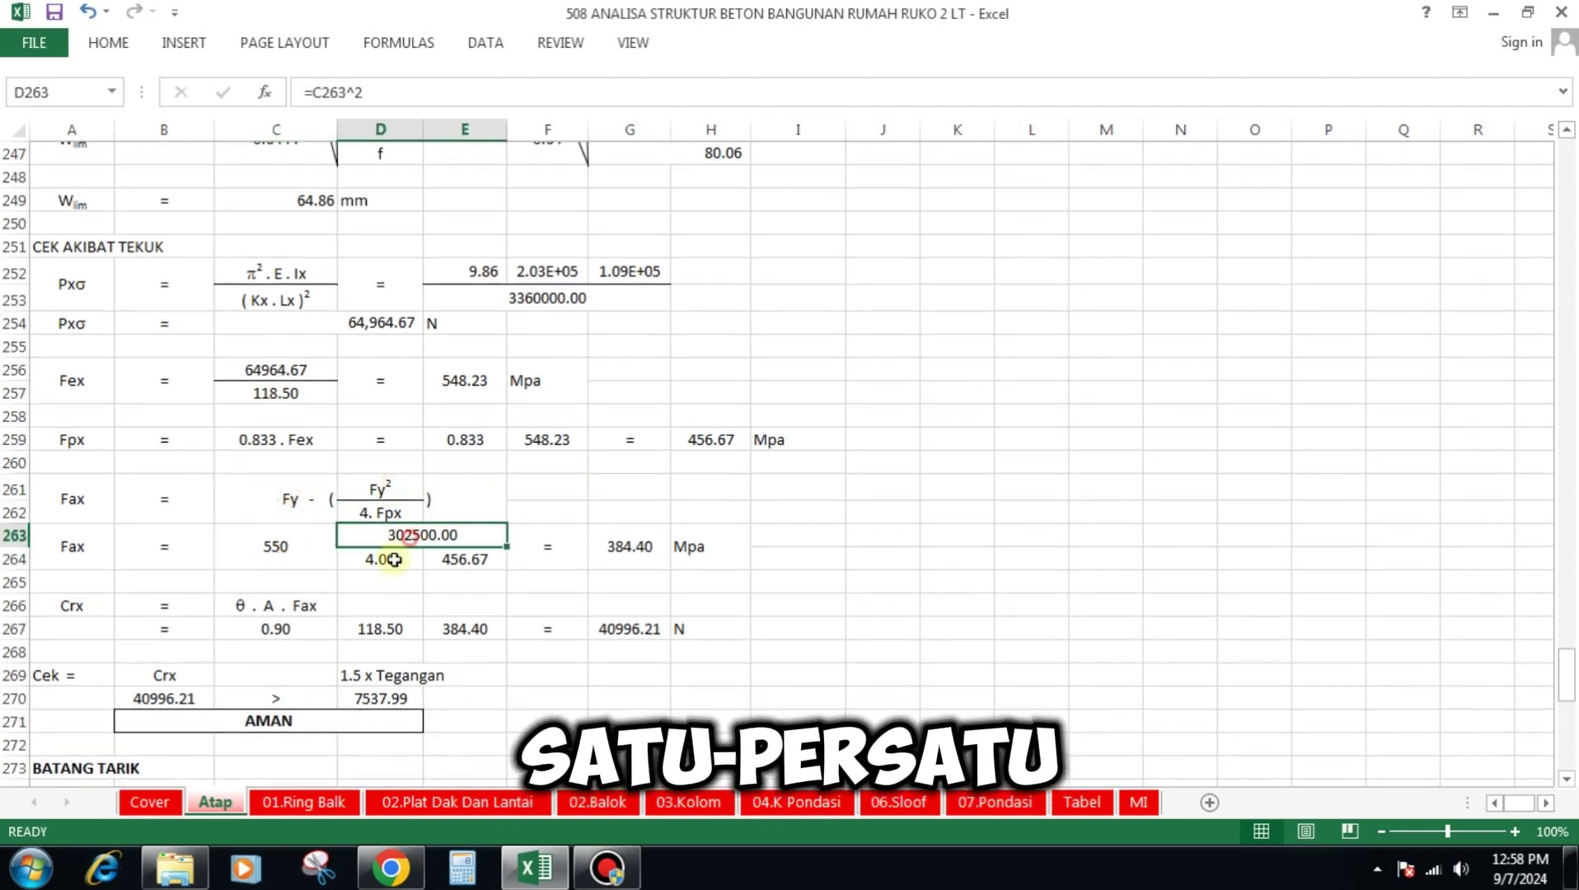
pyautogui.click(392, 562)
pyautogui.click(454, 558)
pyautogui.click(617, 546)
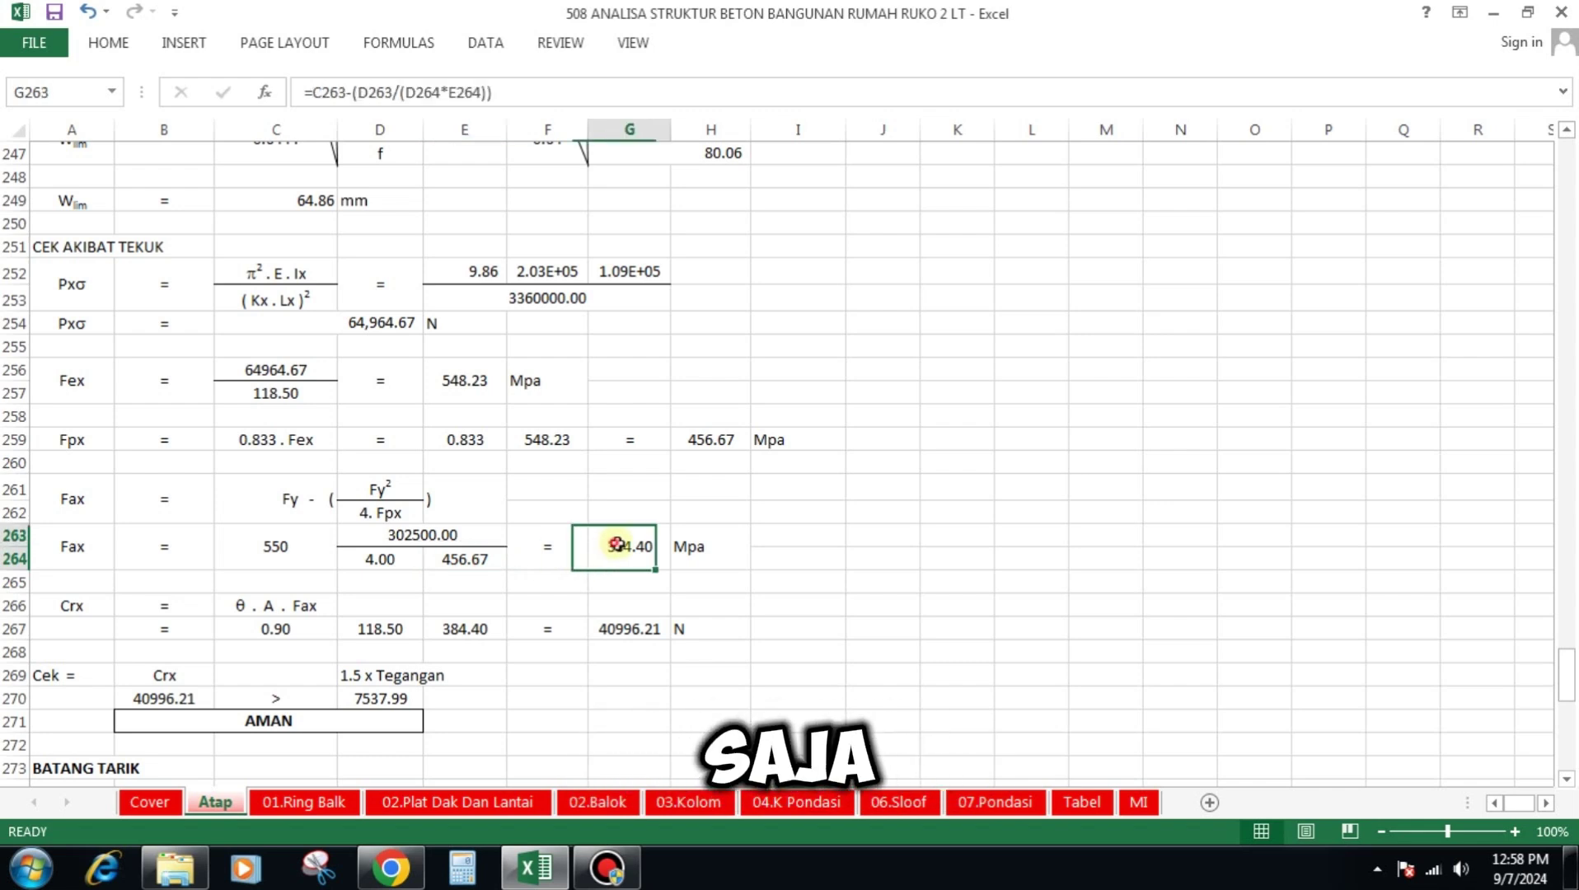
pyautogui.click(688, 547)
# - Examine the Crx capacity formula in row 266 and its factors, result and unit in row 267
pyautogui.scroll(-3, 528, 420)
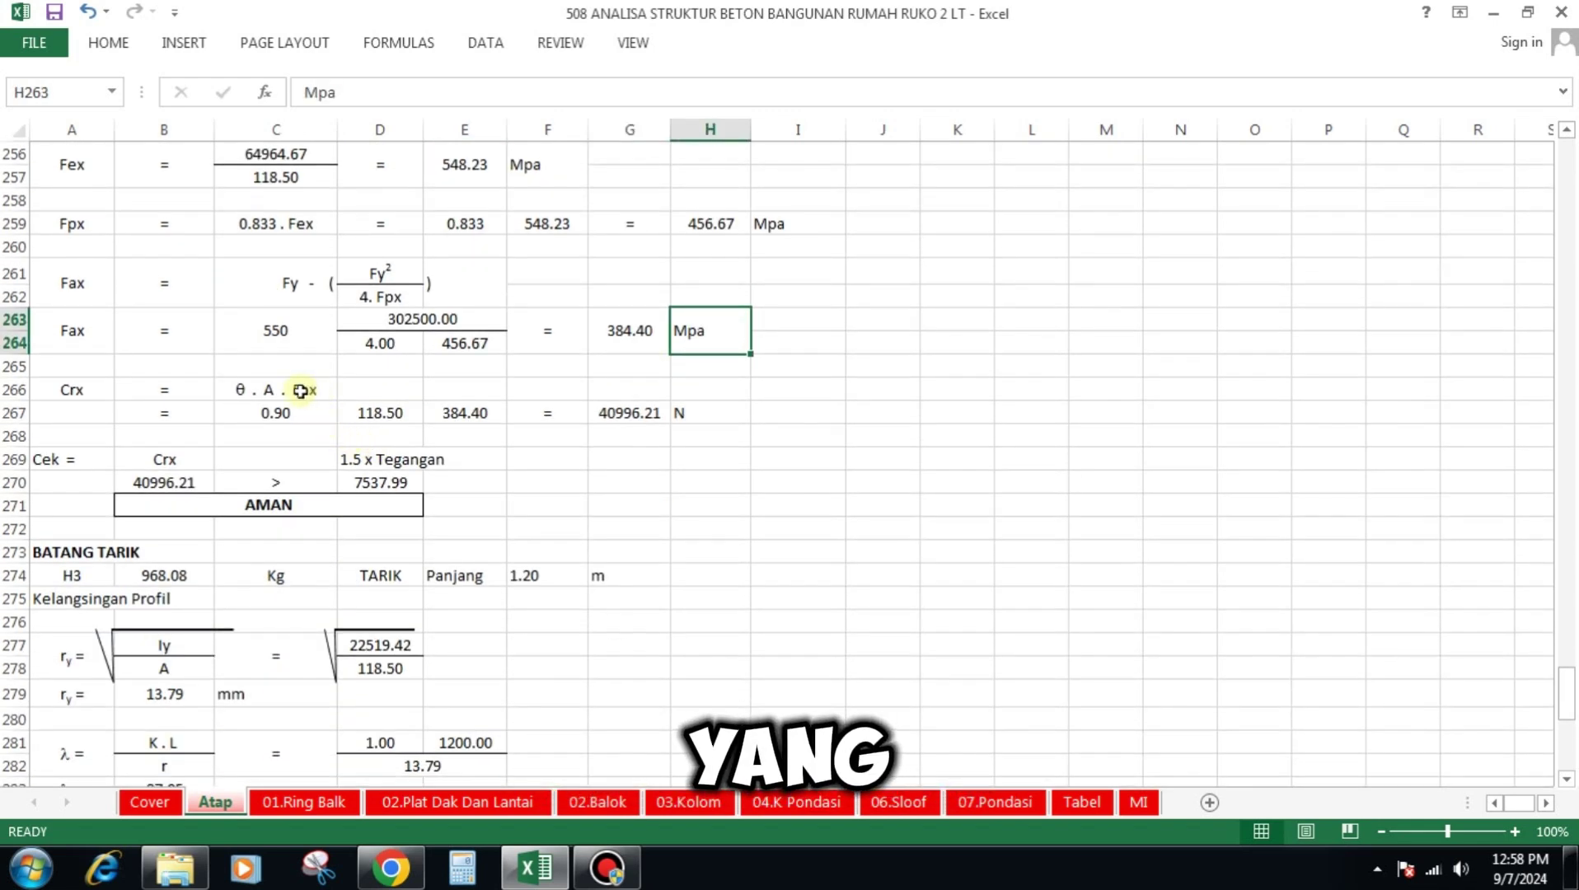
pyautogui.click(302, 391)
pyautogui.click(302, 413)
pyautogui.click(372, 416)
pyautogui.click(464, 414)
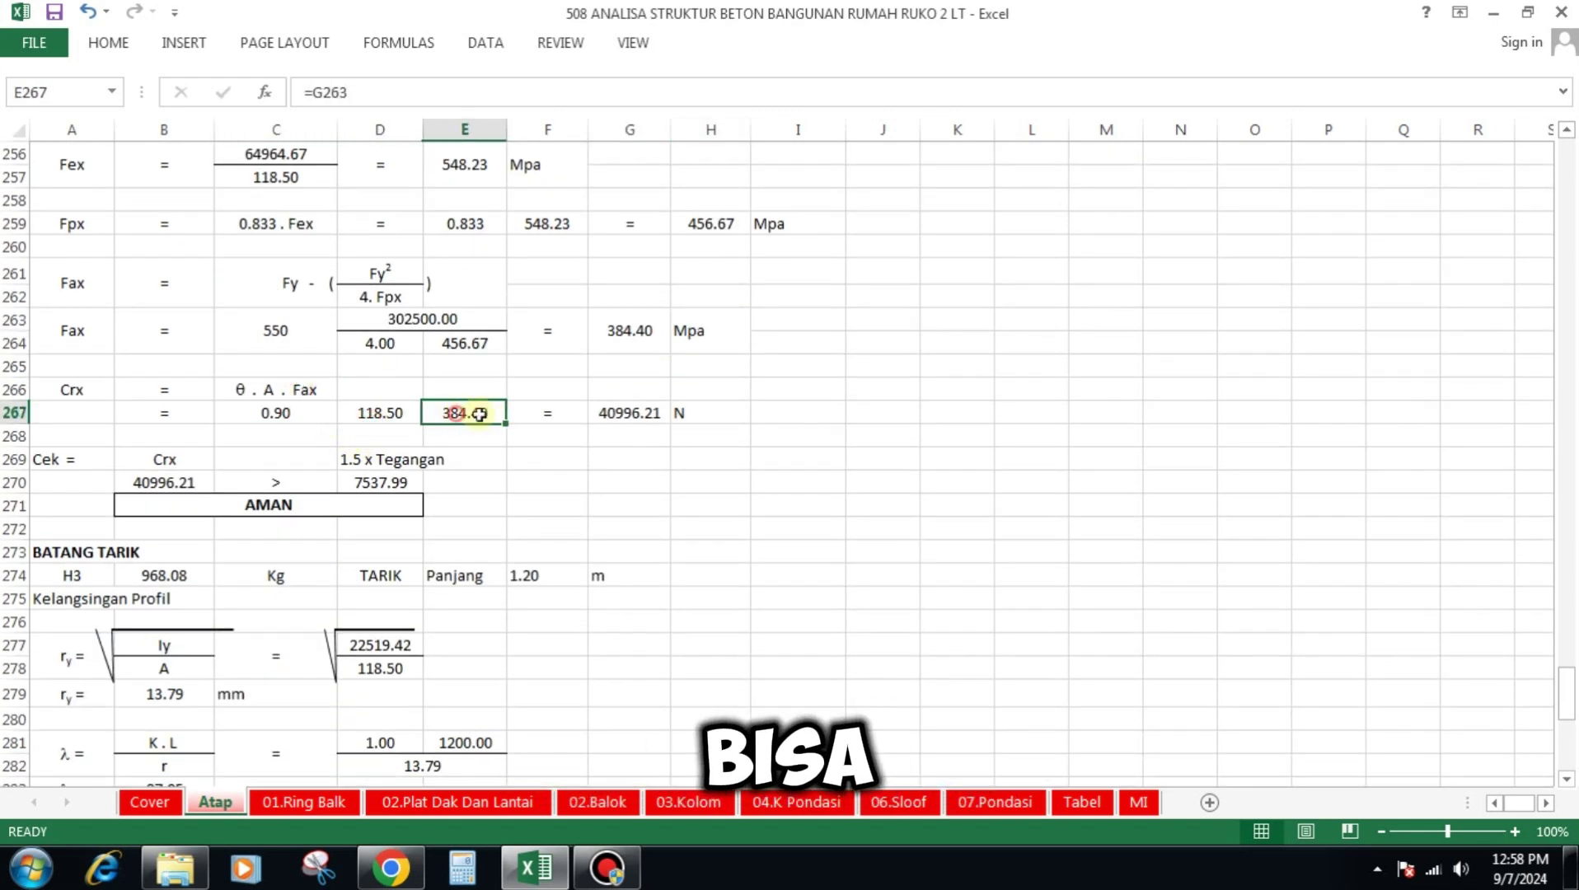
pyautogui.click(544, 417)
pyautogui.click(628, 413)
pyautogui.click(701, 413)
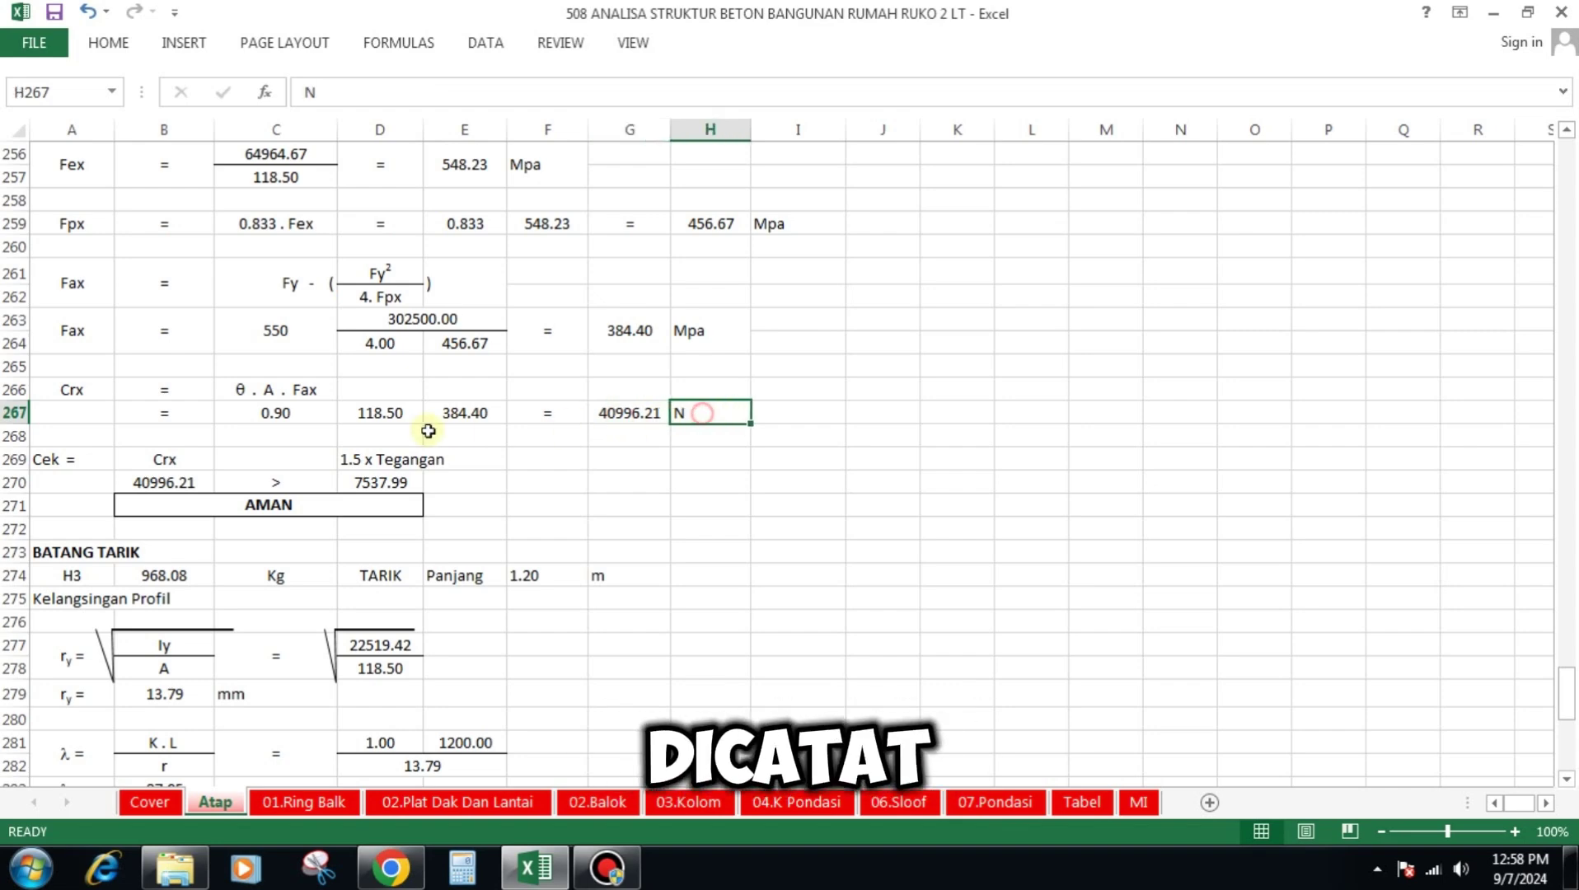
# - Review the compression member check comparing Crx with 1.5 x Tegangan in rows 269 to 271
pyautogui.click(73, 461)
pyautogui.click(166, 460)
pyautogui.click(345, 459)
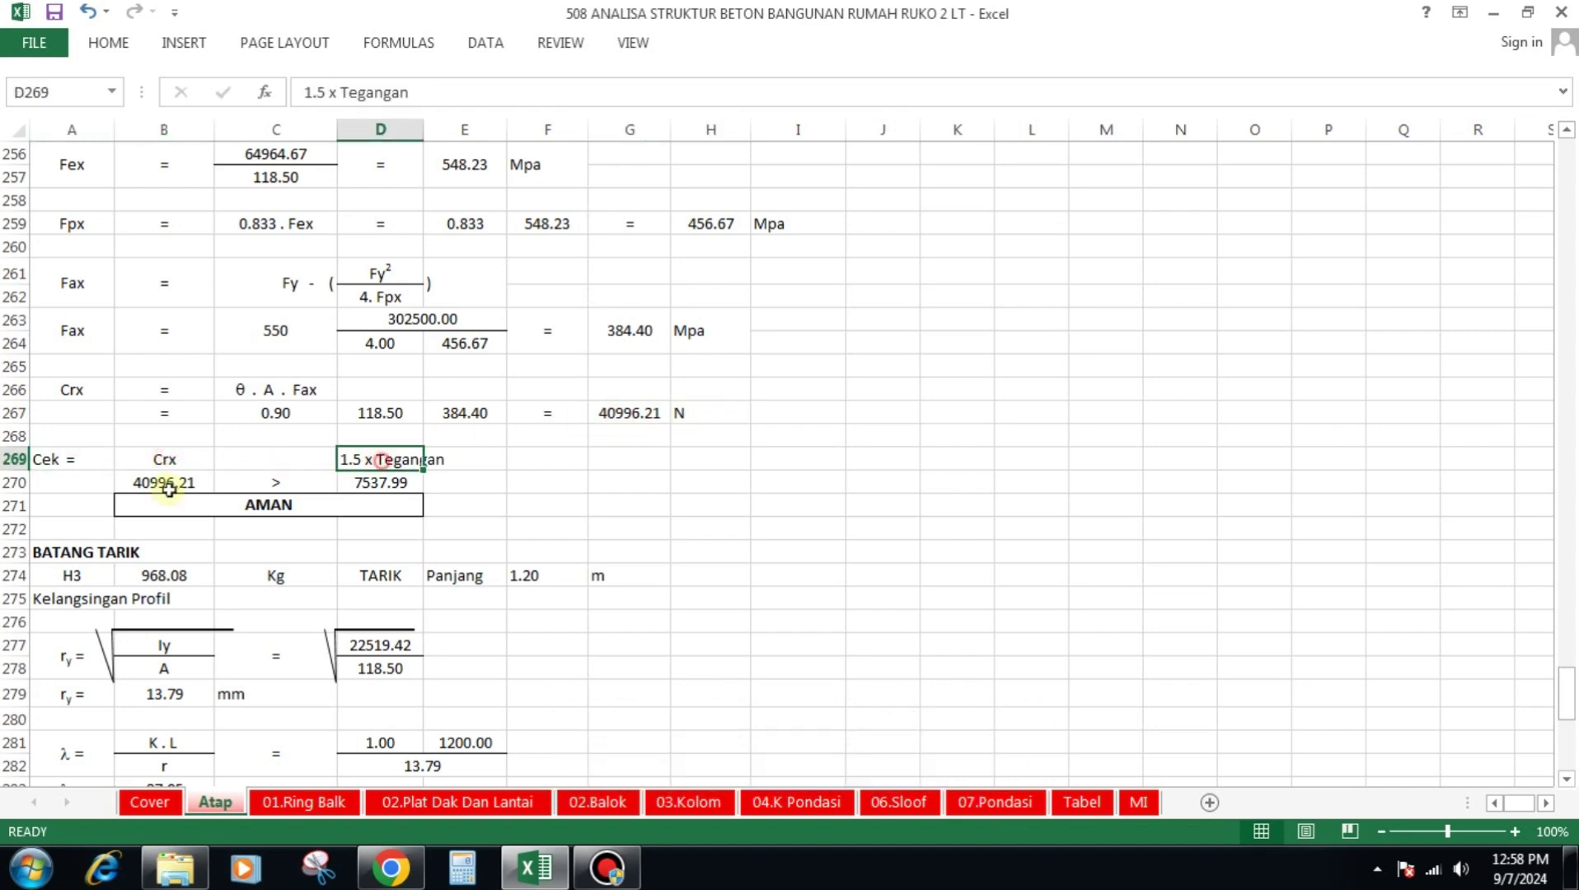
pyautogui.click(182, 486)
pyautogui.click(274, 486)
pyautogui.click(392, 486)
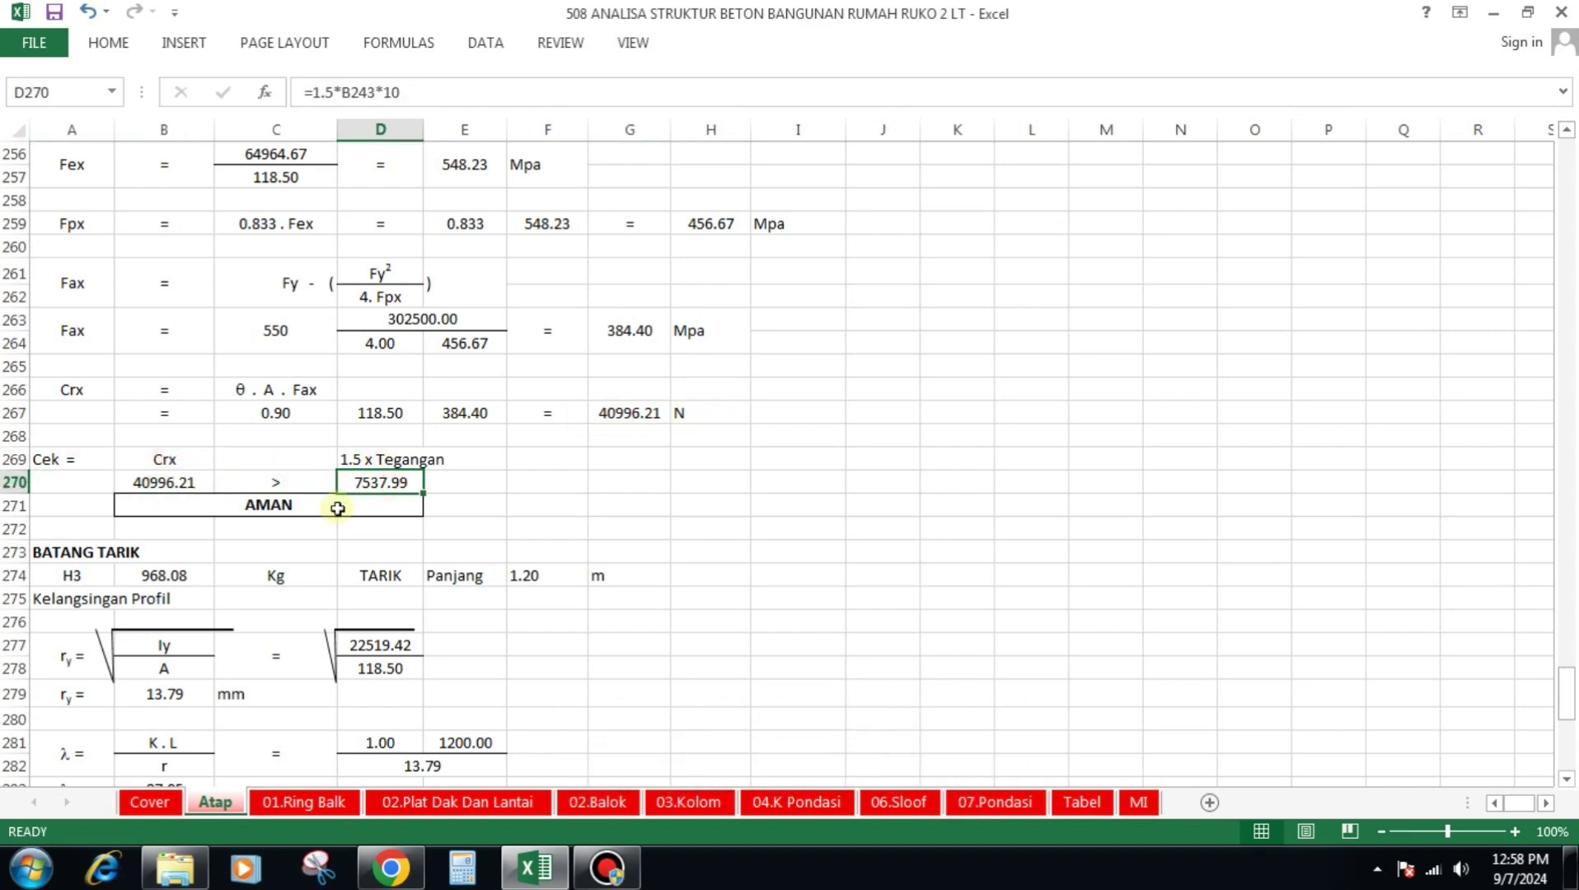
pyautogui.click(338, 504)
pyautogui.scroll(4, 321, 490)
# - Inspect the Batang Tarik data for member H3 in row 274, covering its force, type and length
pyautogui.scroll(-8, 308, 476)
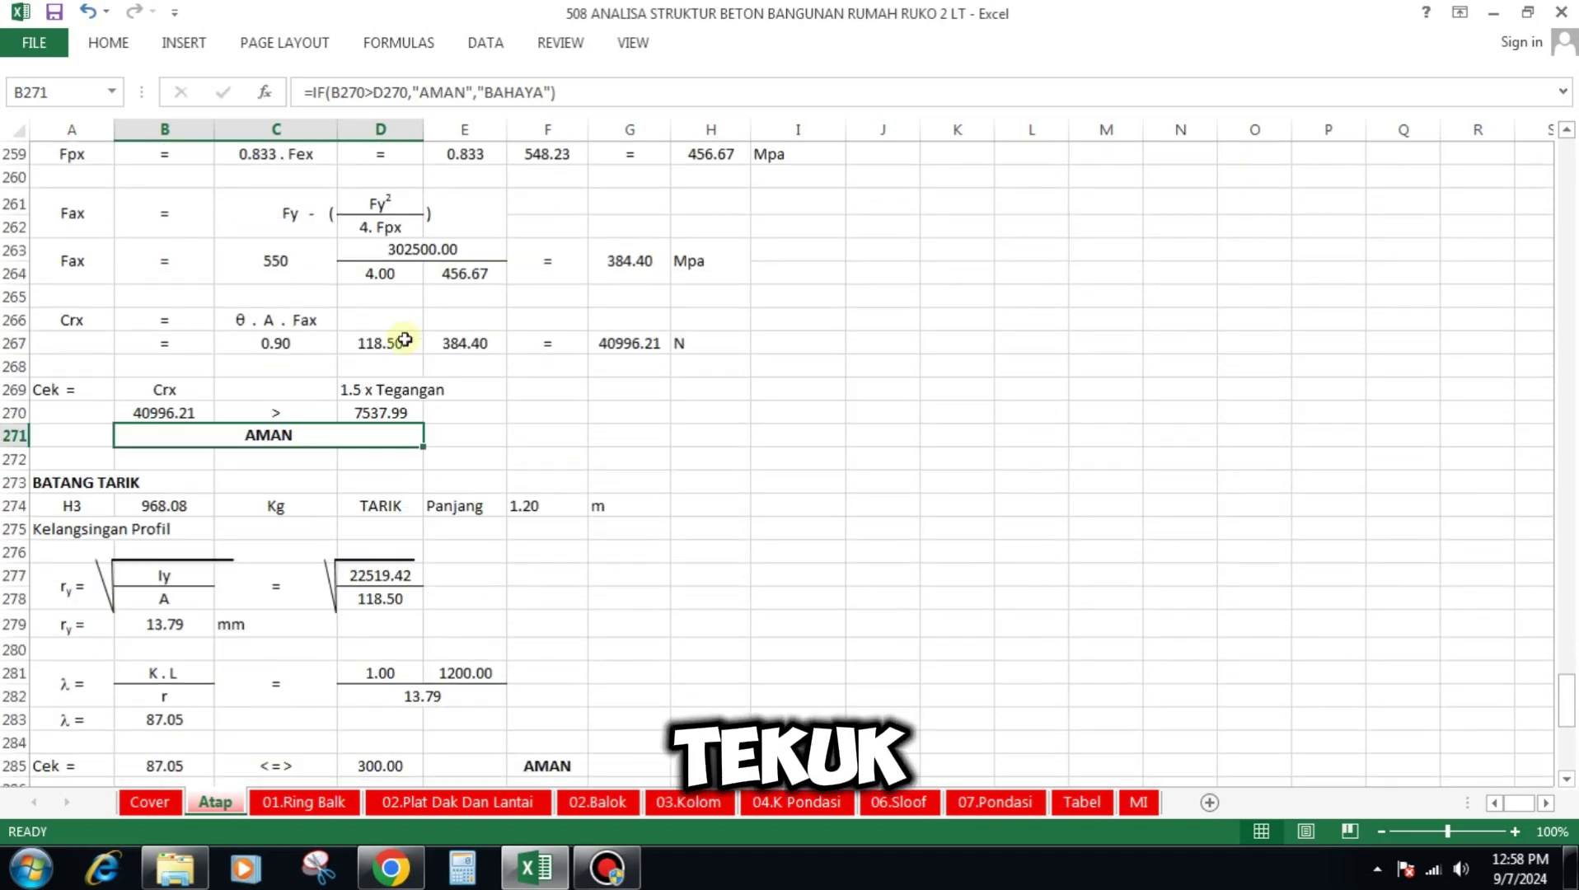
pyautogui.click(74, 298)
pyautogui.click(166, 294)
pyautogui.click(272, 295)
pyautogui.click(389, 295)
pyautogui.click(462, 294)
pyautogui.click(584, 297)
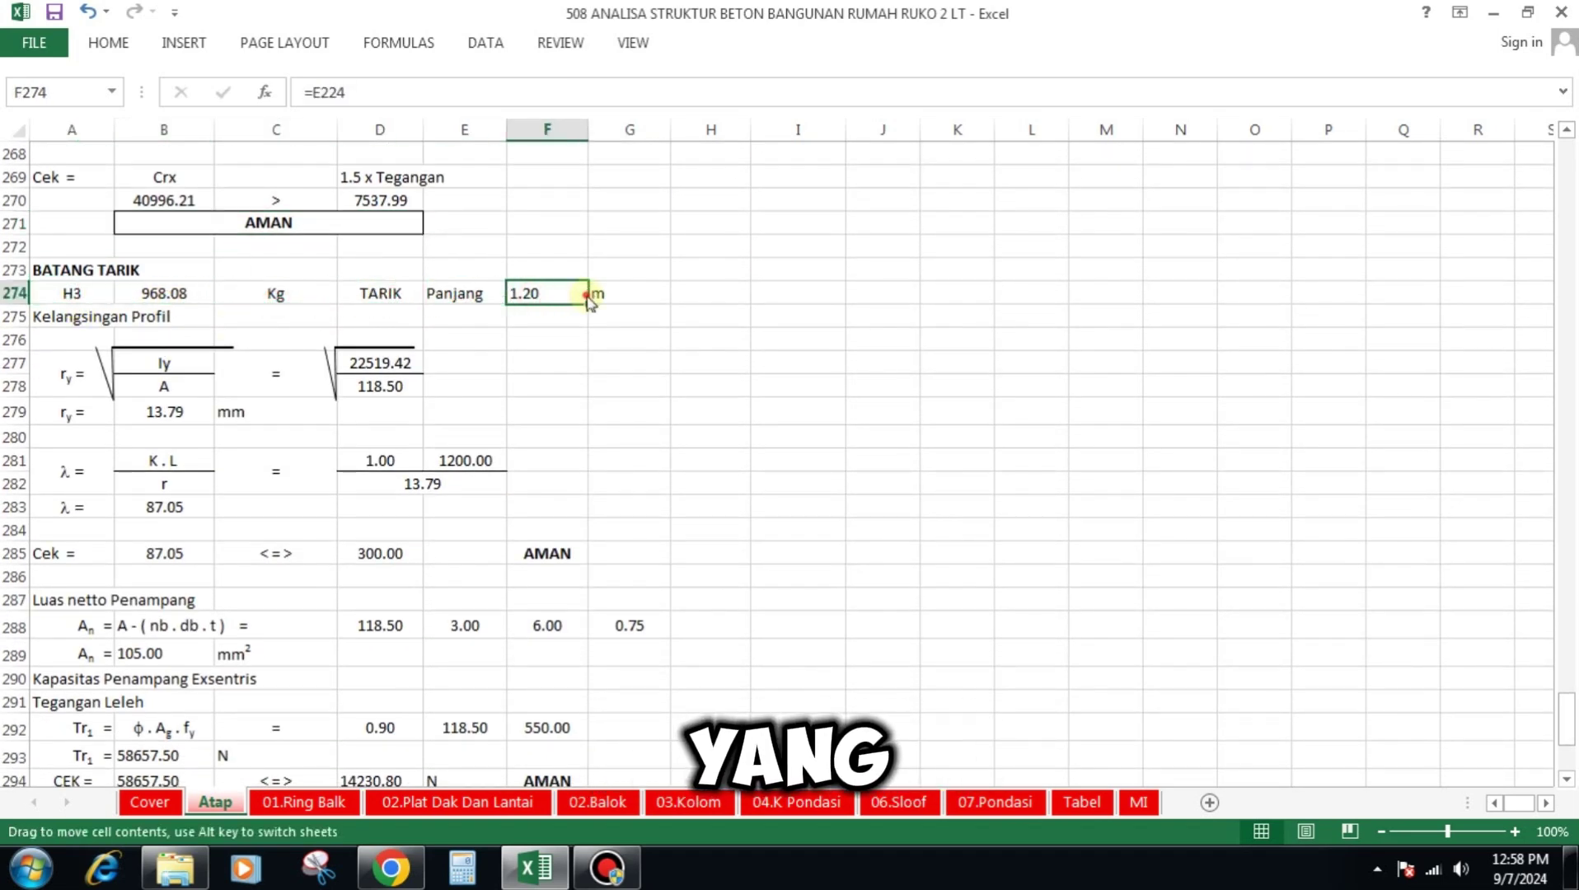
# - Examine the radius of gyration ry under Kelangsingan Profil, from its Iy and A terms to the result in row 279
pyautogui.click(97, 319)
pyautogui.click(95, 373)
pyautogui.click(197, 364)
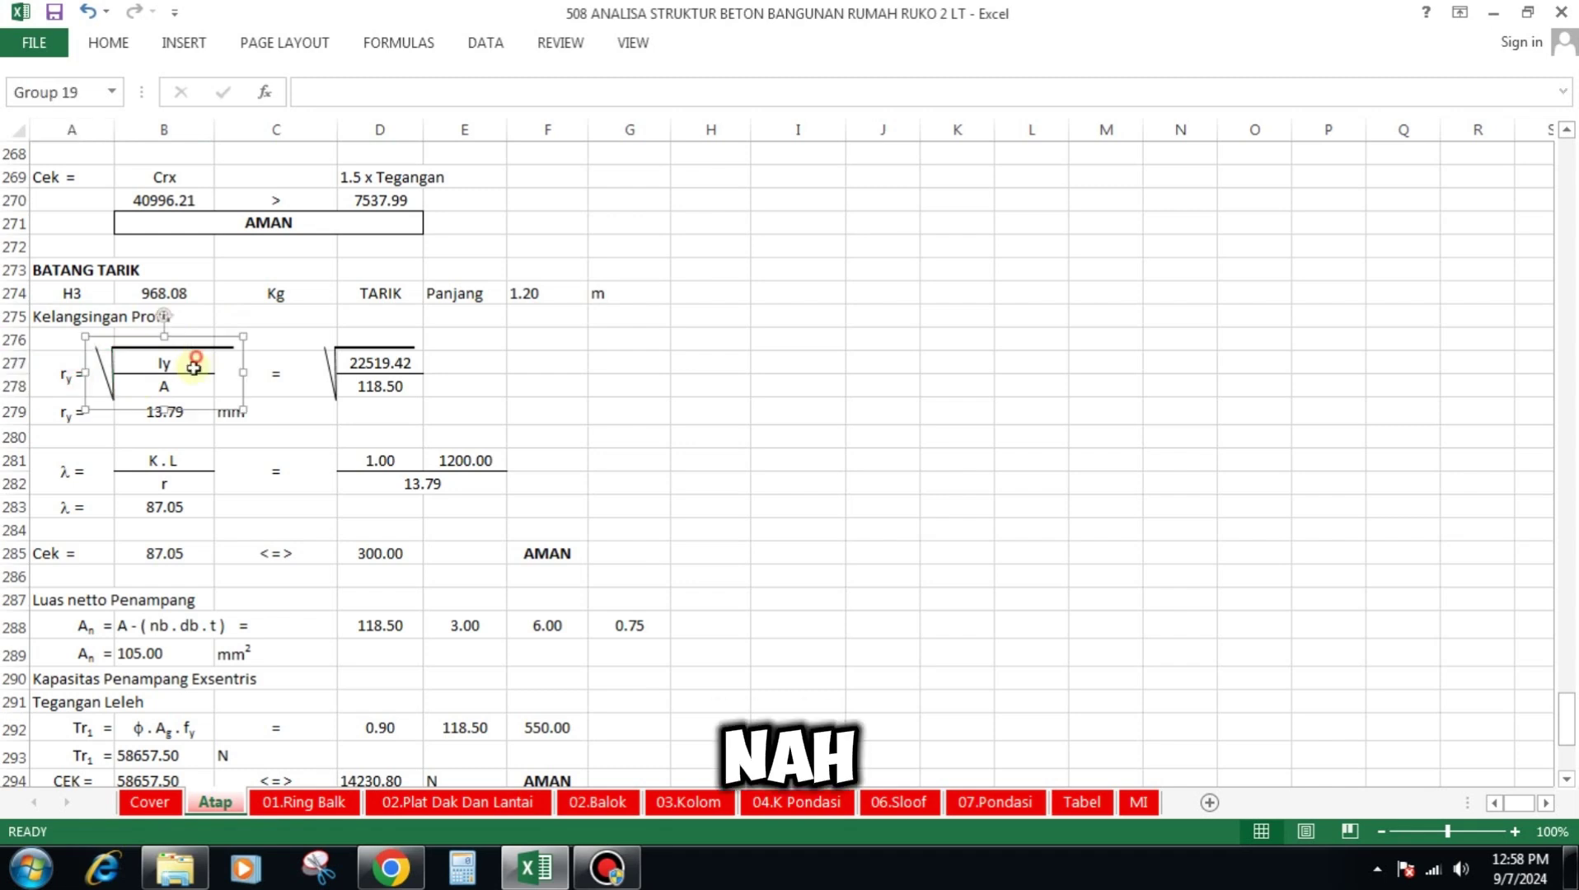
pyautogui.click(190, 368)
pyautogui.click(187, 384)
pyautogui.click(372, 363)
pyautogui.click(375, 386)
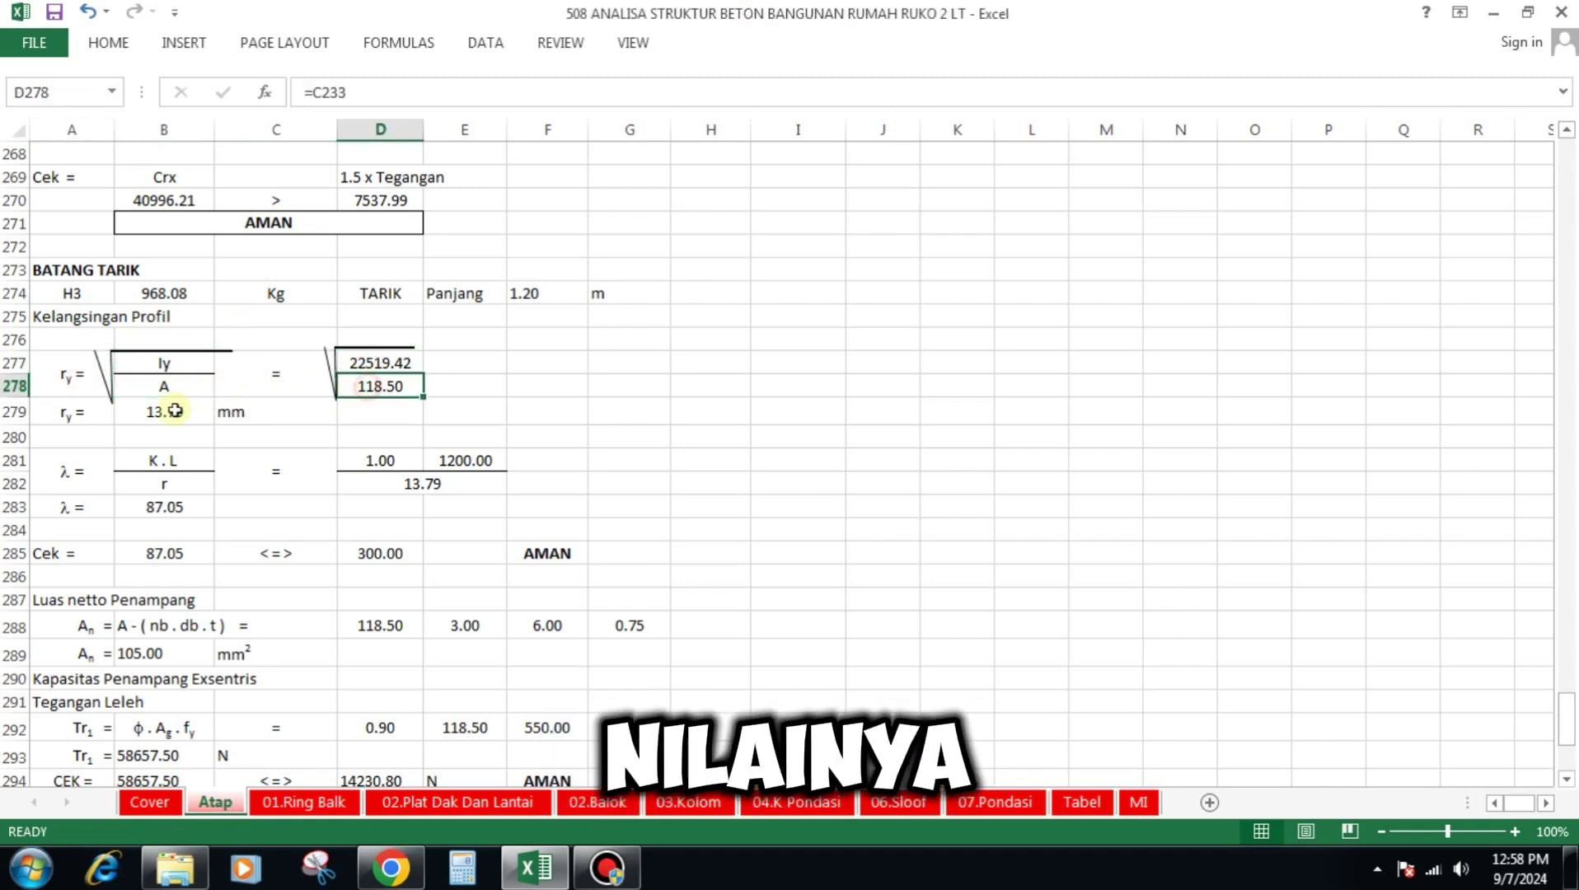
pyautogui.click(165, 412)
pyautogui.click(247, 411)
# - Examine the slenderness ratio λ formula K.L over r and its values in rows 281 to 283
pyautogui.click(169, 460)
pyautogui.click(177, 486)
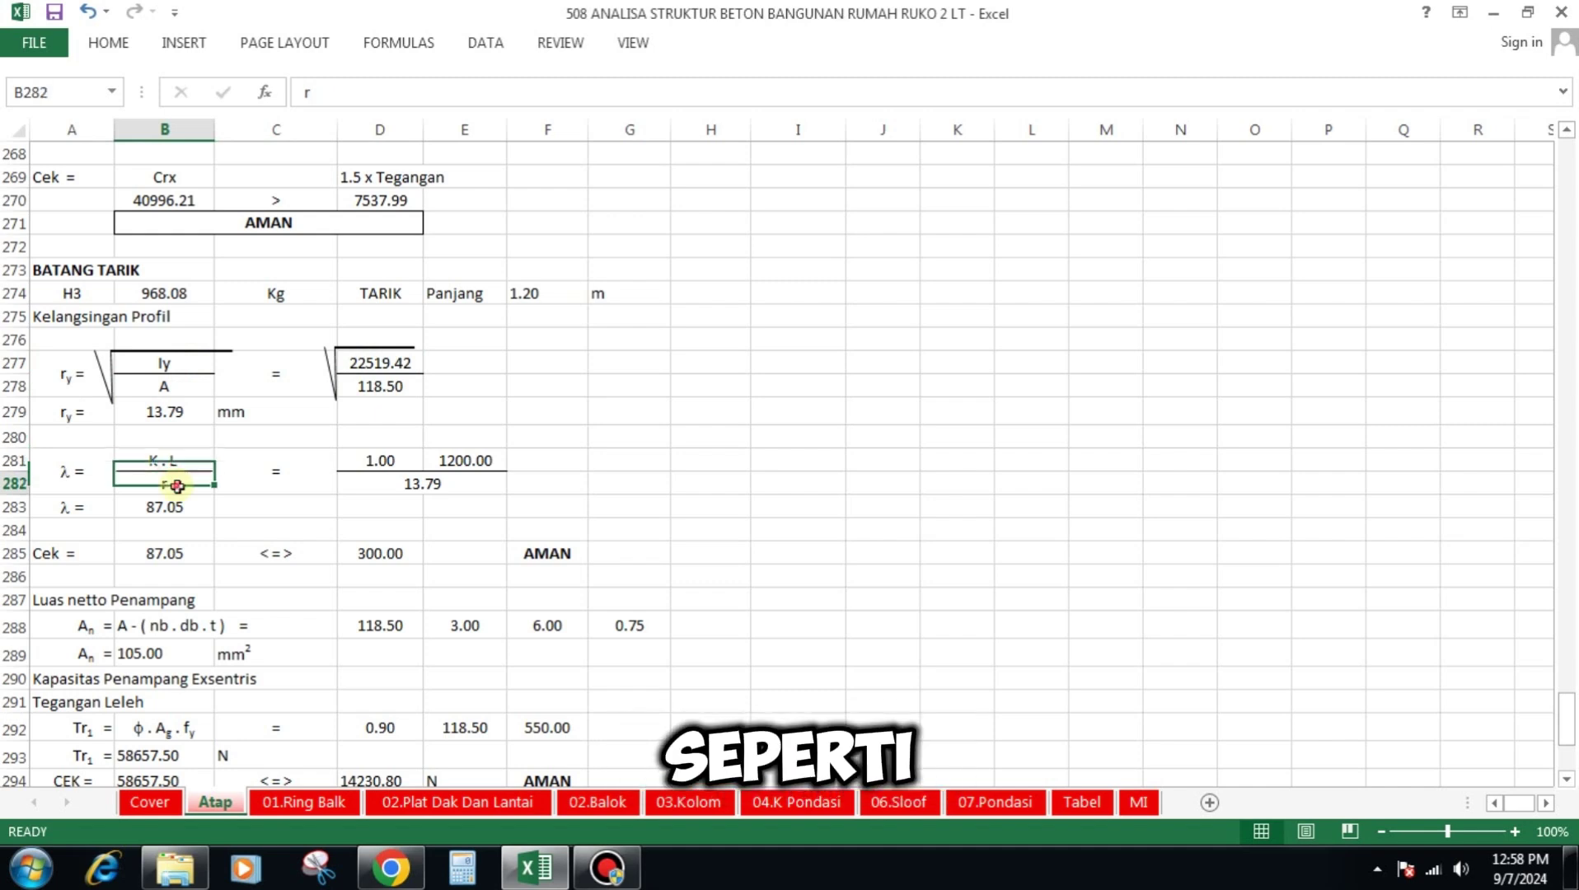
pyautogui.click(385, 459)
pyautogui.click(464, 463)
pyautogui.click(466, 483)
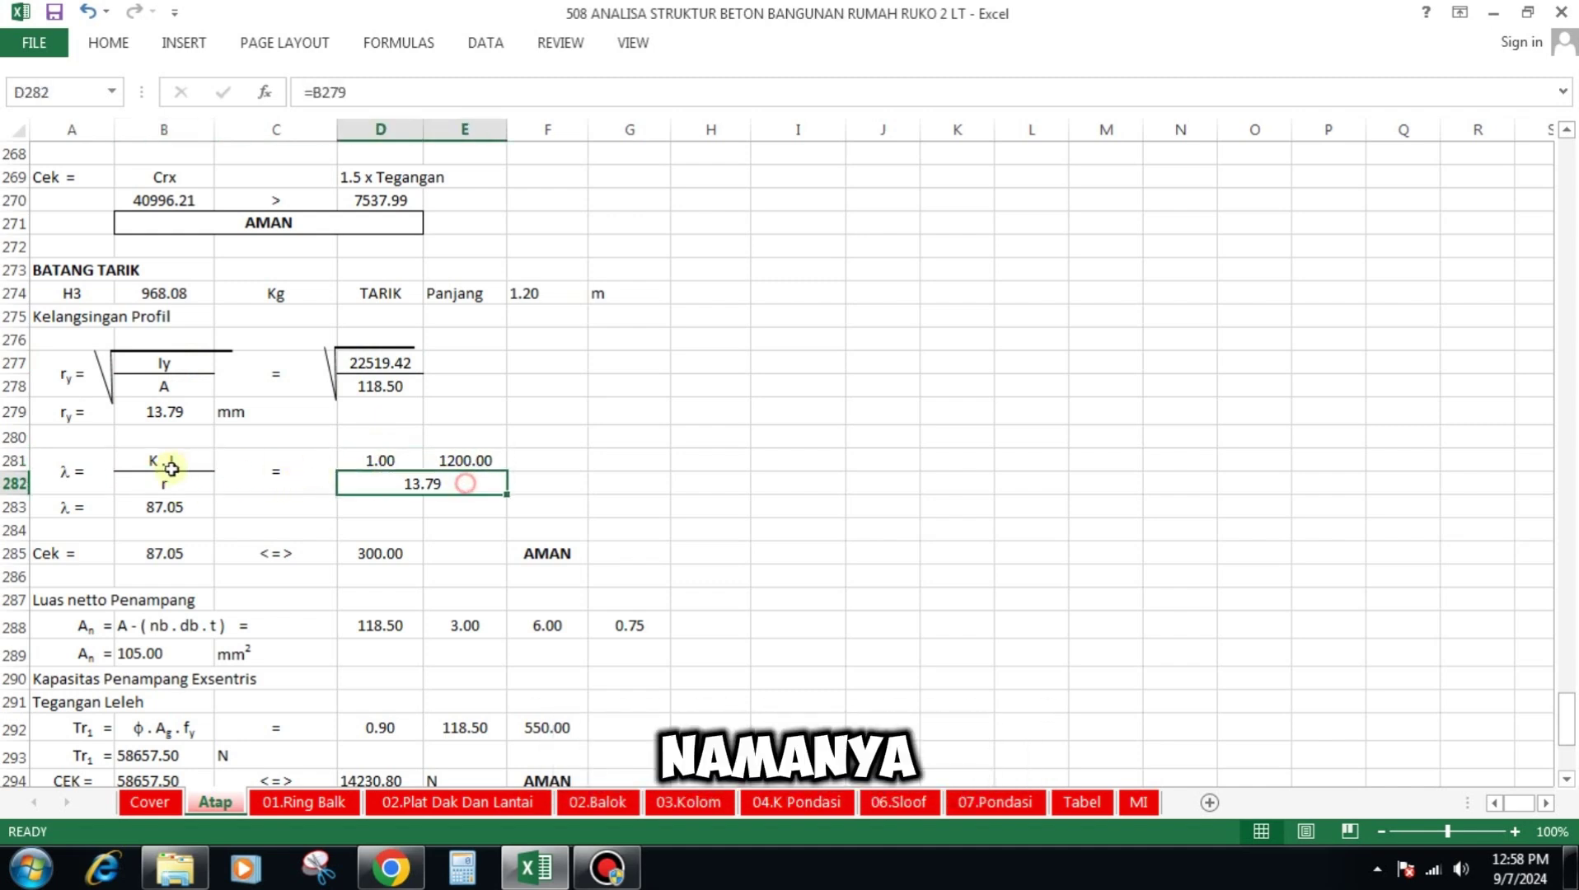
pyautogui.click(97, 466)
pyautogui.click(87, 507)
# - Review the tension member's slenderness check against its limit in row 285
pyautogui.scroll(-3, 265, 415)
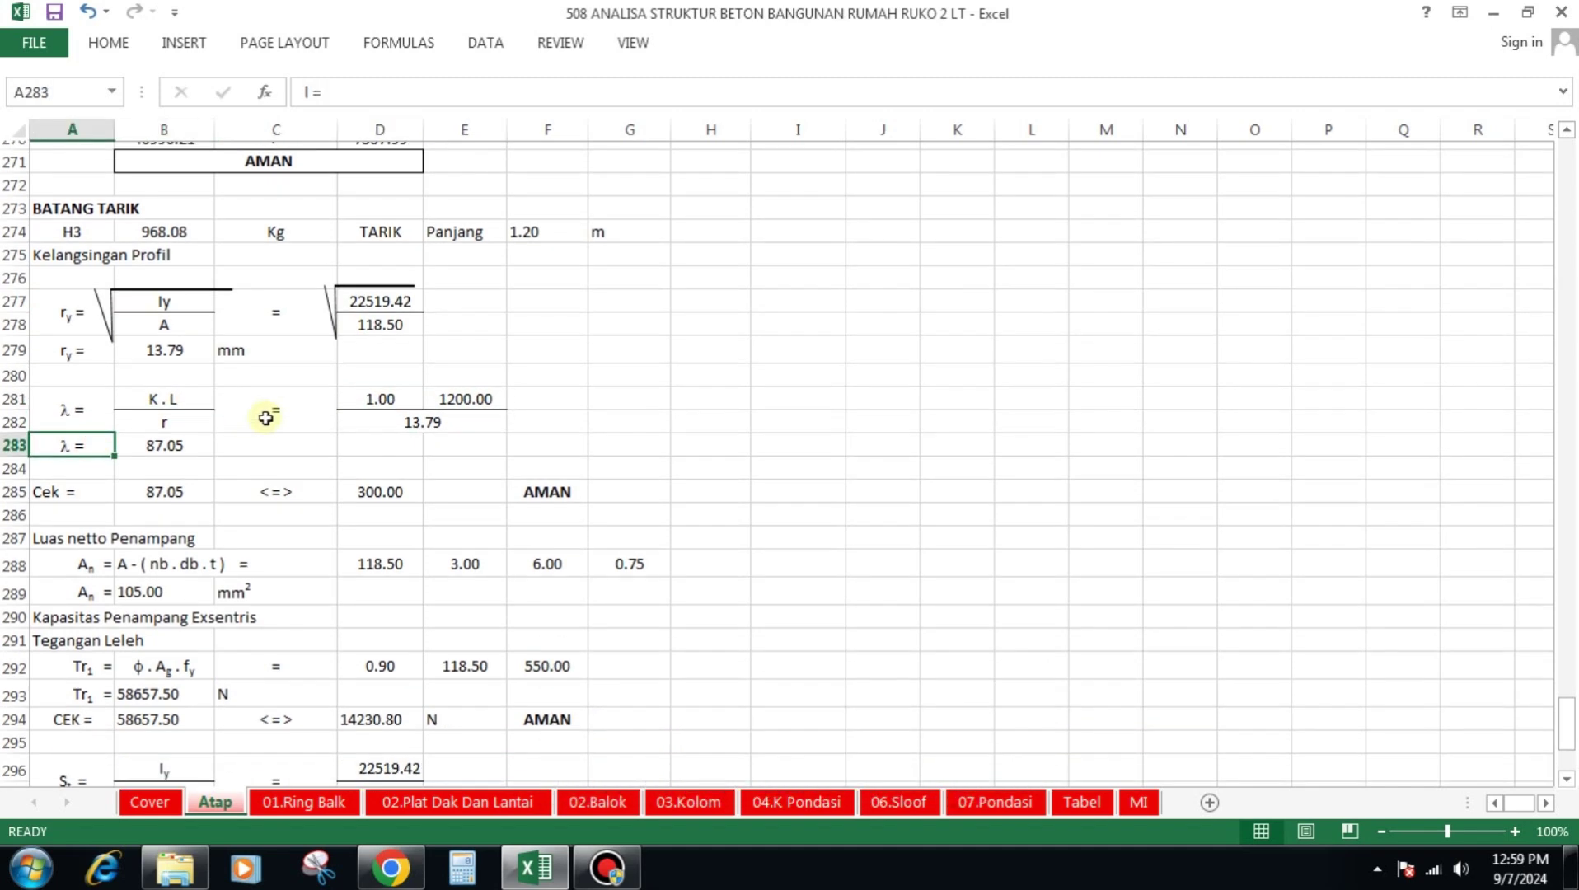
pyautogui.click(79, 346)
pyautogui.click(191, 345)
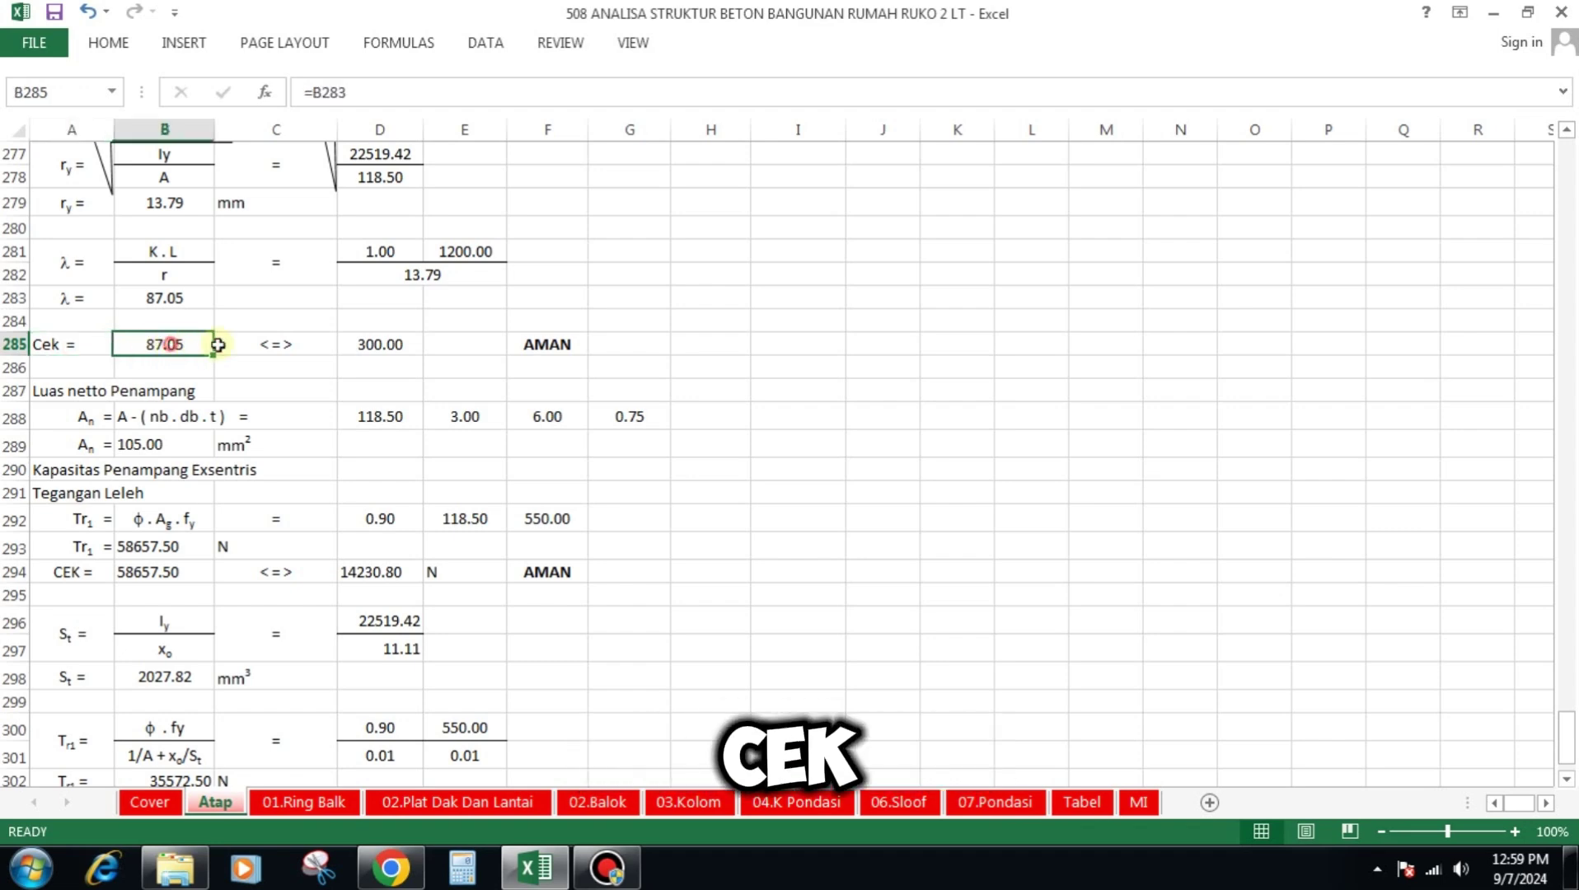
pyautogui.click(275, 345)
pyautogui.click(385, 346)
pyautogui.click(516, 345)
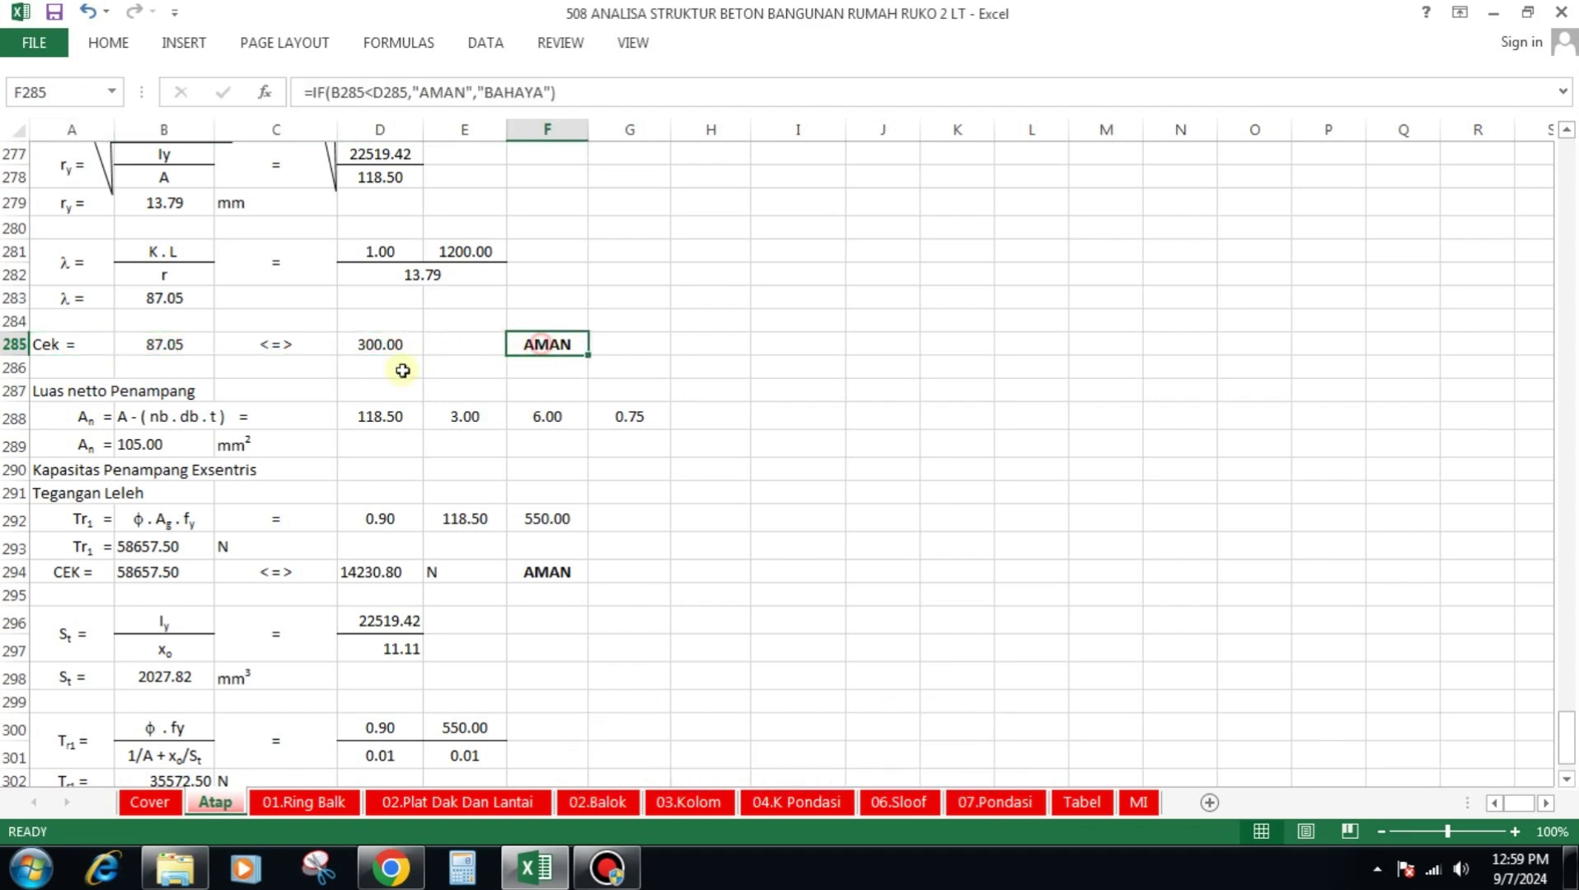
pyautogui.scroll(3, 143, 373)
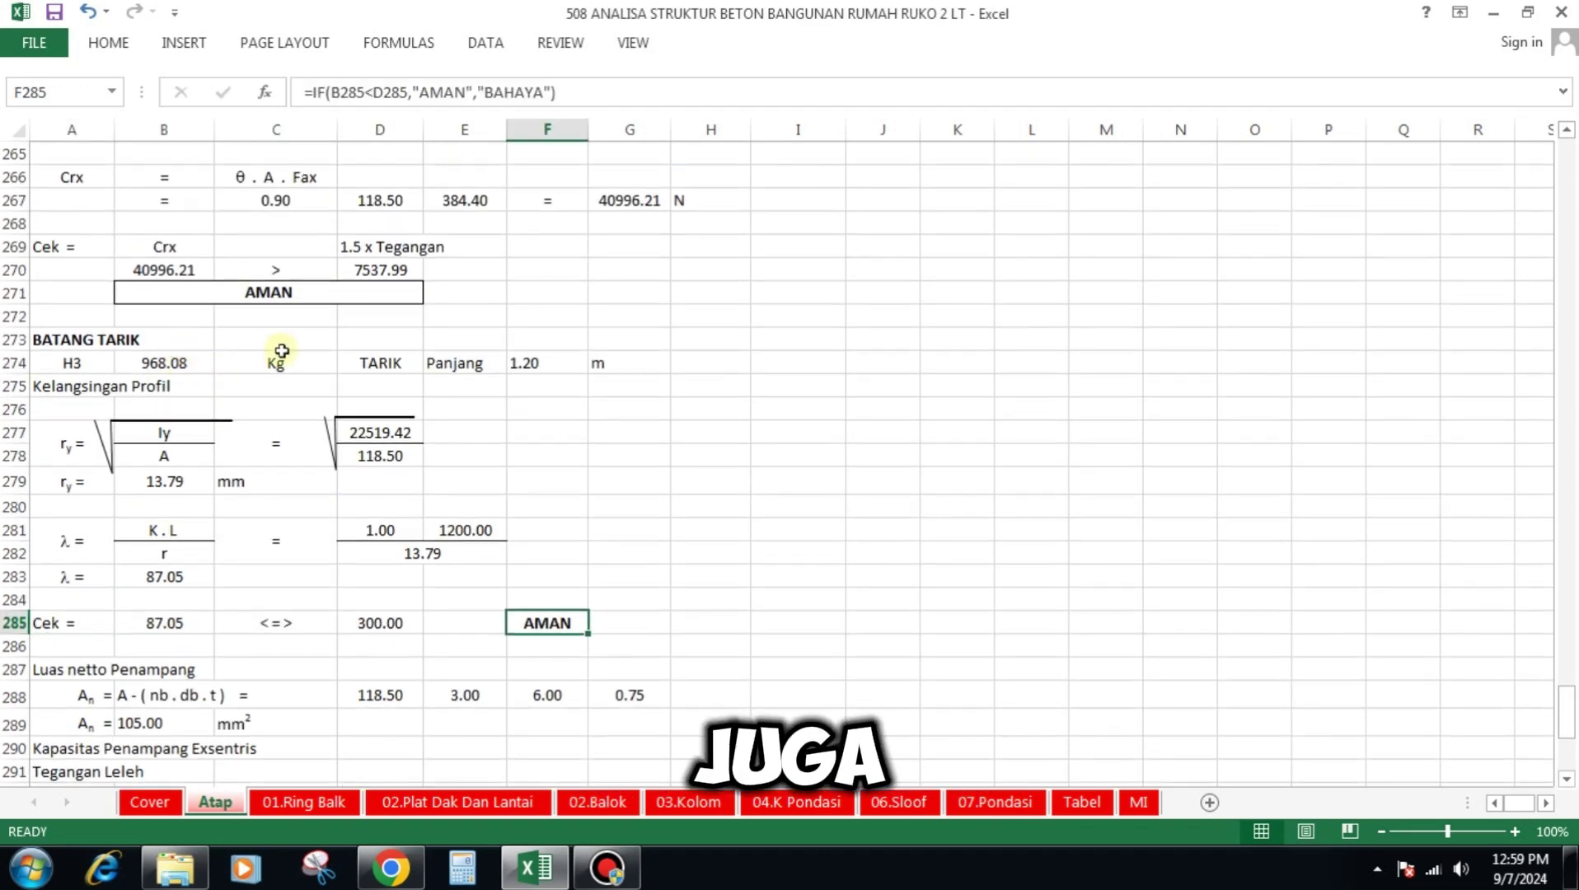
# - Examine the Luas netto Penampang formula, its input terms and the net area An in rows 288 and 289
pyautogui.scroll(-2, 275, 355)
pyautogui.click(138, 486)
pyautogui.click(106, 488)
pyautogui.click(190, 488)
pyautogui.click(363, 488)
pyautogui.click(458, 488)
pyautogui.click(544, 488)
pyautogui.click(626, 488)
pyautogui.click(157, 514)
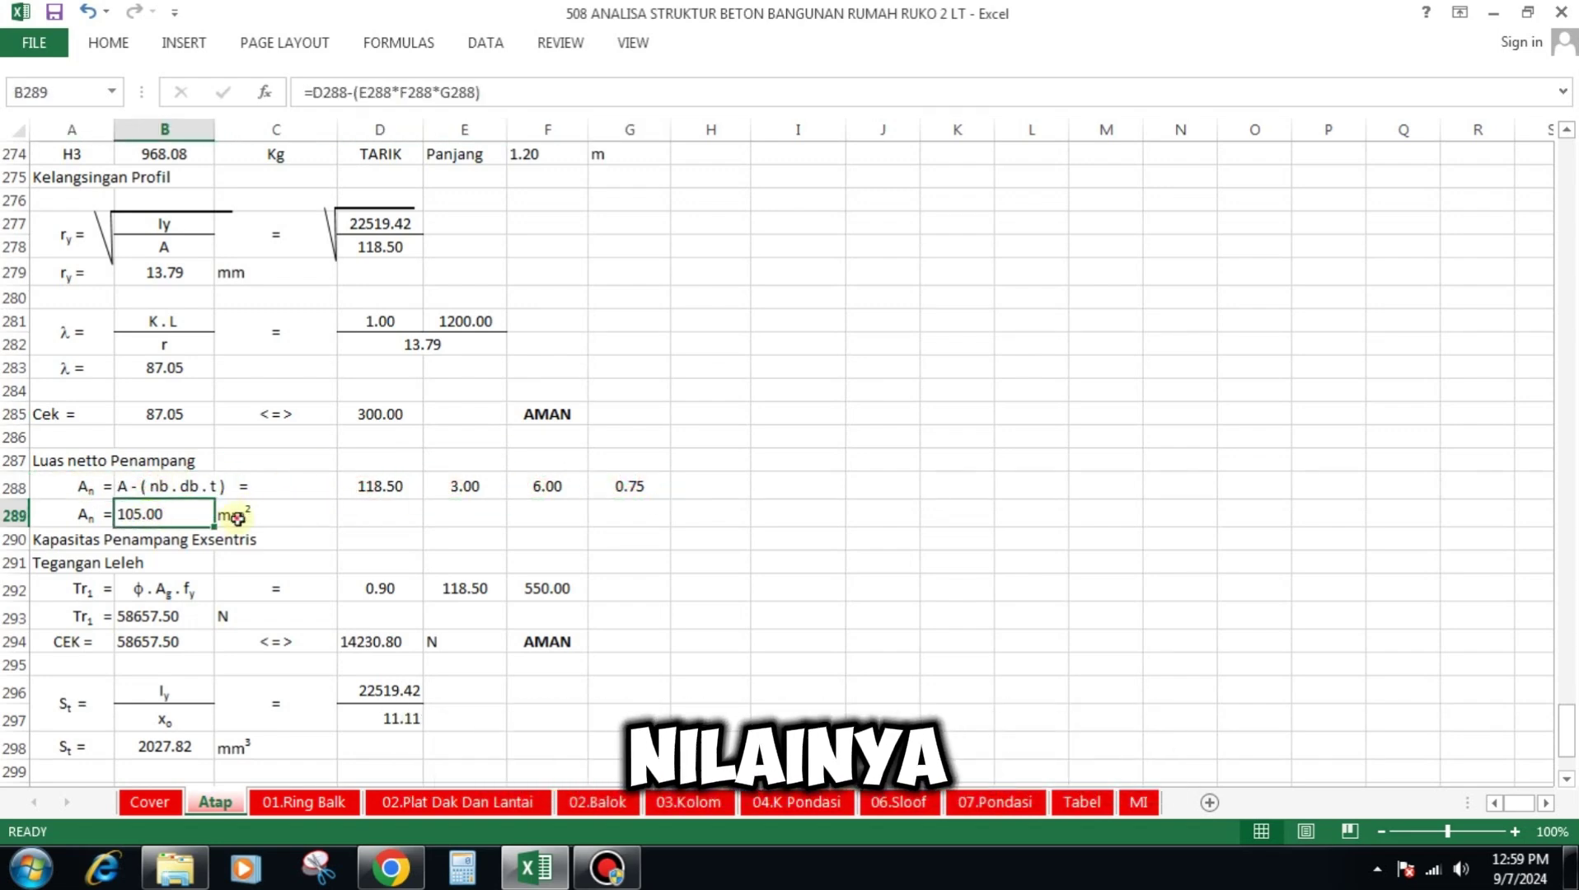
pyautogui.click(230, 514)
# - Inspect the Tegangan Leleh capacity Tr1, from its formula and factors in row 292 to the result in row 293
pyautogui.scroll(-2, 313, 441)
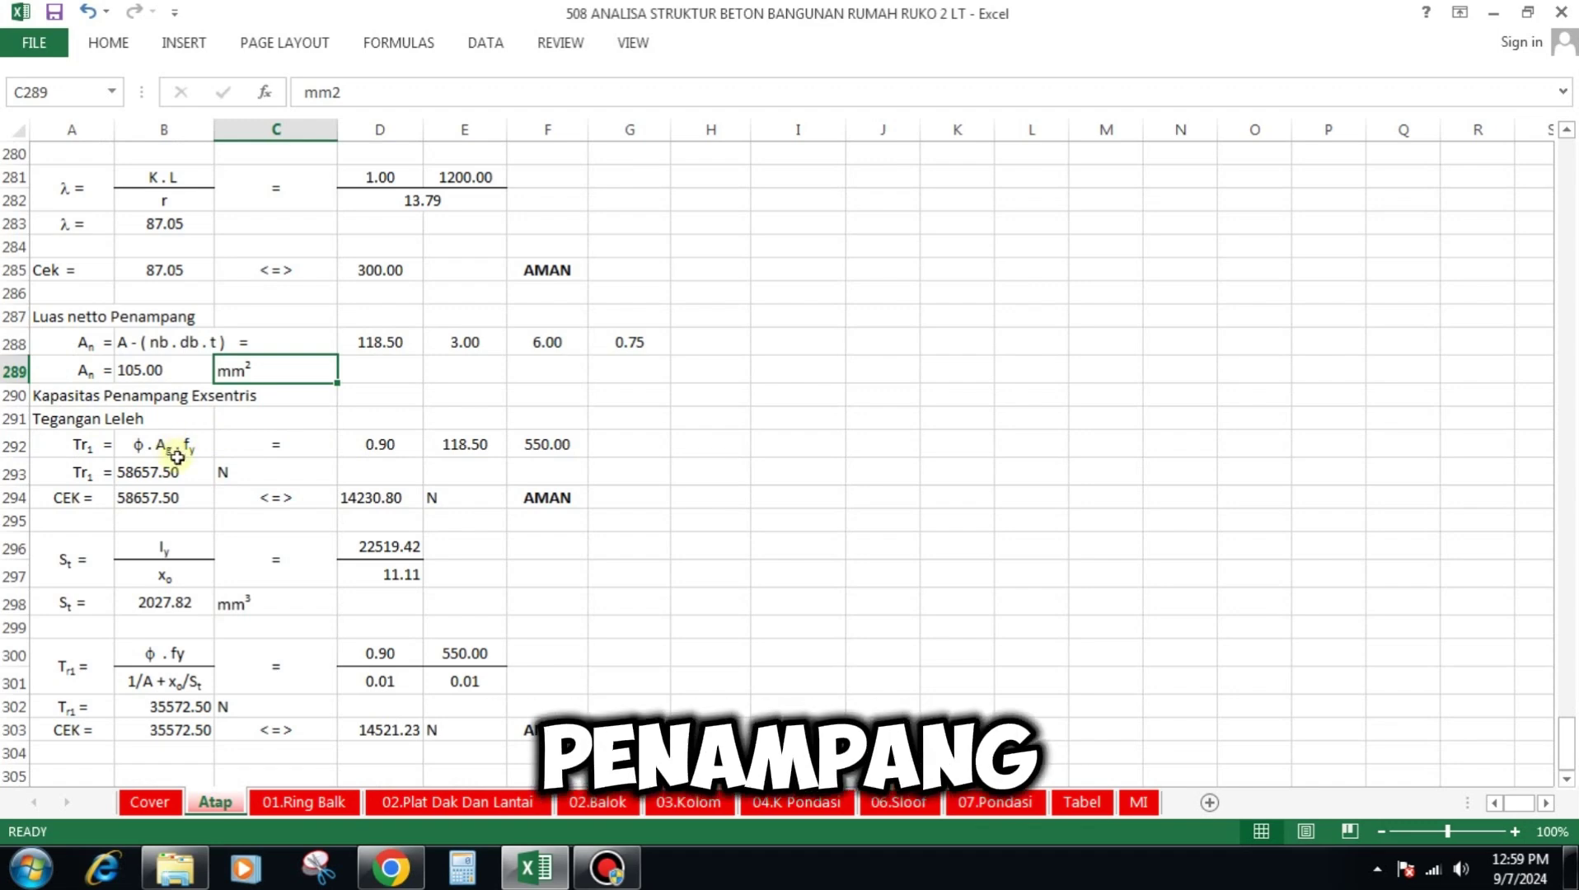
pyautogui.click(103, 445)
pyautogui.click(165, 445)
pyautogui.click(379, 445)
pyautogui.click(465, 445)
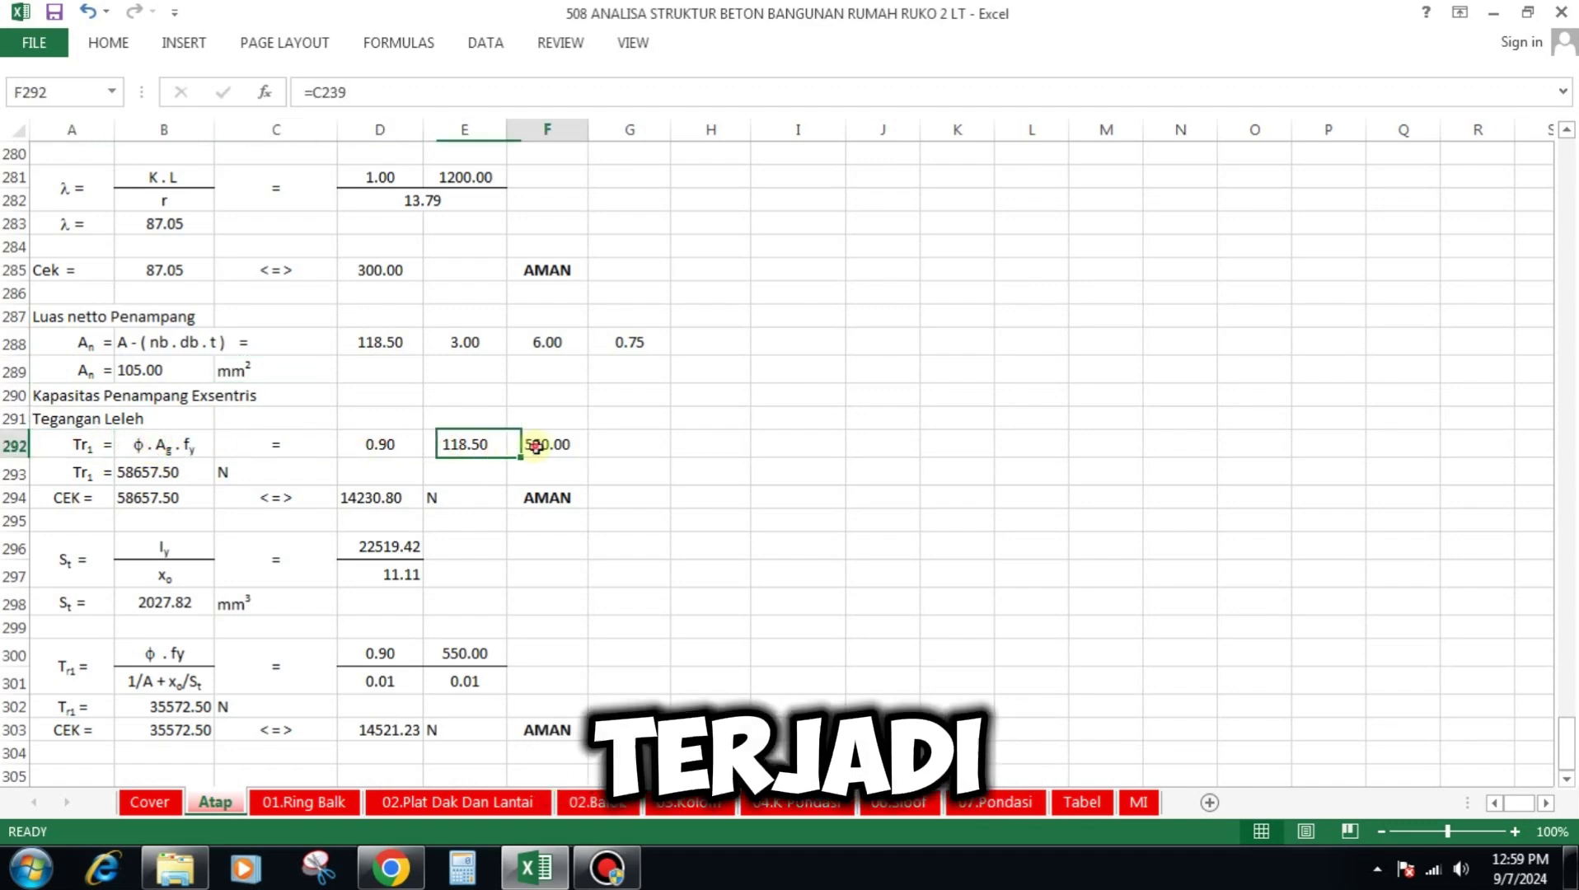
pyautogui.click(169, 473)
pyautogui.click(225, 475)
# - Review the Tegangan Leleh check comparing Tr1 with the required force in row 294
pyautogui.click(165, 498)
pyautogui.click(280, 501)
pyautogui.click(370, 498)
pyautogui.click(466, 501)
pyautogui.click(551, 501)
# - Examine the section modulus St, from Iy over xo in rows 296 and 297 to the result in row 298
pyautogui.scroll(-3, 636, 420)
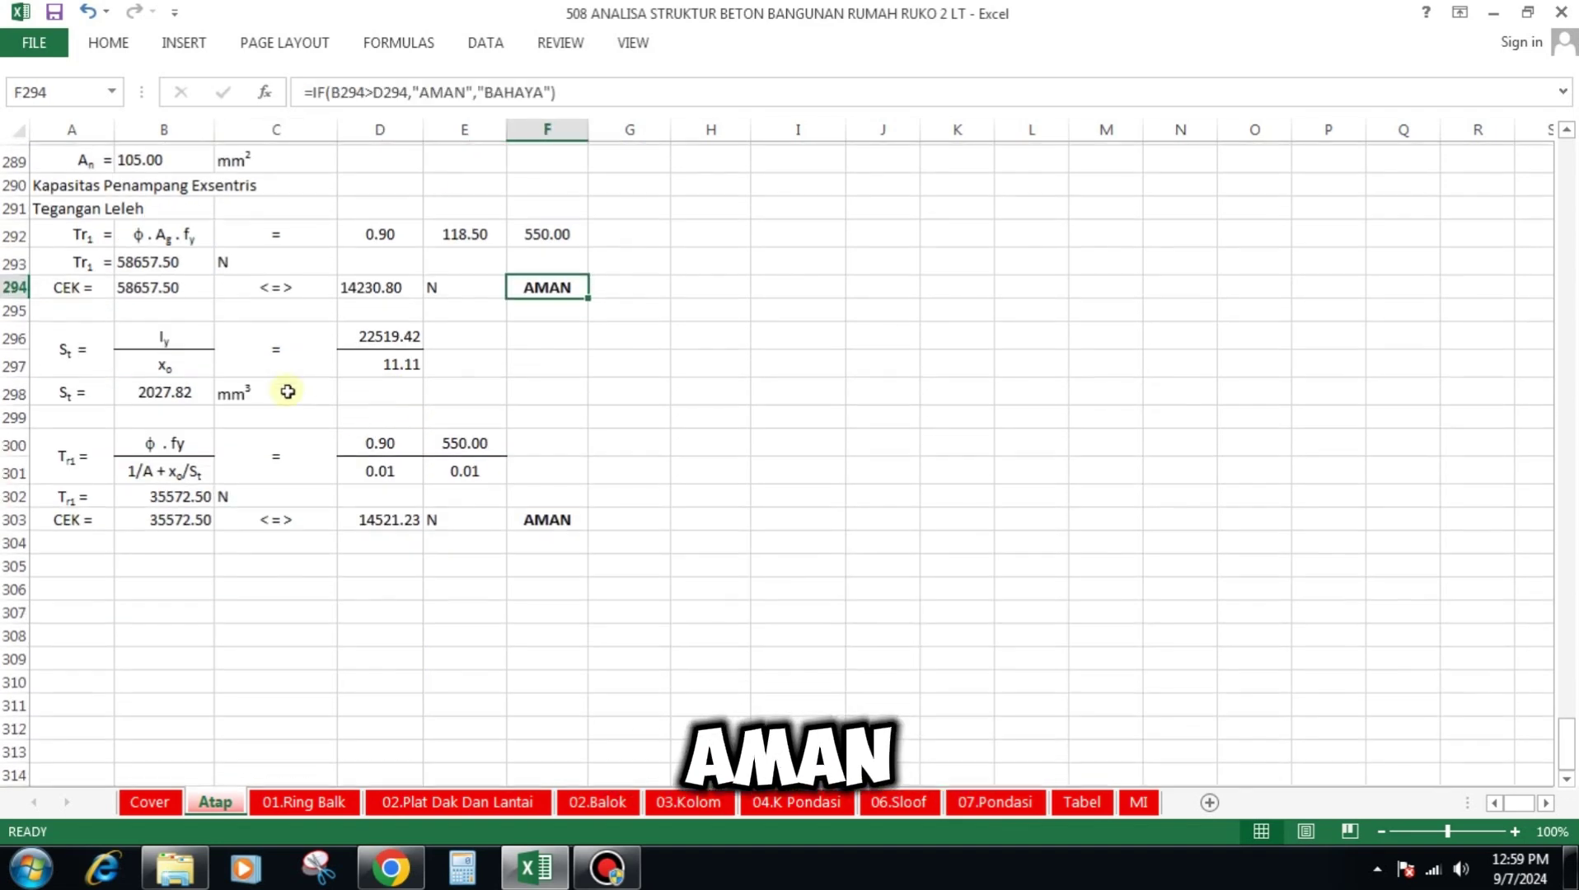
pyautogui.click(185, 334)
pyautogui.click(177, 363)
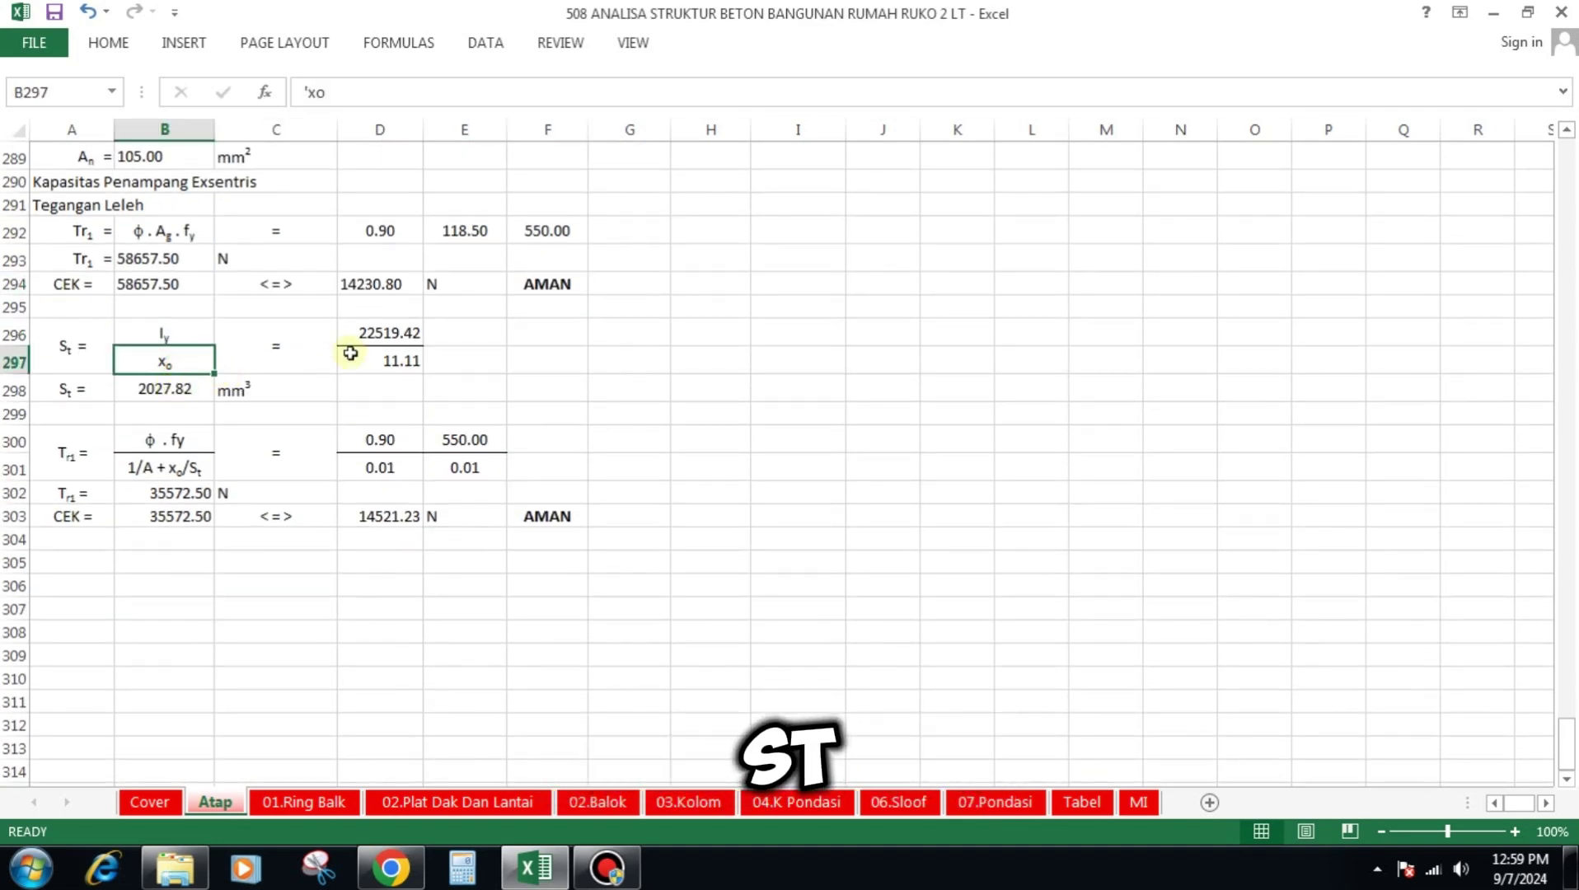
pyautogui.click(377, 334)
pyautogui.click(388, 367)
pyautogui.click(166, 387)
pyautogui.click(256, 391)
# - Examine the second Tr1 formula using φ.fy over 1/A + xo/St, with its terms and result in rows 300 to 302
pyautogui.click(190, 441)
pyautogui.click(183, 469)
pyautogui.click(381, 438)
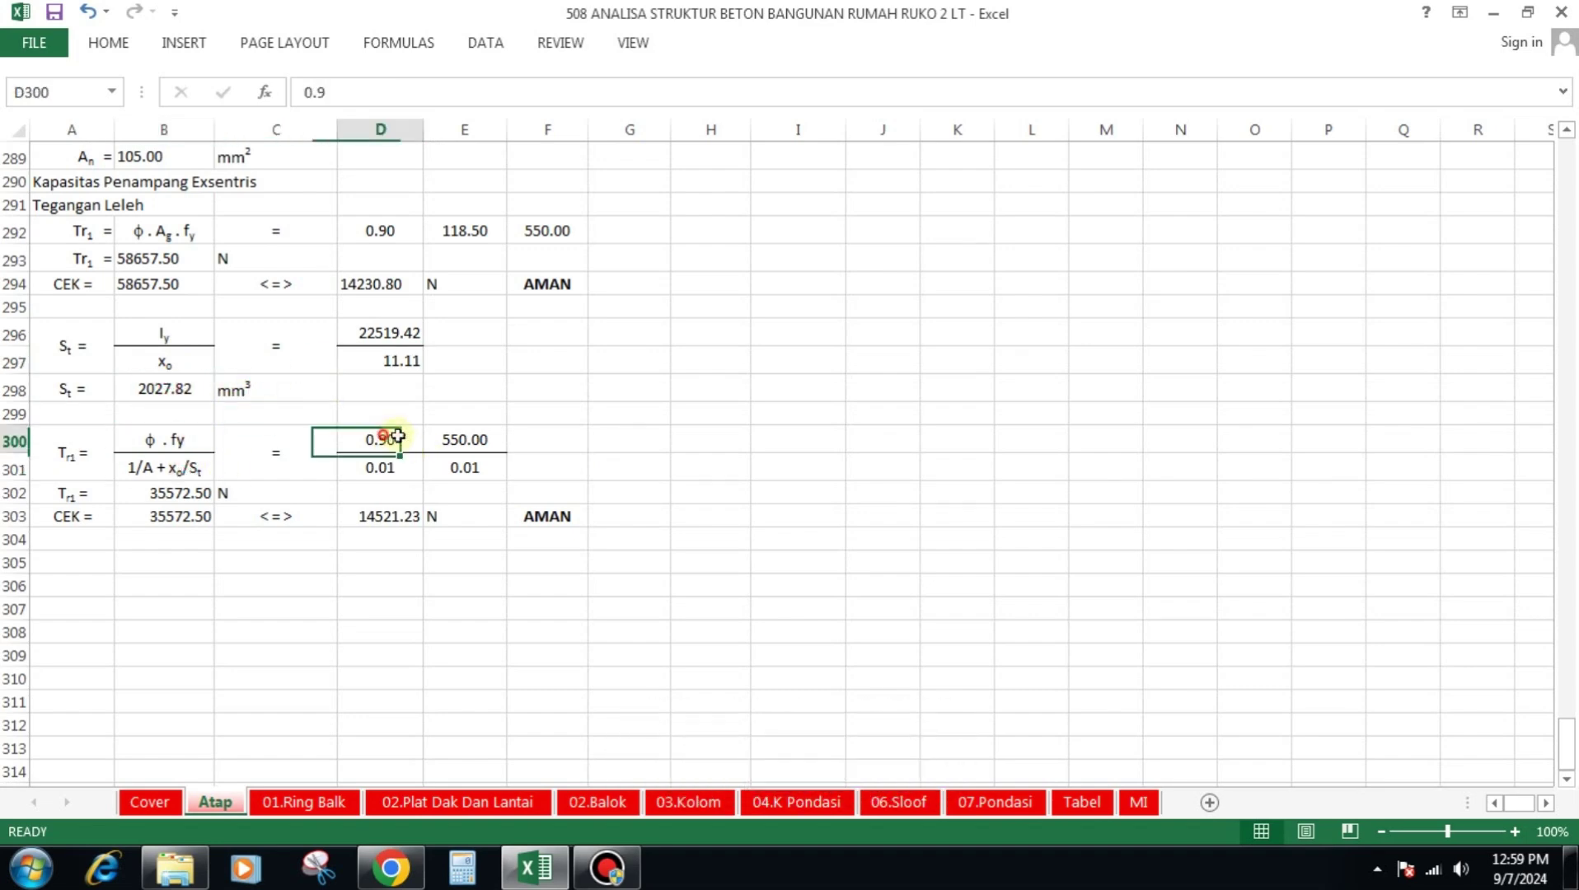
pyautogui.click(471, 440)
pyautogui.click(390, 464)
pyautogui.click(464, 467)
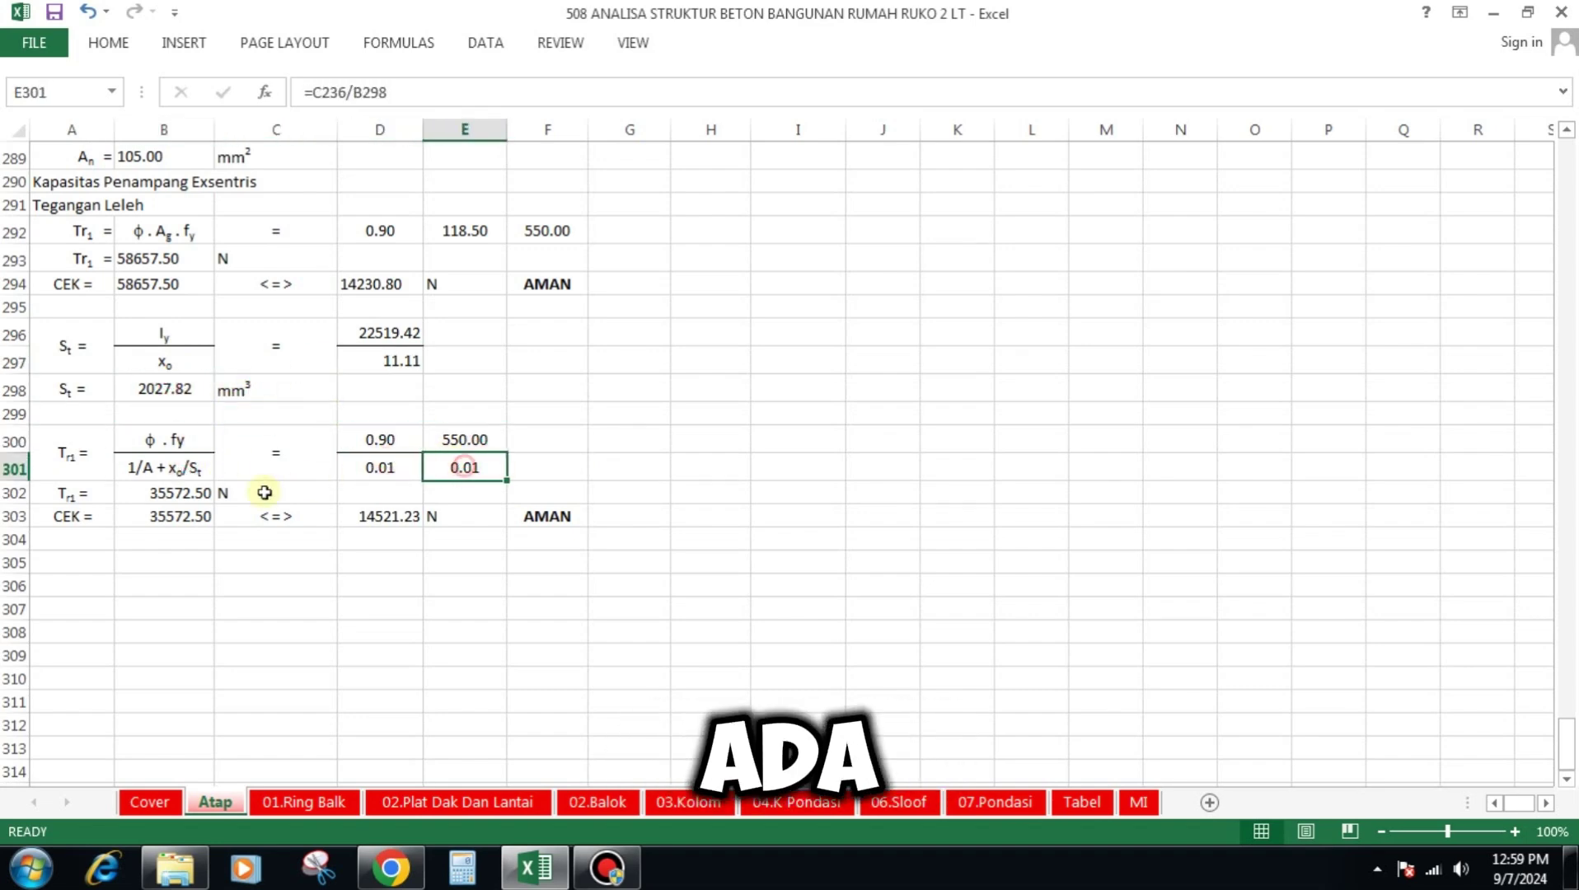
pyautogui.click(183, 493)
# - Review the final tension capacity check in row 303 alongside the yield check verdict in row 294
pyautogui.click(183, 516)
pyautogui.click(272, 514)
pyautogui.click(377, 516)
pyautogui.click(468, 516)
pyautogui.click(534, 518)
pyautogui.click(558, 285)
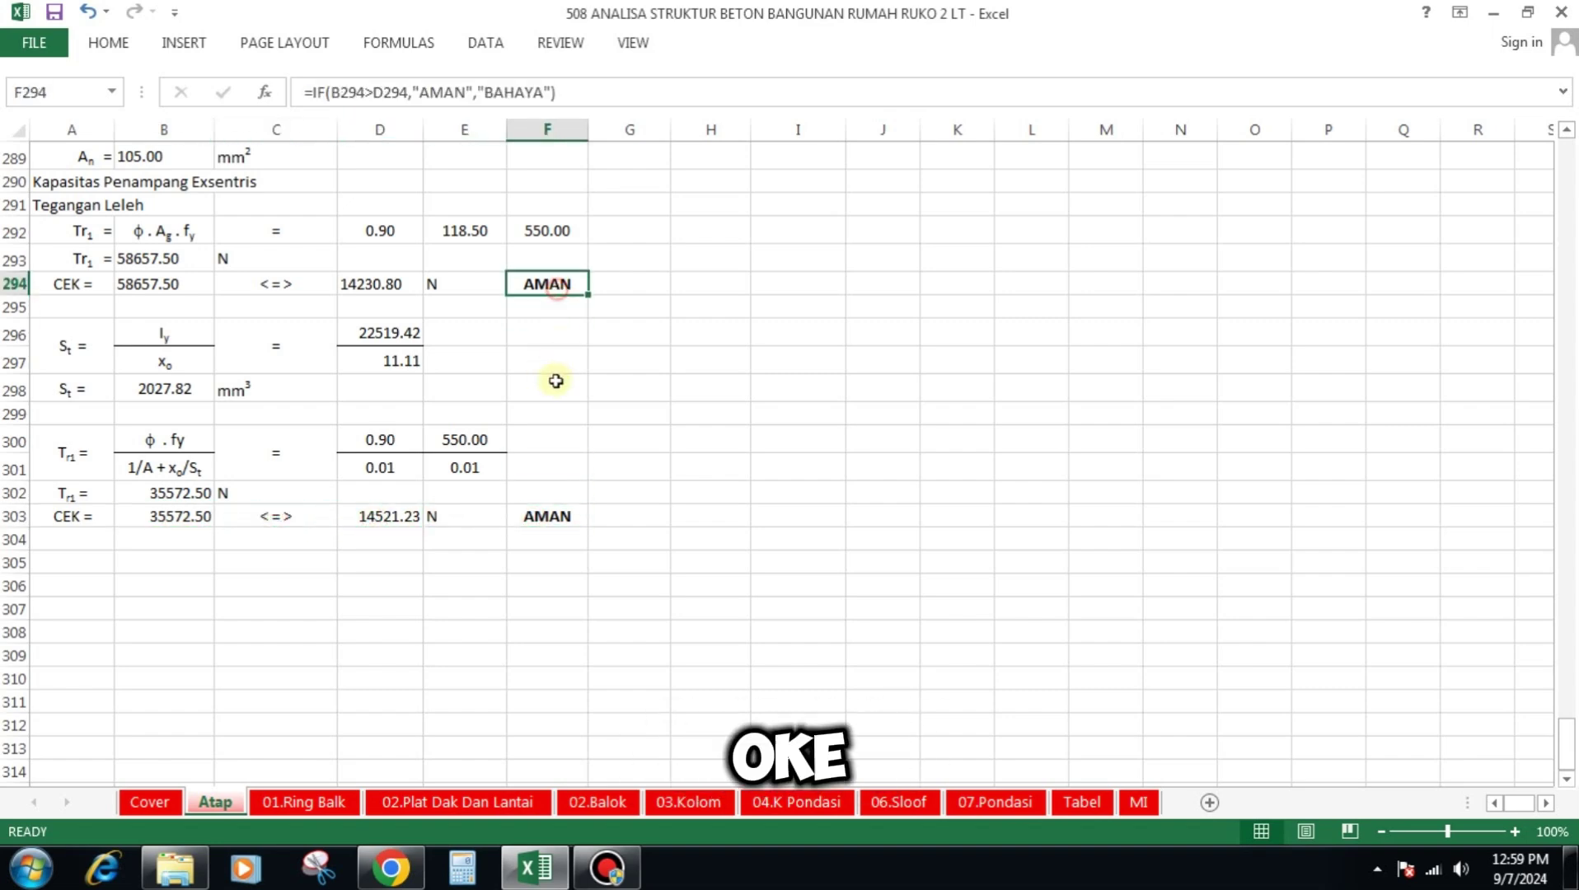
# - Look back over the Atap calculations from the tension checks up to the truss diagram and inputs at the sheet's start
pyautogui.scroll(15, 553, 379)
pyautogui.scroll(20, 553, 386)
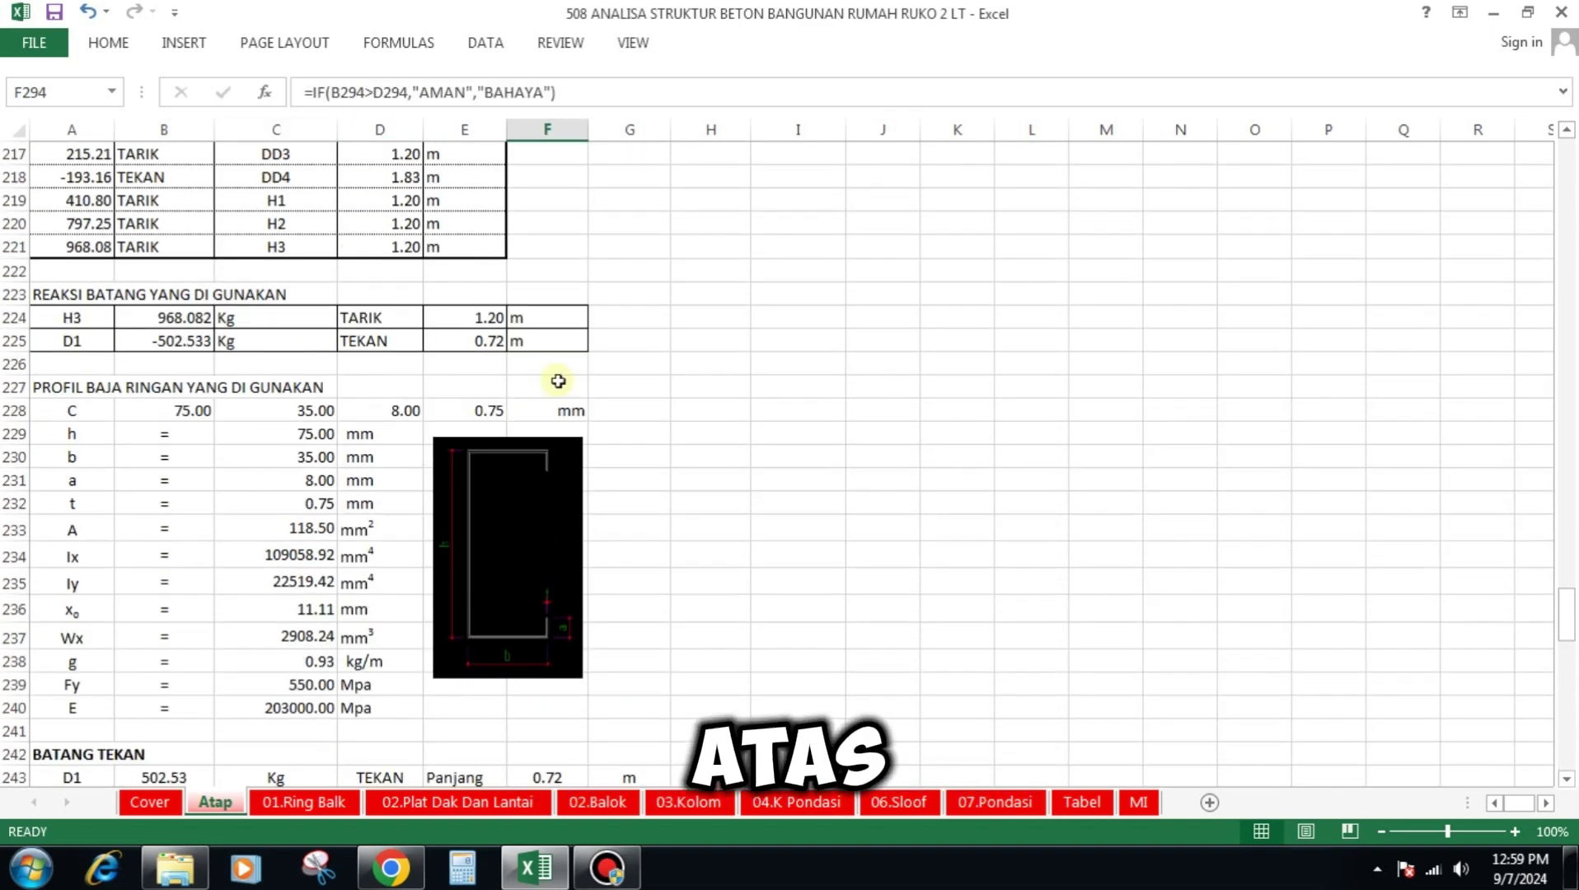
pyautogui.scroll(16, 569, 371)
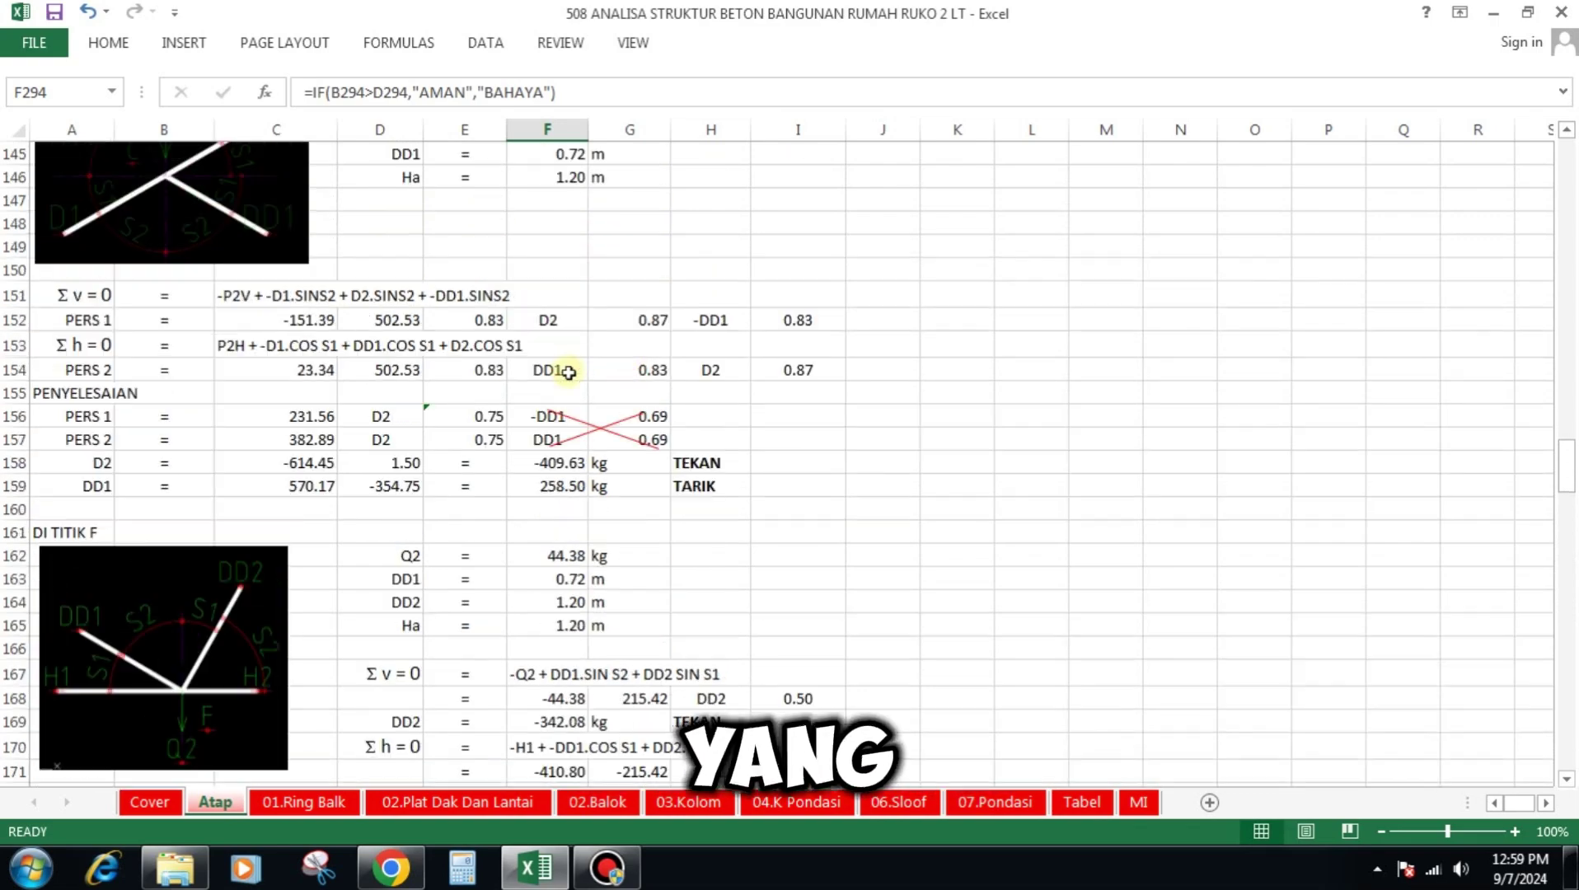
pyautogui.scroll(12, 489, 239)
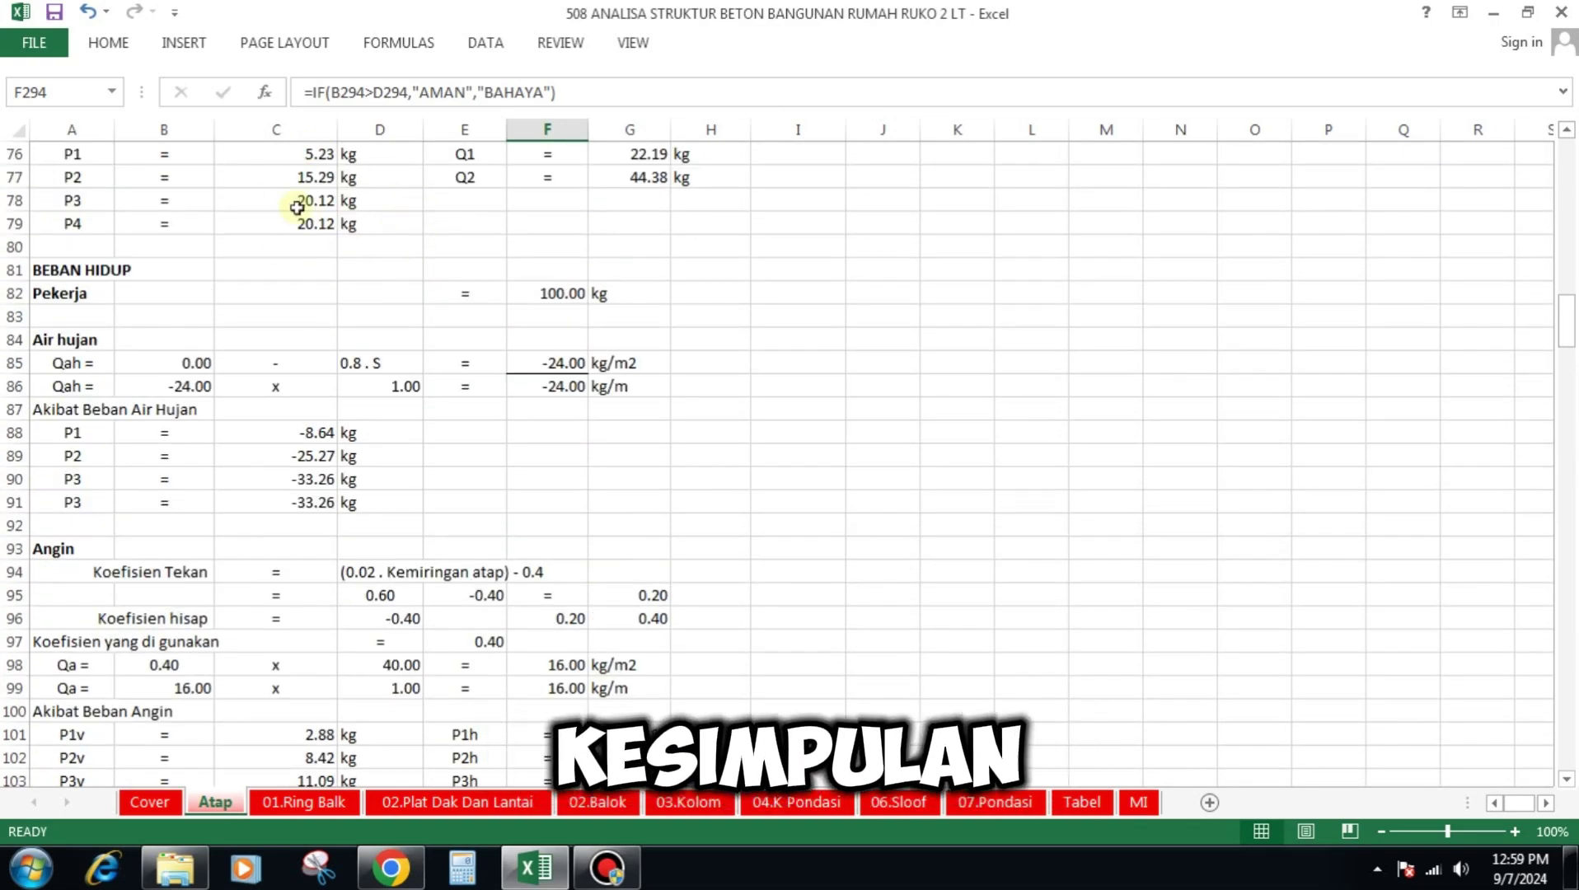
pyautogui.scroll(15, 347, 272)
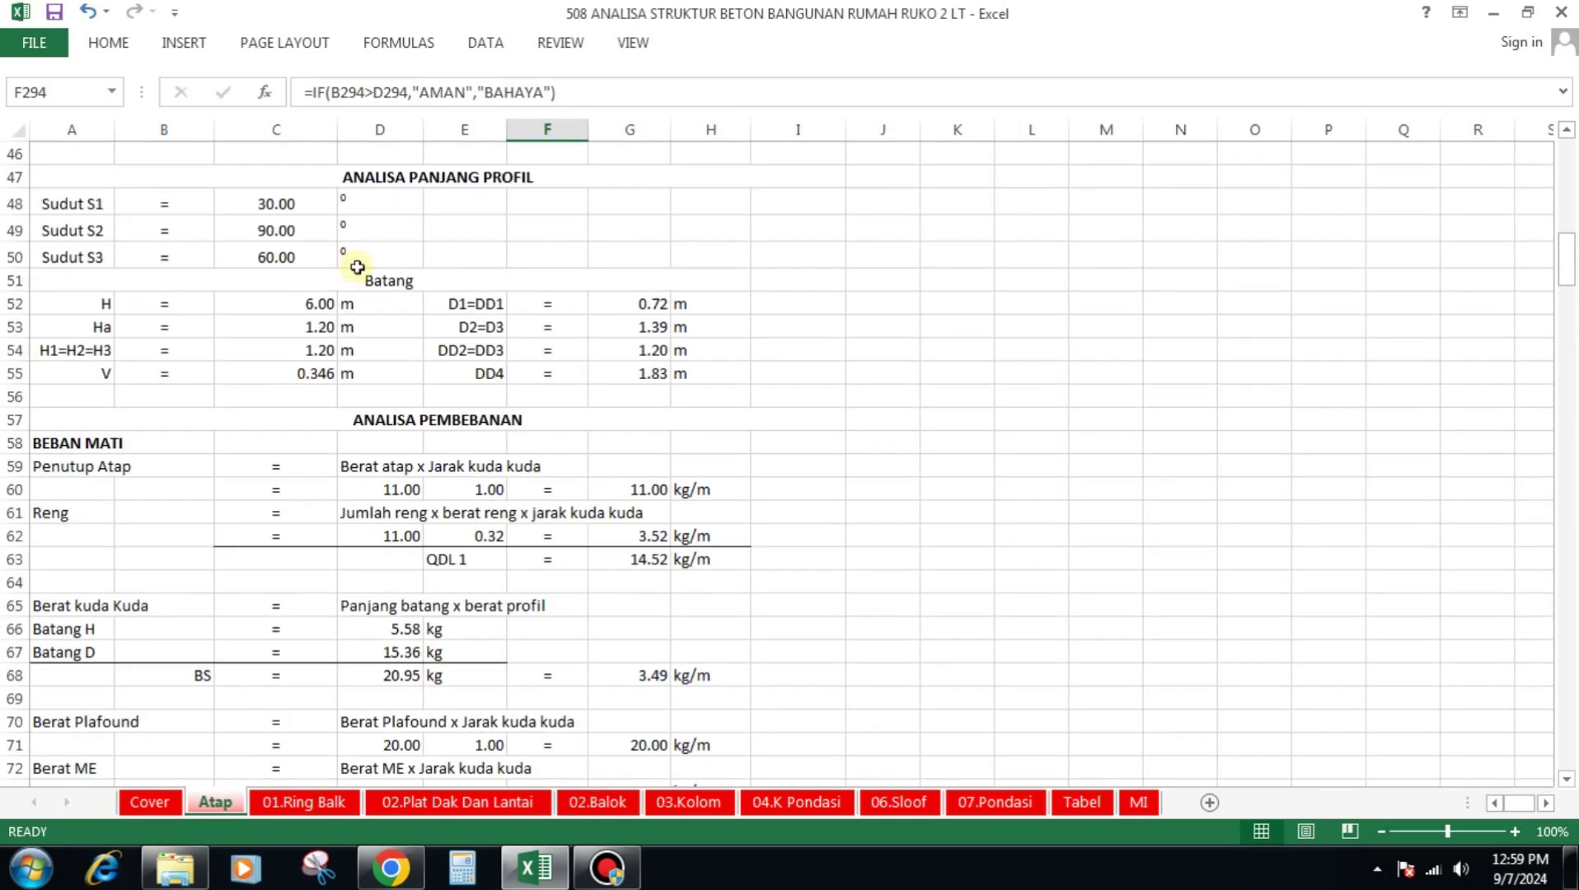
pyautogui.scroll(10, 357, 266)
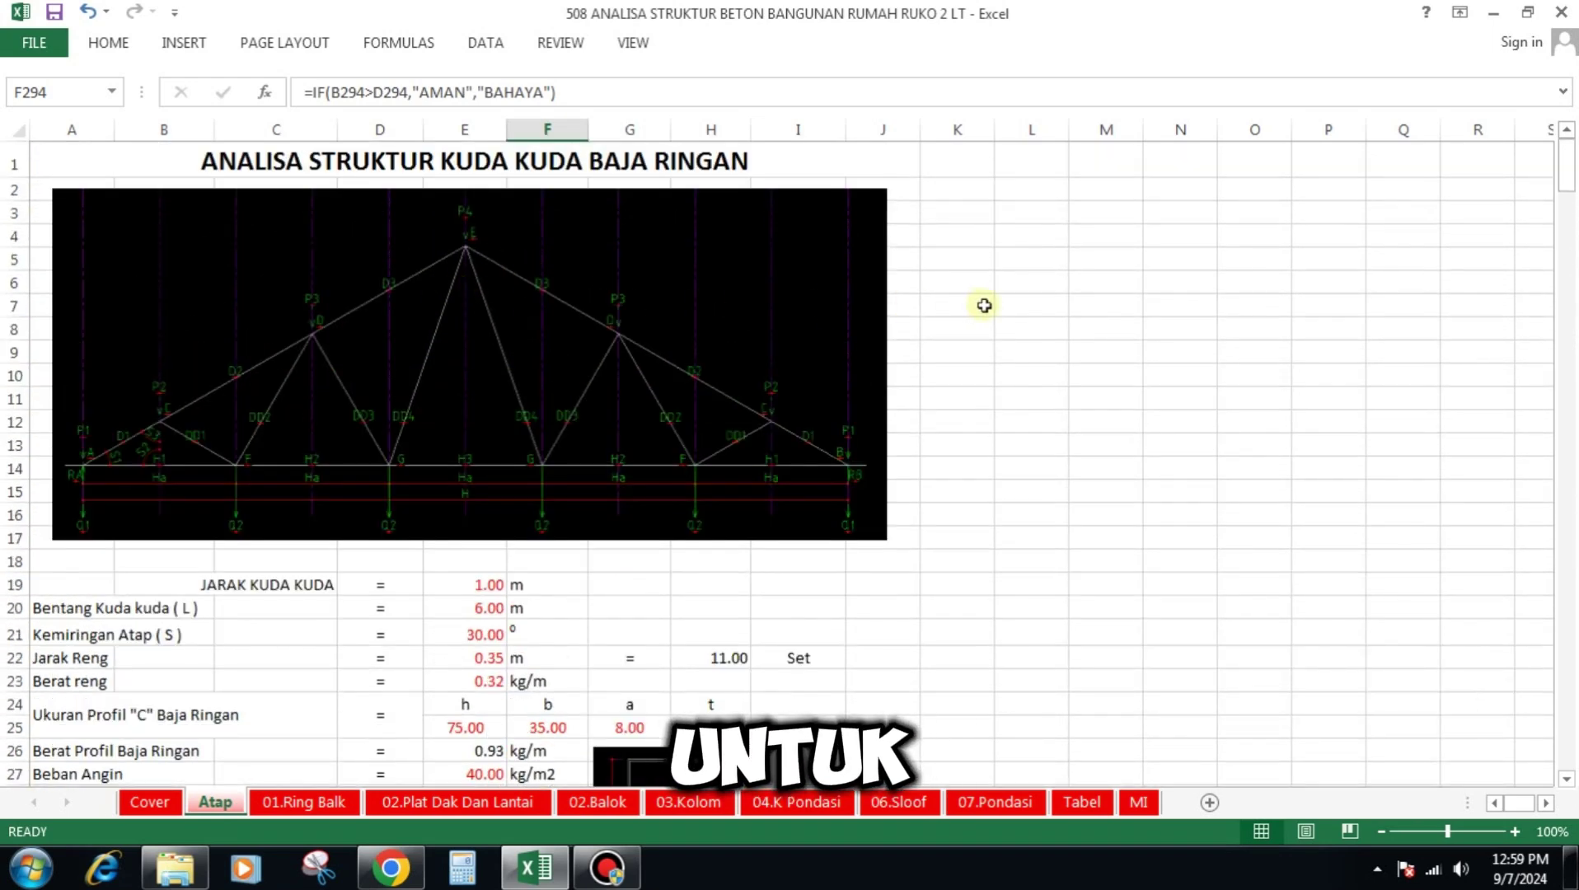